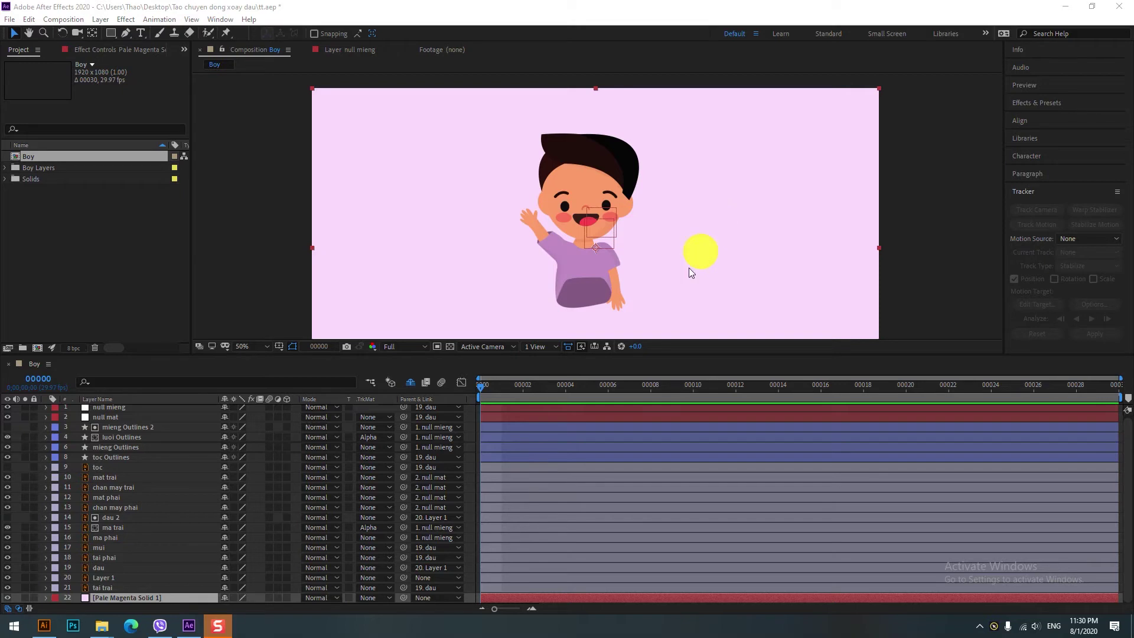
Step: Preview the Boy composition's waving animation from near the start, then stop playback
{"action": "left_click", "coordinate": [500, 391]}
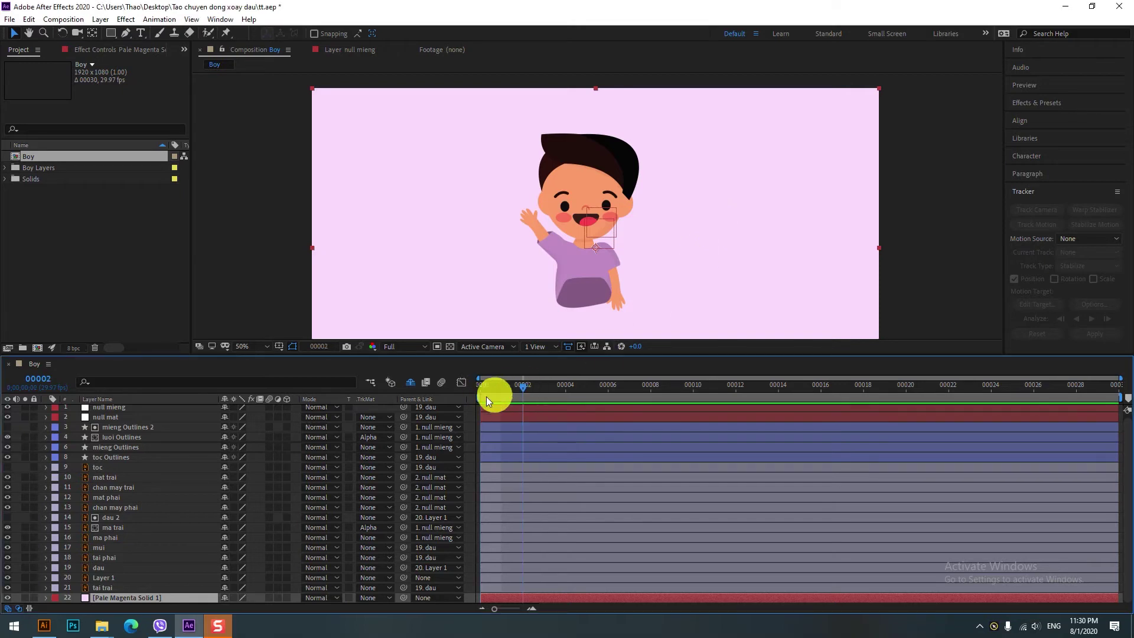
{"action": "key", "text": "space"}
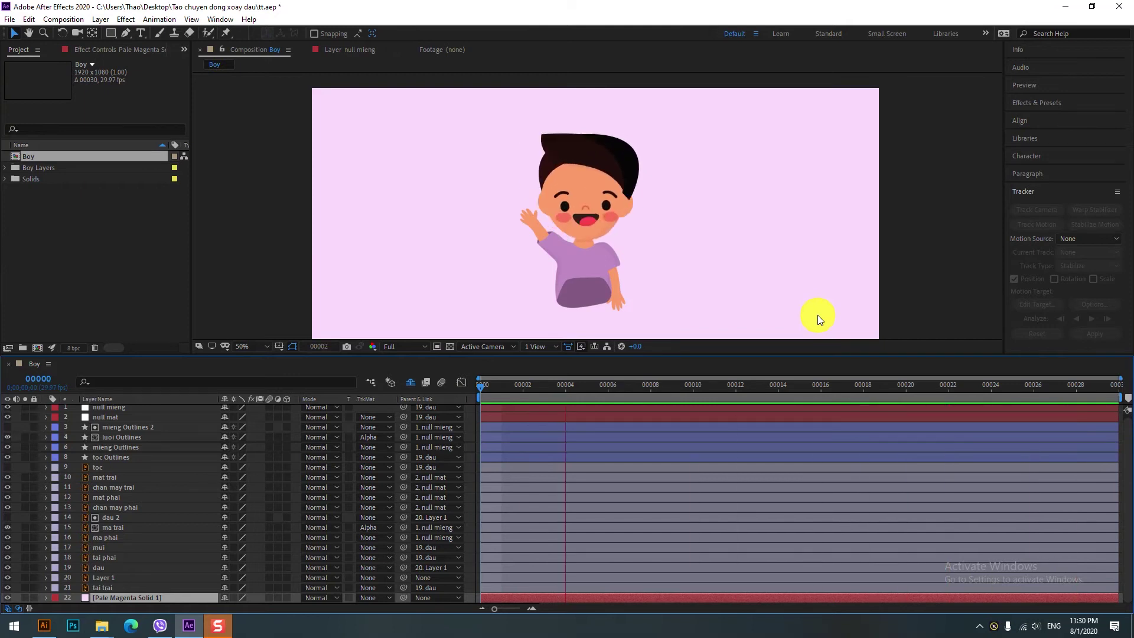
{"action": "key", "text": "space"}
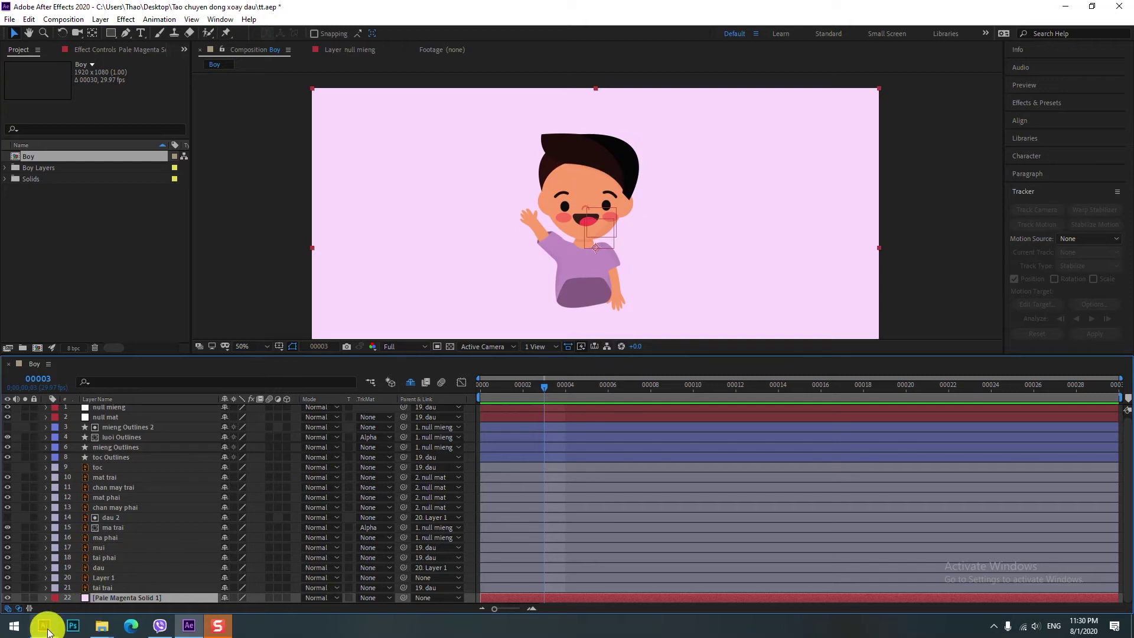
{"action": "mouse_move", "coordinate": [44, 625]}
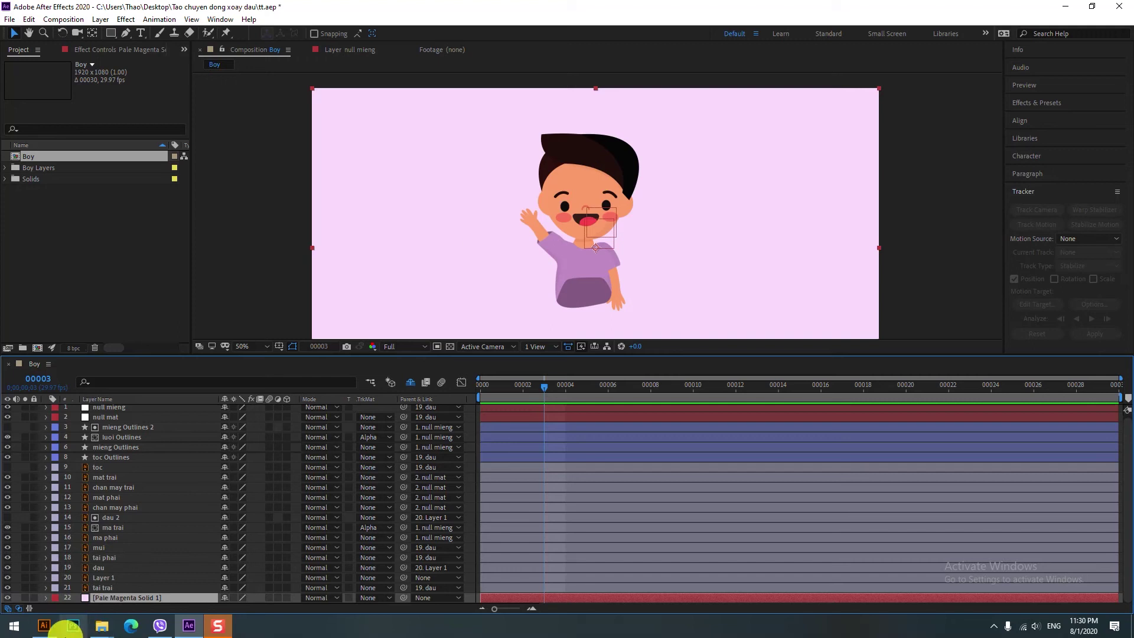
Step: In 3188916.ai, toggle the OBJECTS layer's visibility off and on, then select and deselect the kids group
{"action": "left_click", "coordinate": [47, 629]}
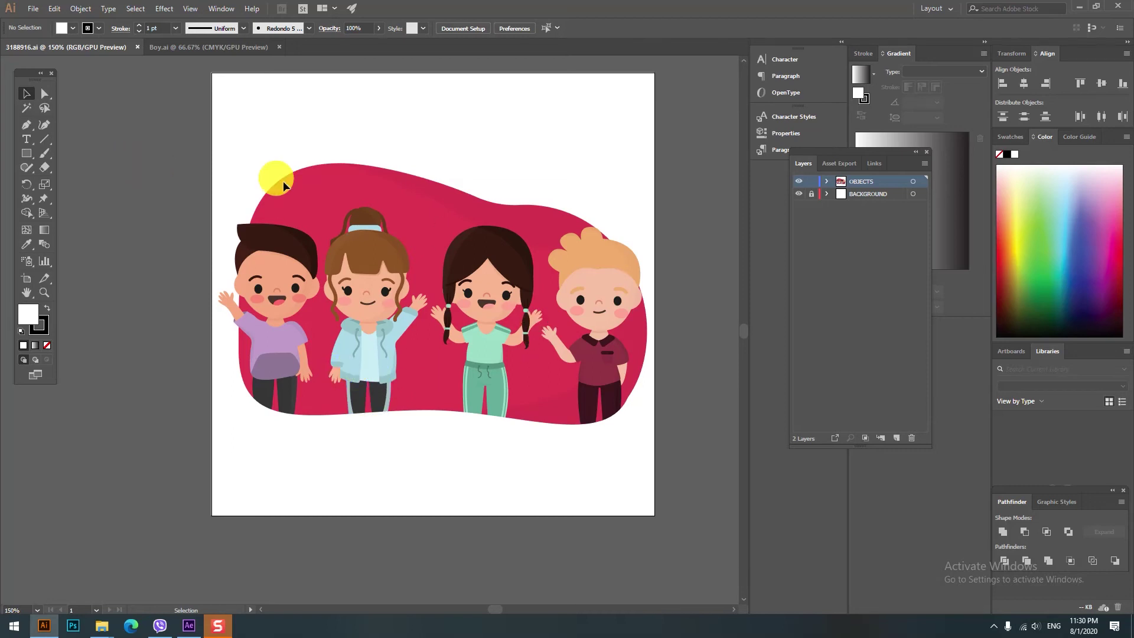
{"action": "left_click", "coordinate": [799, 185]}
{"action": "left_click", "coordinate": [798, 185]}
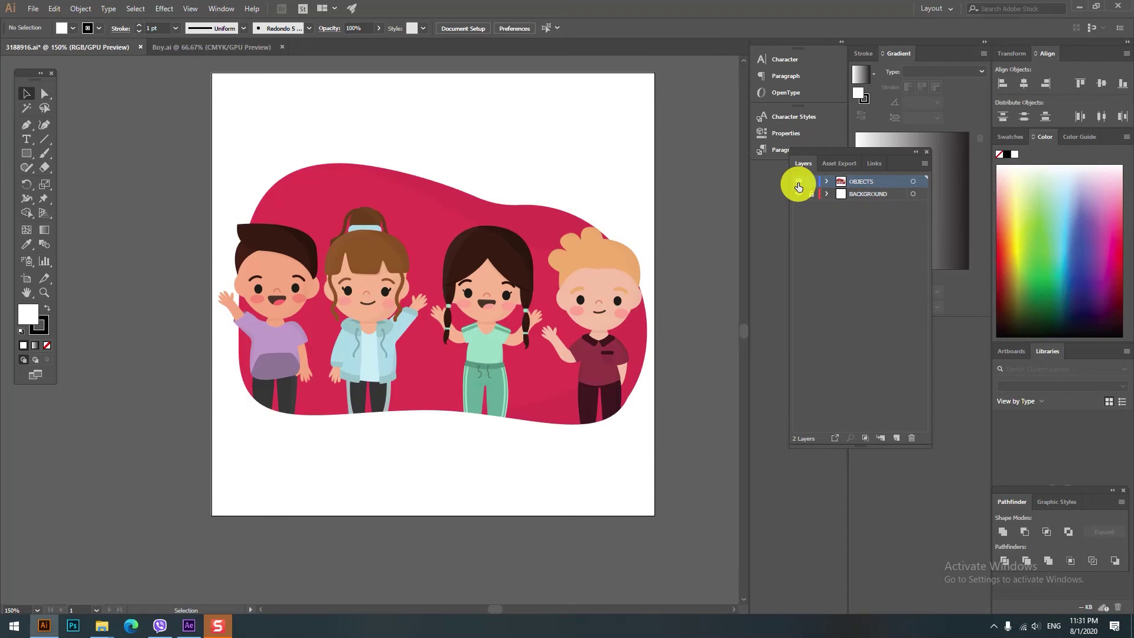
{"action": "left_click", "coordinate": [798, 185]}
{"action": "left_click", "coordinate": [798, 184]}
{"action": "left_click", "coordinate": [798, 184]}
{"action": "left_click", "coordinate": [798, 184]}
{"action": "left_click", "coordinate": [798, 184]}
{"action": "left_click", "coordinate": [798, 184]}
{"action": "left_click", "coordinate": [798, 185]}
{"action": "left_click", "coordinate": [798, 184]}
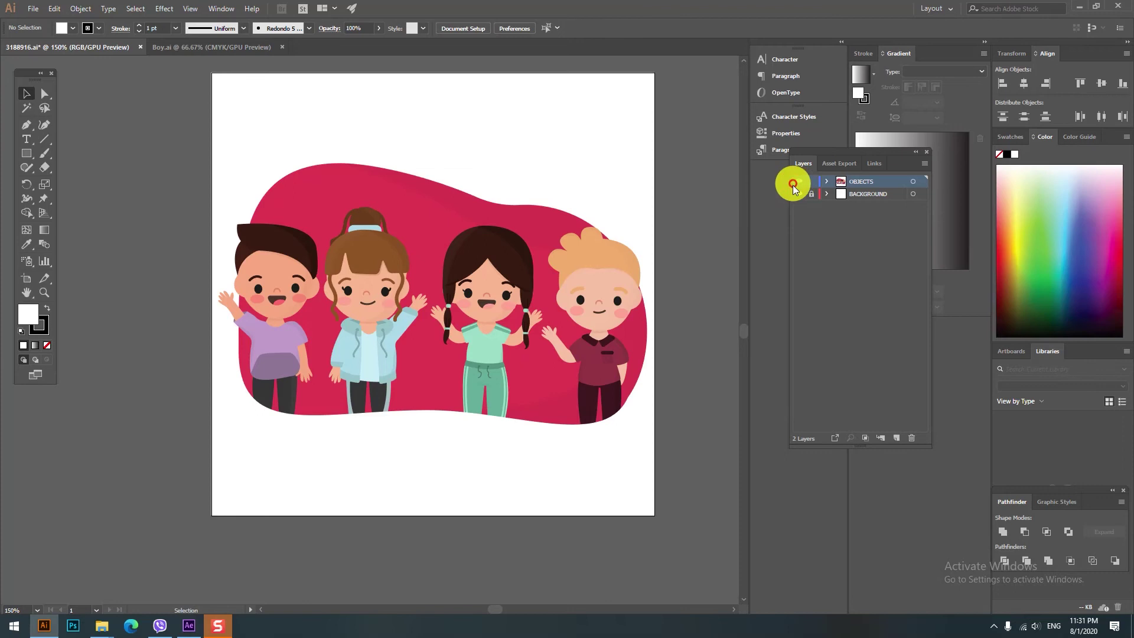
{"action": "left_click", "coordinate": [375, 256]}
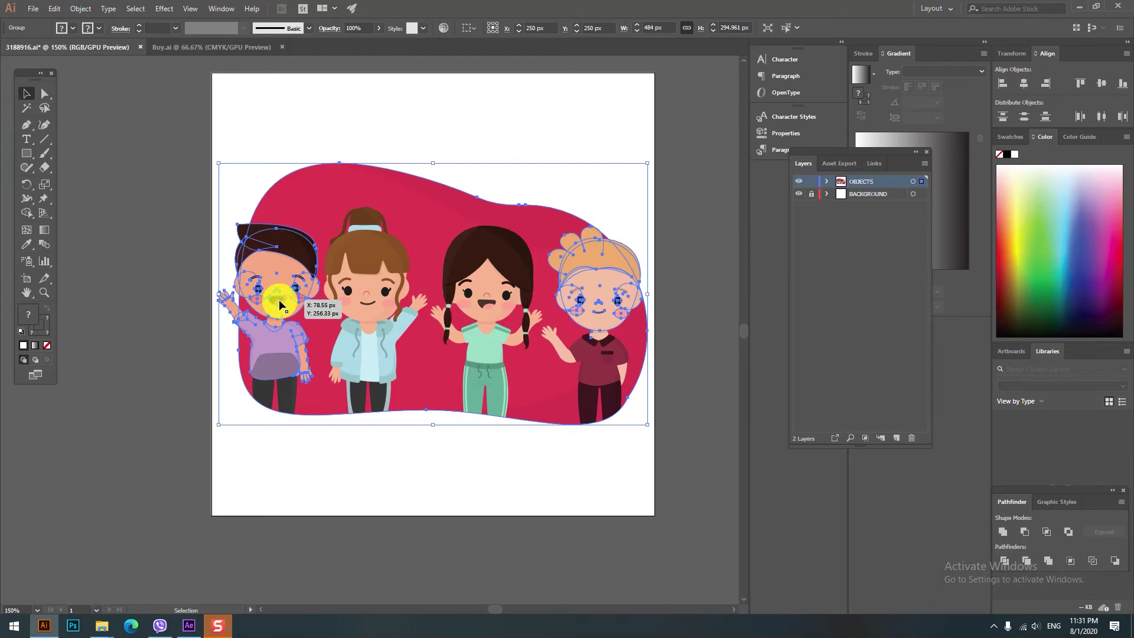
{"action": "left_click", "coordinate": [697, 268]}
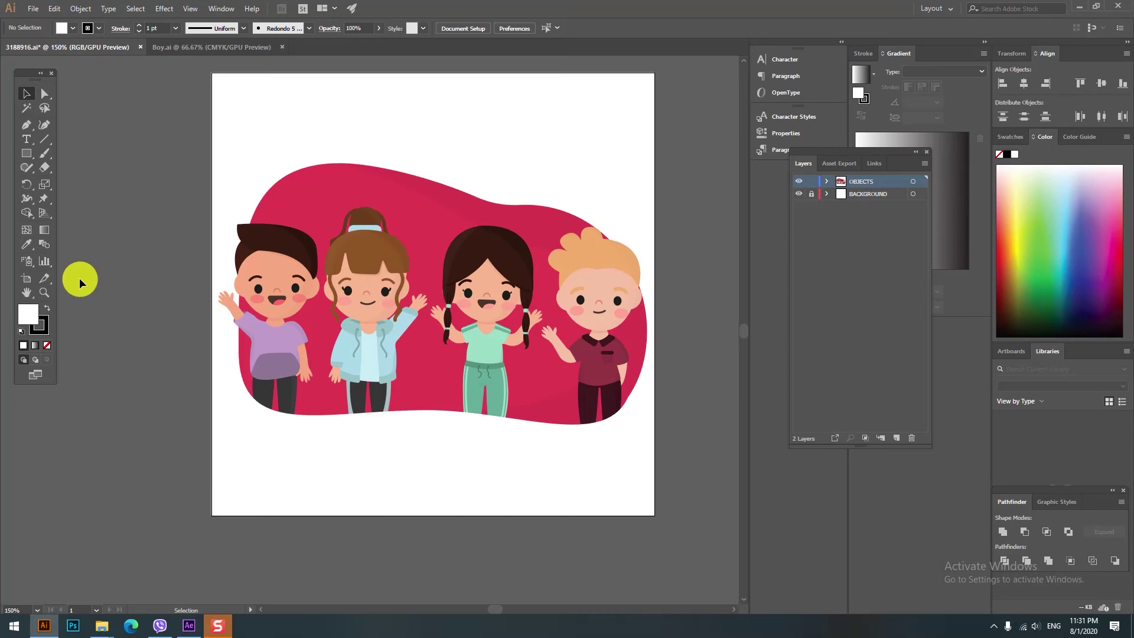
Step: Set up a new 1920 × 1080 px Illustrator document named boy
{"action": "left_click", "coordinate": [32, 11]}
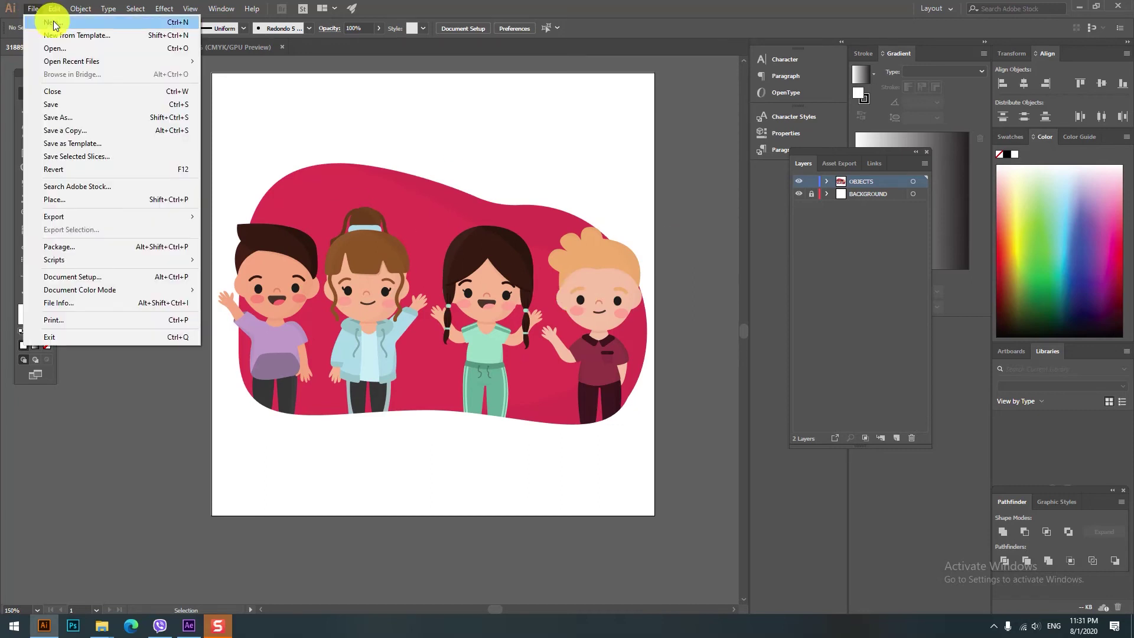
{"action": "left_click", "coordinate": [430, 109]}
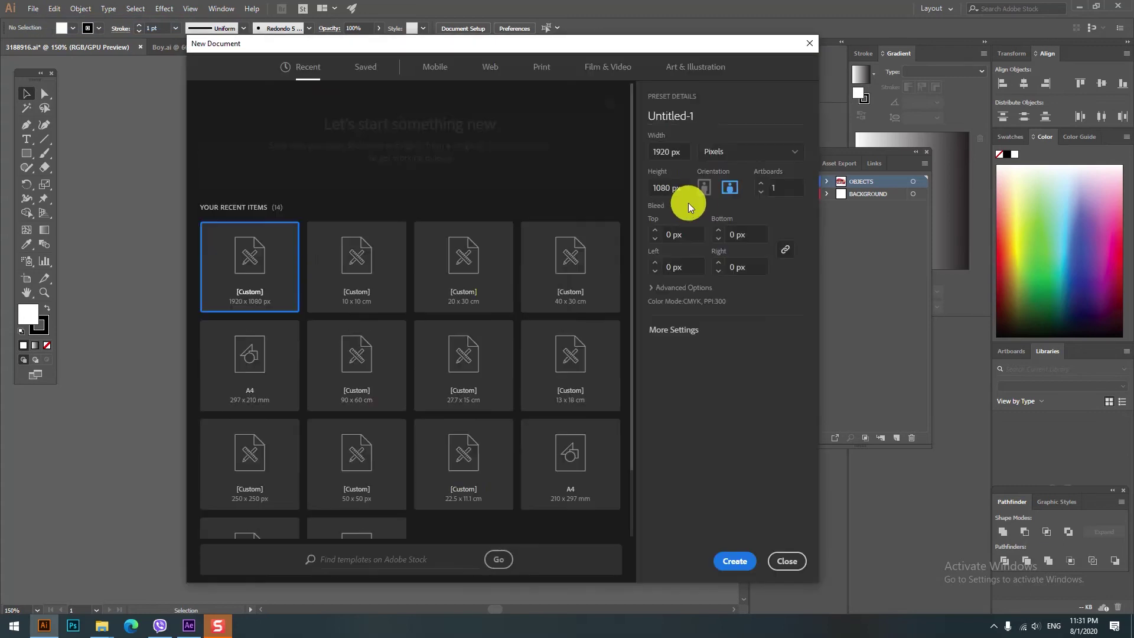
{"action": "left_click", "coordinate": [701, 116]}
{"action": "type", "text": "boy"}
{"action": "left_click", "coordinate": [671, 155]}
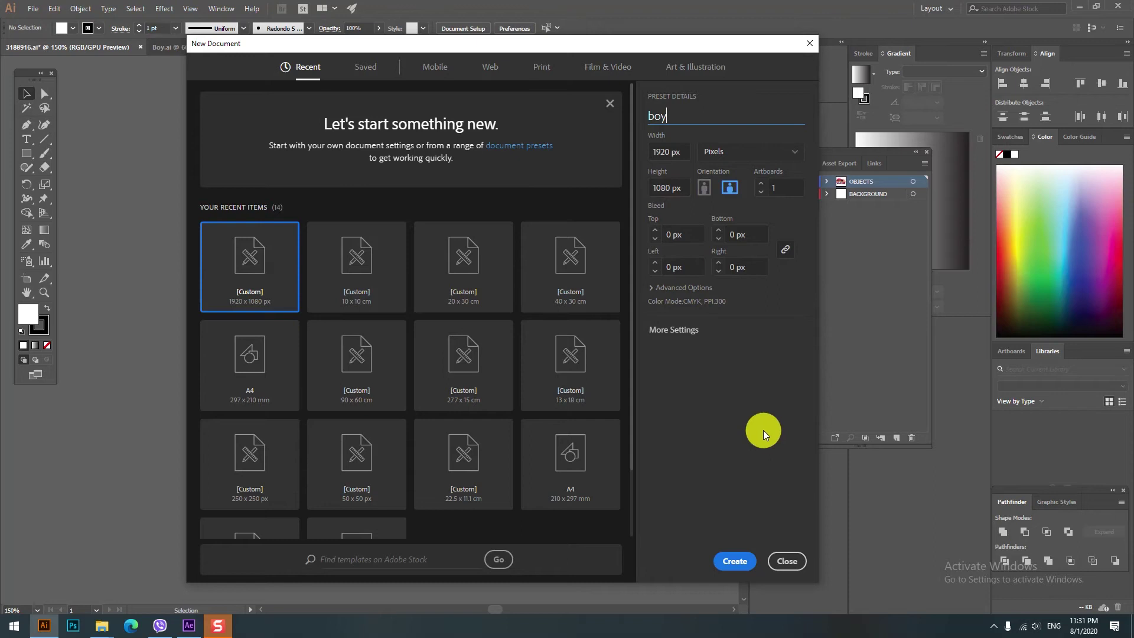
Step: Create the blank boy document, then try ungrouping the kids artwork in 3188916.ai
{"action": "left_click", "coordinate": [738, 562]}
{"action": "left_click", "coordinate": [77, 46]}
{"action": "left_click", "coordinate": [366, 295]}
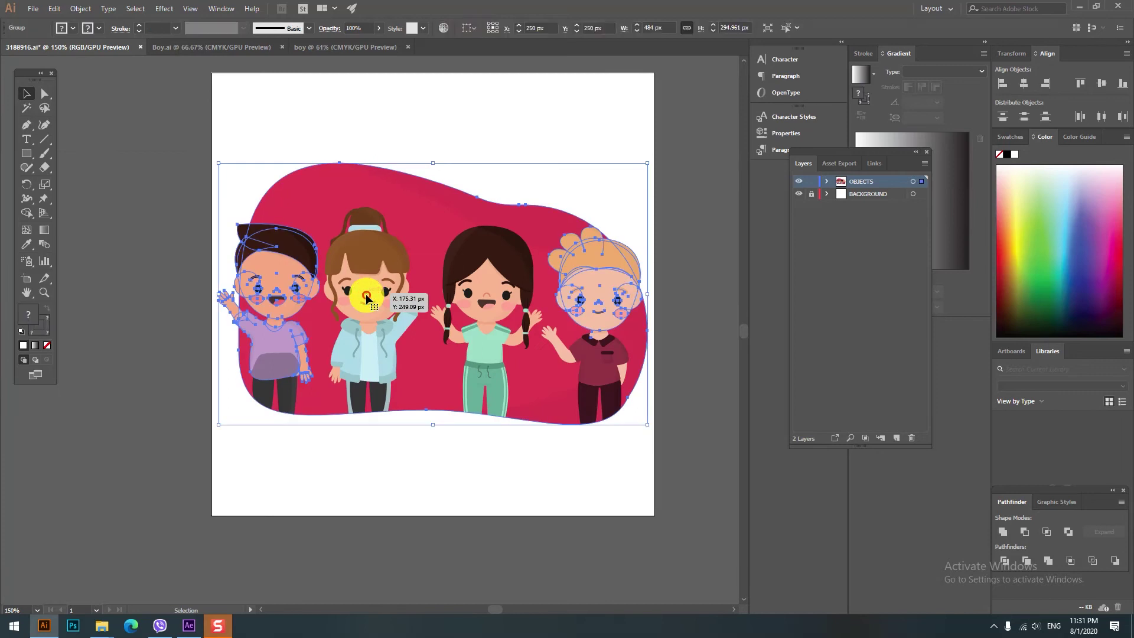
{"action": "right_click", "coordinate": [366, 295]}
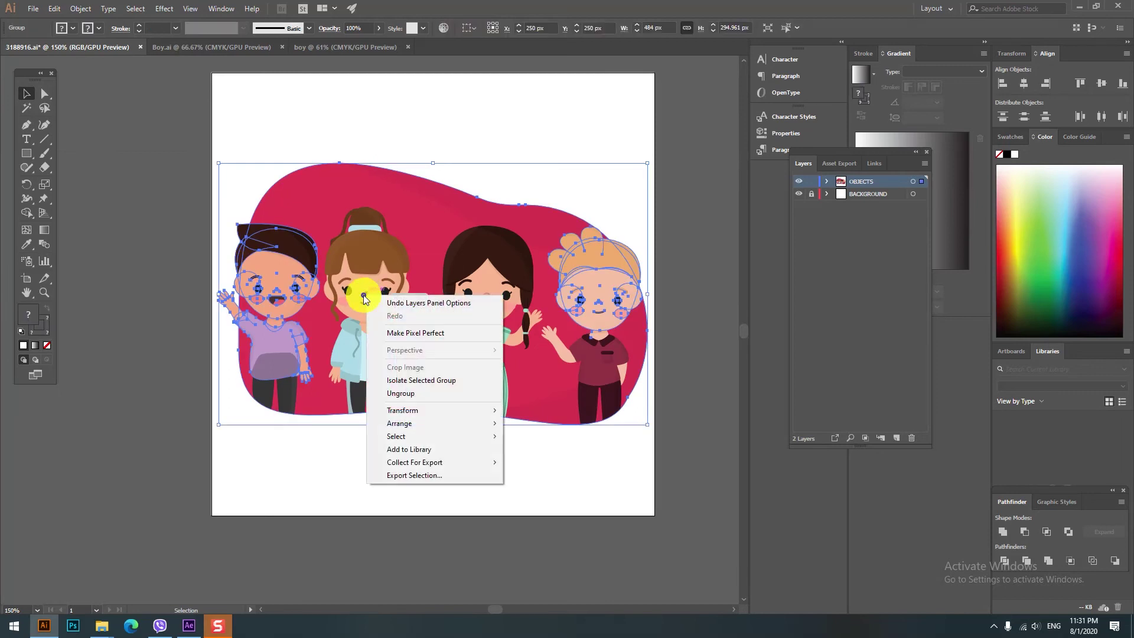
{"action": "left_click", "coordinate": [406, 395]}
{"action": "left_click", "coordinate": [422, 489]}
Step: Select the leftmost boy's clip group and release its clipping mask
{"action": "left_click", "coordinate": [280, 291]}
{"action": "left_click", "coordinate": [172, 189]}
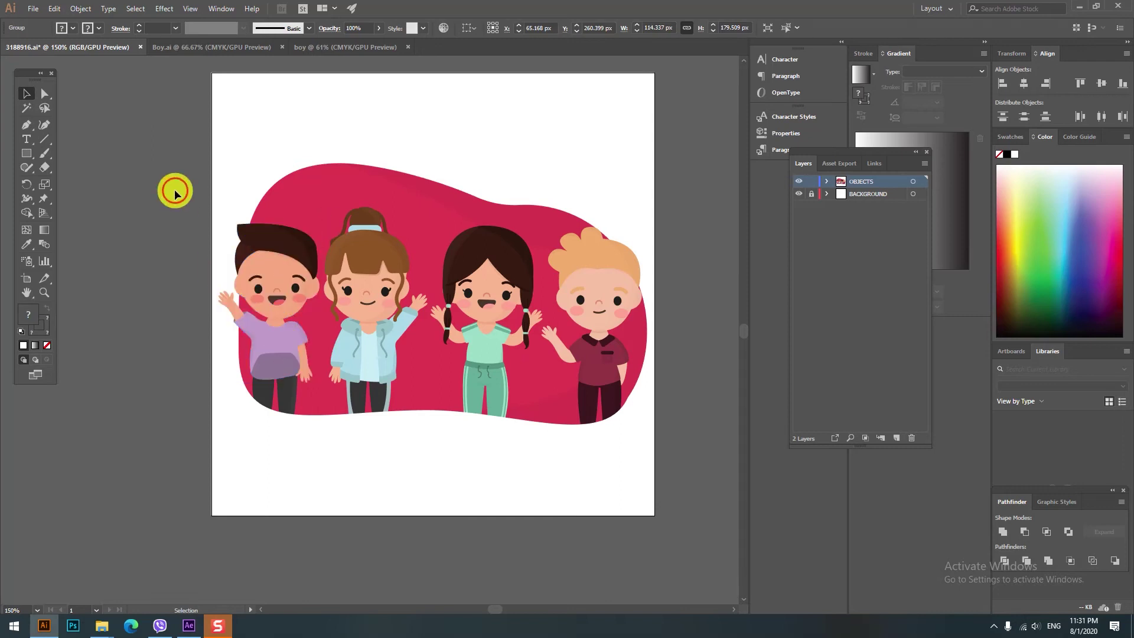
{"action": "left_click", "coordinate": [292, 289]}
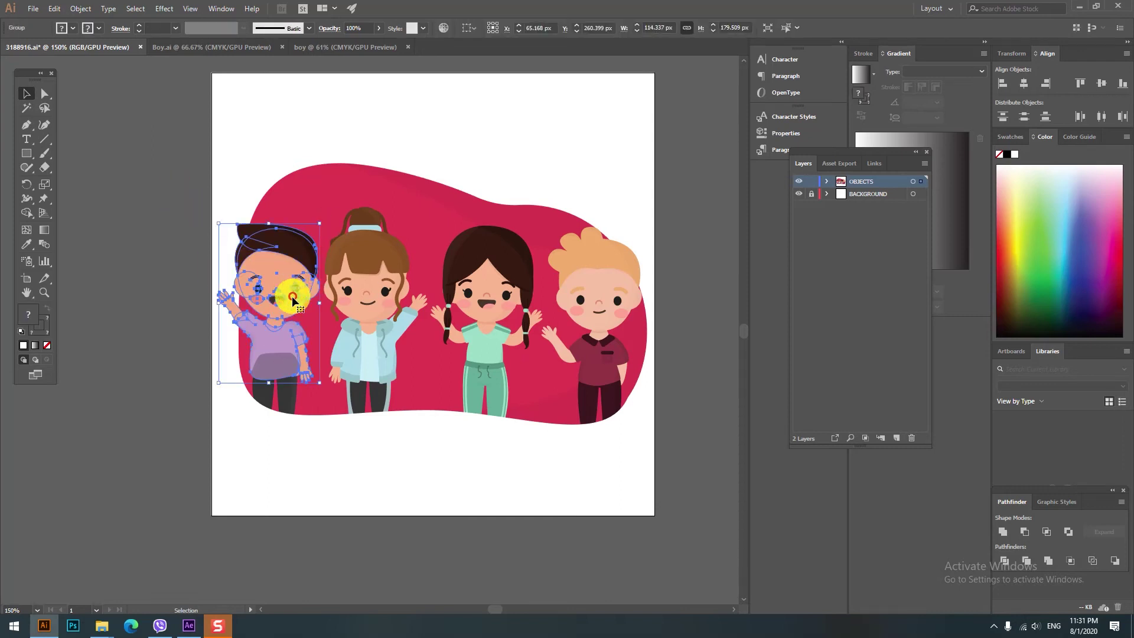
{"action": "left_click", "coordinate": [286, 401], "text": "shift"}
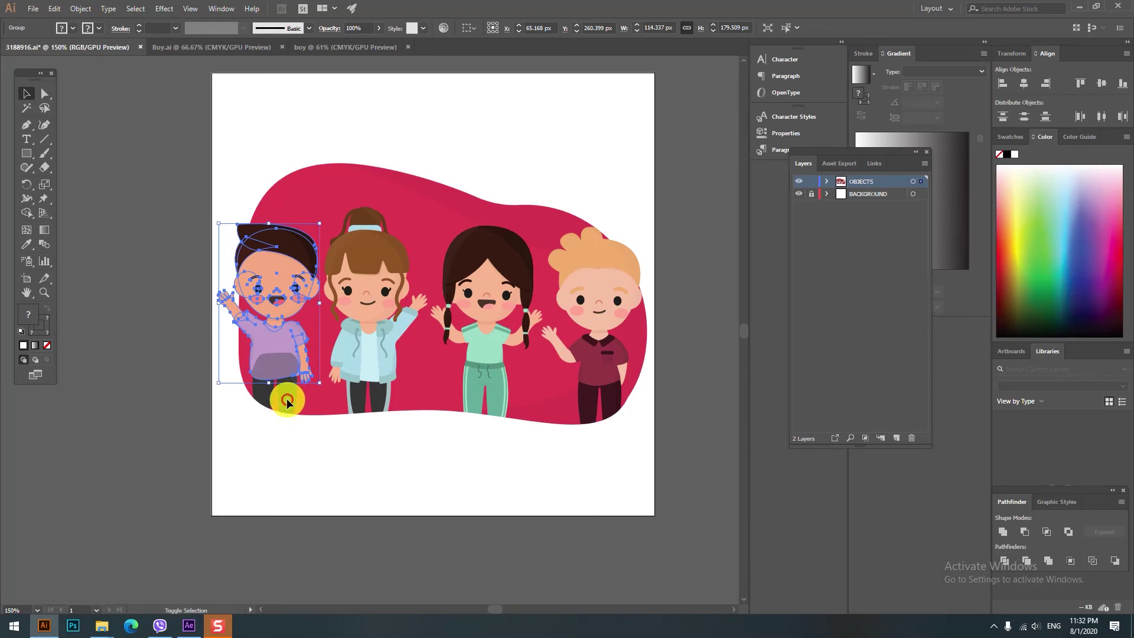
{"action": "left_click", "coordinate": [264, 395], "text": "shift"}
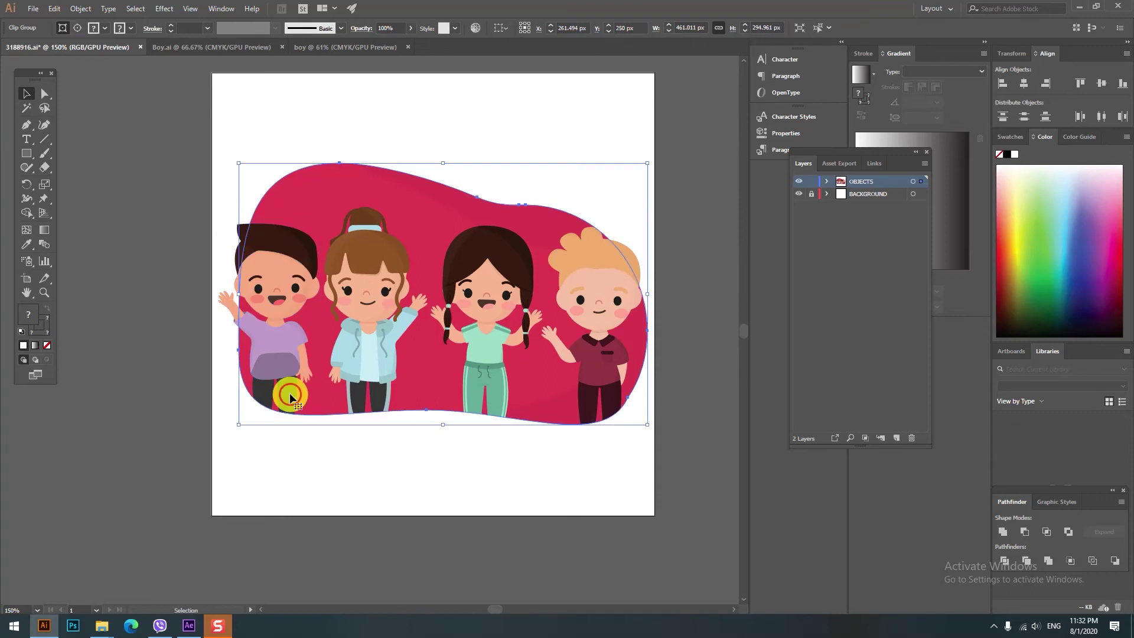
{"action": "right_click", "coordinate": [290, 395]}
{"action": "left_click", "coordinate": [333, 492]}
{"action": "left_click", "coordinate": [339, 495]}
Step: Delete the pink blob and drag the whole left boy toward the boy document
{"action": "left_click", "coordinate": [382, 361]}
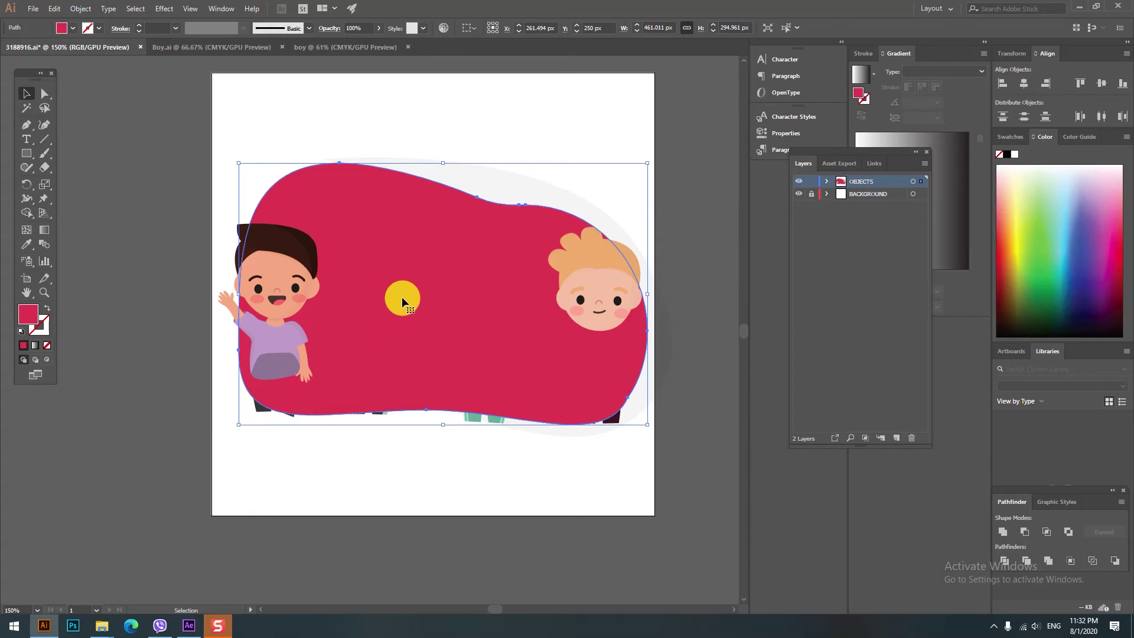
{"action": "key", "text": "Delete"}
{"action": "left_click_drag", "start_coordinate": [211, 197], "coordinate": [312, 430]}
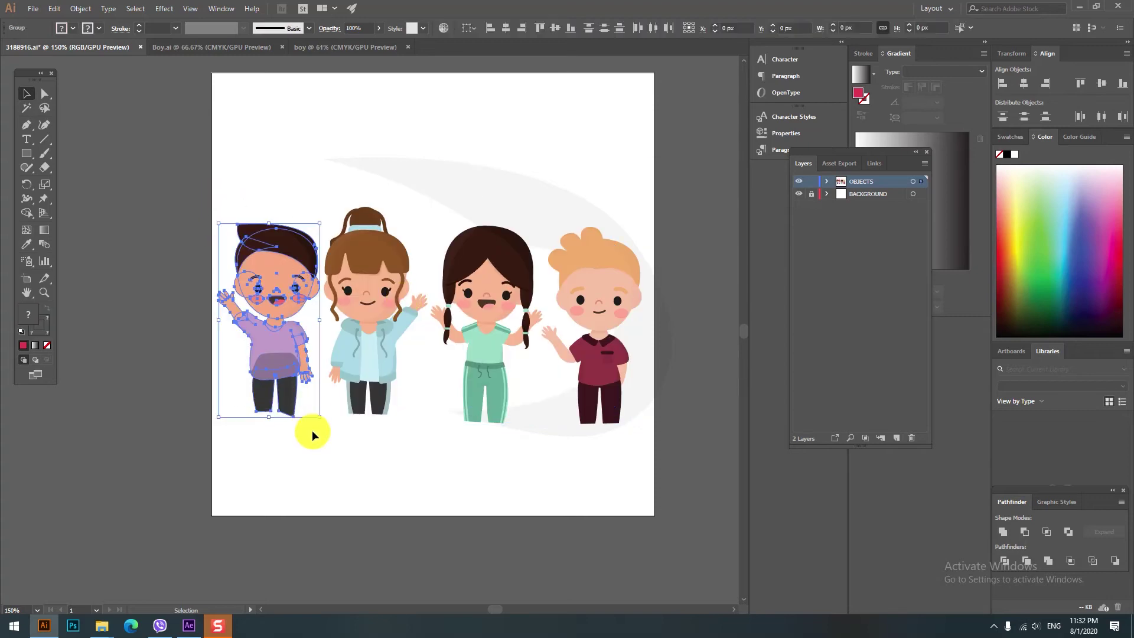
{"action": "left_click_drag", "start_coordinate": [224, 206], "coordinate": [302, 435]}
{"action": "mouse_move", "coordinate": [278, 270]}
{"action": "left_mouse_down"}
{"action": "mouse_move", "coordinate": [334, 81]}
{"action": "mouse_move", "coordinate": [313, 290]}
{"action": "left_mouse_up"}
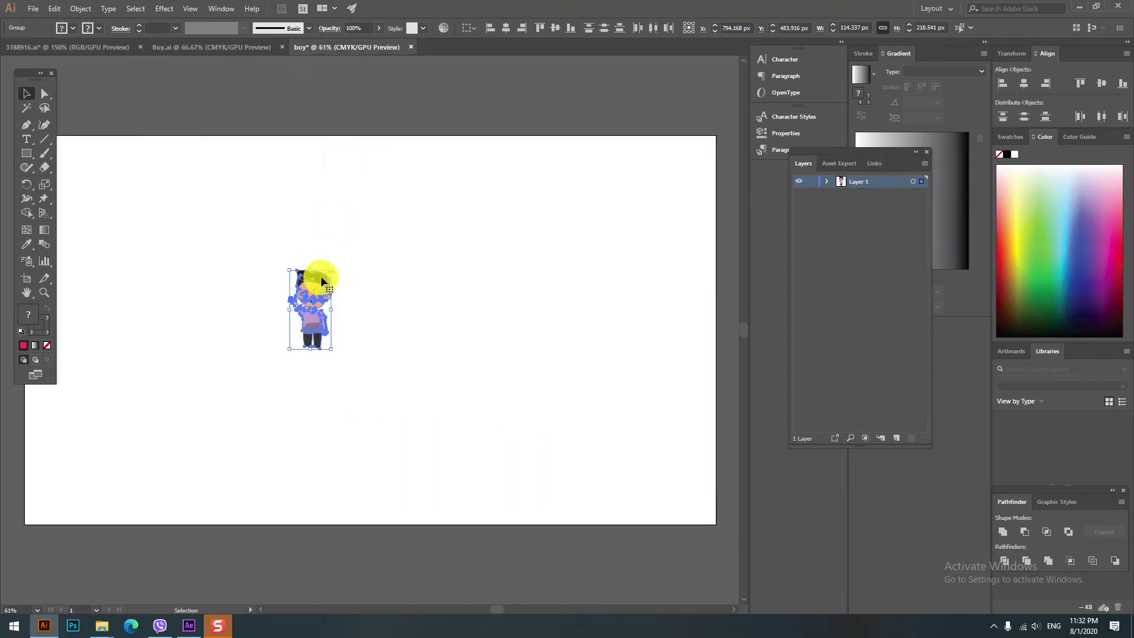
Step: Drop the boy onto the boy artboard and scale him up
{"action": "left_click", "coordinate": [450, 324]}
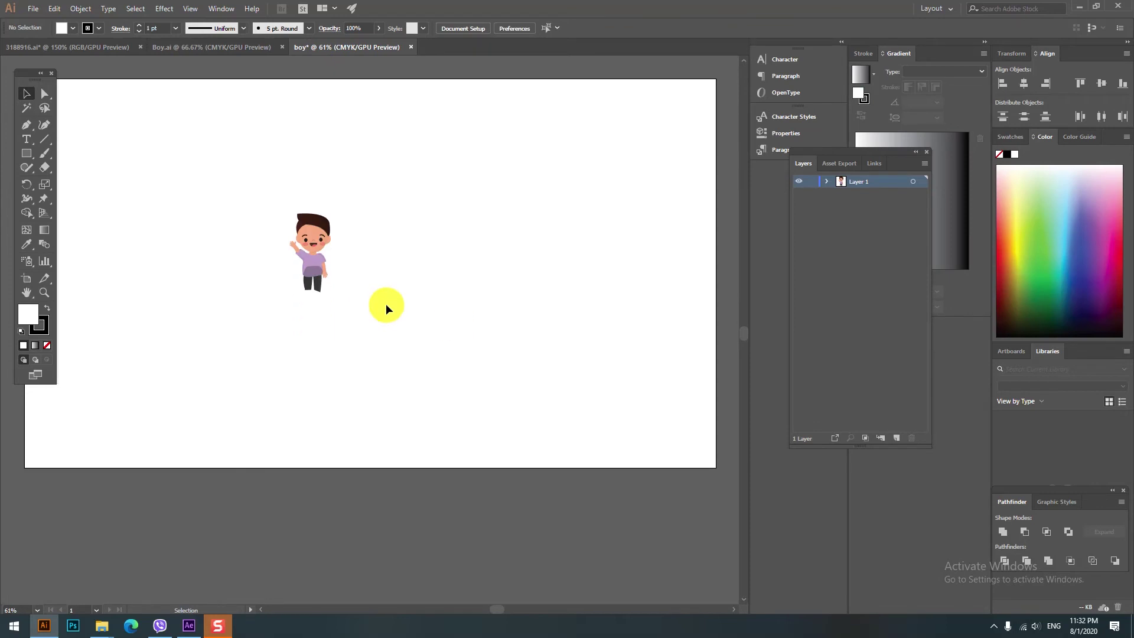
{"action": "scroll", "coordinate": [384, 304], "scroll_direction": "down", "scroll_amount": 1}
{"action": "scroll", "coordinate": [385, 304], "scroll_direction": "up", "scroll_amount": 1}
{"action": "scroll", "coordinate": [385, 304], "scroll_direction": "down", "scroll_amount": 2}
{"action": "scroll", "coordinate": [349, 300], "scroll_direction": "up", "scroll_amount": 2}
{"action": "scroll", "coordinate": [317, 296], "scroll_direction": "down", "scroll_amount": 1}
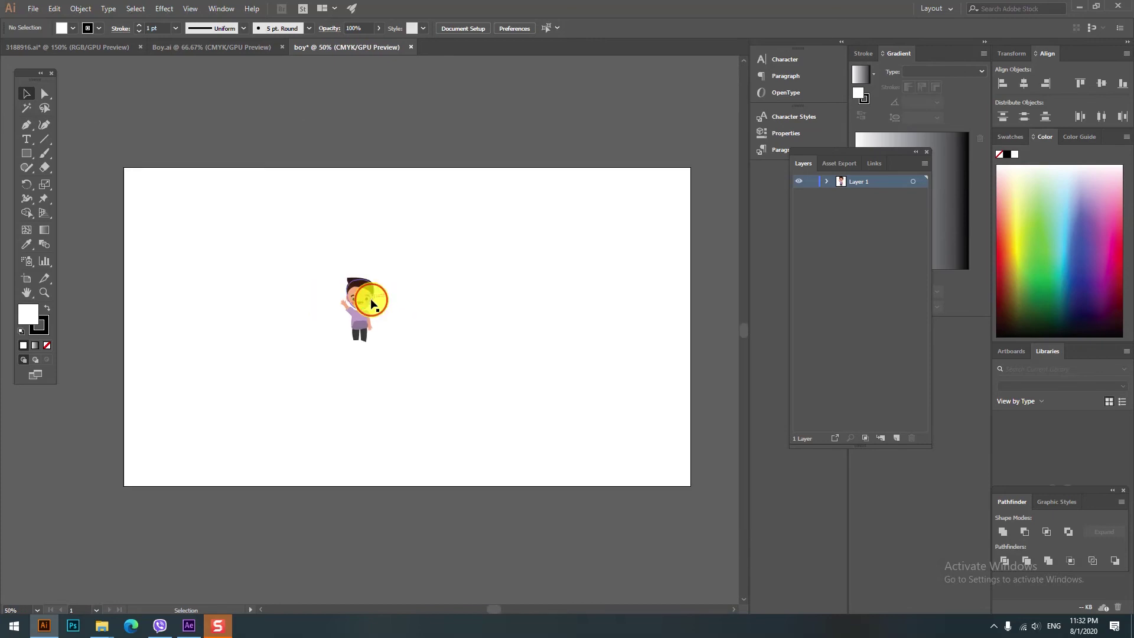
{"action": "left_click", "coordinate": [371, 304]}
{"action": "left_click_drag", "start_coordinate": [323, 272], "coordinate": [442, 378]}
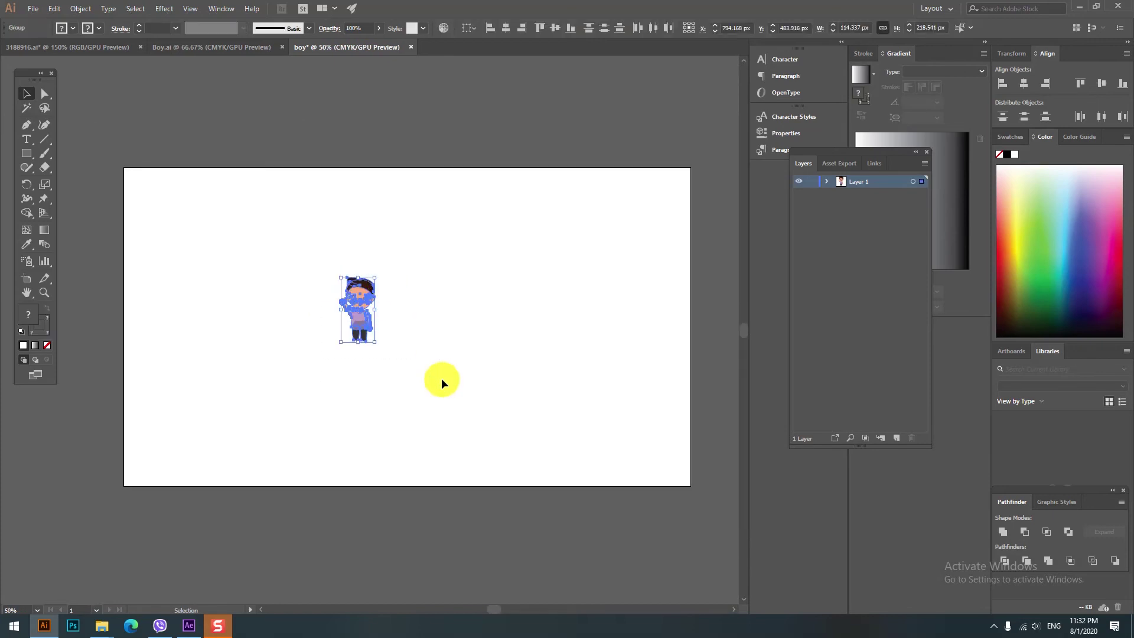
{"action": "left_click_drag", "start_coordinate": [288, 256], "coordinate": [448, 367]}
{"action": "mouse_move", "coordinate": [375, 278]}
{"action": "left_mouse_down"}
{"action": "mouse_move", "coordinate": [370, 355]}
{"action": "mouse_move", "coordinate": [677, 136]}
{"action": "left_mouse_up"}
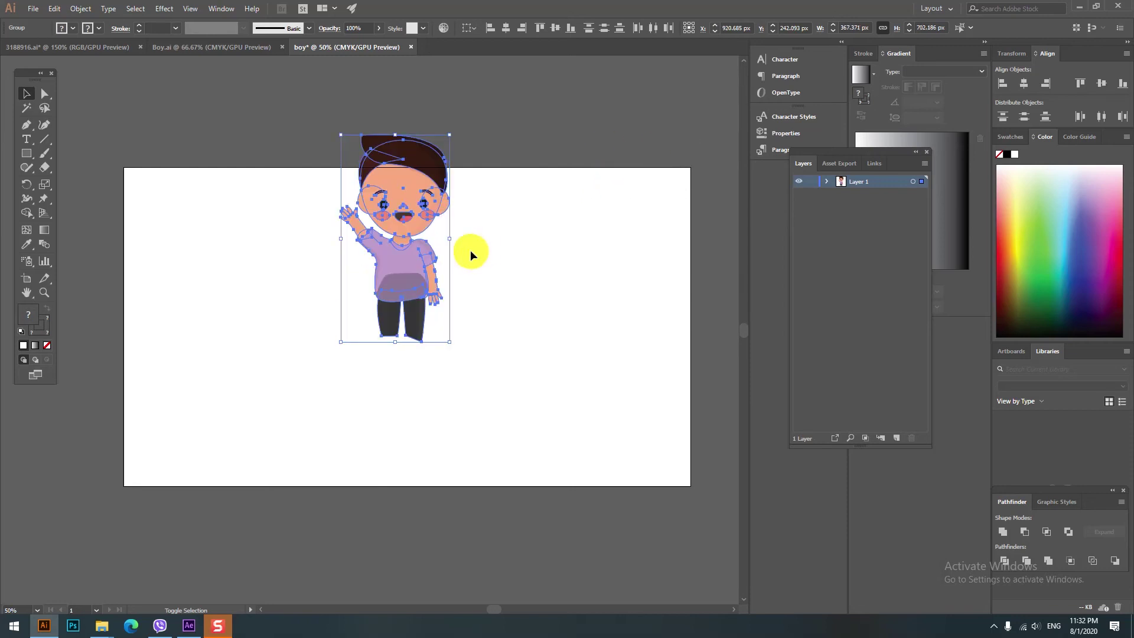
Step: Reselect the whole boy including his legs and resize him to fill more of the artboard
{"action": "left_click_drag", "start_coordinate": [286, 101], "coordinate": [489, 356]}
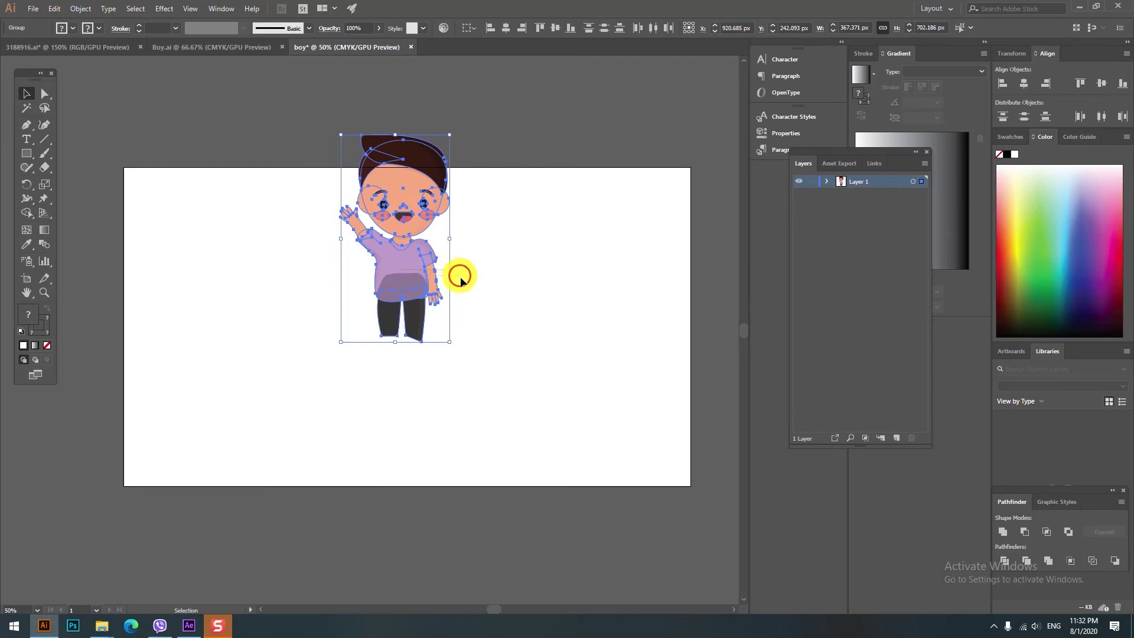
{"action": "left_click", "coordinate": [483, 264]}
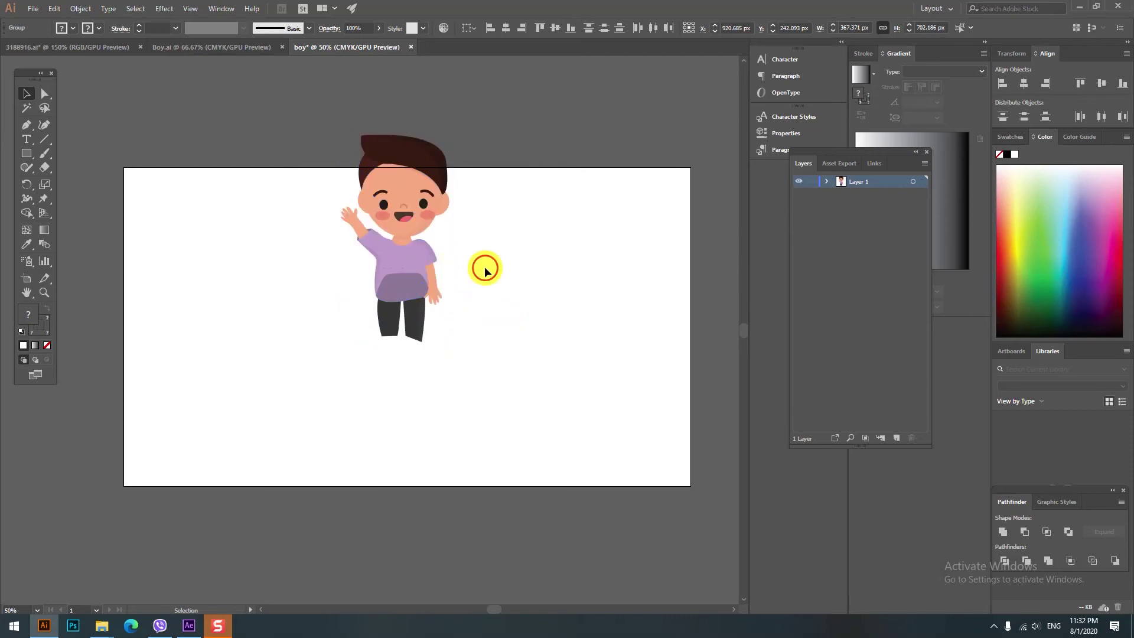
{"action": "left_click_drag", "start_coordinate": [318, 123], "coordinate": [534, 378]}
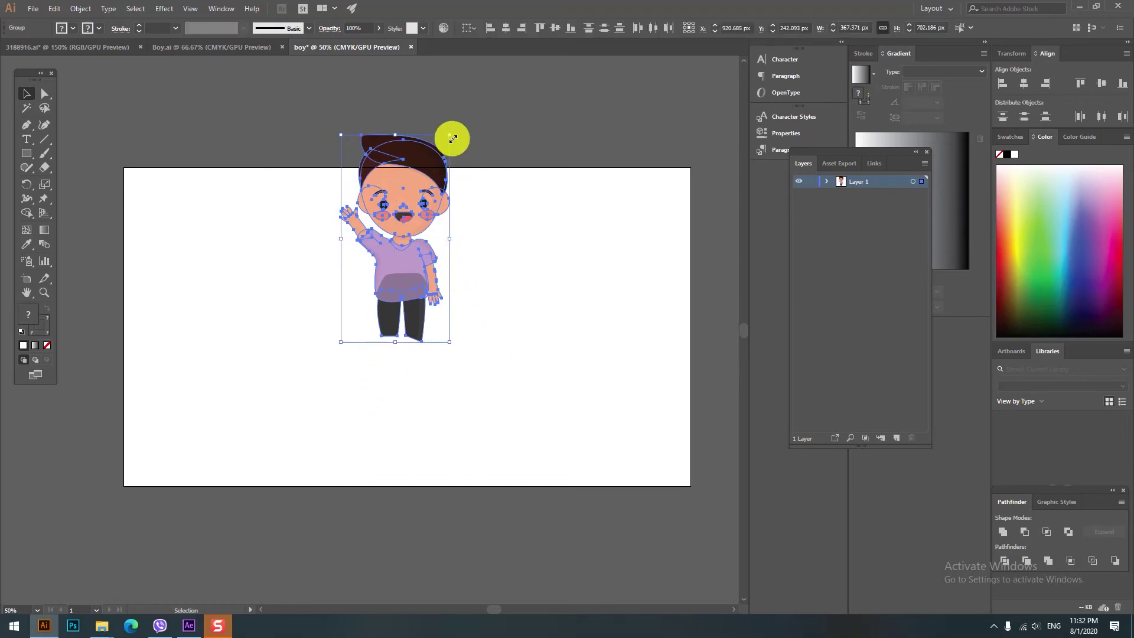
{"action": "left_click_drag", "start_coordinate": [449, 135], "coordinate": [419, 192]}
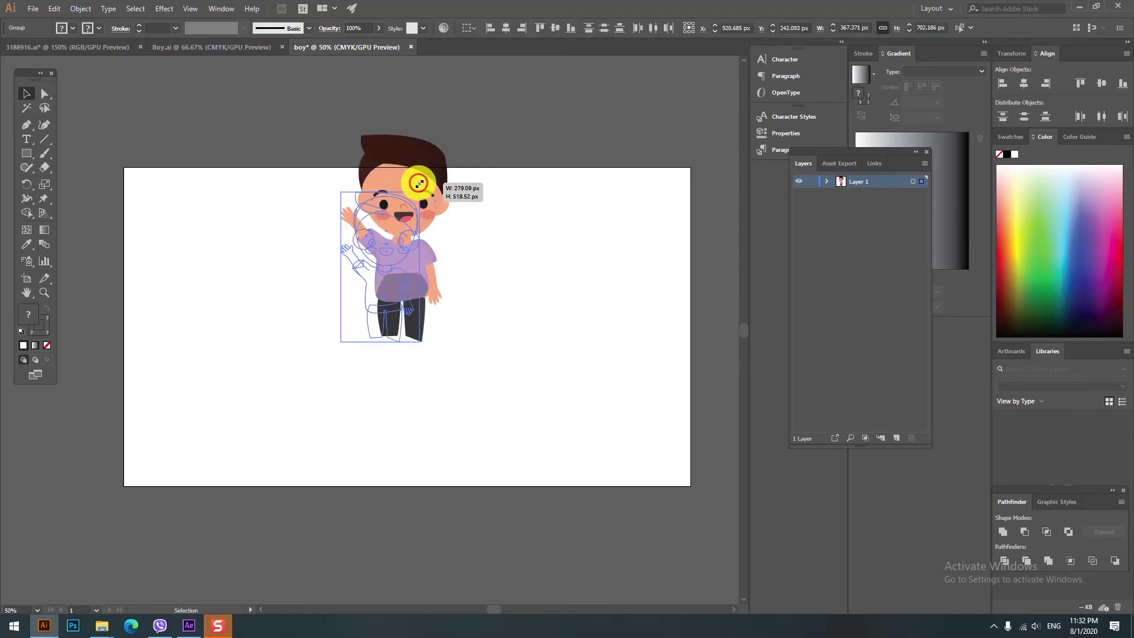
{"action": "left_click", "coordinate": [489, 385]}
{"action": "left_click", "coordinate": [386, 268]}
{"action": "left_click", "coordinate": [397, 338], "text": "shift"}
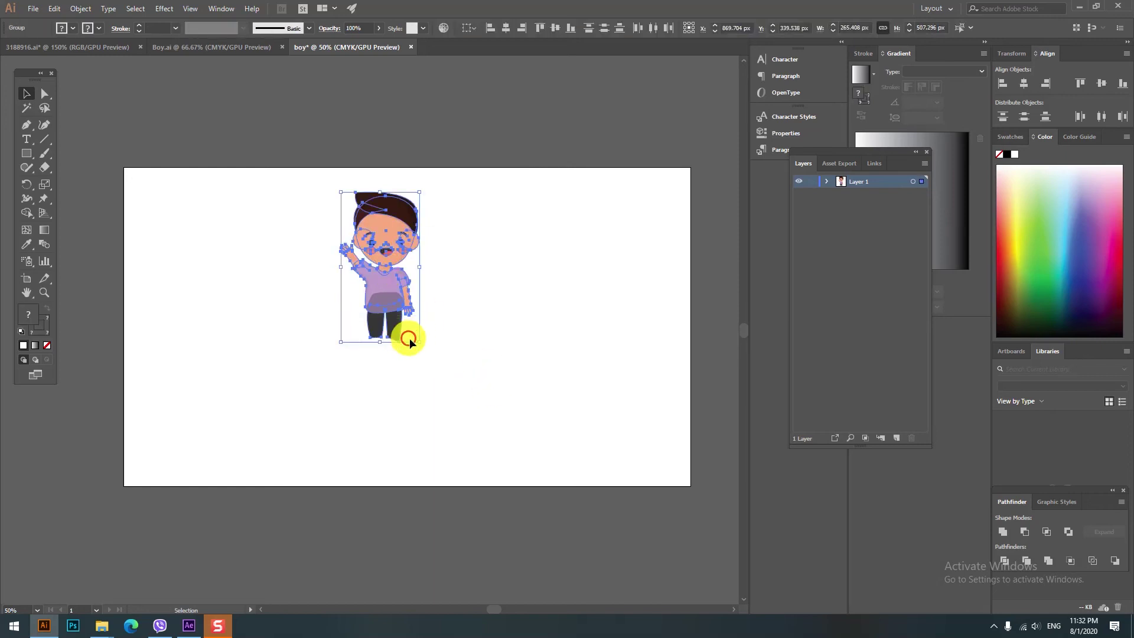
{"action": "left_click_drag", "start_coordinate": [420, 341], "coordinate": [476, 452]}
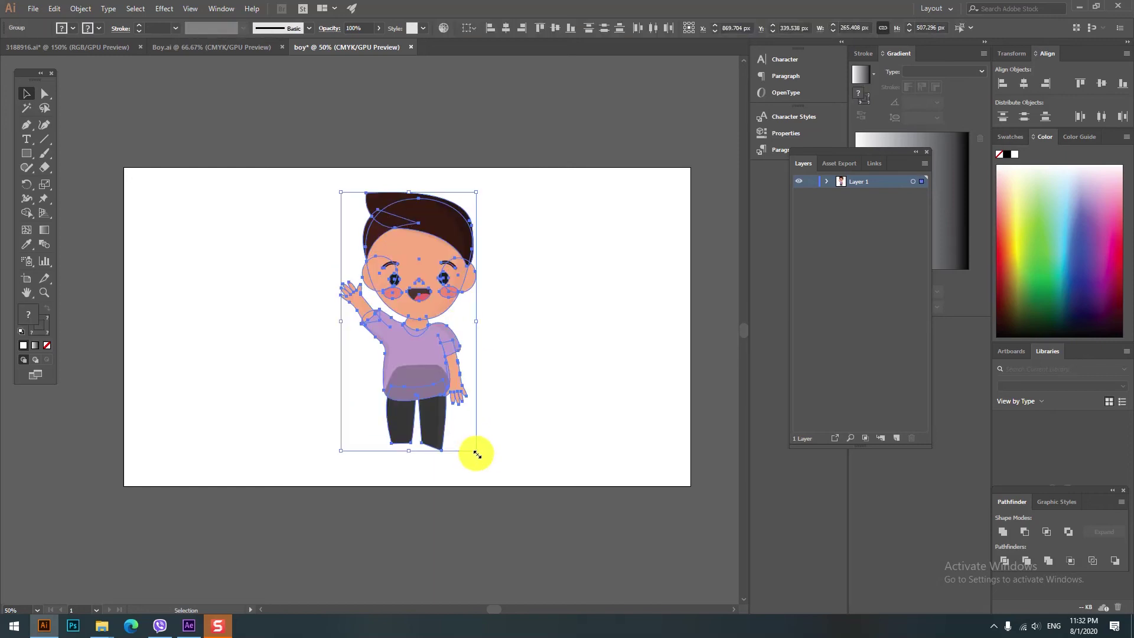
{"action": "left_click", "coordinate": [579, 398]}
{"action": "scroll", "coordinate": [385, 272], "scroll_direction": "down", "scroll_amount": 2}
{"action": "scroll", "coordinate": [388, 276], "scroll_direction": "up", "scroll_amount": 2}
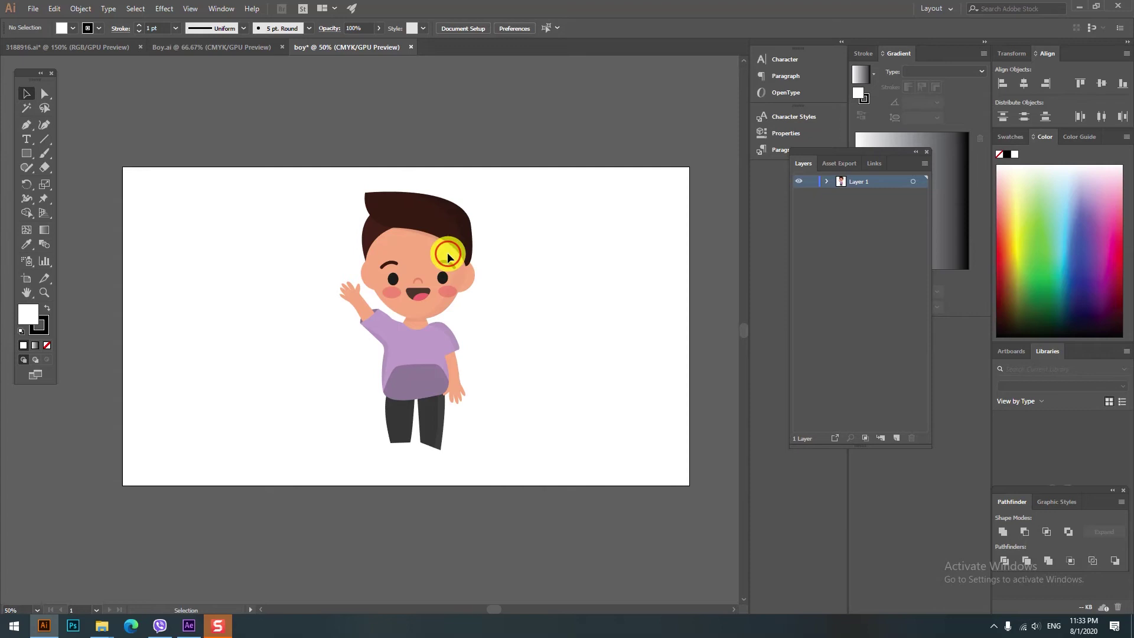
{"action": "left_click", "coordinate": [437, 230]}
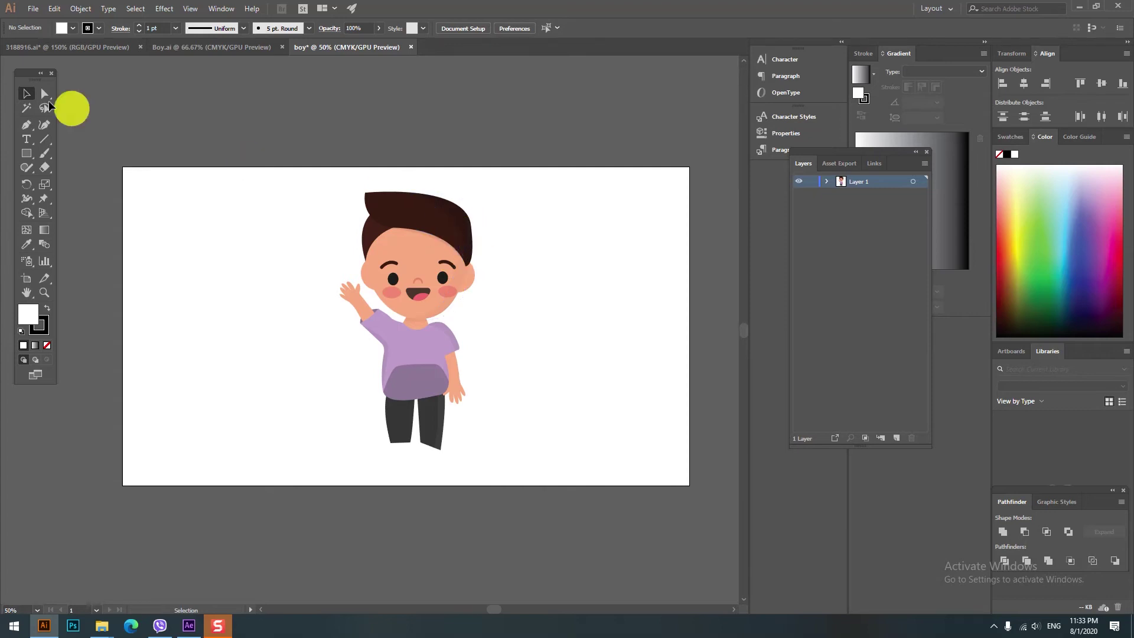
Step: Create a new layer for the eye and ungroup the boy artwork
{"action": "left_click", "coordinate": [896, 438]}
{"action": "type", "text": "mat trai"}
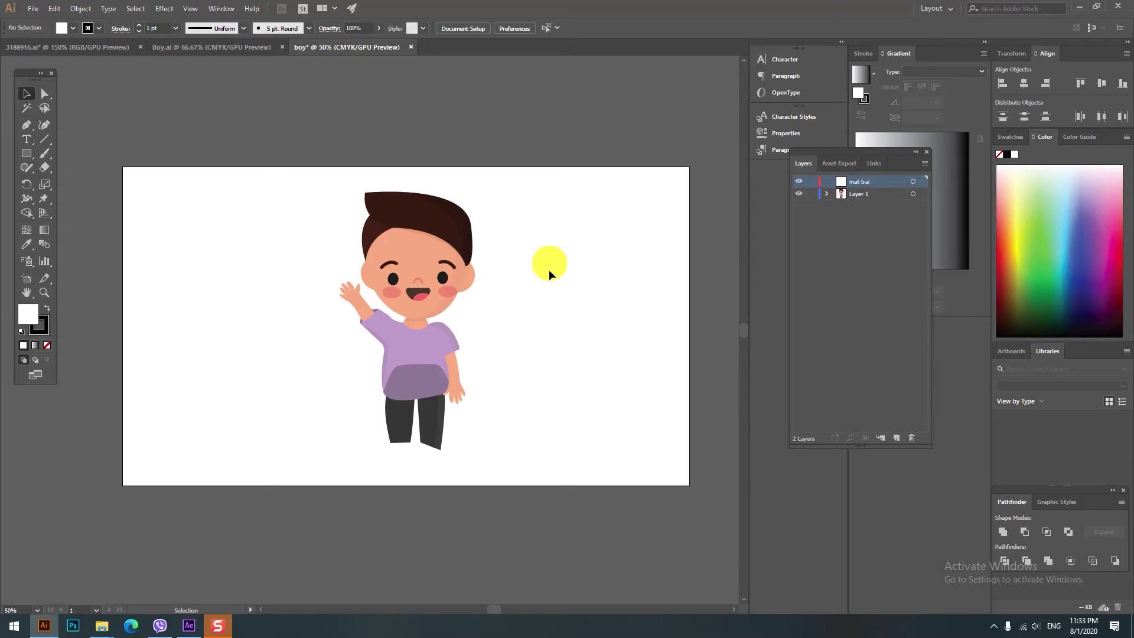
{"action": "left_click", "coordinate": [395, 280]}
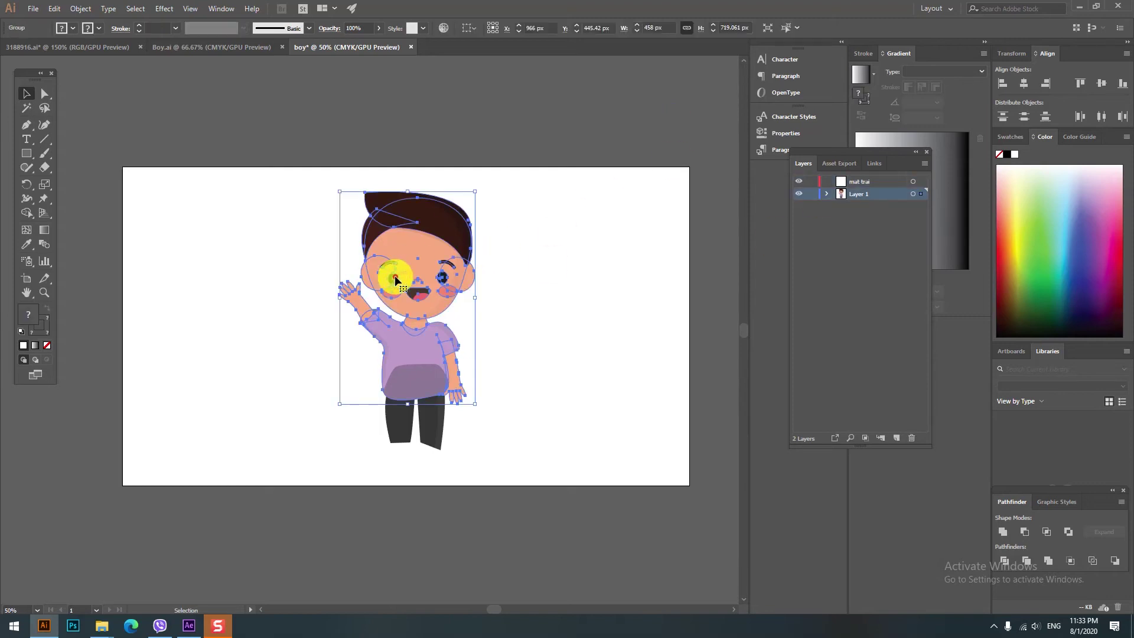
{"action": "right_click", "coordinate": [389, 278]}
{"action": "left_click", "coordinate": [443, 377]}
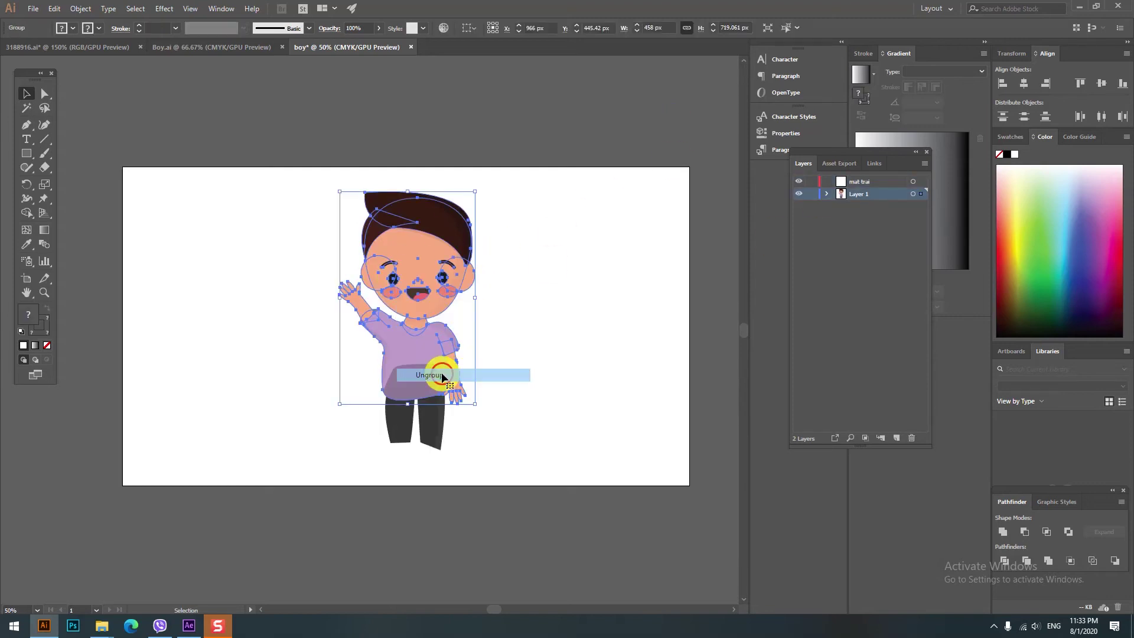
{"action": "left_click", "coordinate": [539, 354]}
Step: Ungroup the boy artwork two further levels
{"action": "left_click", "coordinate": [395, 280]}
{"action": "right_click", "coordinate": [449, 275]}
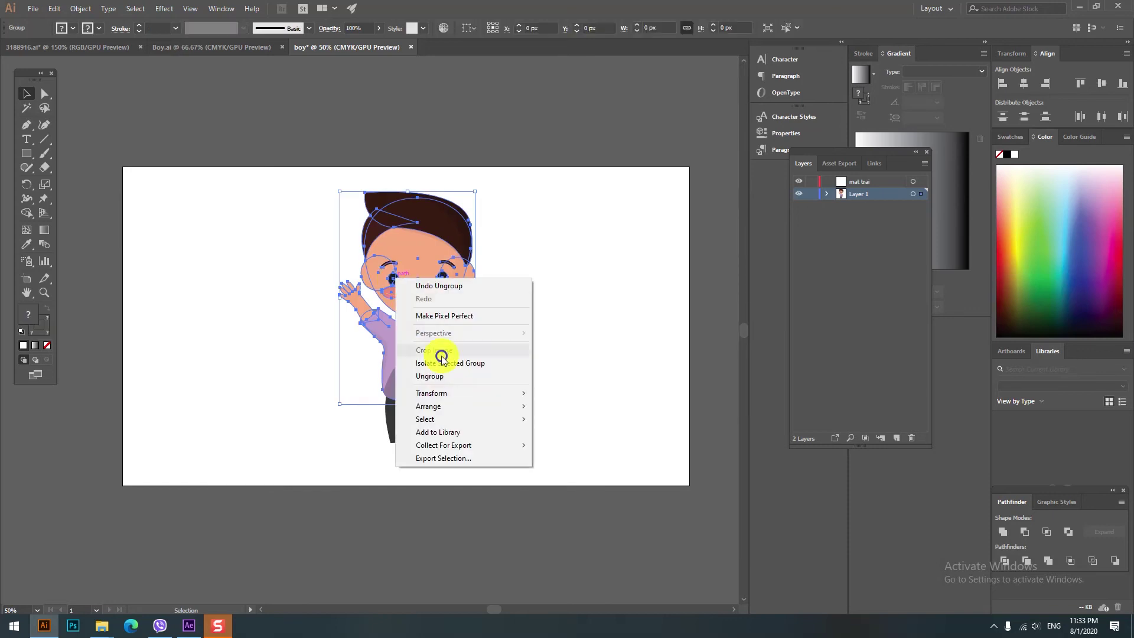
{"action": "left_click", "coordinate": [443, 374]}
{"action": "left_click", "coordinate": [569, 337]}
{"action": "left_click", "coordinate": [388, 284]}
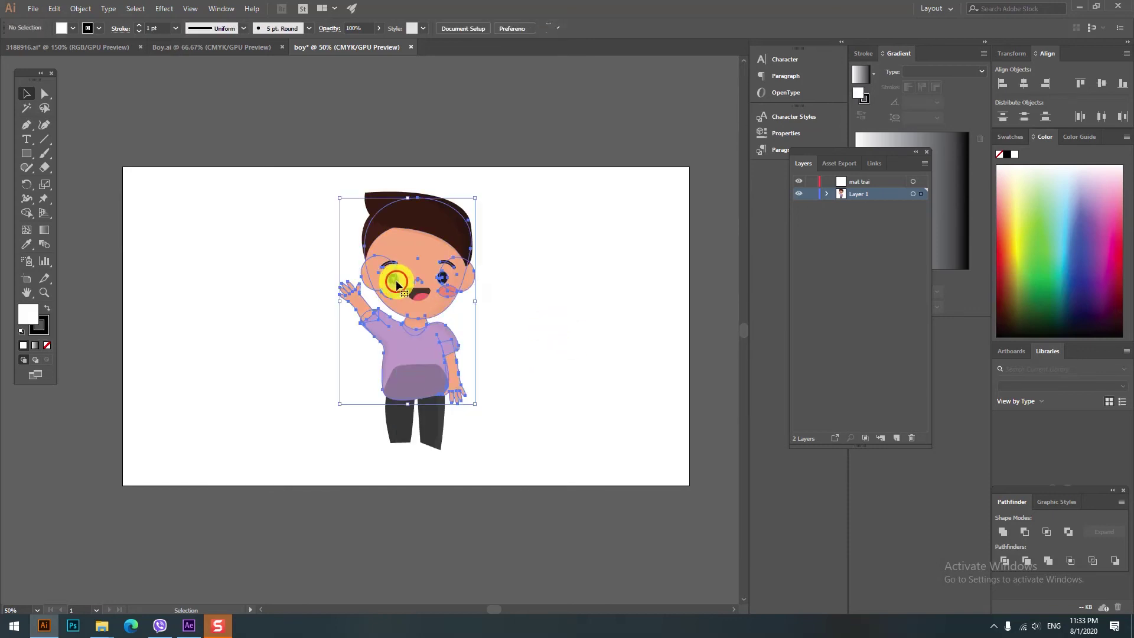
{"action": "right_click", "coordinate": [390, 275]}
{"action": "left_click", "coordinate": [430, 378]}
{"action": "left_click", "coordinate": [526, 303]}
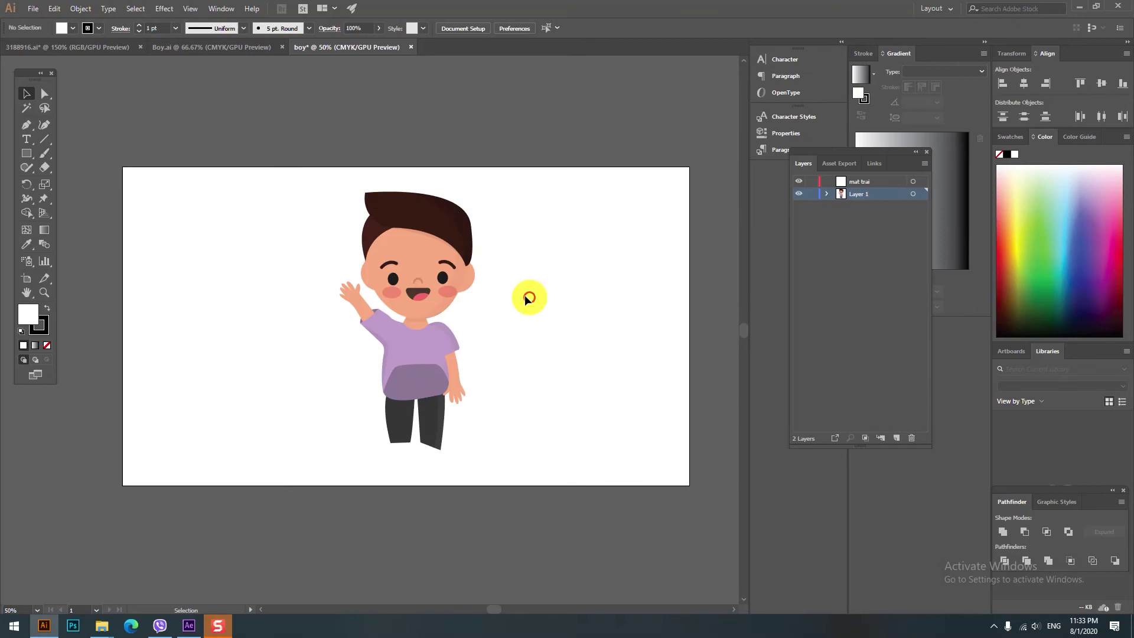
Step: Select the boy's left eye dot and cut it out of the artwork
{"action": "left_click", "coordinate": [408, 282]}
{"action": "scroll", "coordinate": [392, 274], "scroll_direction": "up", "scroll_amount": 2}
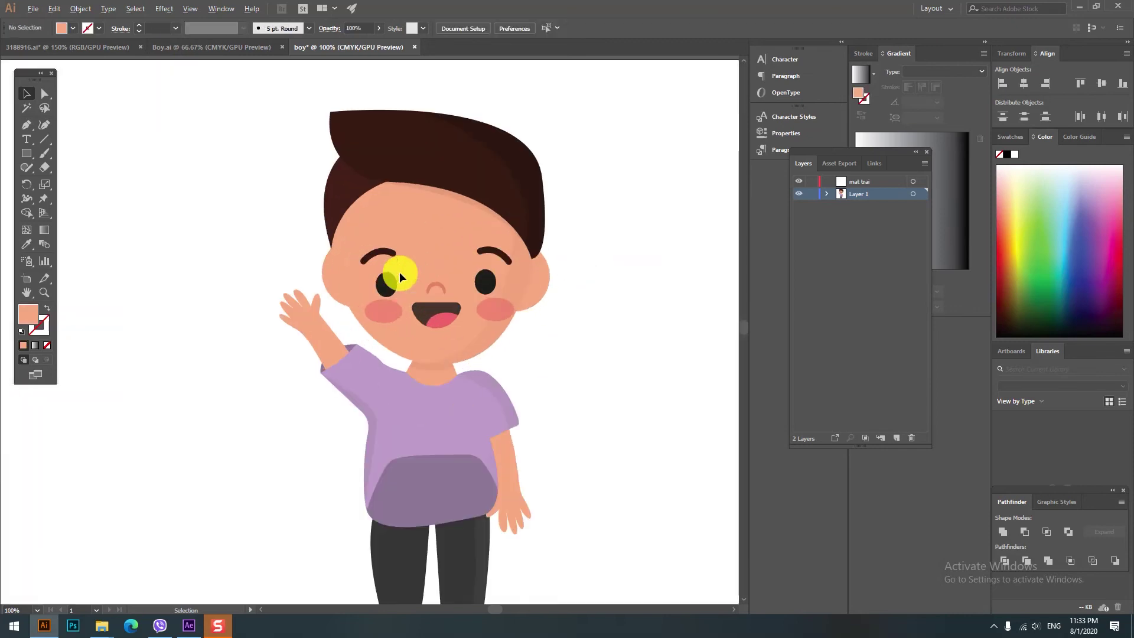
{"action": "left_click", "coordinate": [392, 279]}
{"action": "scroll", "coordinate": [447, 276], "scroll_direction": "down", "scroll_amount": 2}
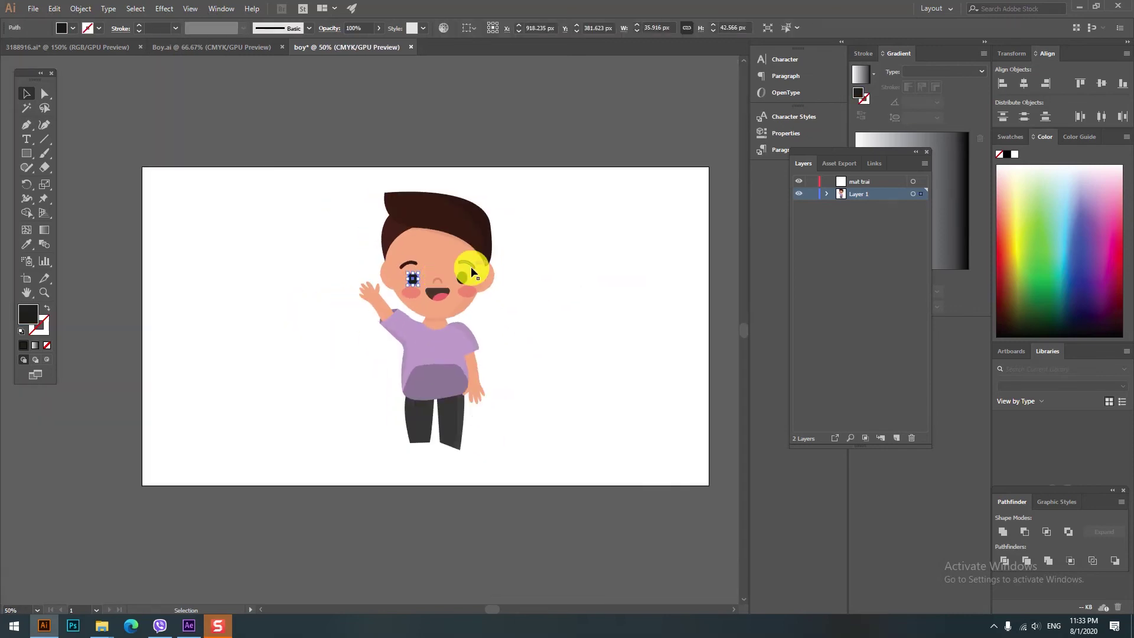
{"action": "key", "text": "Delete"}
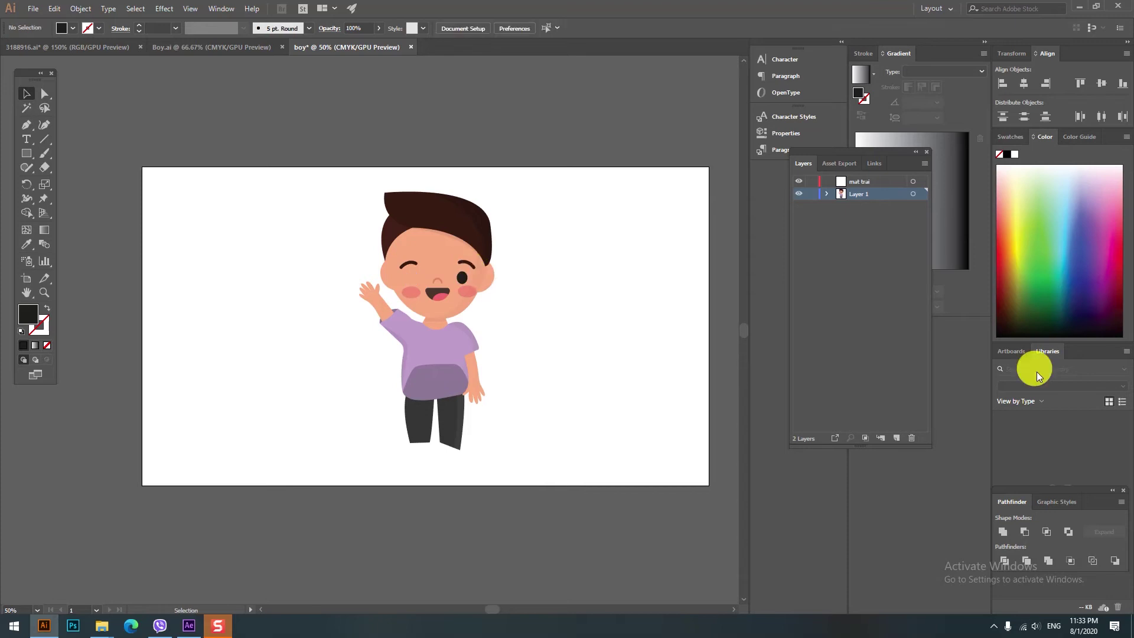
Step: Paste the left eye dot in place onto the mat trai layer
{"action": "left_click", "coordinate": [862, 184]}
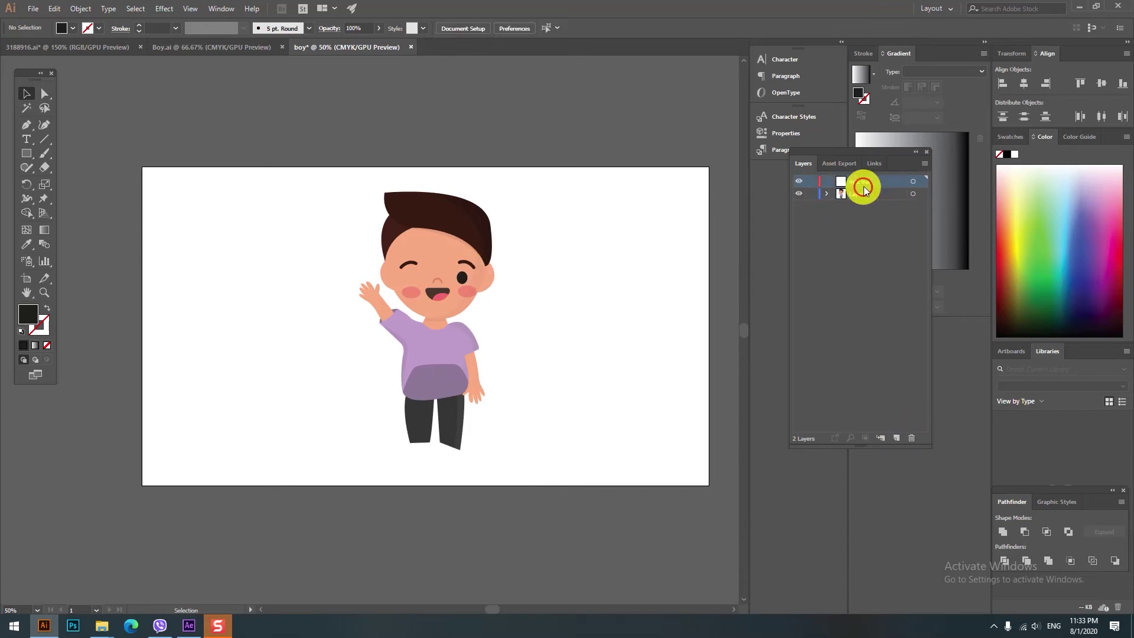
{"action": "left_click", "coordinate": [911, 183]}
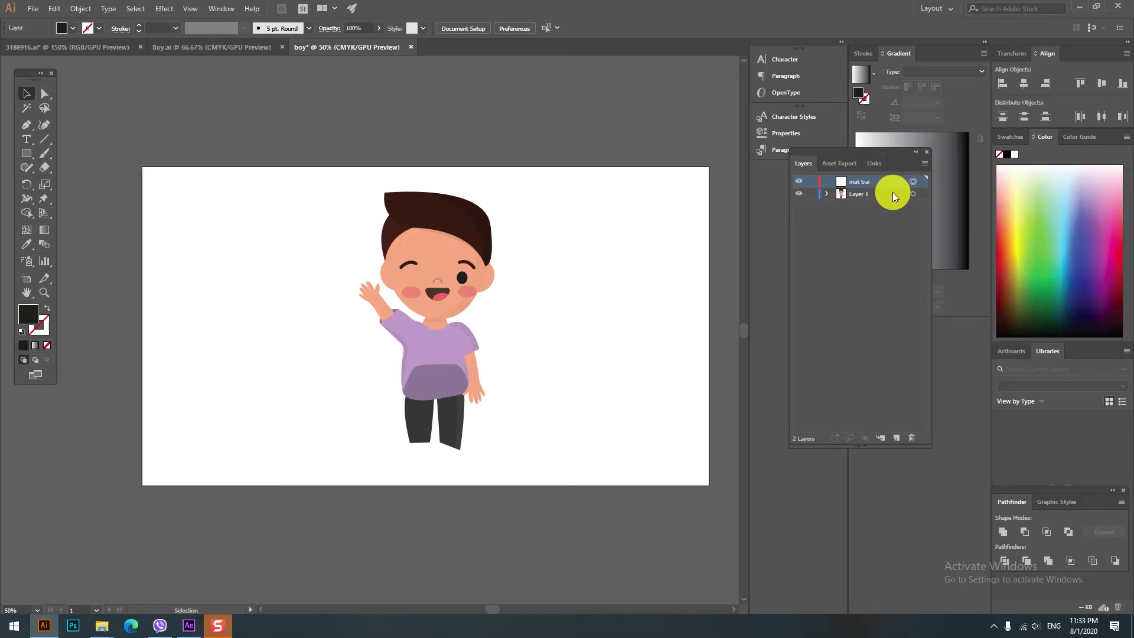
{"action": "key", "text": "ctrl+f"}
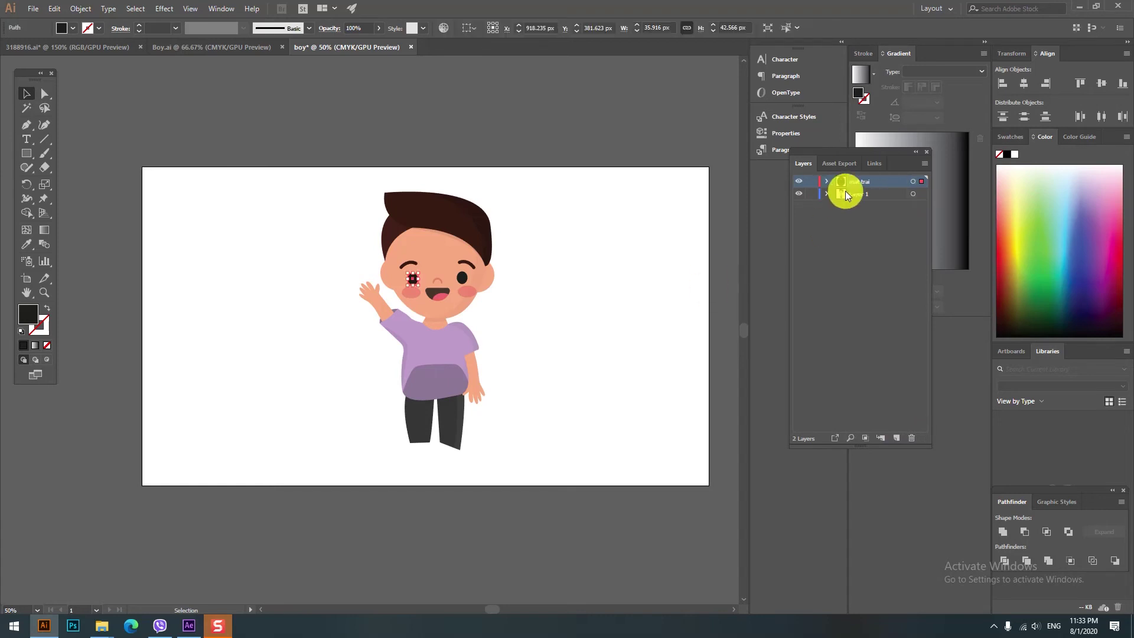
{"action": "left_click", "coordinate": [798, 183]}
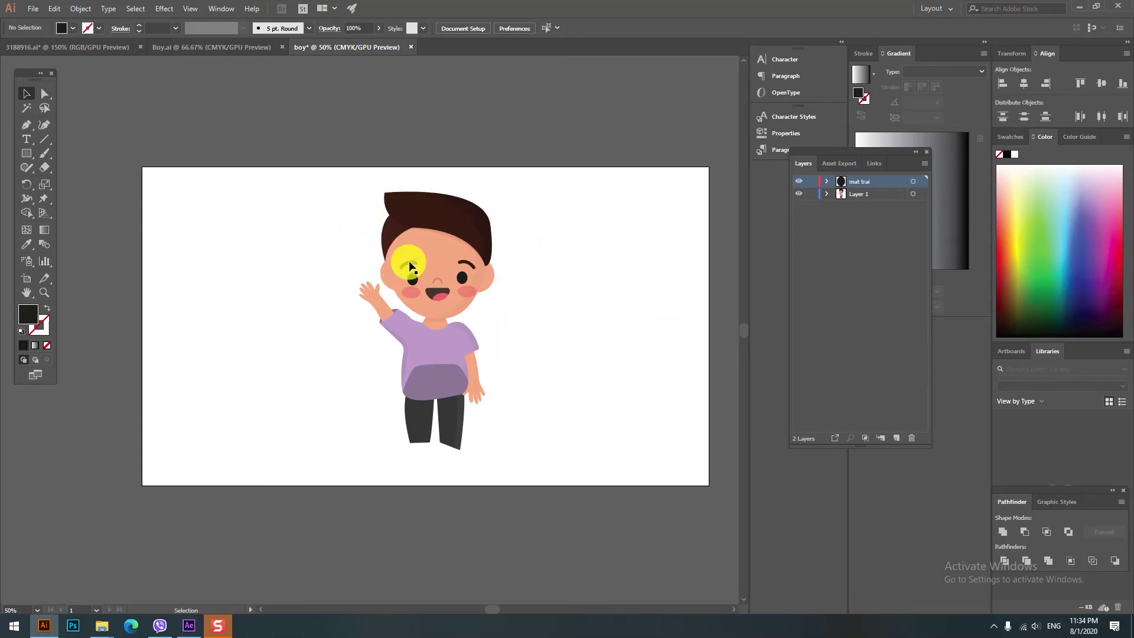
{"action": "left_click", "coordinate": [209, 47]}
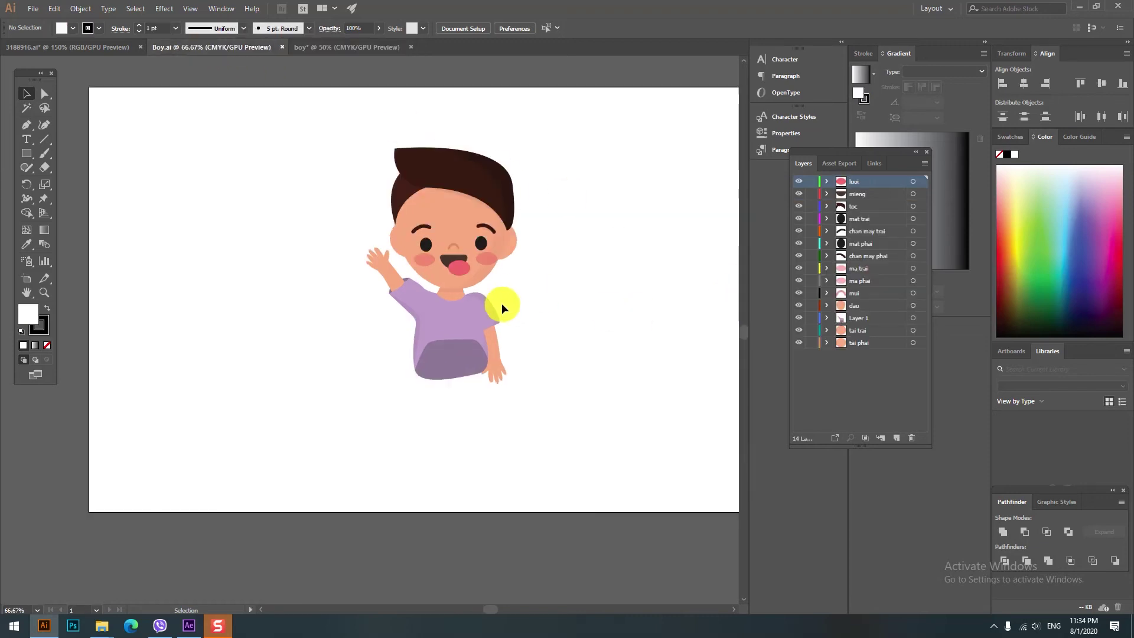
Step: In Boy.ai, hide and reshow the luoi tongue layer, then select and deselect the whole boy
{"action": "scroll", "coordinate": [522, 356], "scroll_direction": "up", "scroll_amount": 2}
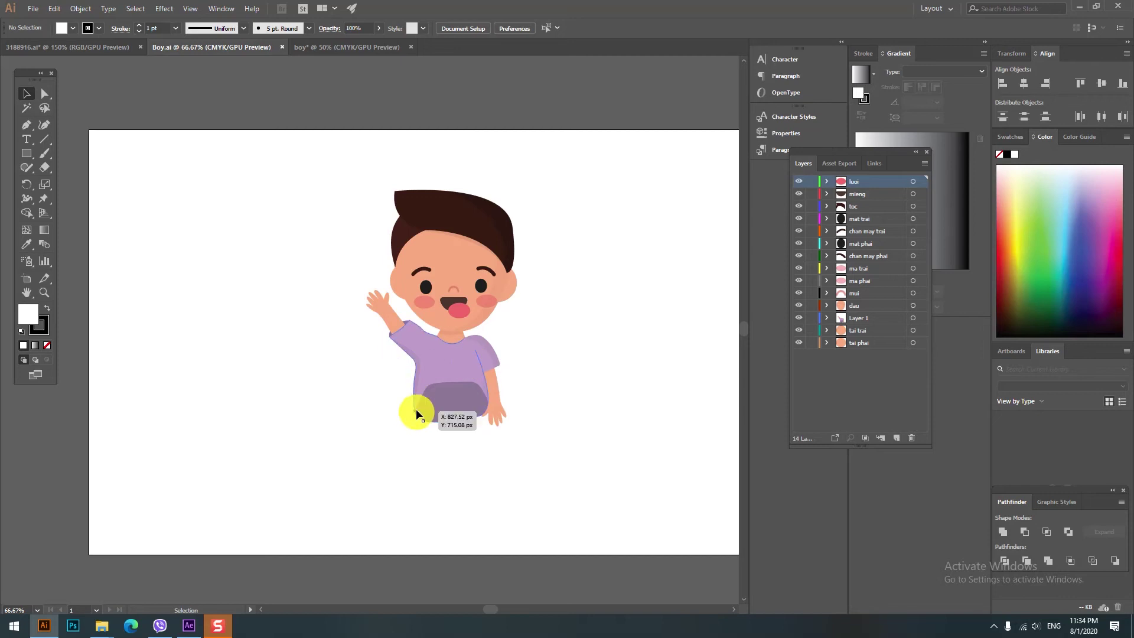
{"action": "left_click", "coordinate": [799, 182]}
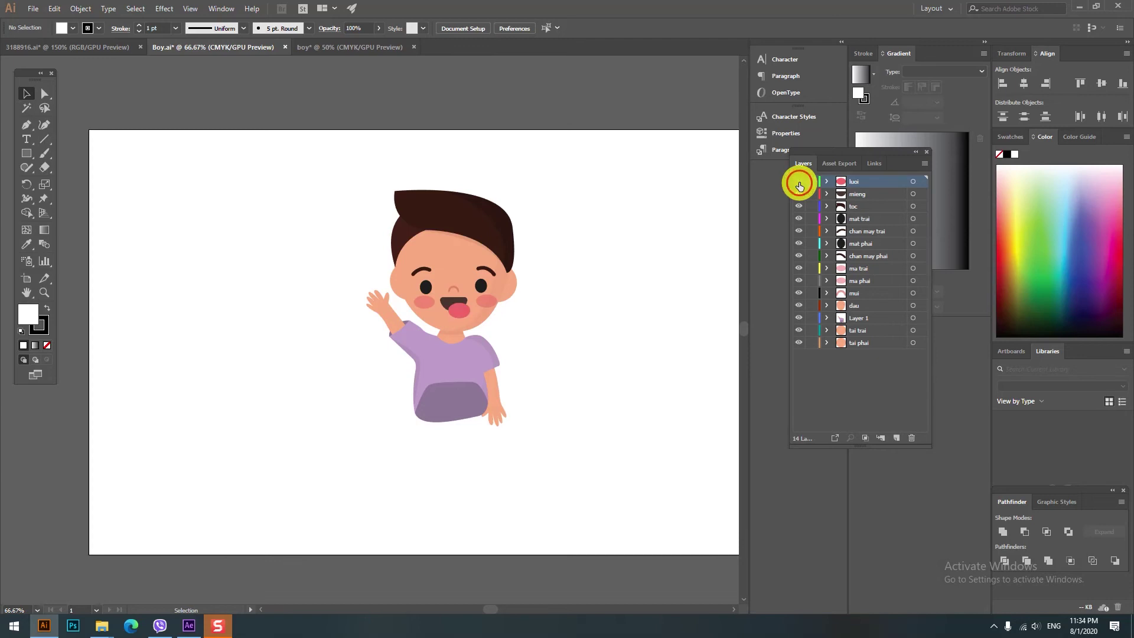
{"action": "left_click", "coordinate": [799, 182]}
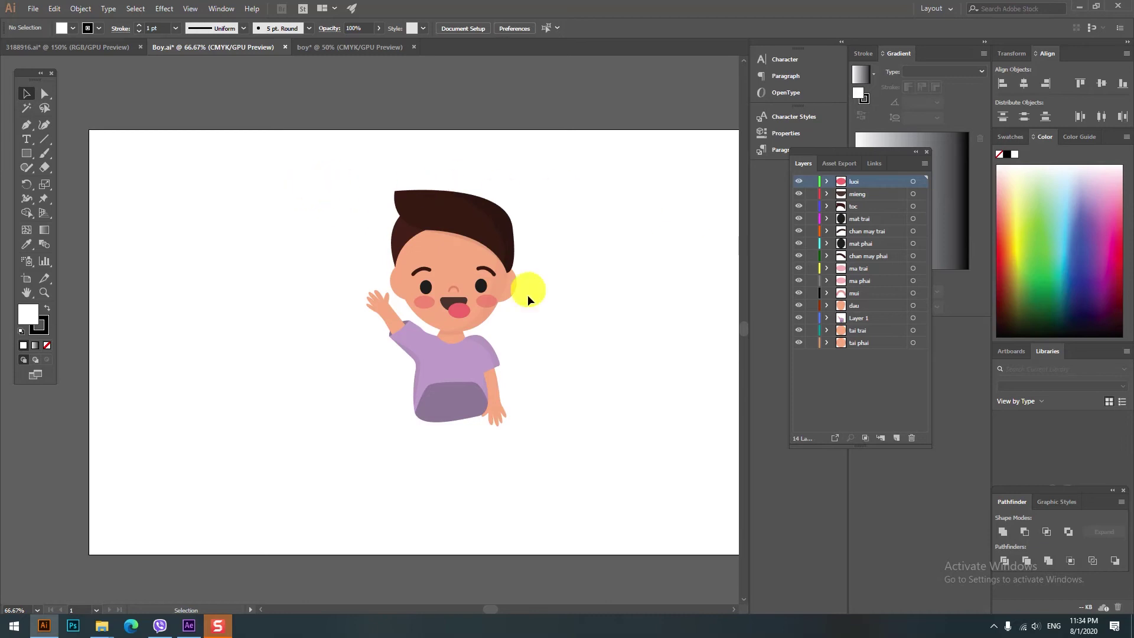
{"action": "left_click_drag", "start_coordinate": [296, 140], "coordinate": [609, 437]}
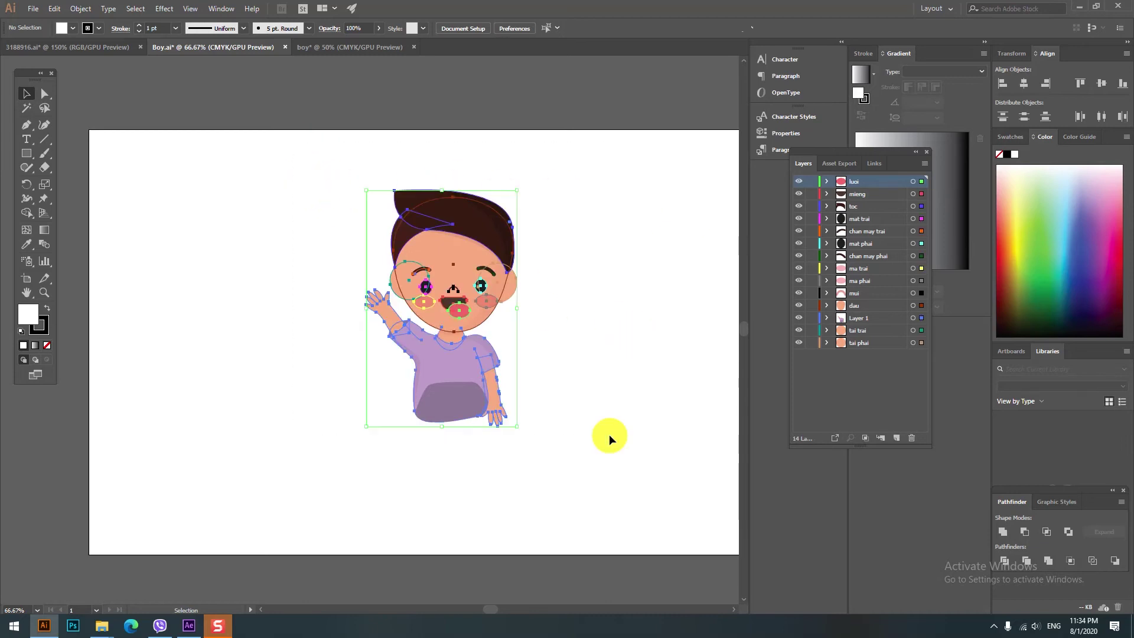
{"action": "left_click", "coordinate": [538, 369]}
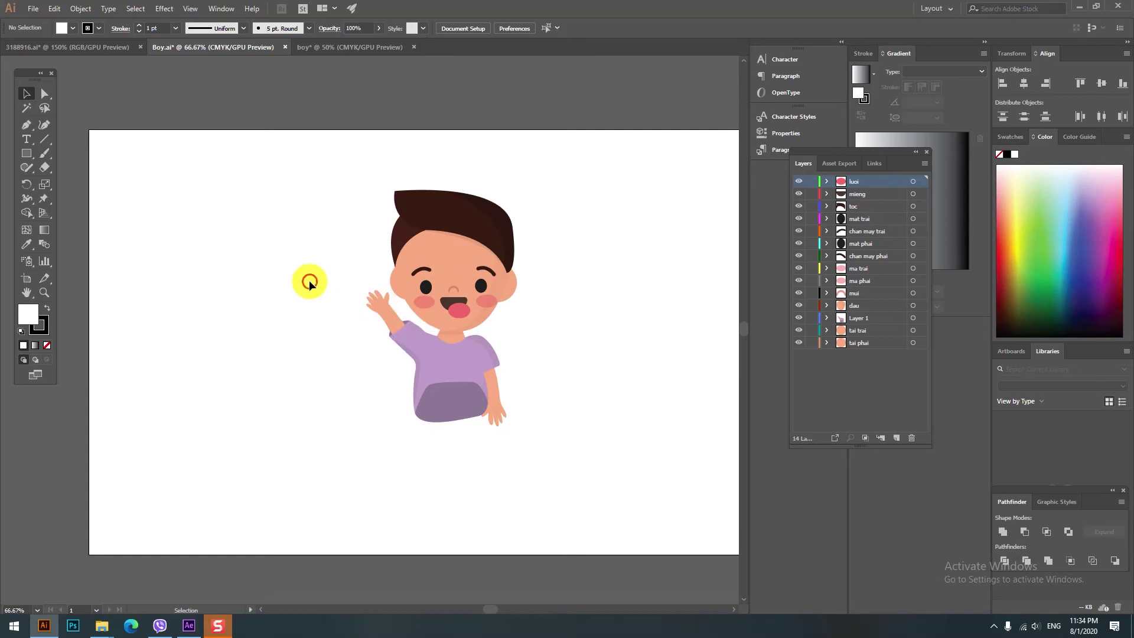
Step: Pan the Boy.ai artboard, check the File menu, and return to After Effects
{"action": "scroll", "coordinate": [310, 285], "scroll_direction": "down", "scroll_amount": 1, "text": "alt"}
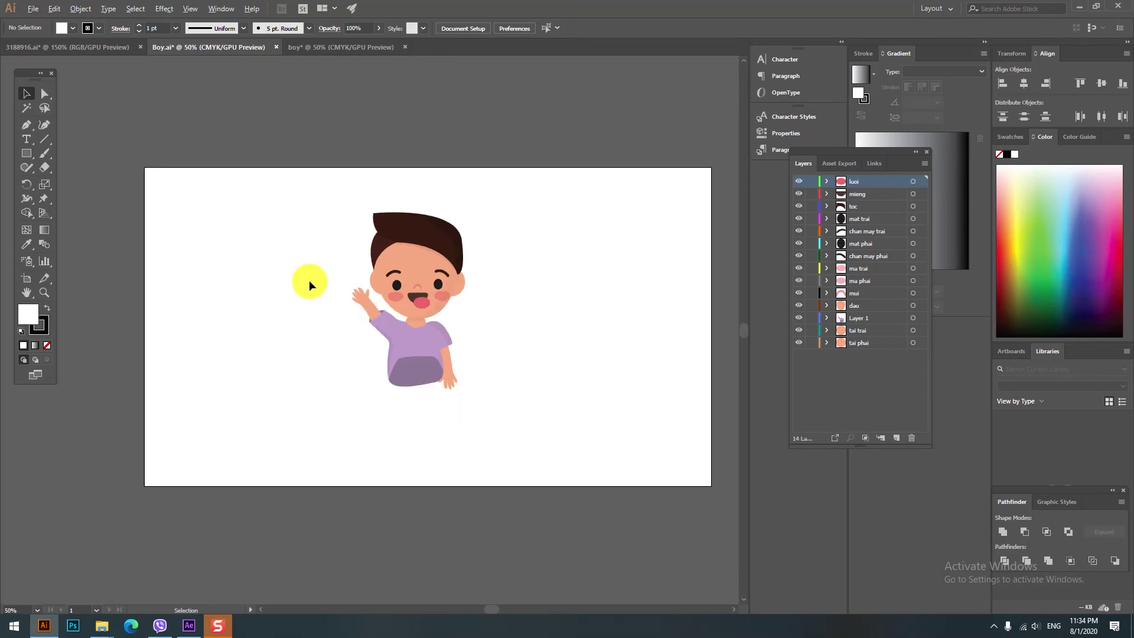
{"action": "scroll", "coordinate": [520, 260], "scroll_direction": "up", "scroll_amount": 1, "text": "alt"}
{"action": "scroll", "coordinate": [520, 260], "scroll_direction": "down", "scroll_amount": 1}
{"action": "scroll", "coordinate": [520, 260], "scroll_direction": "up", "scroll_amount": 1}
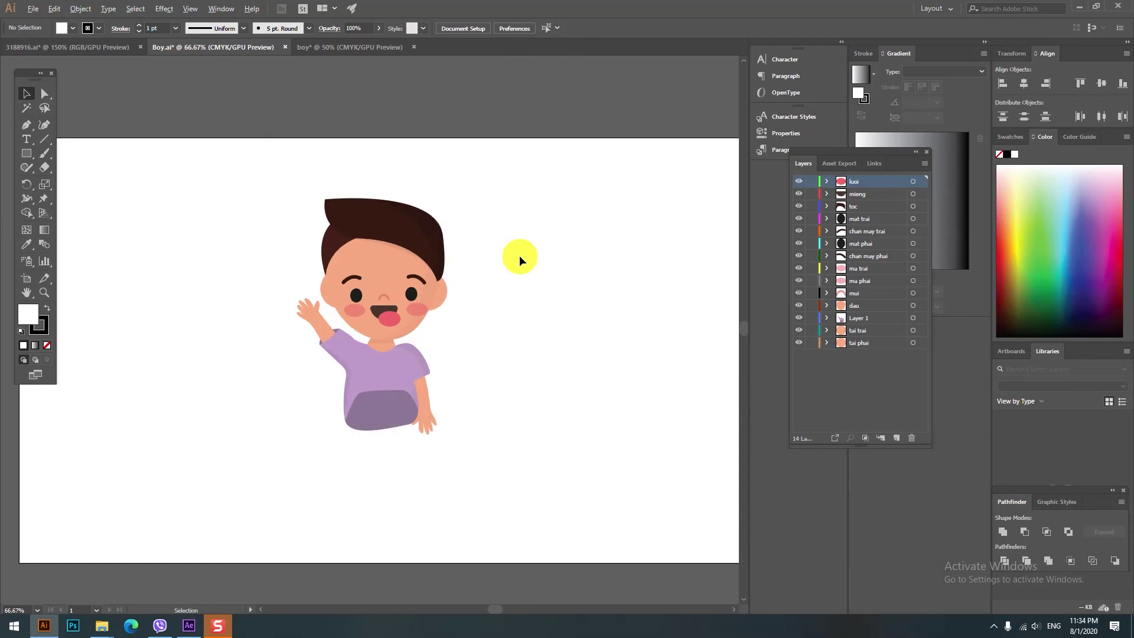
{"action": "left_click_drag", "start_coordinate": [577, 263], "coordinate": [556, 225]}
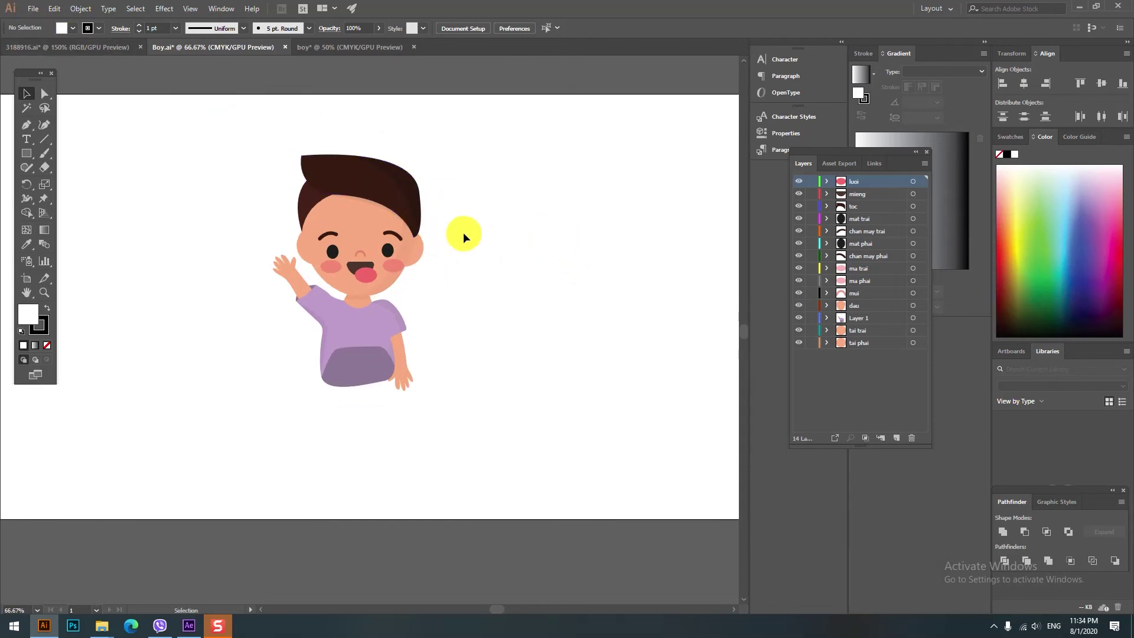
{"action": "left_click", "coordinate": [189, 627]}
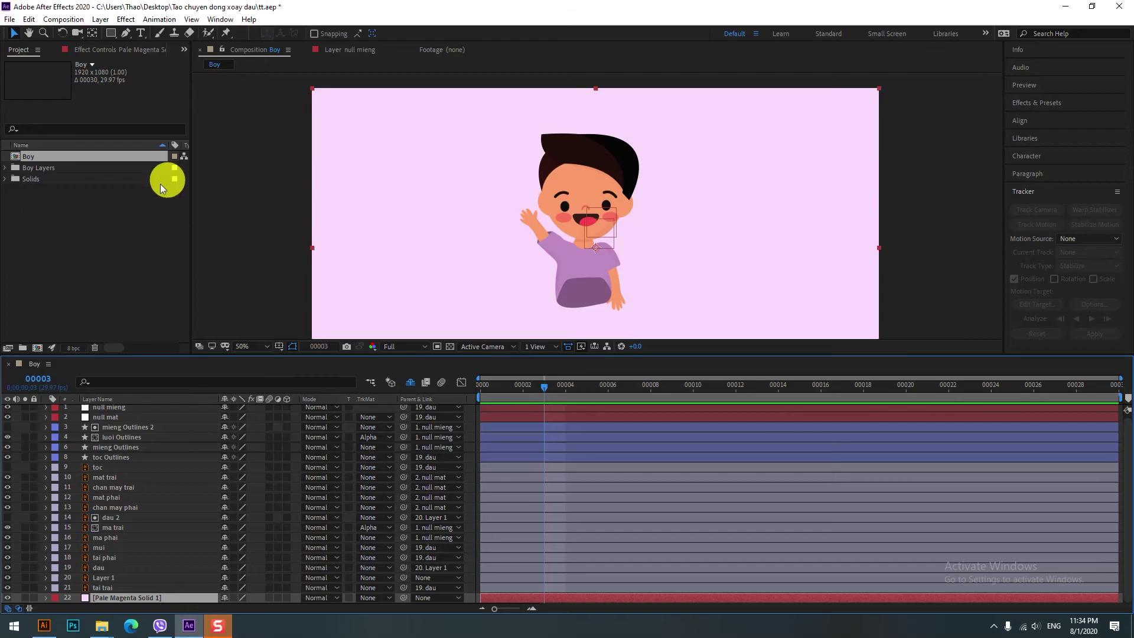
{"action": "left_click", "coordinate": [44, 626]}
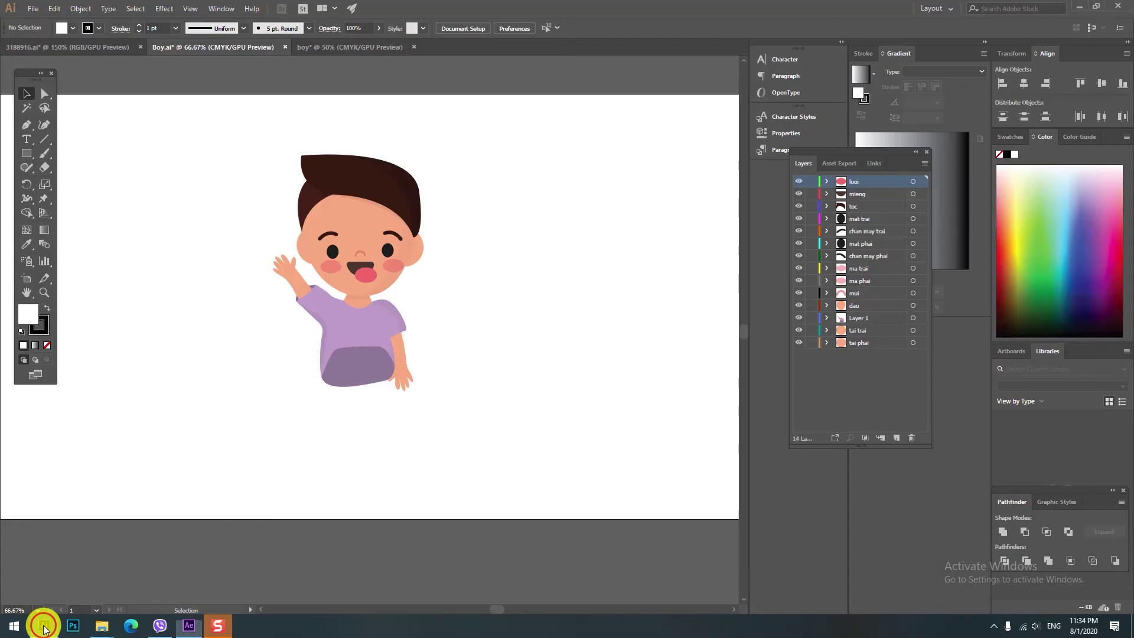
{"action": "left_click", "coordinate": [33, 9]}
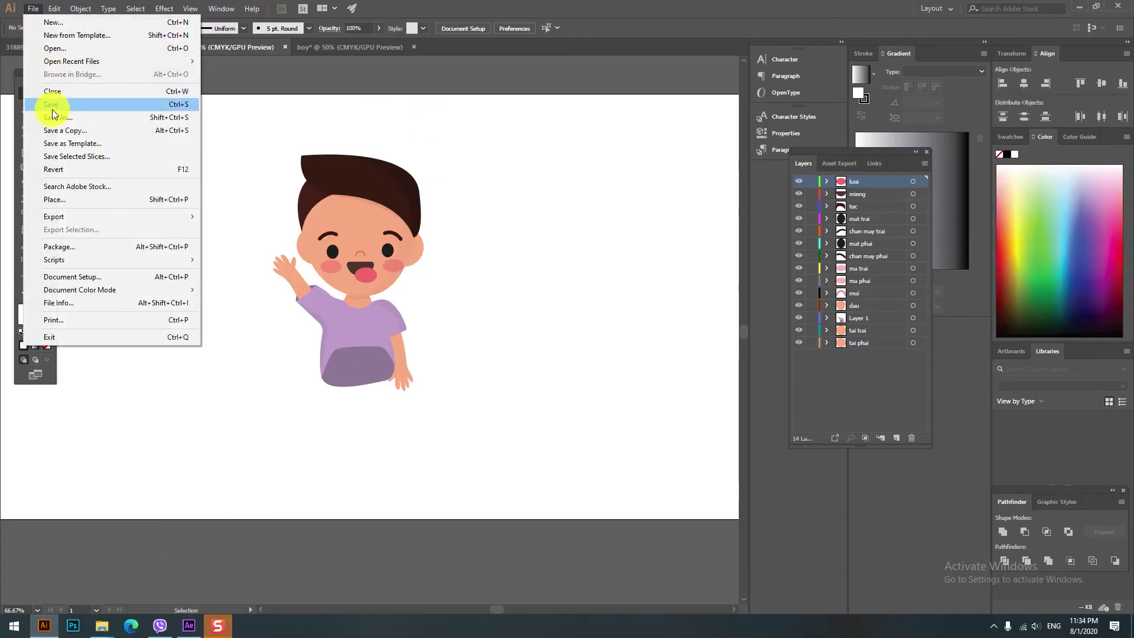
{"action": "left_click", "coordinate": [580, 197]}
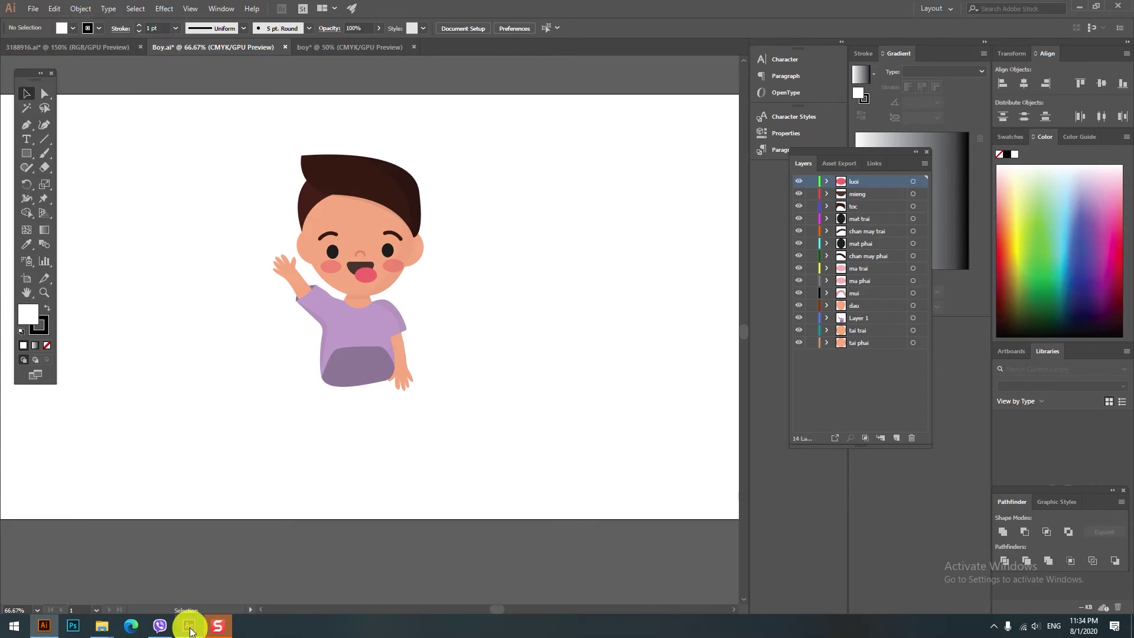
{"action": "left_click", "coordinate": [189, 627]}
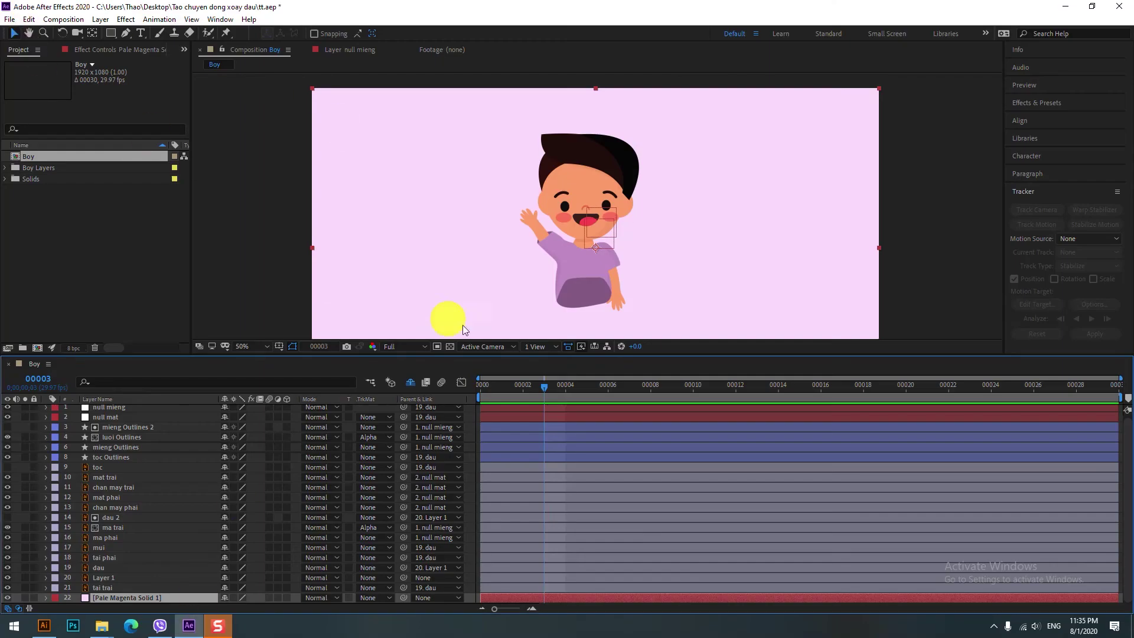
Step: Import Boy.ai as a Composition with Layer Size footage dimensions
{"action": "left_click", "coordinate": [10, 19]}
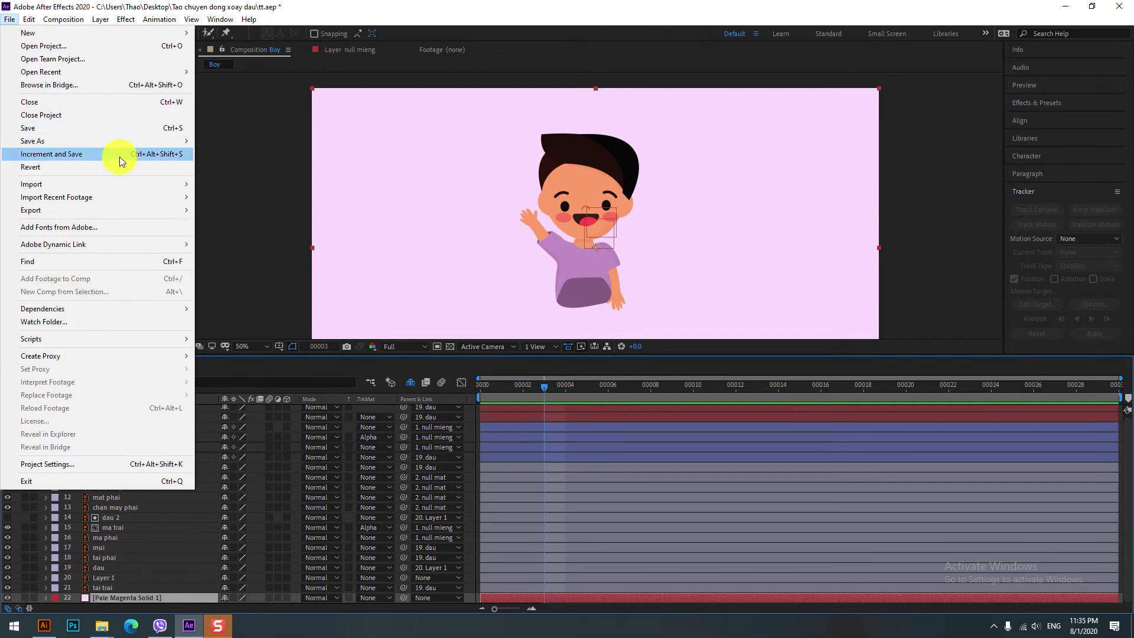
{"action": "mouse_move", "coordinate": [112, 184]}
{"action": "left_click", "coordinate": [278, 184]}
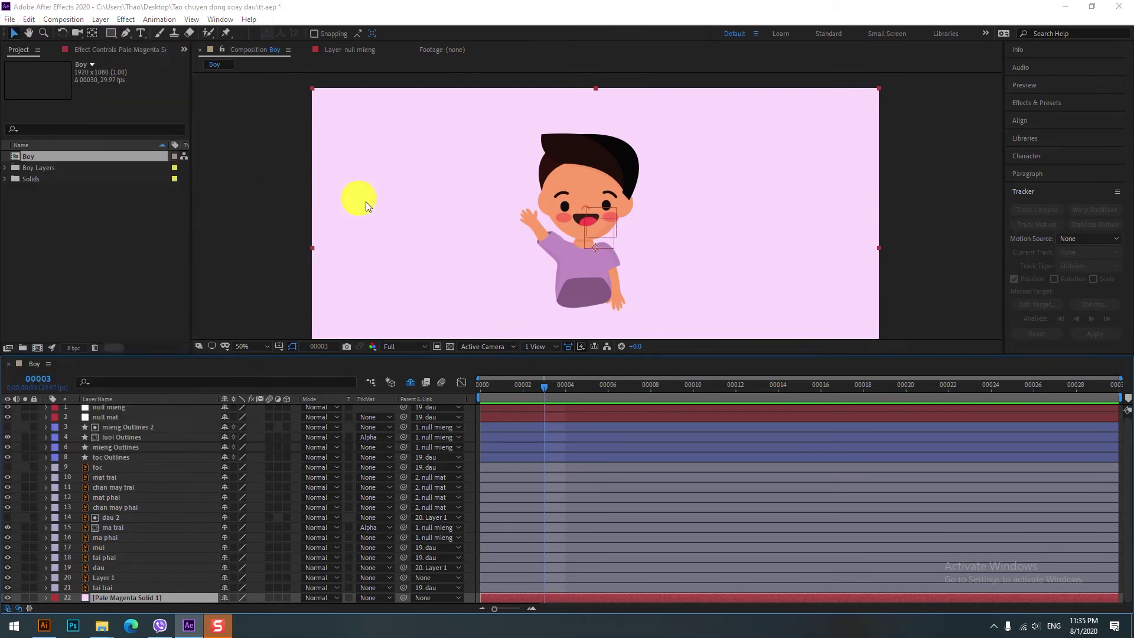
{"action": "left_click", "coordinate": [228, 150]}
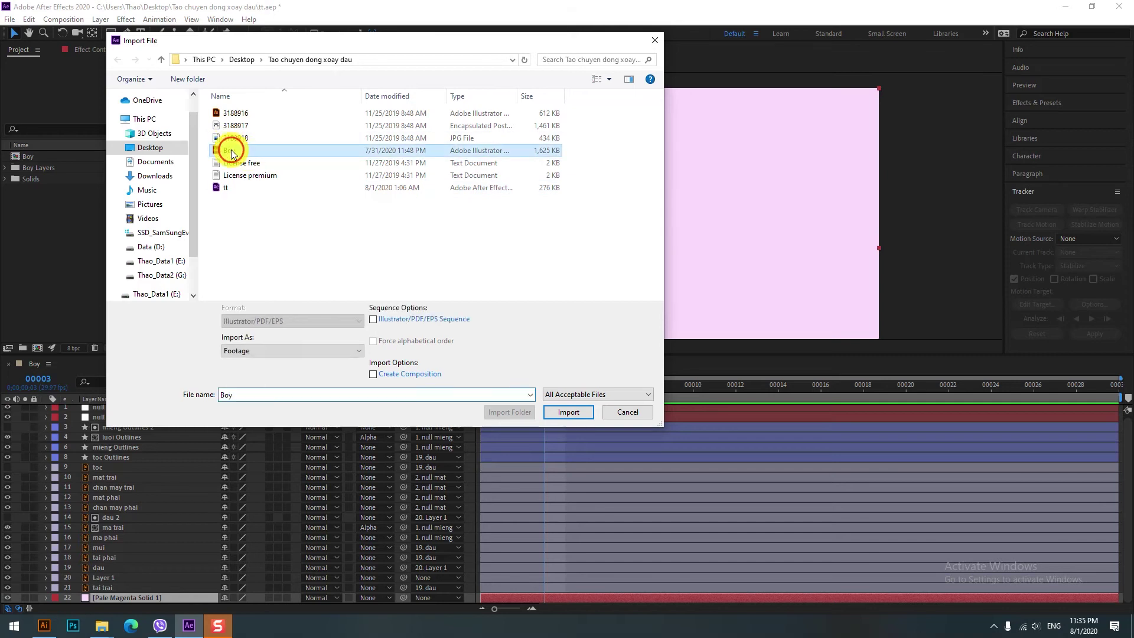
{"action": "left_click", "coordinate": [565, 417]}
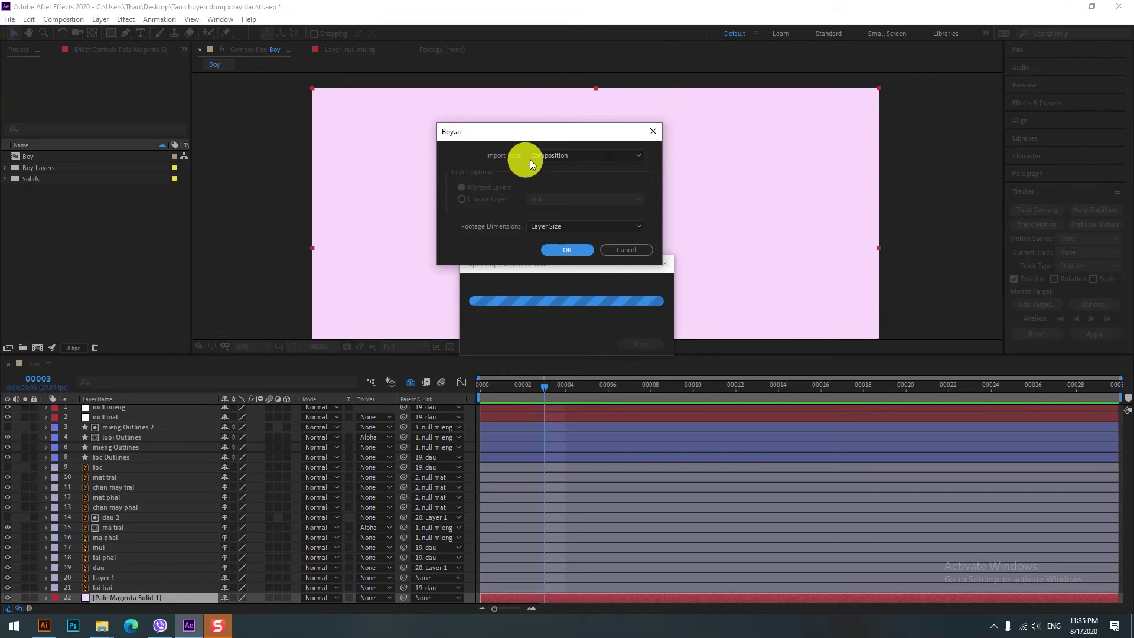
{"action": "left_click", "coordinate": [552, 154]}
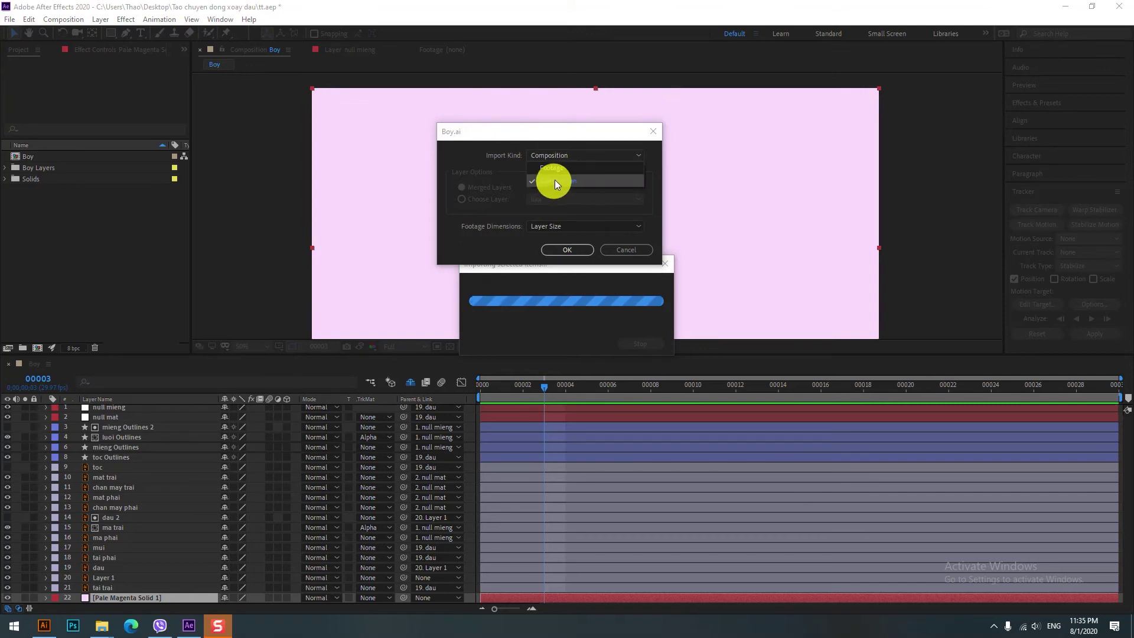
{"action": "left_click", "coordinate": [554, 180]}
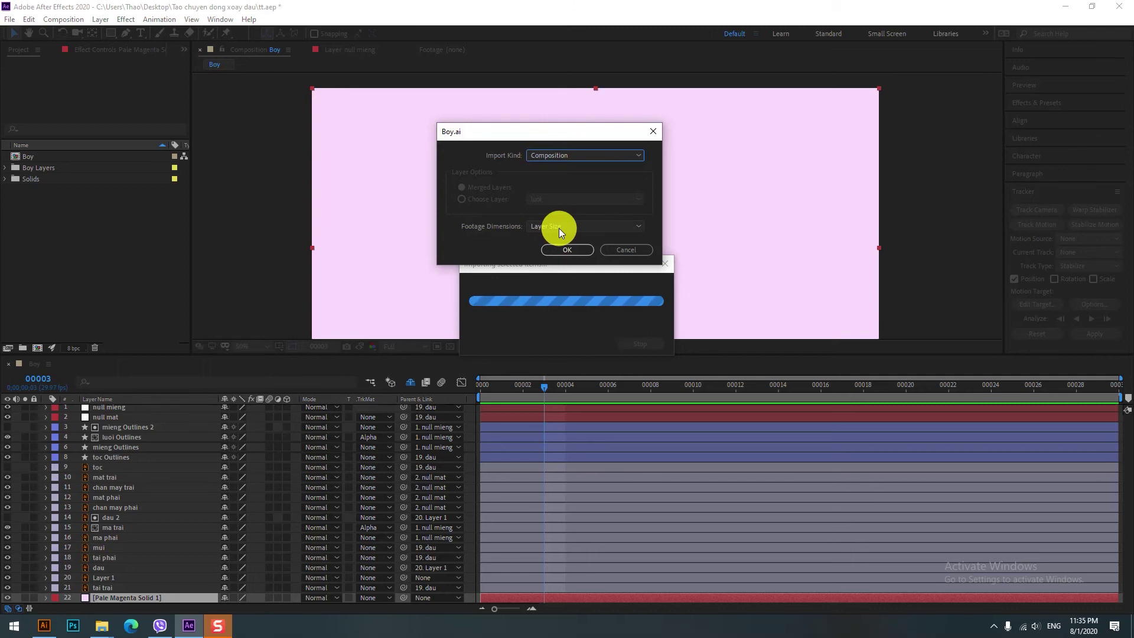
{"action": "left_click", "coordinate": [558, 253]}
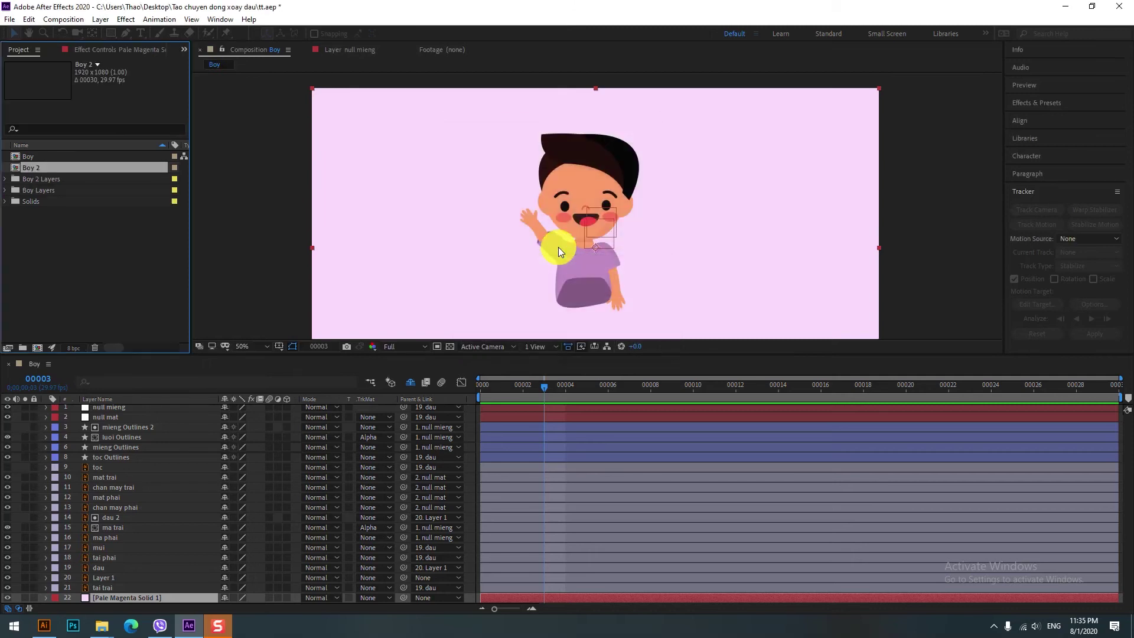
Step: Open Boy 2, move to frame 12, and confirm Composition Settings with duration 00030
{"action": "double_click", "coordinate": [33, 168]}
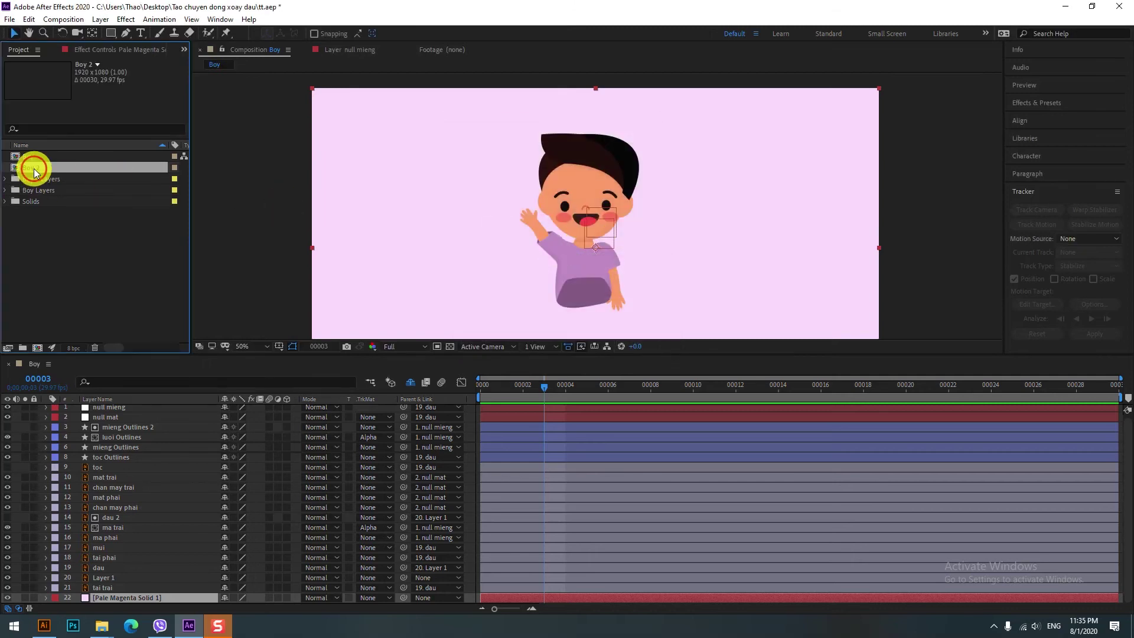
{"action": "left_click_drag", "start_coordinate": [488, 388], "coordinate": [833, 401]}
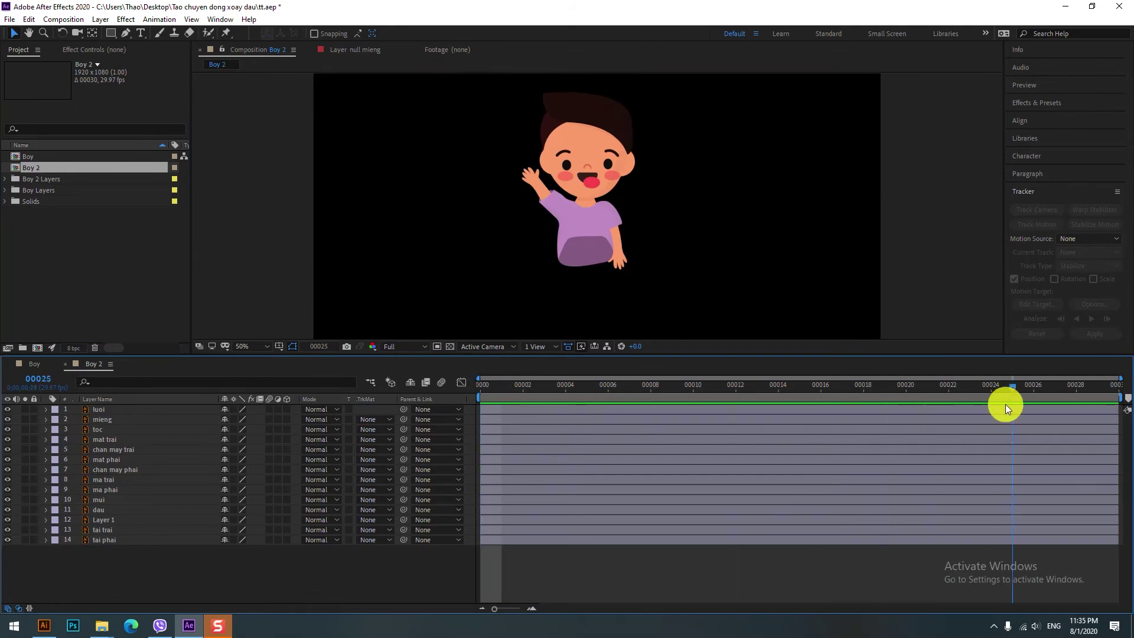
{"action": "right_click", "coordinate": [391, 579]}
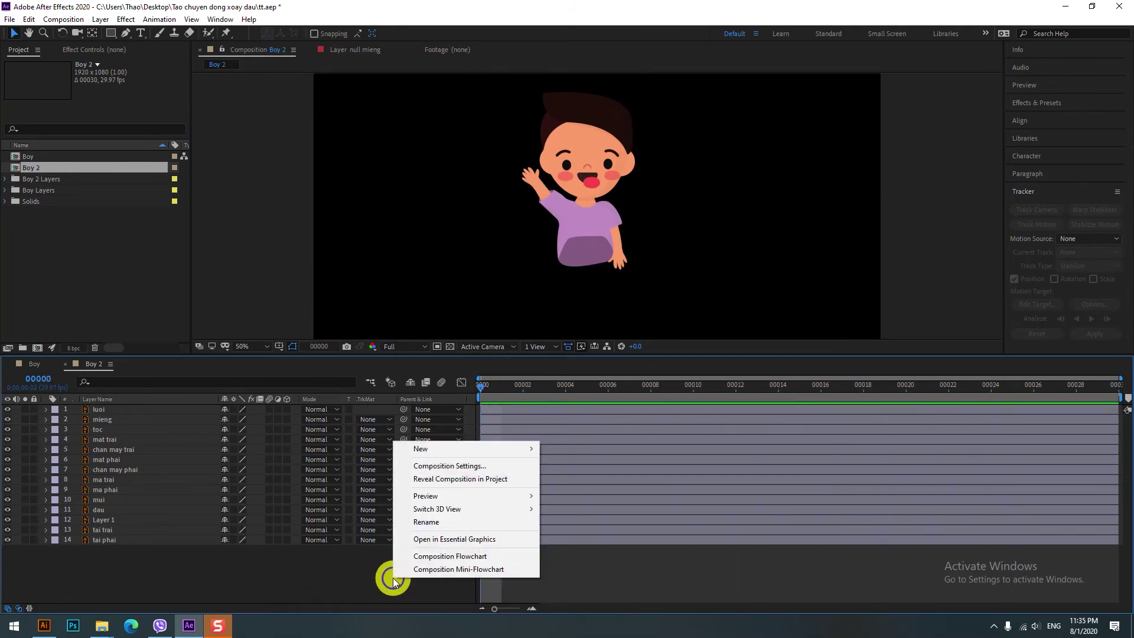
{"action": "left_click", "coordinate": [450, 466]}
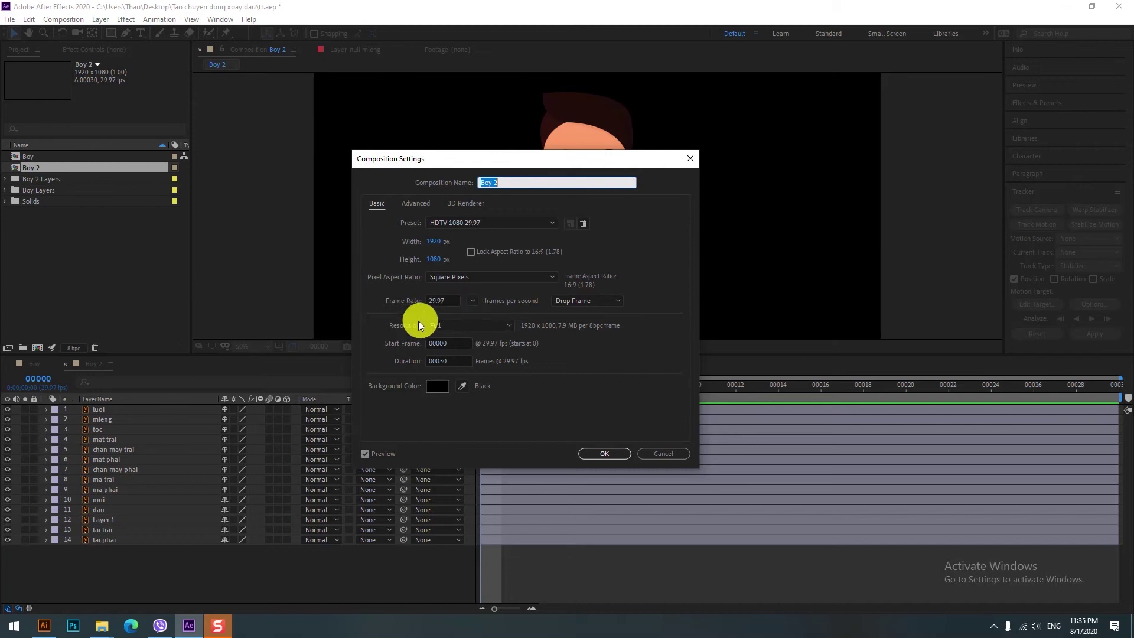
{"action": "left_click", "coordinate": [445, 362]}
{"action": "key", "text": "Tab"}
{"action": "left_click", "coordinate": [601, 453]}
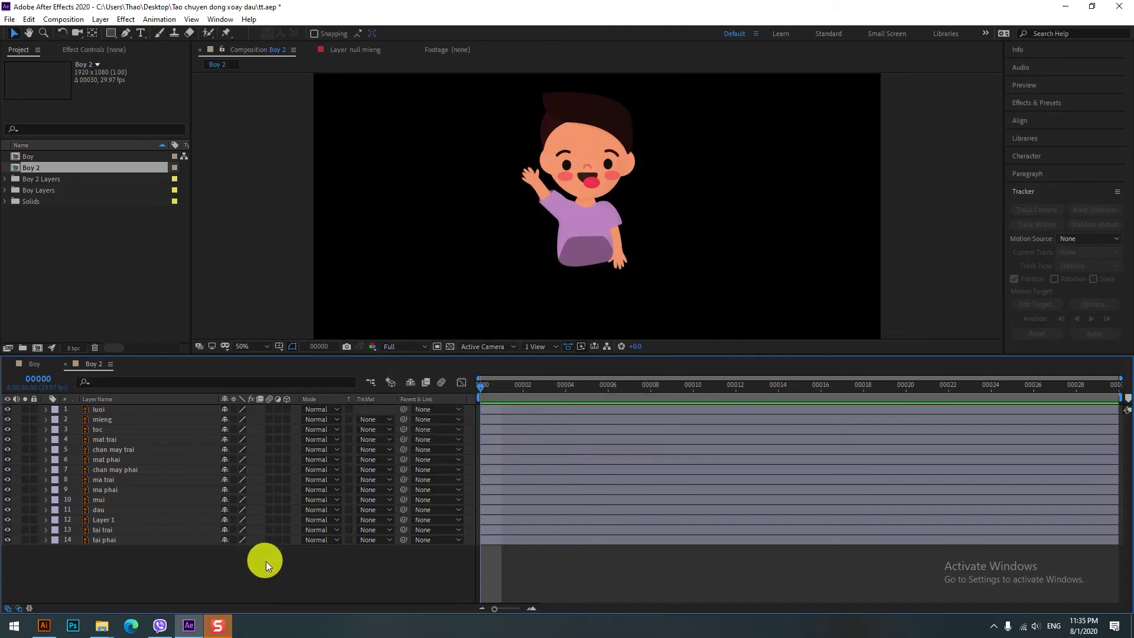
{"action": "left_click", "coordinate": [441, 266]}
{"action": "left_click", "coordinate": [45, 364]}
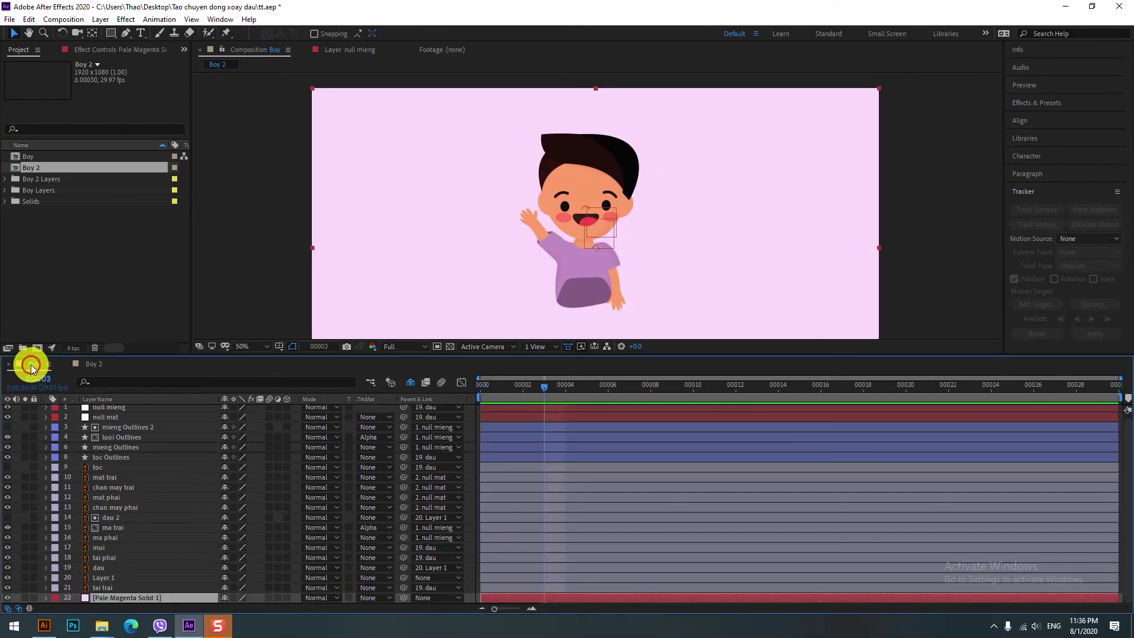
{"action": "left_click", "coordinate": [471, 396]}
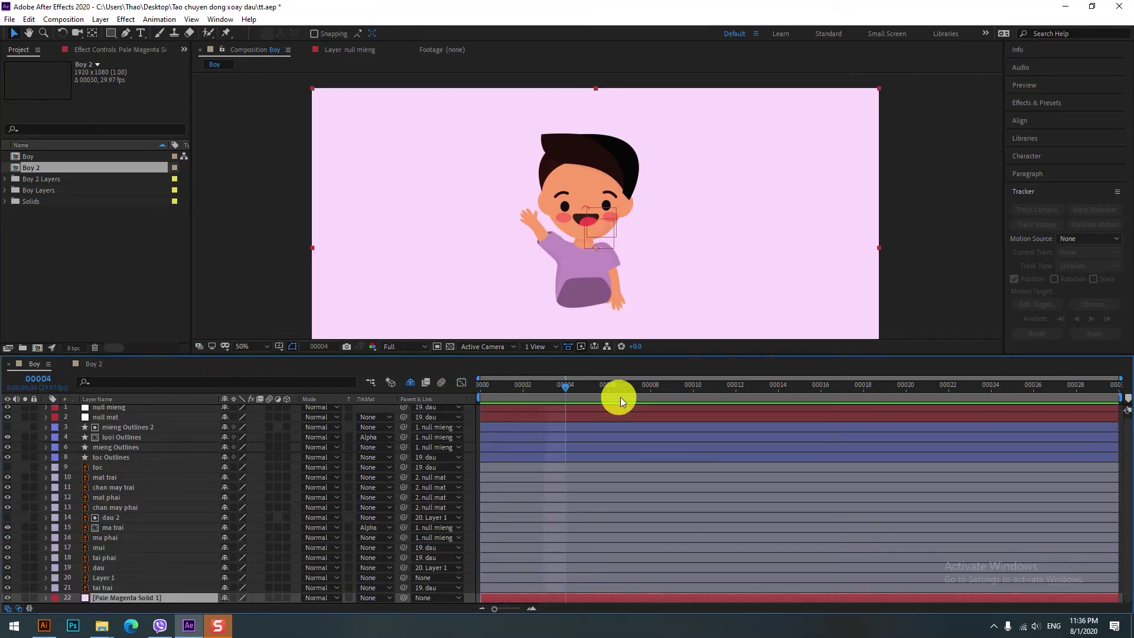
{"action": "left_click", "coordinate": [776, 401]}
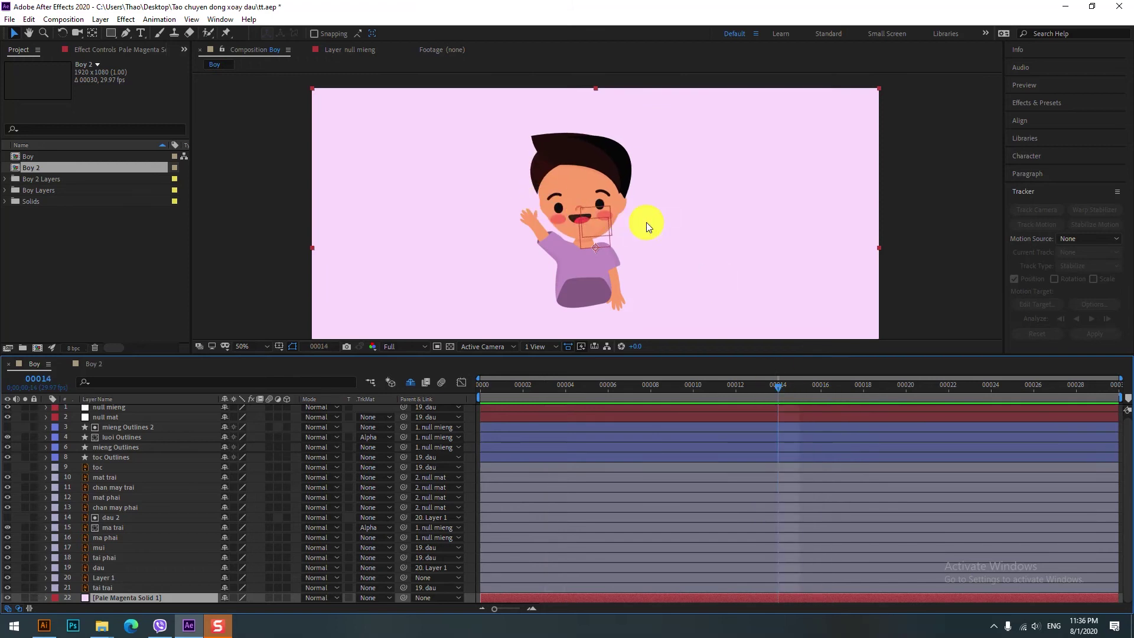
{"action": "mouse_move", "coordinate": [753, 396]}
{"action": "left_mouse_down"}
{"action": "mouse_move", "coordinate": [943, 387]}
{"action": "mouse_move", "coordinate": [671, 404]}
{"action": "left_mouse_up"}
{"action": "mouse_move", "coordinate": [793, 414]}
{"action": "left_mouse_down"}
{"action": "mouse_move", "coordinate": [856, 416]}
{"action": "mouse_move", "coordinate": [466, 415]}
{"action": "left_mouse_up"}
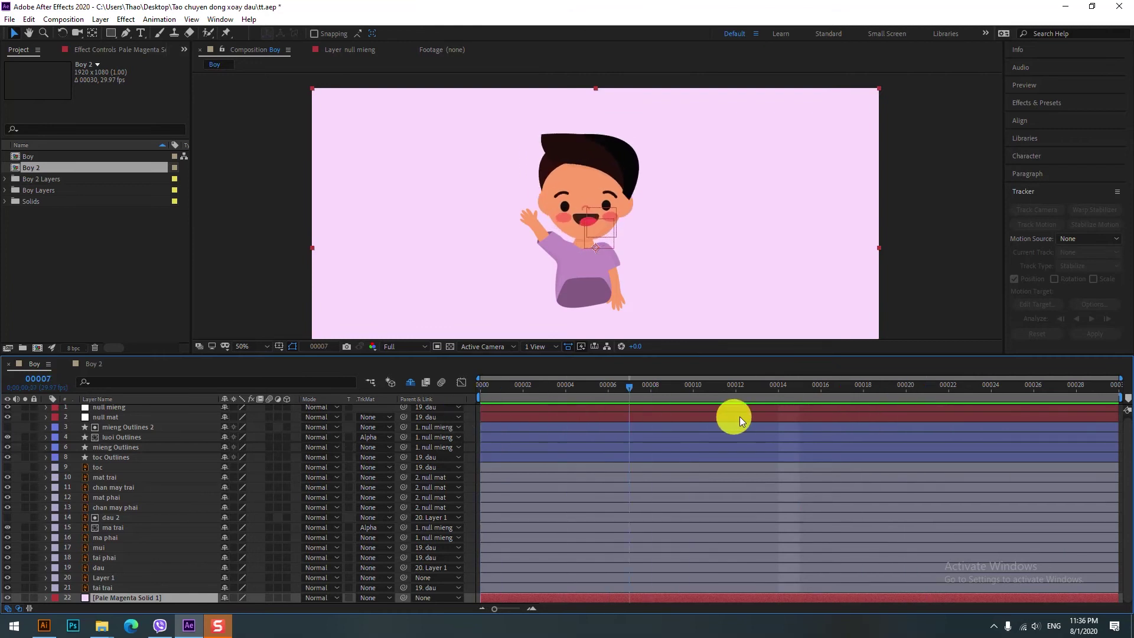
{"action": "mouse_move", "coordinate": [739, 416]}
{"action": "left_mouse_down"}
{"action": "mouse_move", "coordinate": [448, 425]}
{"action": "mouse_move", "coordinate": [789, 420]}
{"action": "left_mouse_up"}
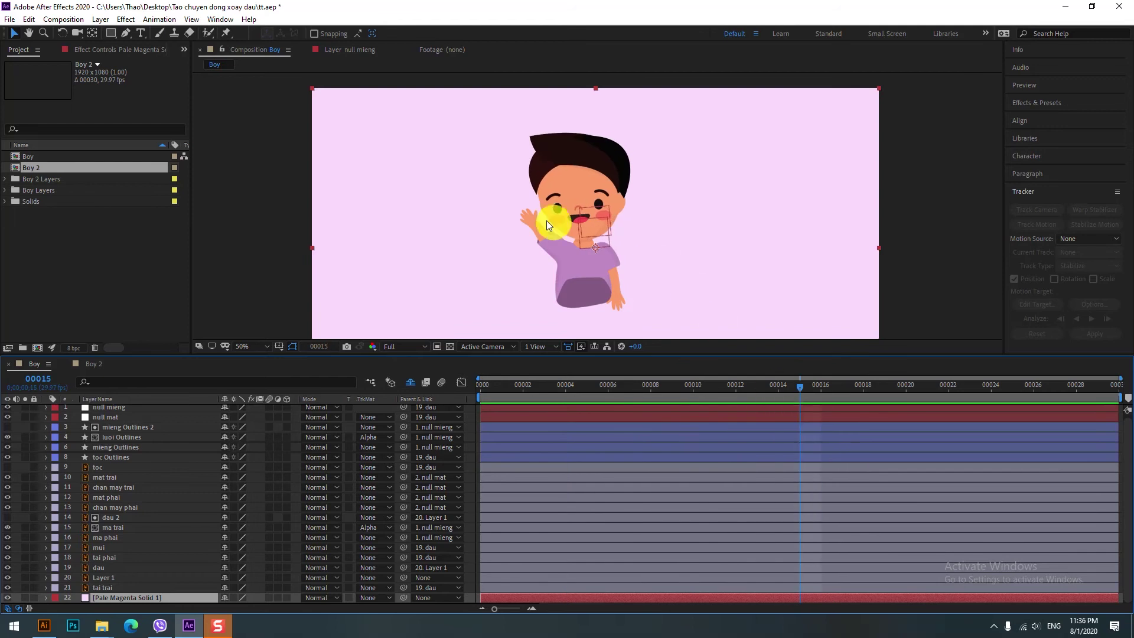
{"action": "scroll", "coordinate": [575, 207], "scroll_direction": "up", "scroll_amount": 2}
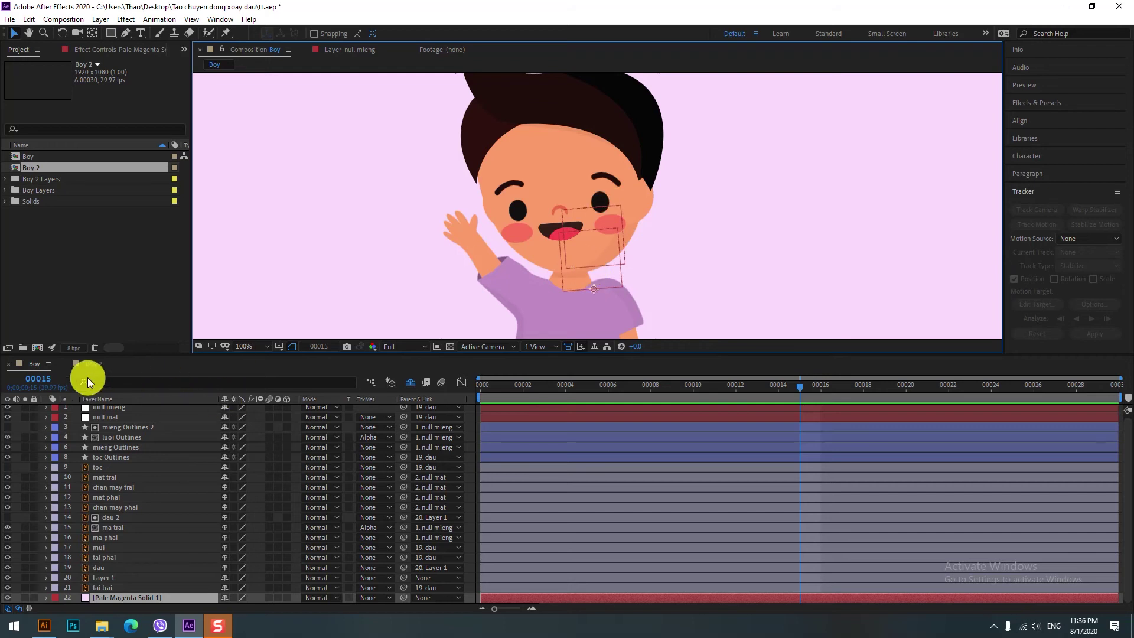
{"action": "scroll", "coordinate": [583, 233], "scroll_direction": "down", "scroll_amount": 2}
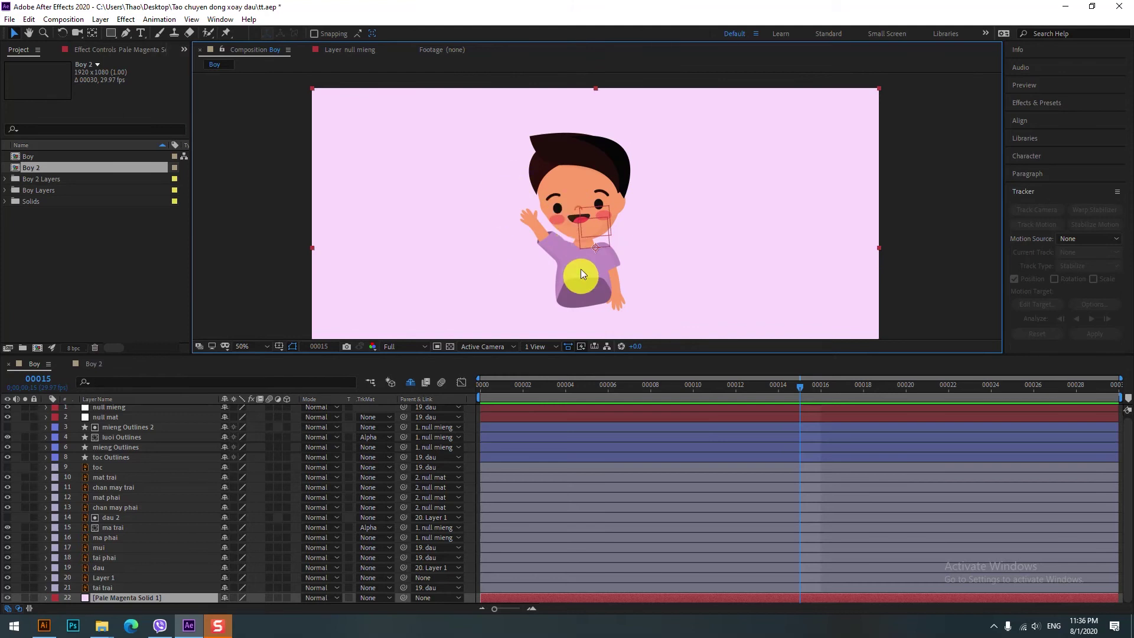
{"action": "left_click", "coordinate": [90, 364]}
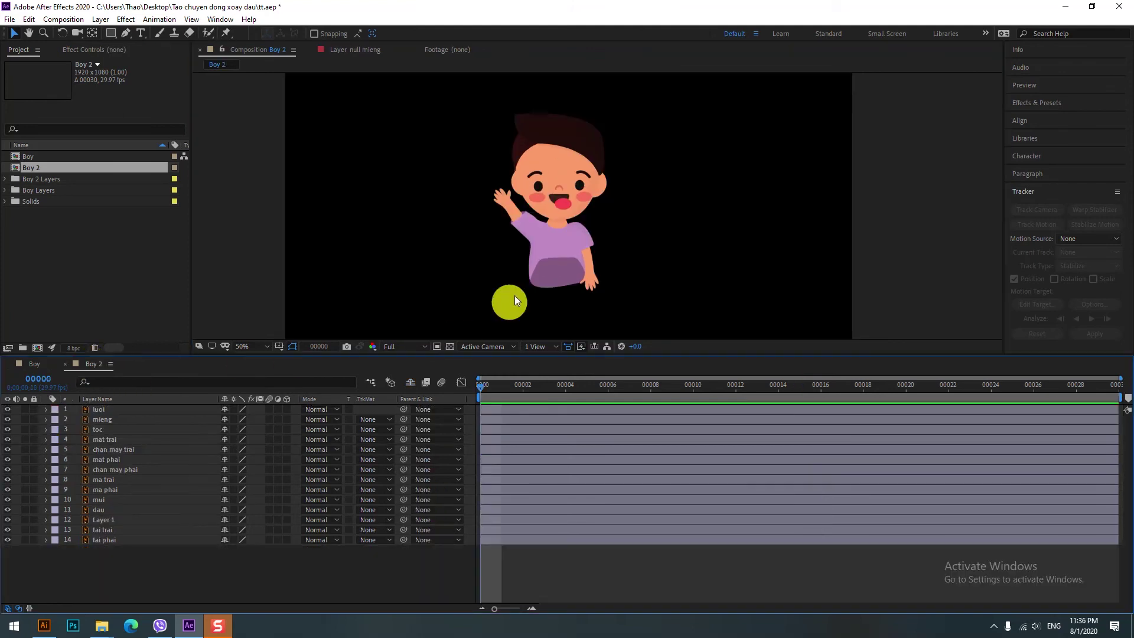
Step: Add a Null Object layer via Layer > New and rename it null mat
{"action": "right_click", "coordinate": [416, 579]}
{"action": "mouse_move", "coordinate": [499, 447]}
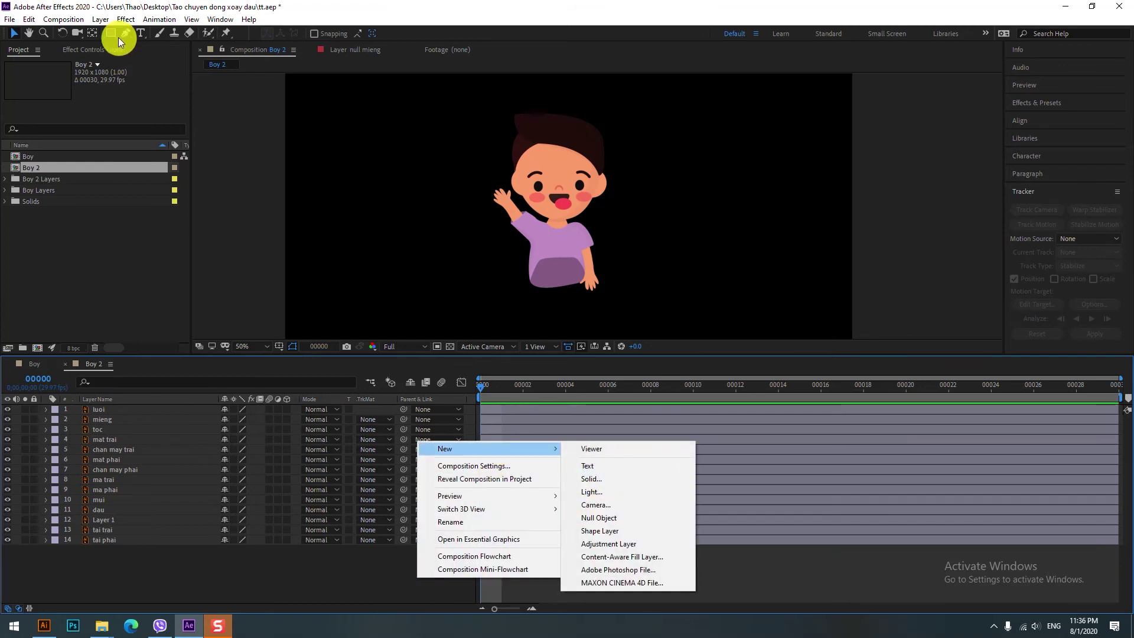
{"action": "left_click", "coordinate": [102, 26]}
{"action": "left_click", "coordinate": [101, 24]}
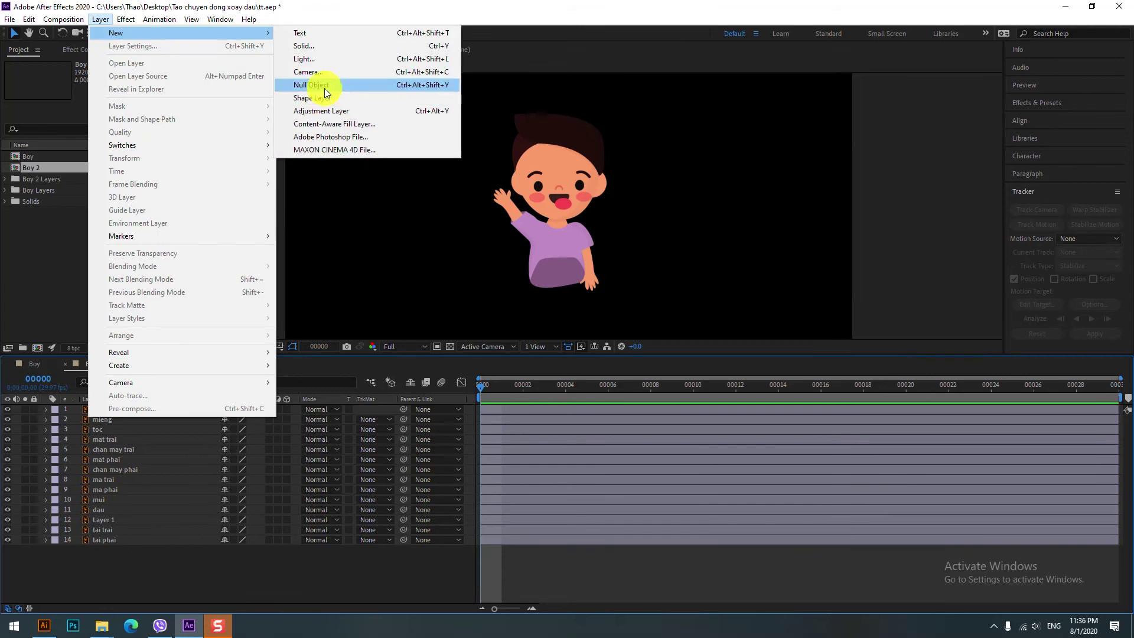
{"action": "left_click", "coordinate": [324, 85]}
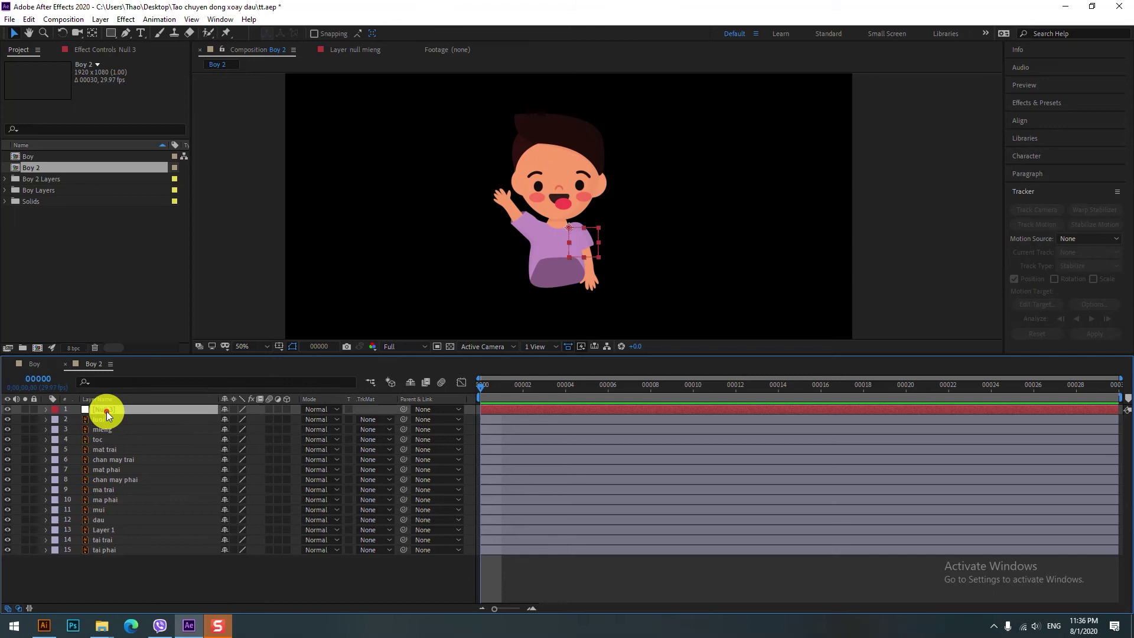
{"action": "key", "text": "Return"}
{"action": "type", "text": "nu"}
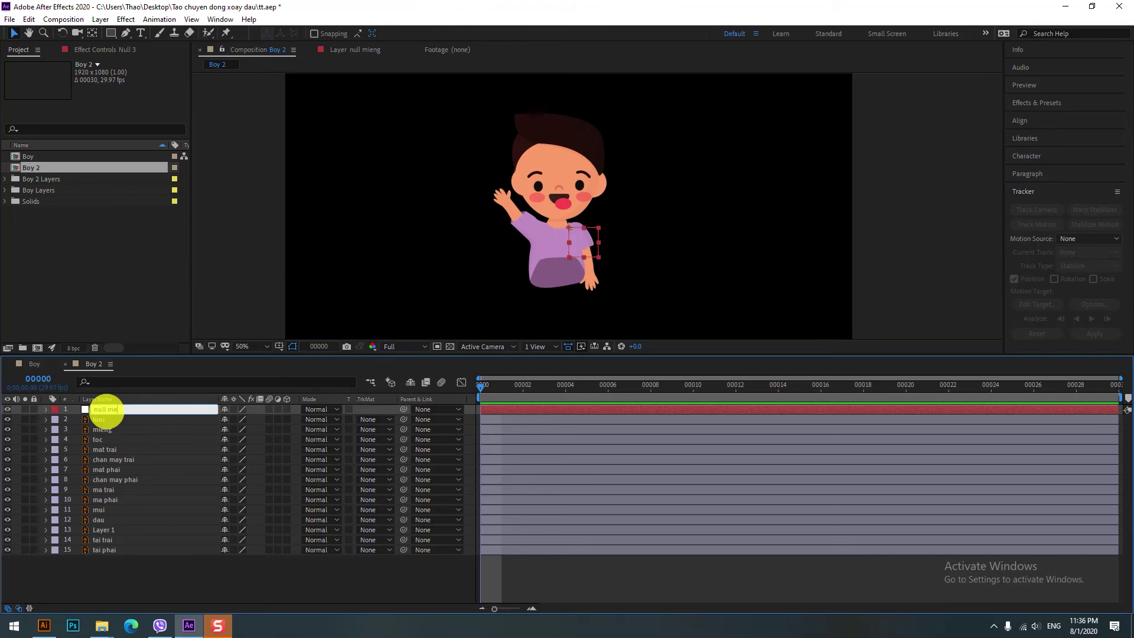
{"action": "left_click", "coordinate": [204, 559]}
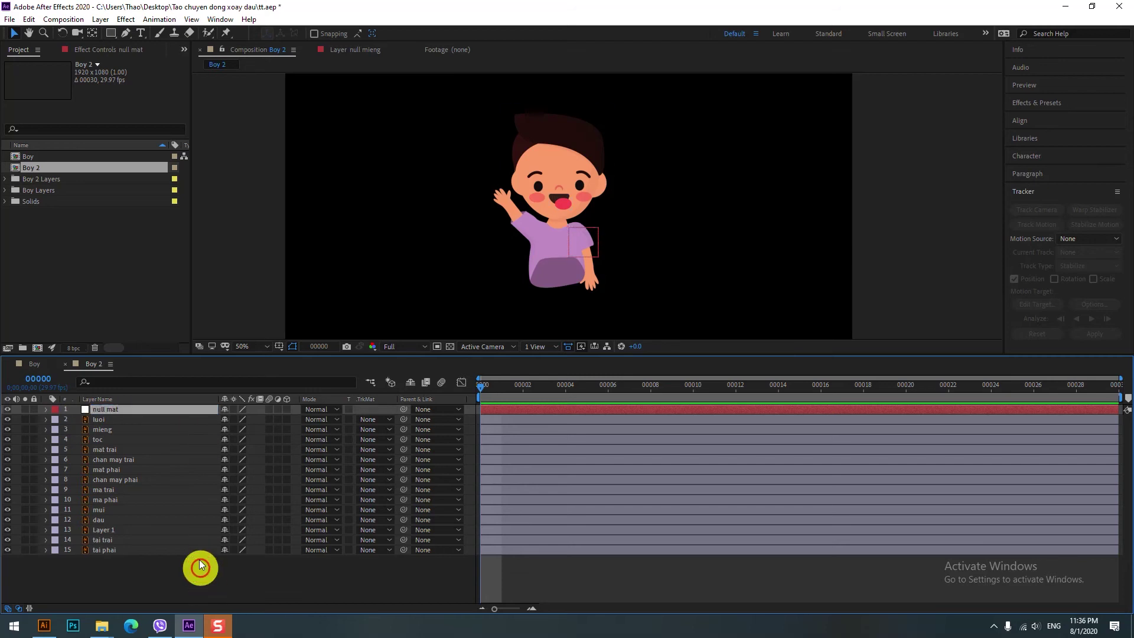
Step: Drag the null mat layer over the boy's face in the viewer
{"action": "left_click", "coordinate": [116, 408]}
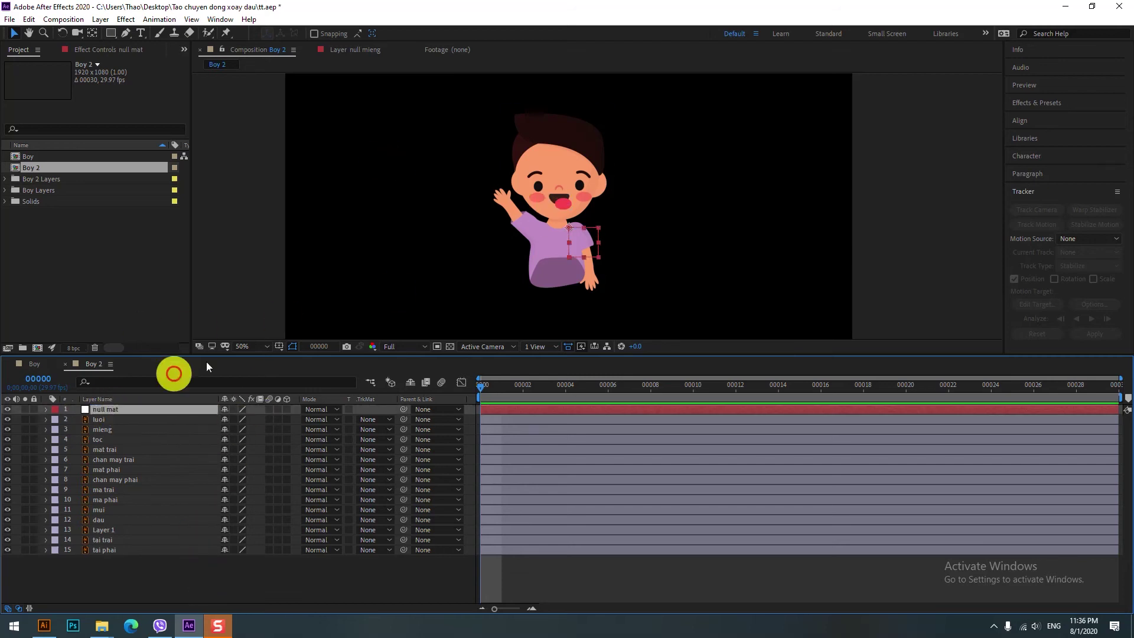
{"action": "scroll", "coordinate": [607, 193], "scroll_direction": "up", "scroll_amount": 2}
{"action": "left_click_drag", "start_coordinate": [541, 253], "coordinate": [521, 171]}
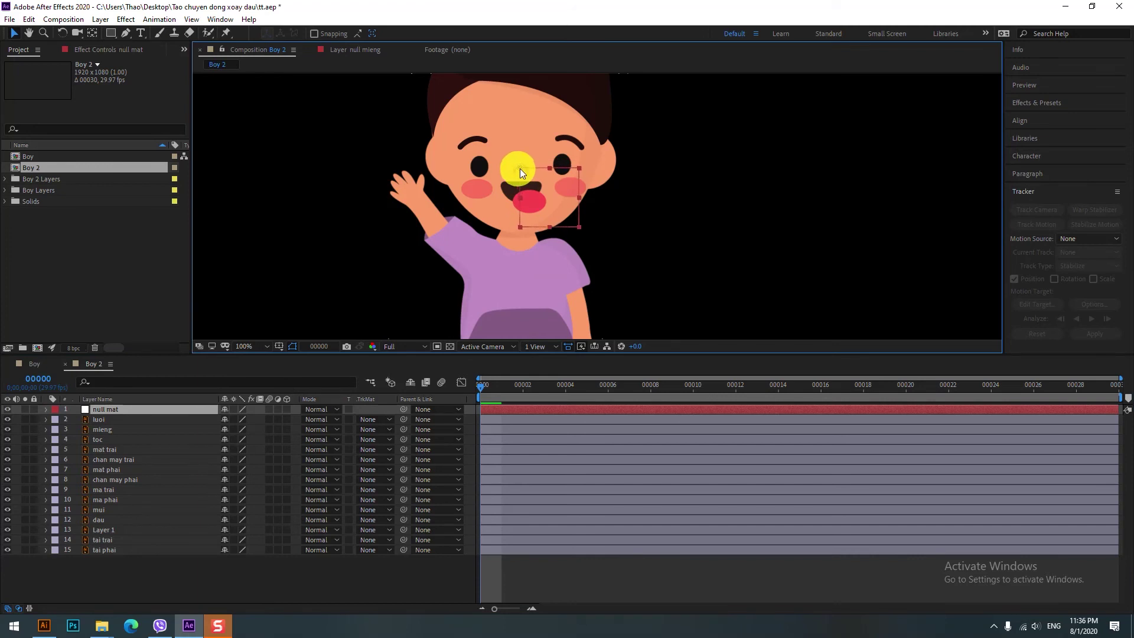
Step: Select mat trai through chan may phai and parent them to null mat
{"action": "left_click", "coordinate": [117, 462]}
{"action": "left_click", "coordinate": [112, 447]}
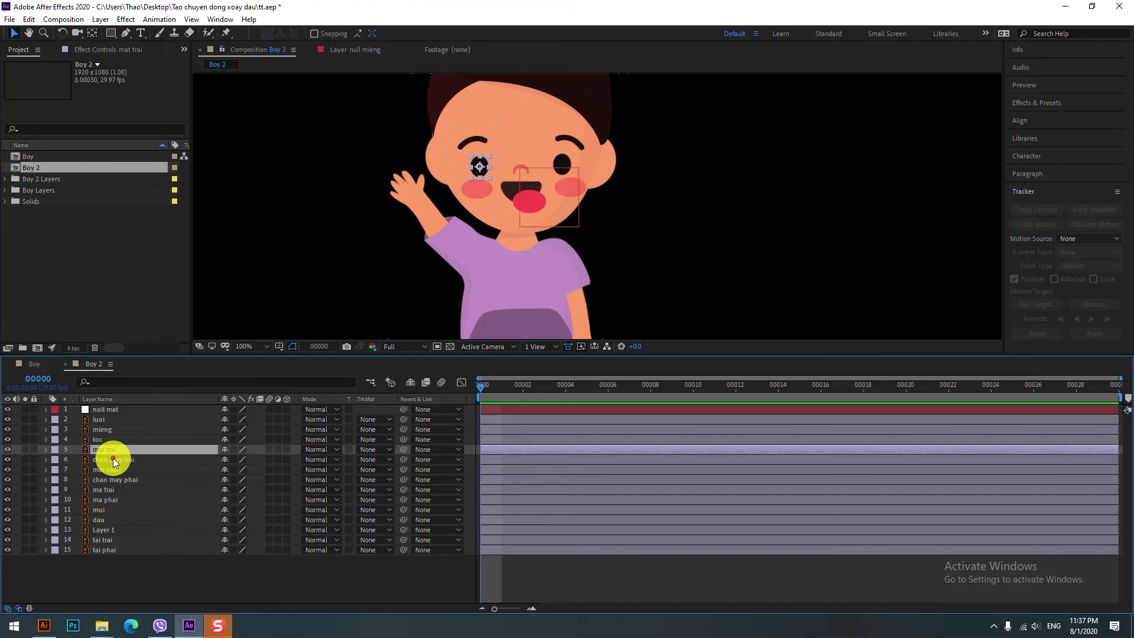
{"action": "left_click", "coordinate": [114, 461], "text": "ctrl"}
{"action": "left_click", "coordinate": [116, 470], "text": "ctrl"}
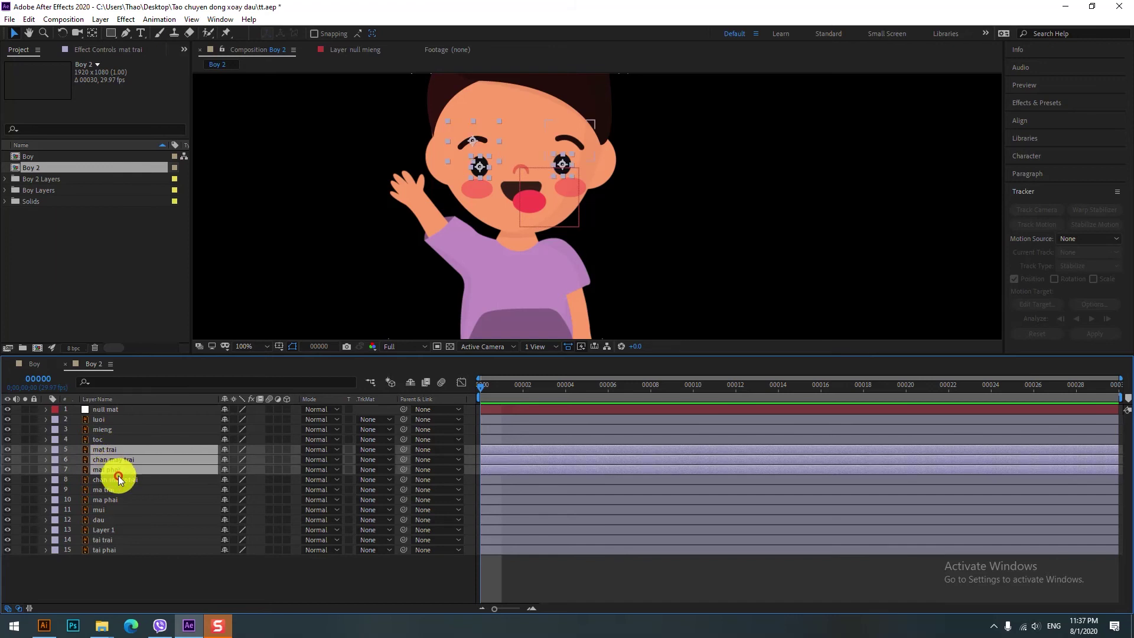
{"action": "left_click", "coordinate": [139, 478], "text": "ctrl"}
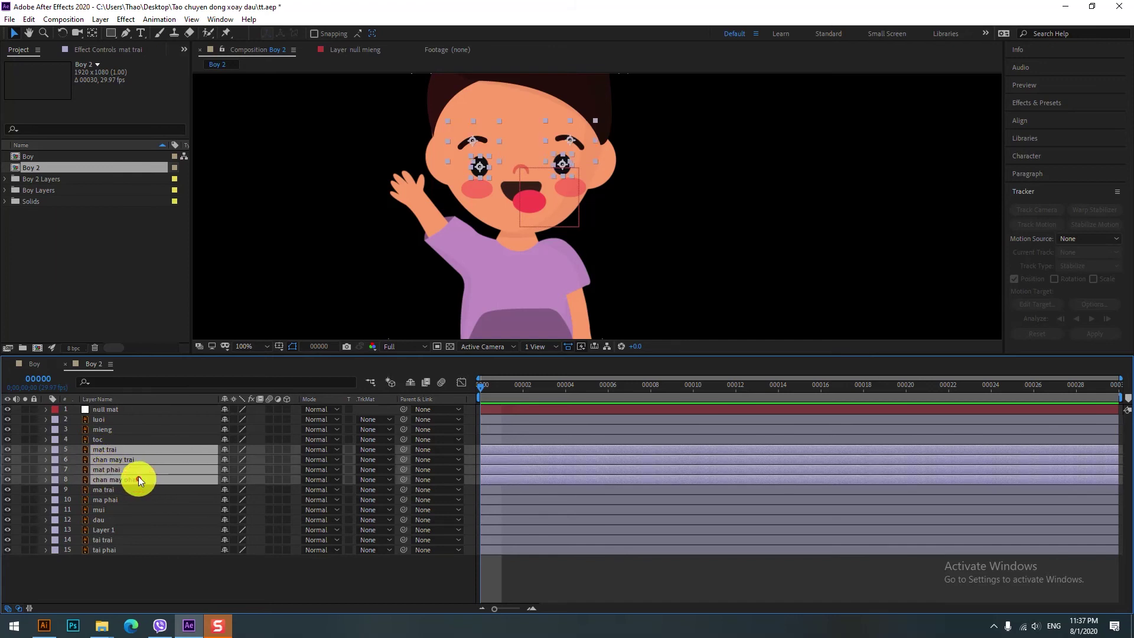
{"action": "left_click_drag", "start_coordinate": [404, 449], "coordinate": [131, 409]}
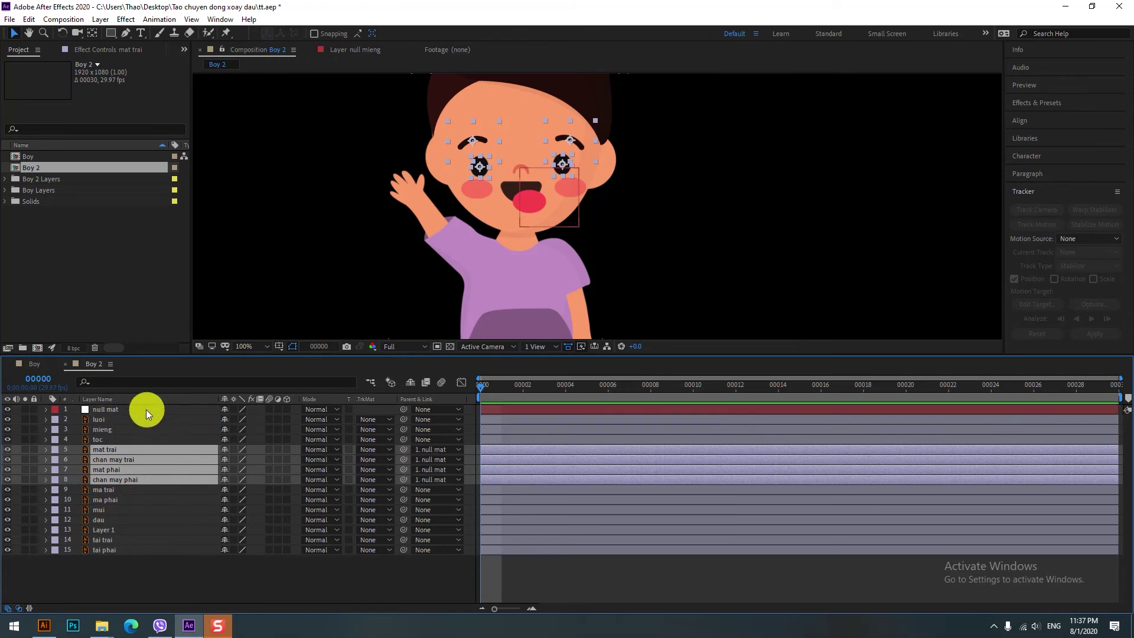
{"action": "left_click", "coordinate": [142, 414]}
Step: Test-move null mat's Position to check the eyes follow, then undo the move
{"action": "key", "text": "p"}
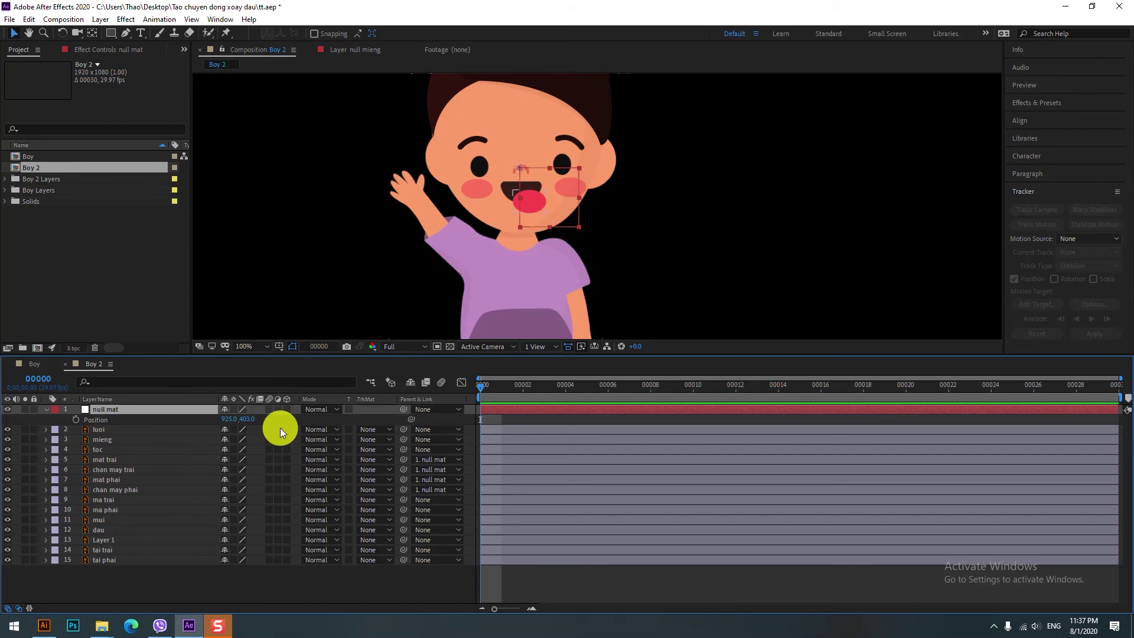
{"action": "mouse_move", "coordinate": [224, 419]}
{"action": "left_mouse_down"}
{"action": "mouse_move", "coordinate": [214, 426]}
{"action": "mouse_move", "coordinate": [224, 426]}
{"action": "left_mouse_up"}
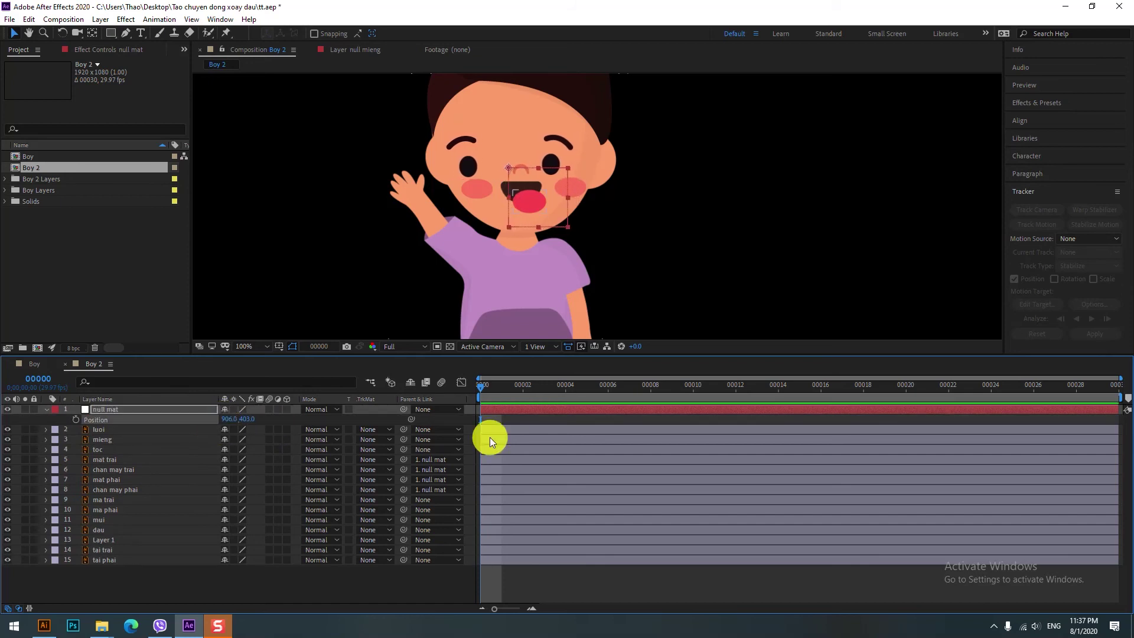
{"action": "key", "text": "ctrl+z"}
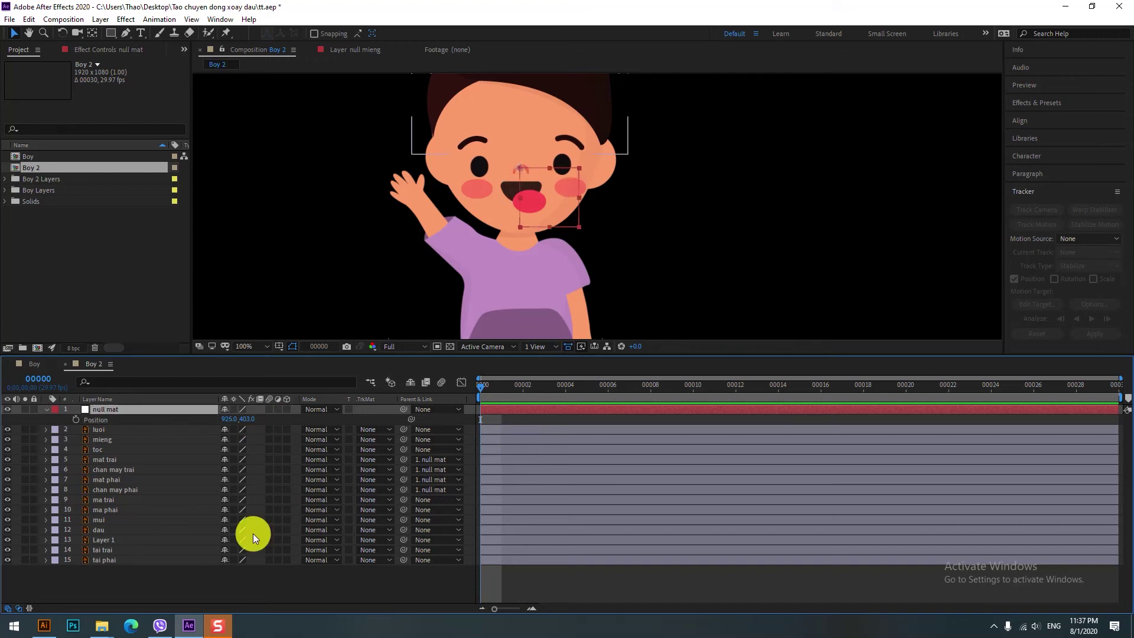
{"action": "left_click", "coordinate": [257, 586]}
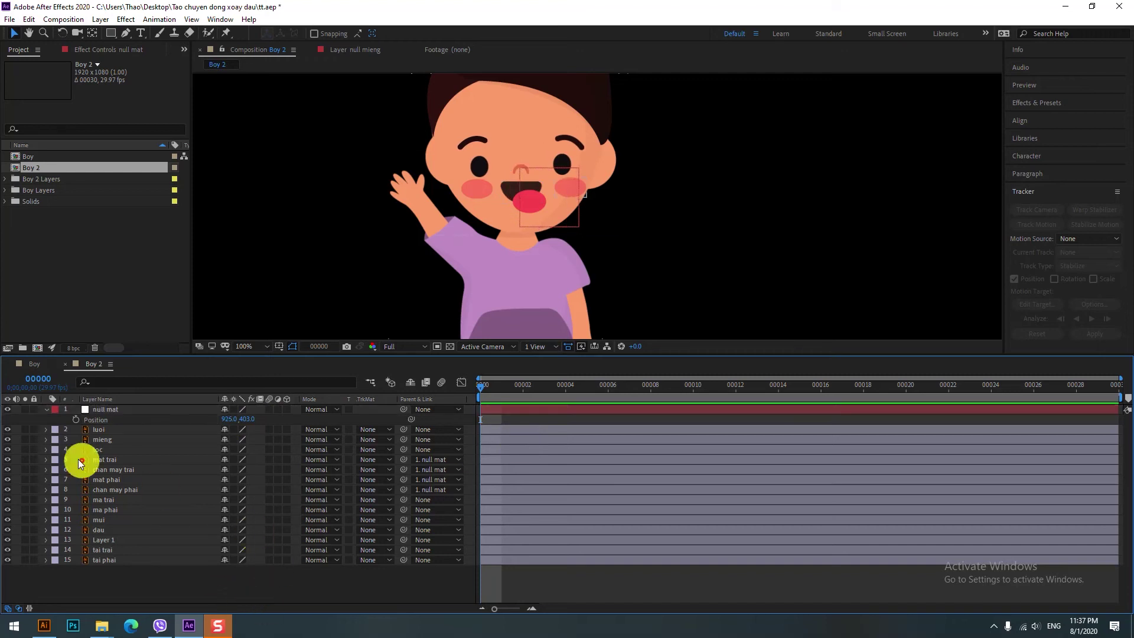
Step: Add a new null object to Boy 2 and rename it 'null mieng'
{"action": "left_click", "coordinate": [45, 416]}
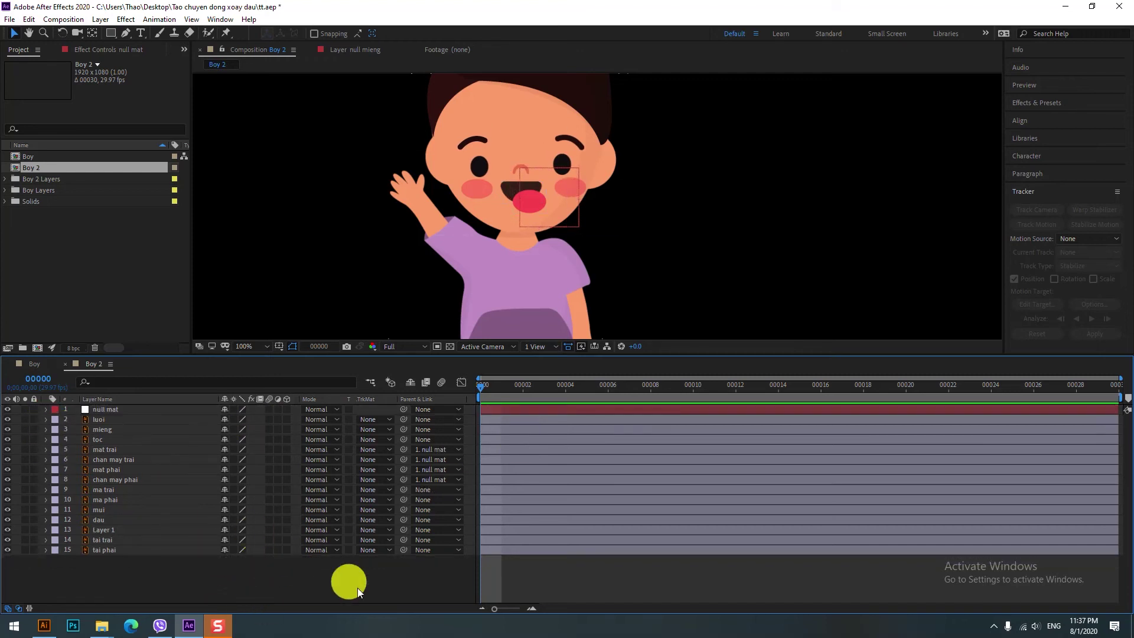
{"action": "right_click", "coordinate": [415, 593]}
{"action": "mouse_move", "coordinate": [498, 460]}
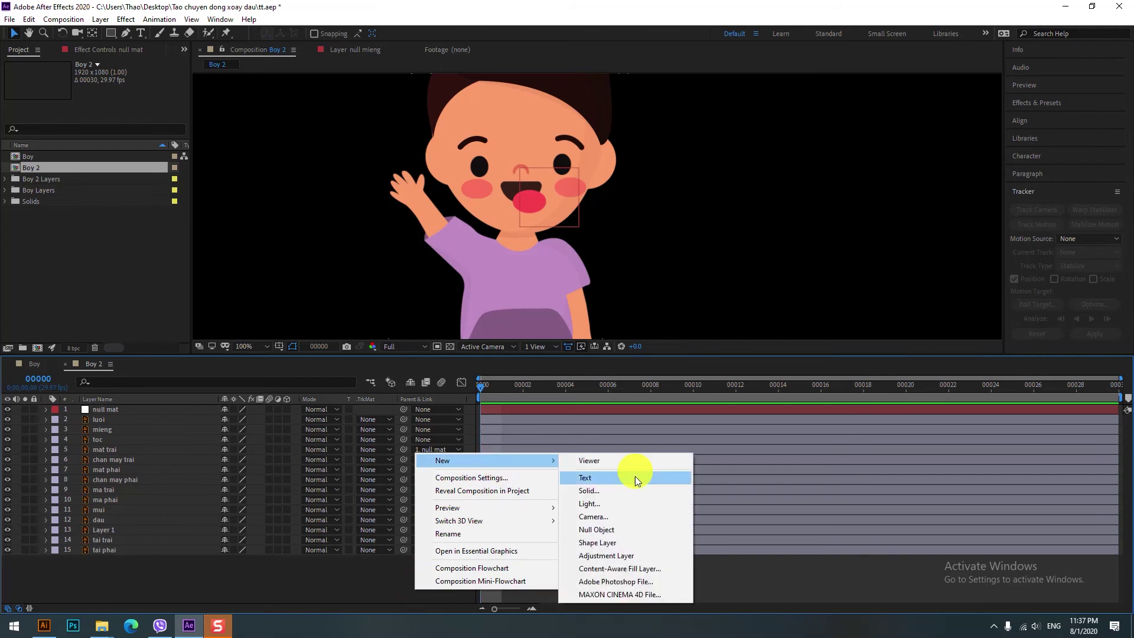
{"action": "left_click", "coordinate": [600, 530]}
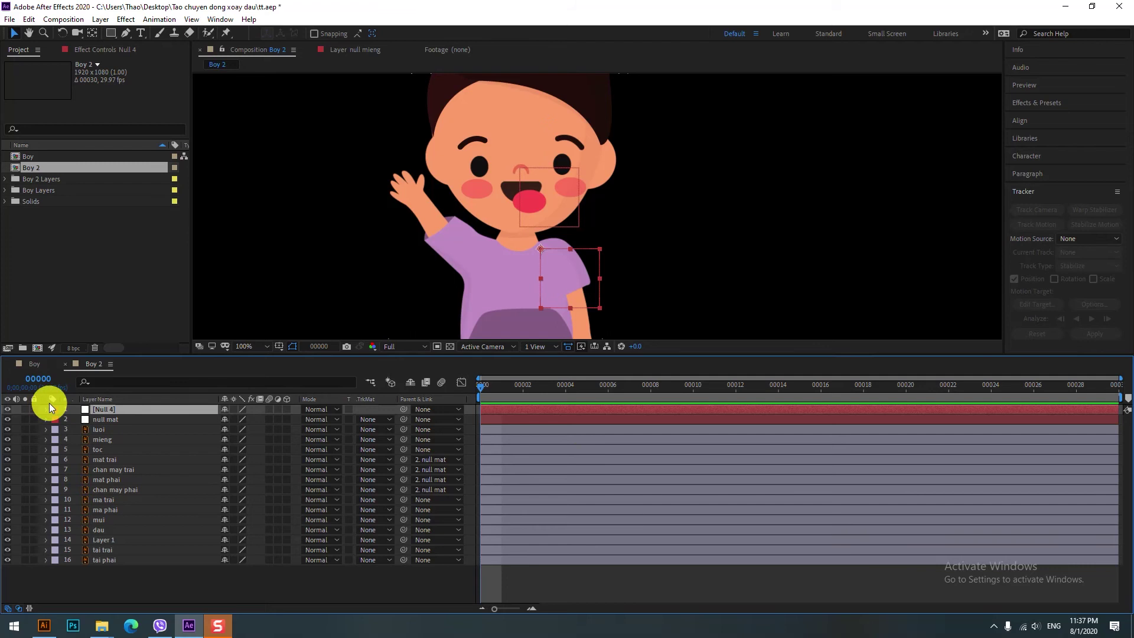
{"action": "key", "text": "Return"}
{"action": "type", "text": "null mieng"}
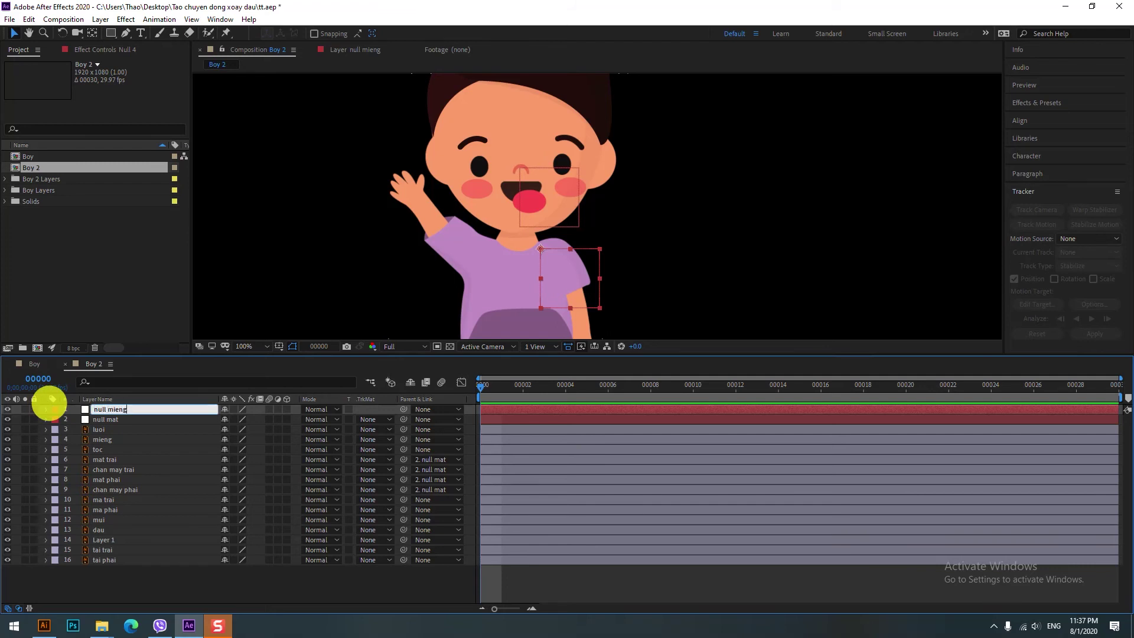
{"action": "key", "text": "Return"}
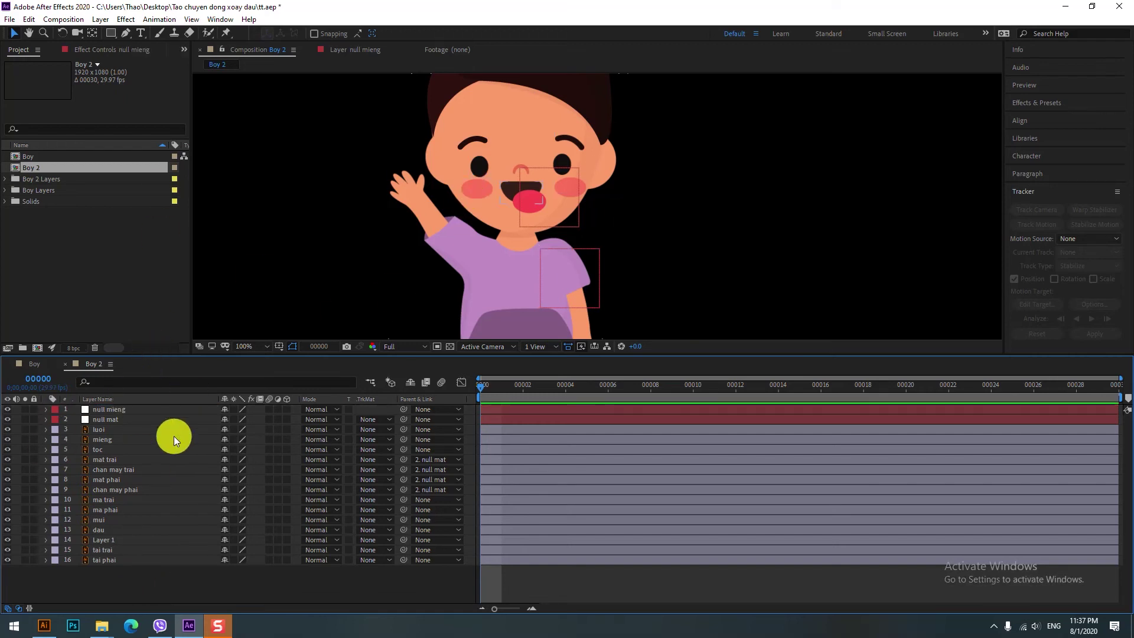
Step: Position the null mieng layer over the boy's mouth
{"action": "left_click", "coordinate": [105, 499]}
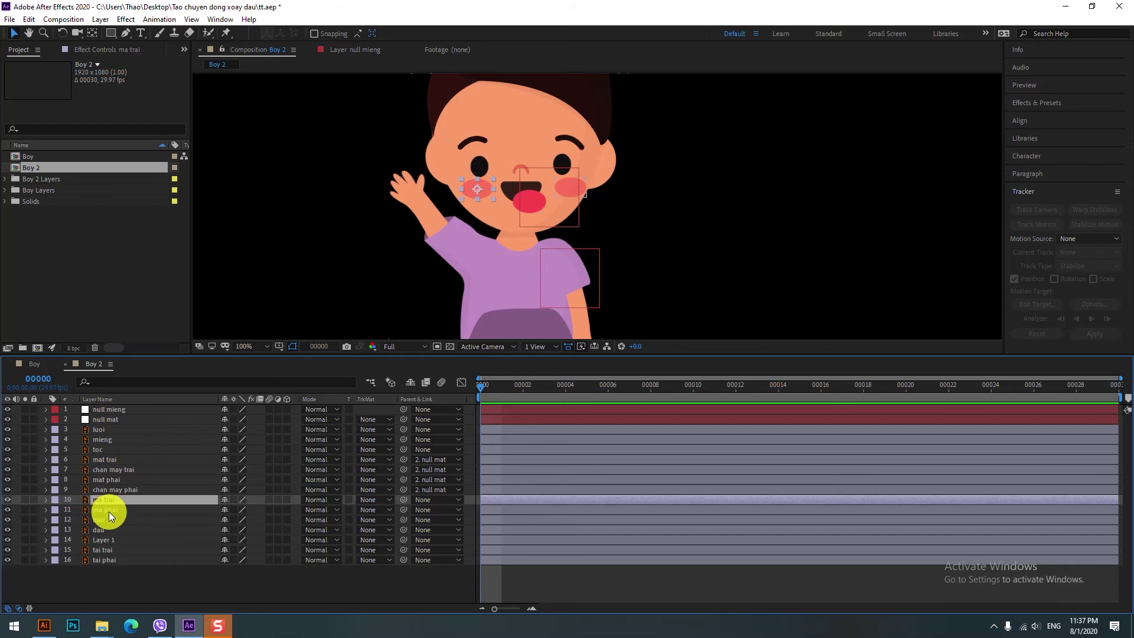
{"action": "left_click", "coordinate": [107, 510], "text": "ctrl"}
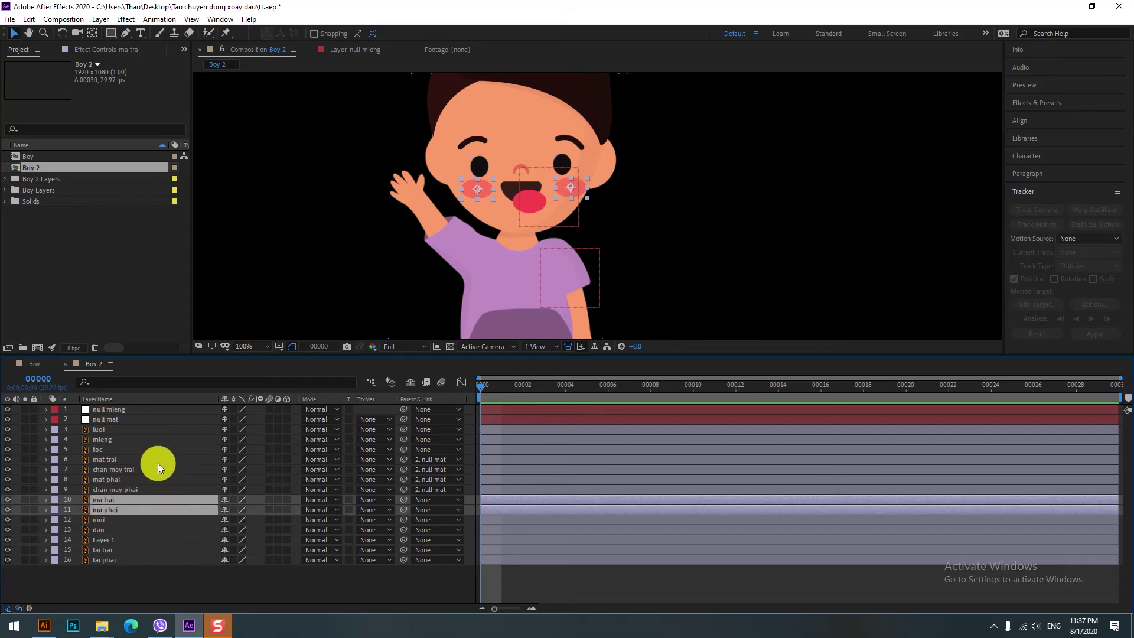
{"action": "left_click", "coordinate": [122, 440], "text": "ctrl"}
{"action": "left_click", "coordinate": [125, 429], "text": "ctrl"}
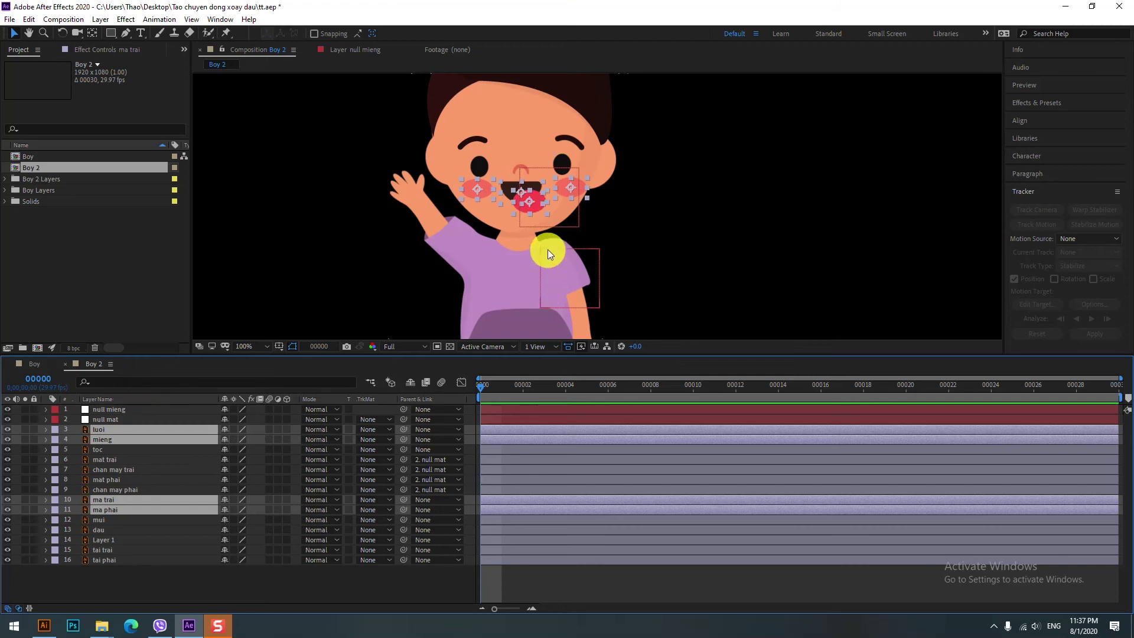
{"action": "left_click", "coordinate": [158, 410]}
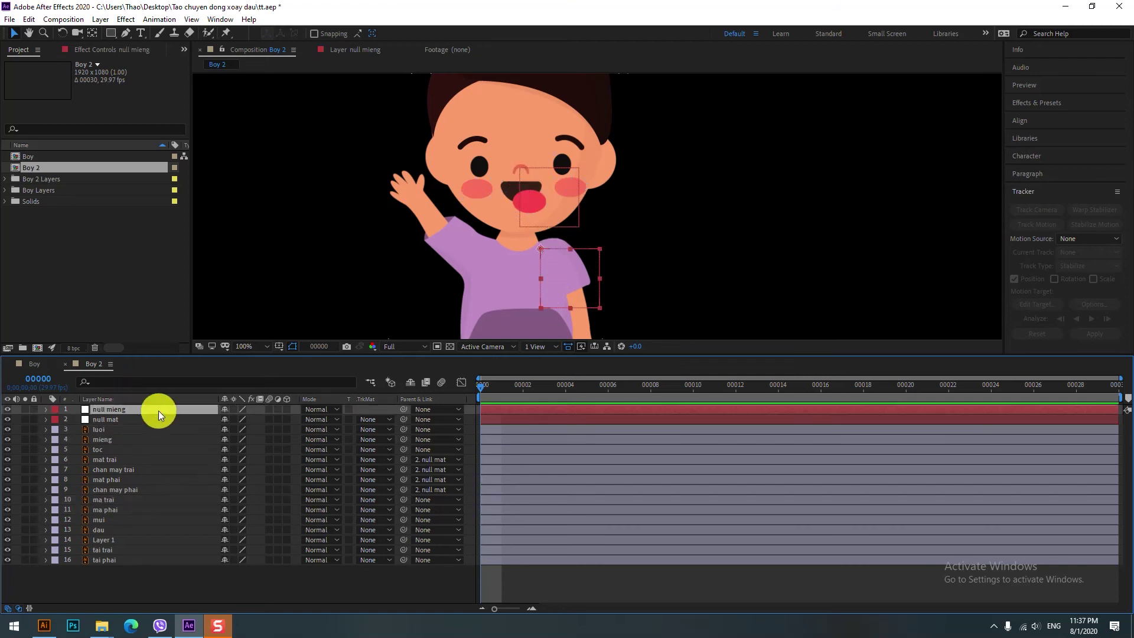
{"action": "left_click_drag", "start_coordinate": [539, 247], "coordinate": [519, 193]}
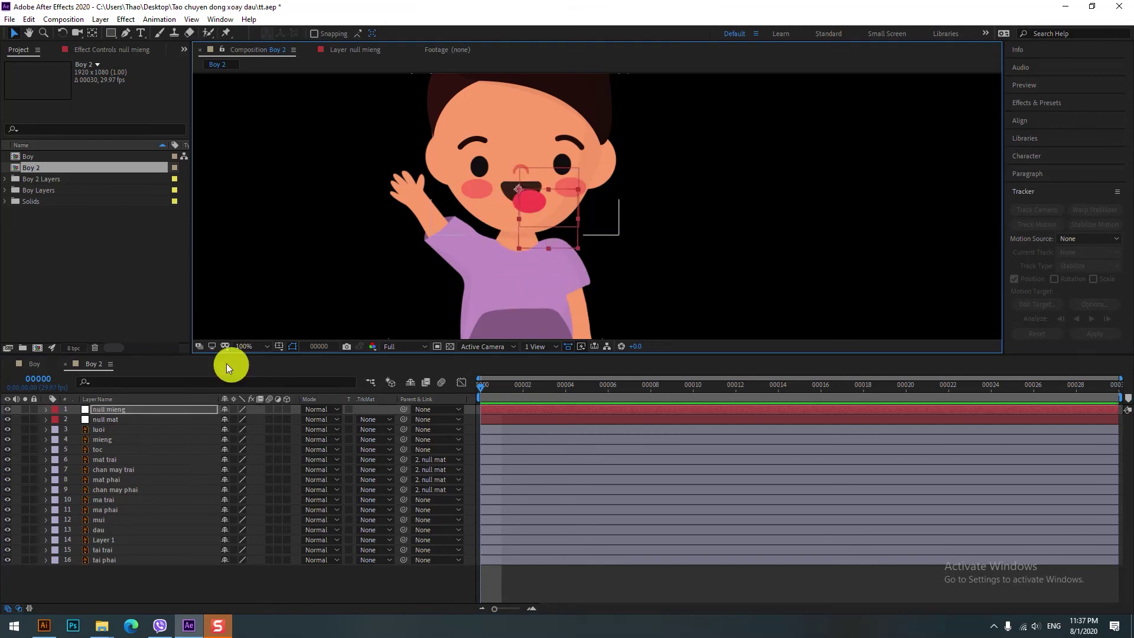
Step: Parent ma trai, ma phai, mieng and luoi to null mieng
{"action": "left_click", "coordinate": [111, 501]}
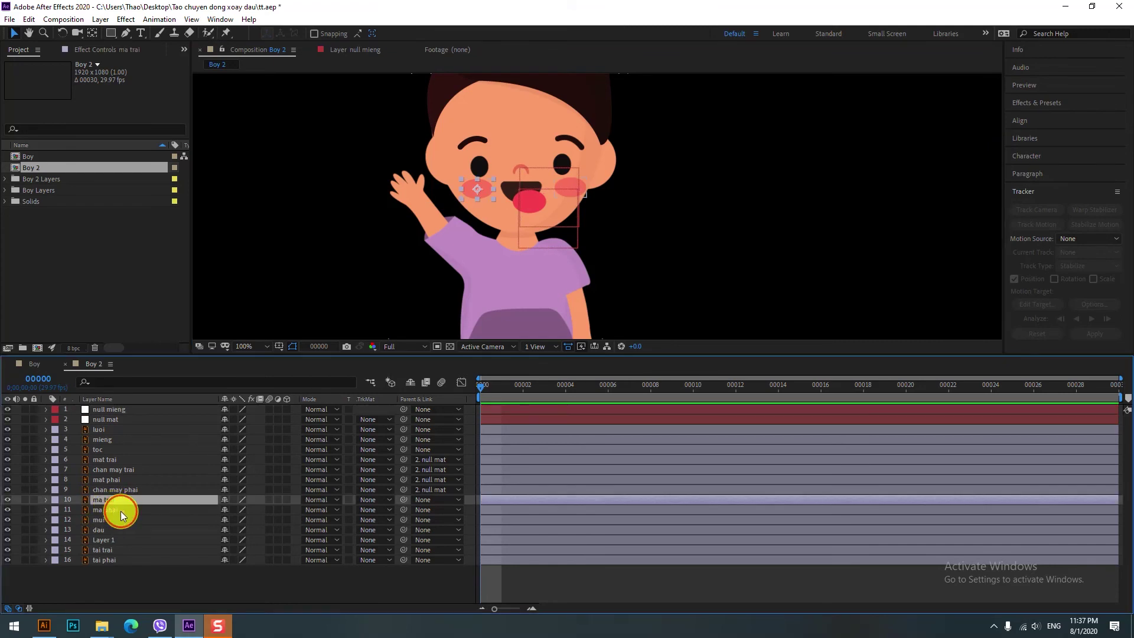
{"action": "left_click", "coordinate": [120, 511], "text": "shift"}
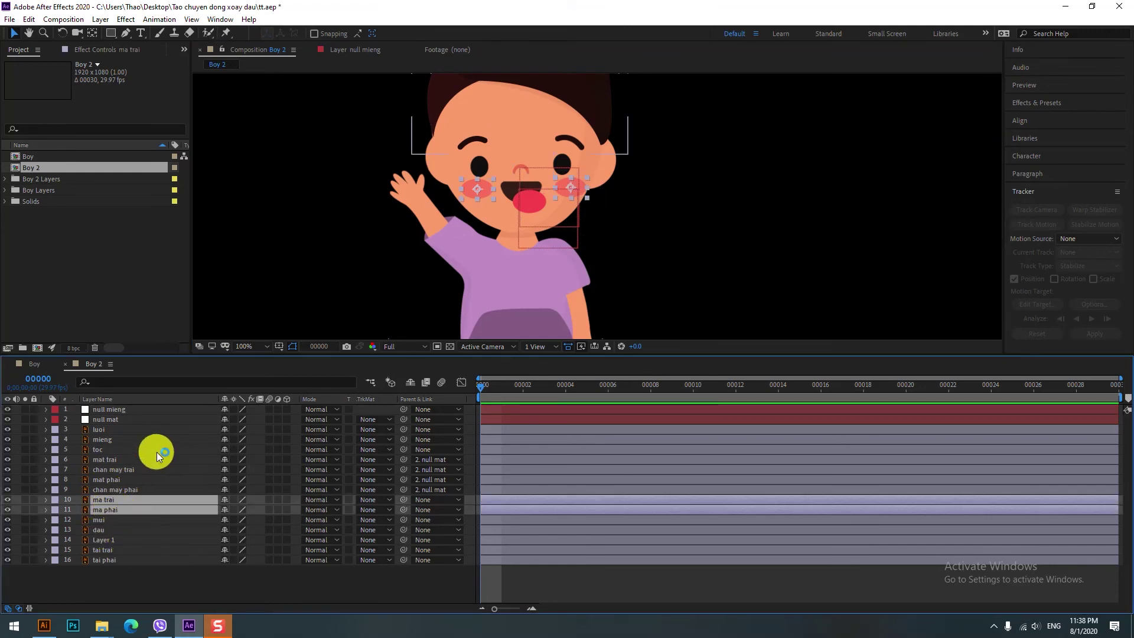
{"action": "left_click", "coordinate": [110, 439], "text": "ctrl"}
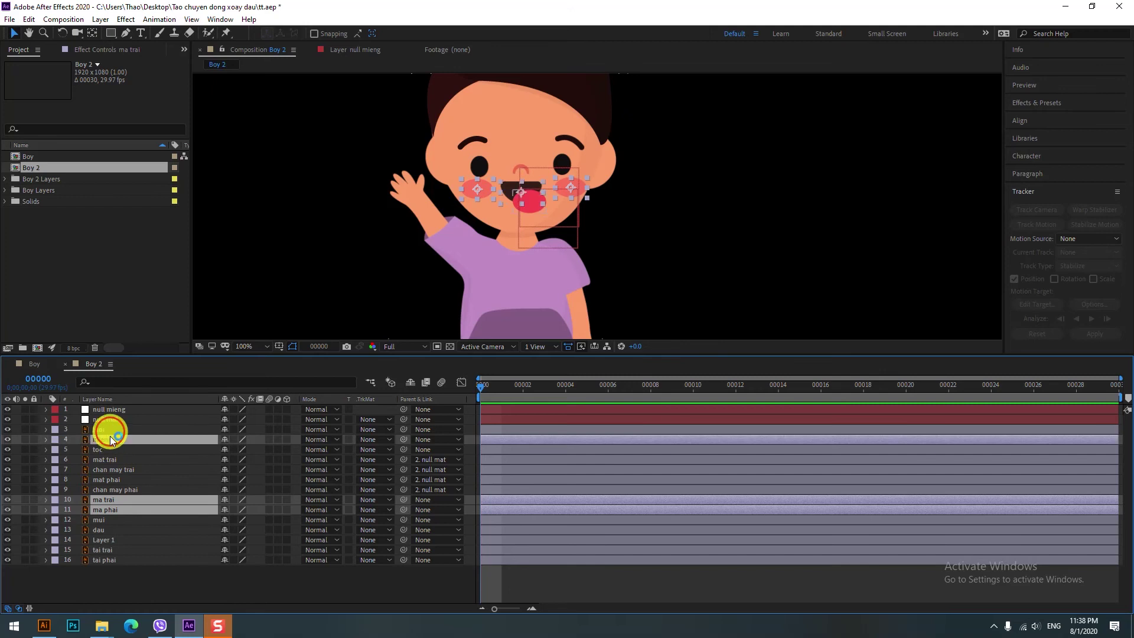
{"action": "left_click", "coordinate": [109, 430], "text": "ctrl"}
{"action": "left_click_drag", "start_coordinate": [403, 429], "coordinate": [156, 415]}
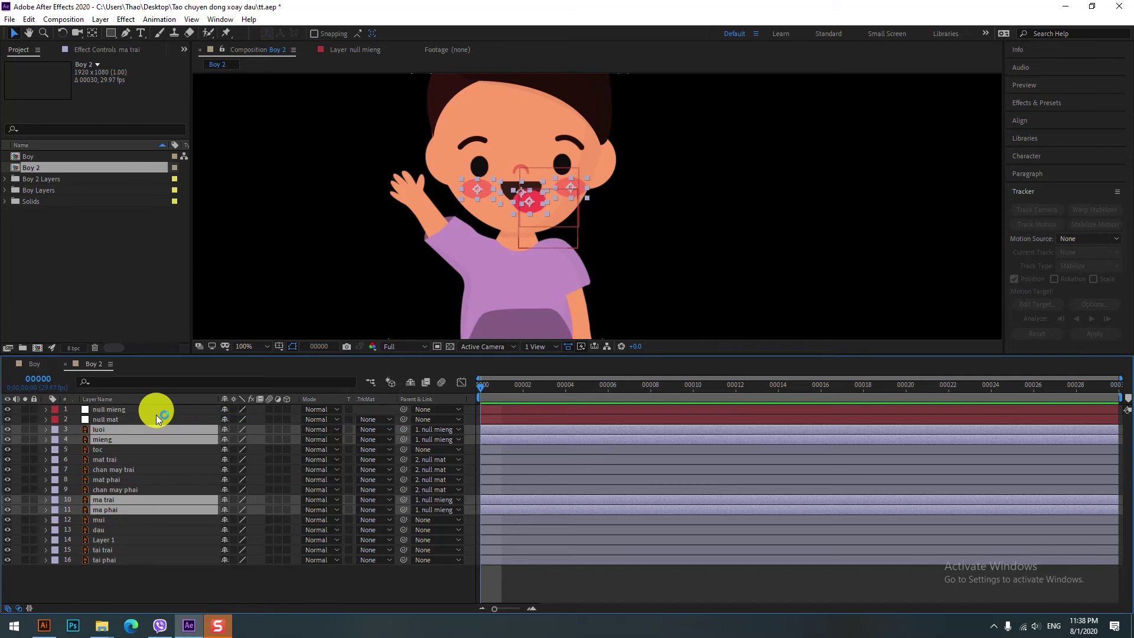
{"action": "left_click", "coordinate": [265, 586]}
{"action": "left_click", "coordinate": [527, 127]}
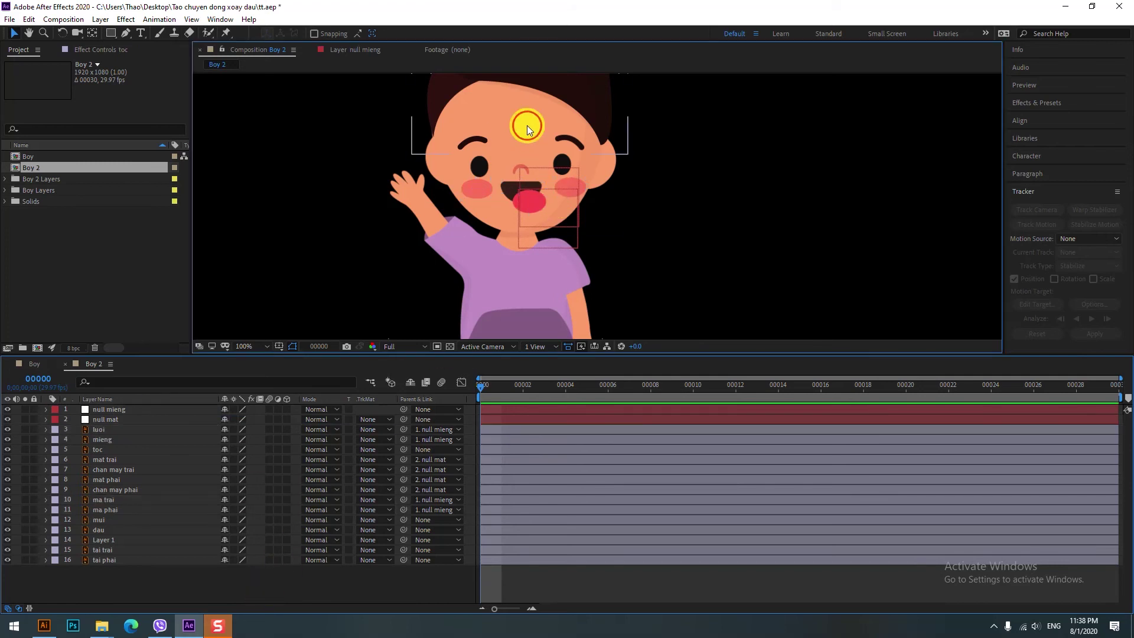
Step: Drag the dau layer's anchor point from the forehead down to the chin with the Pan Behind tool
{"action": "left_click", "coordinate": [478, 211]}
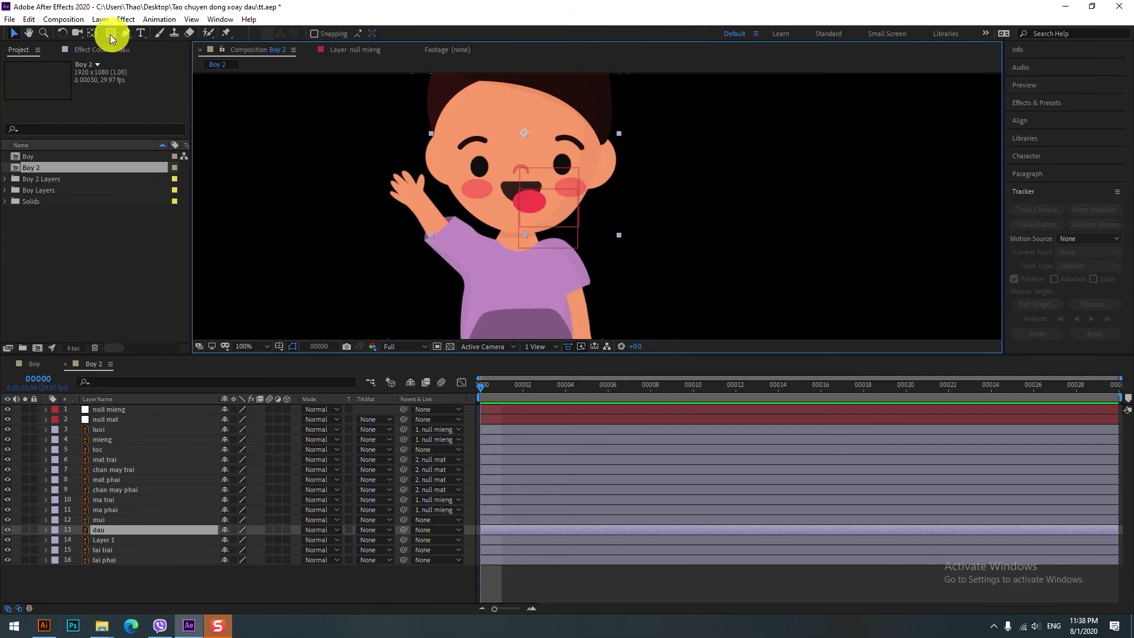
{"action": "left_click", "coordinate": [93, 33]}
{"action": "left_click_drag", "start_coordinate": [527, 136], "coordinate": [522, 234]}
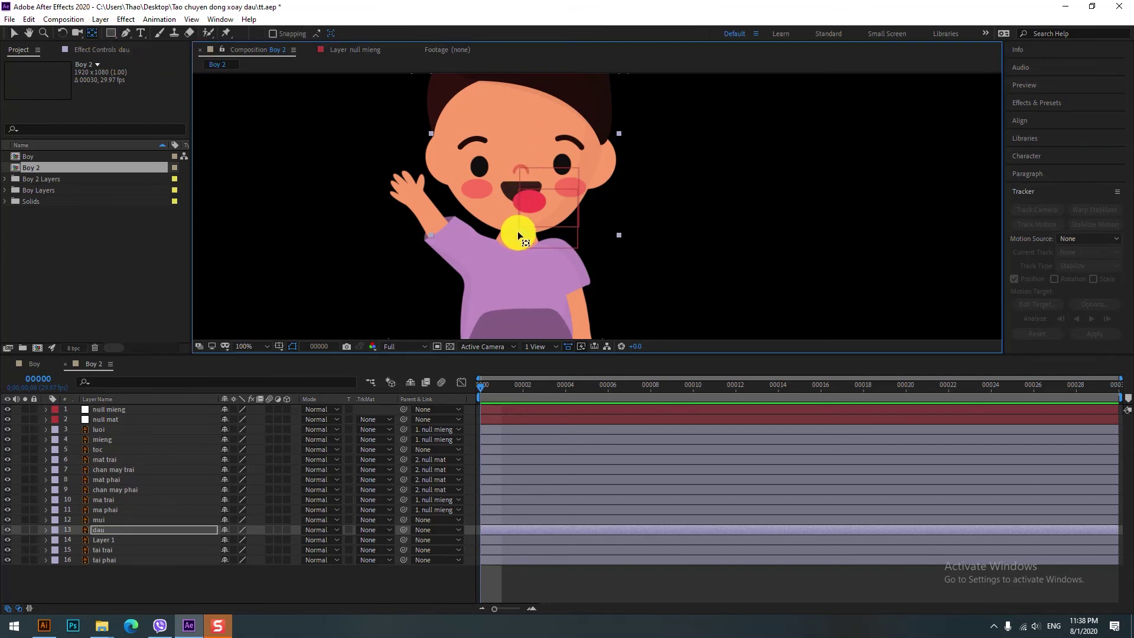
{"action": "left_click_drag", "start_coordinate": [517, 229], "coordinate": [515, 228]}
{"action": "scroll", "coordinate": [572, 241], "scroll_direction": "down", "scroll_amount": 2}
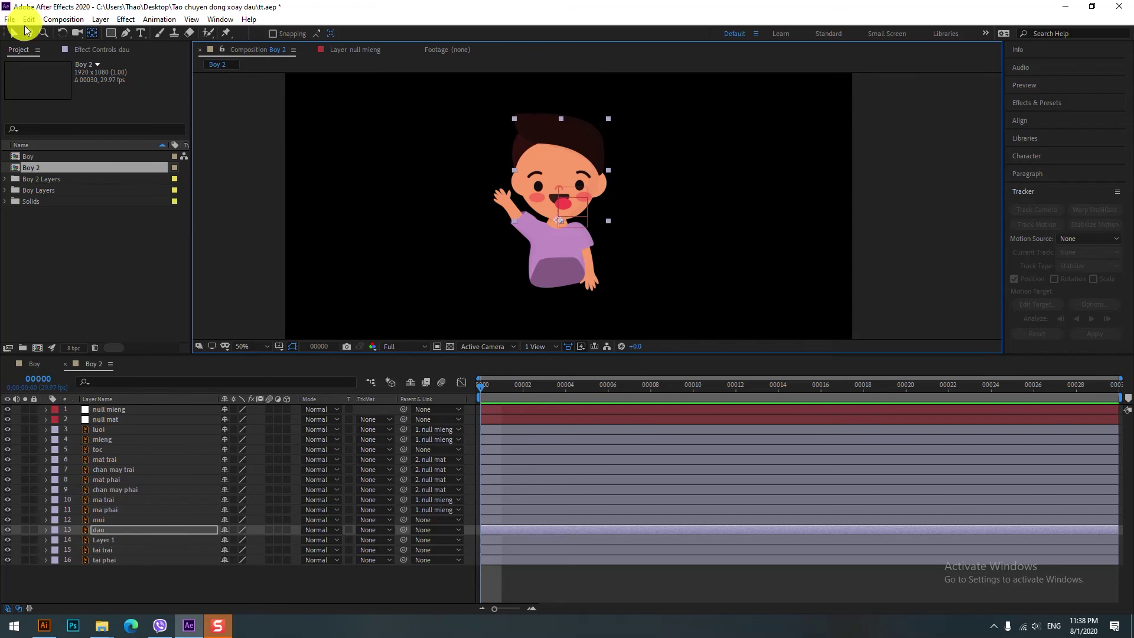
{"action": "scroll", "coordinate": [635, 230], "scroll_direction": "up", "scroll_amount": 2}
{"action": "left_click_drag", "start_coordinate": [632, 230], "coordinate": [637, 211]}
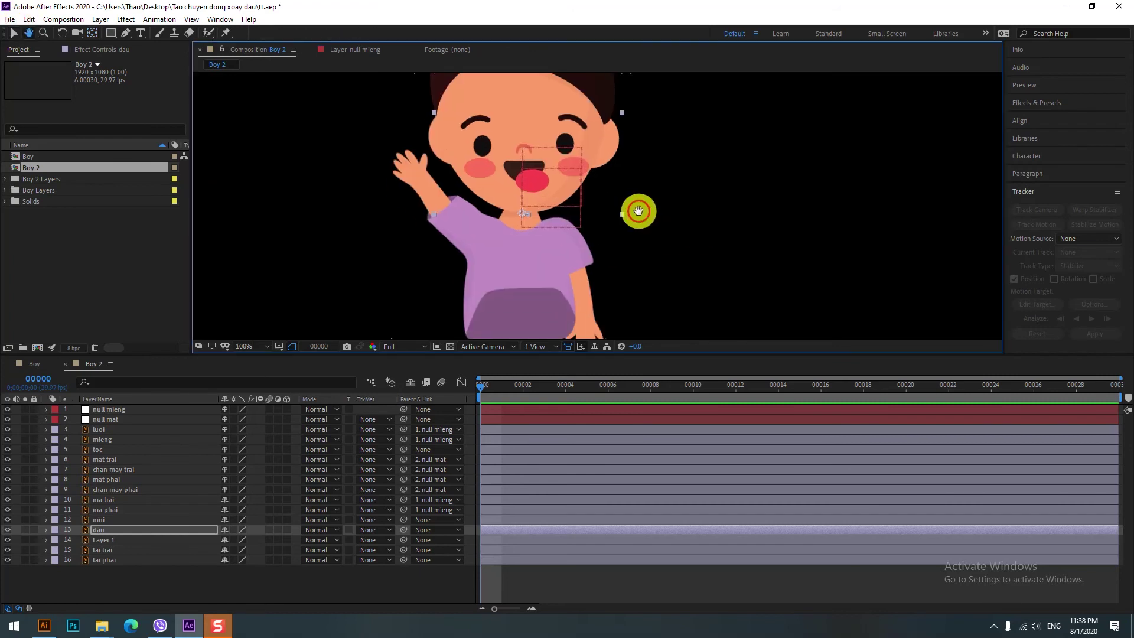
Step: Parent null mieng, null mat, toc, tai trai, tai phai and mui to the dau layer
{"action": "key", "text": "v"}
{"action": "left_click", "coordinate": [117, 412]}
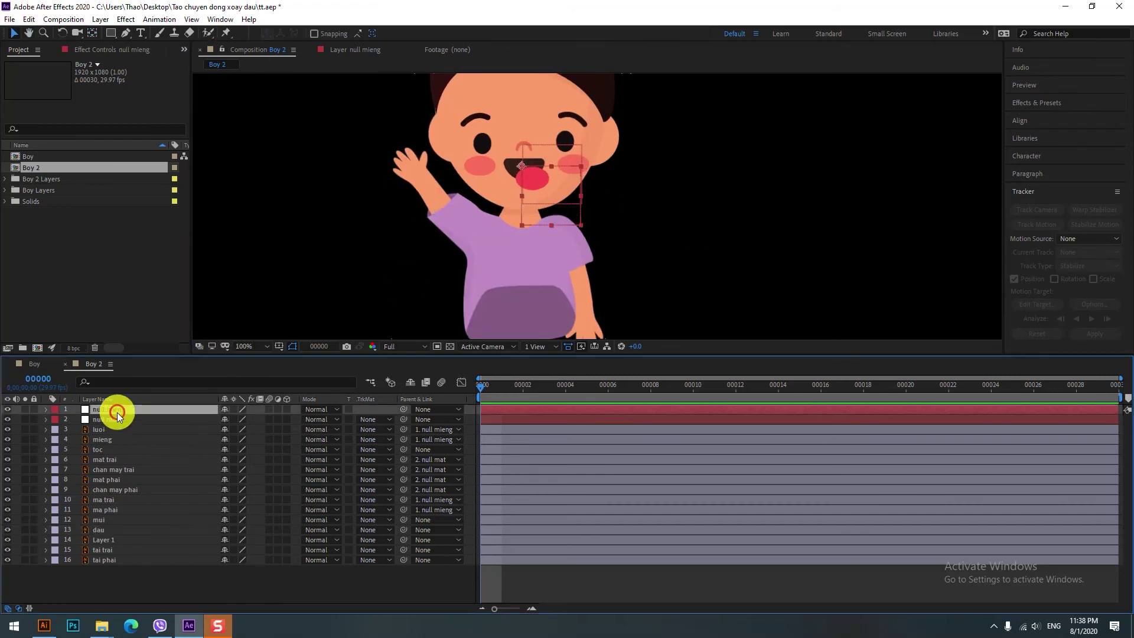
{"action": "left_click", "coordinate": [117, 419], "text": "ctrl"}
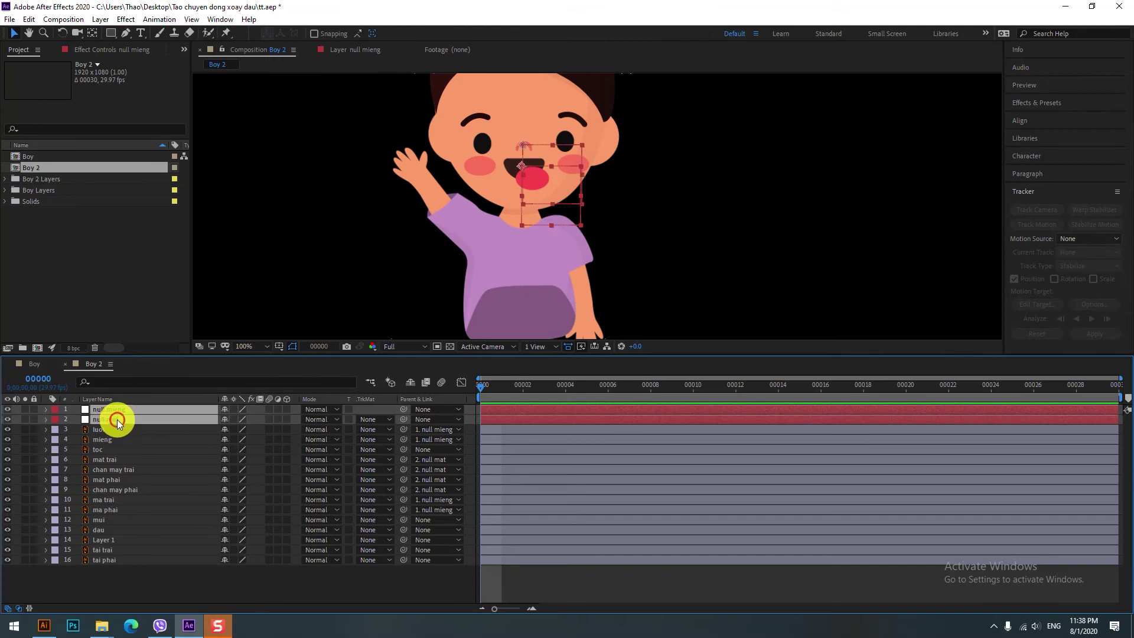
{"action": "left_click", "coordinate": [107, 449], "text": "ctrl"}
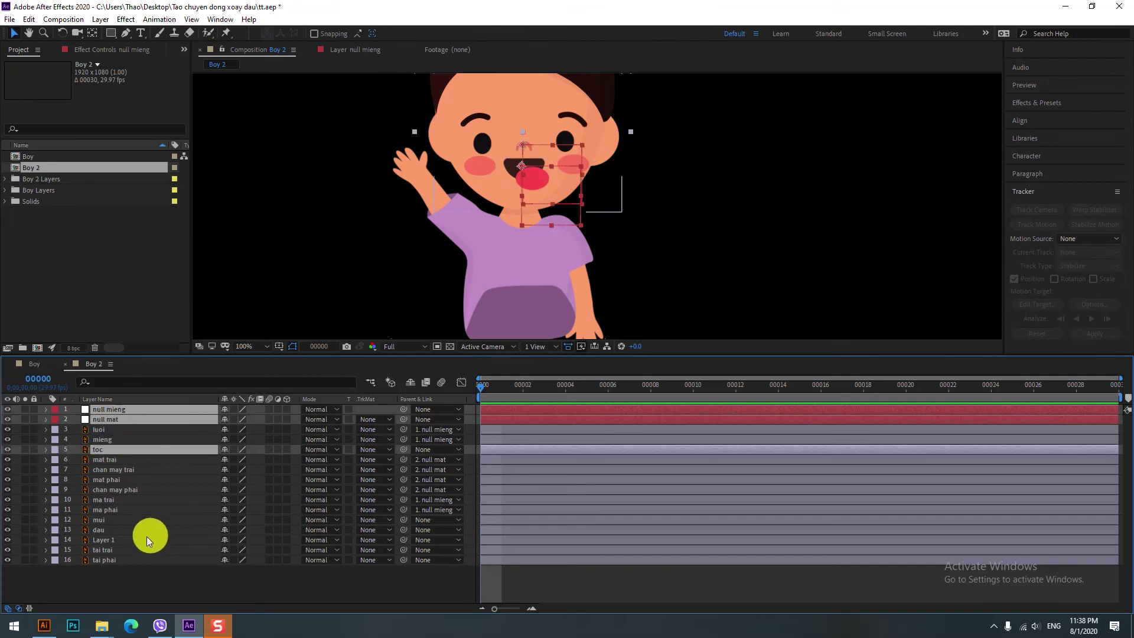
{"action": "left_click", "coordinate": [115, 550], "text": "ctrl"}
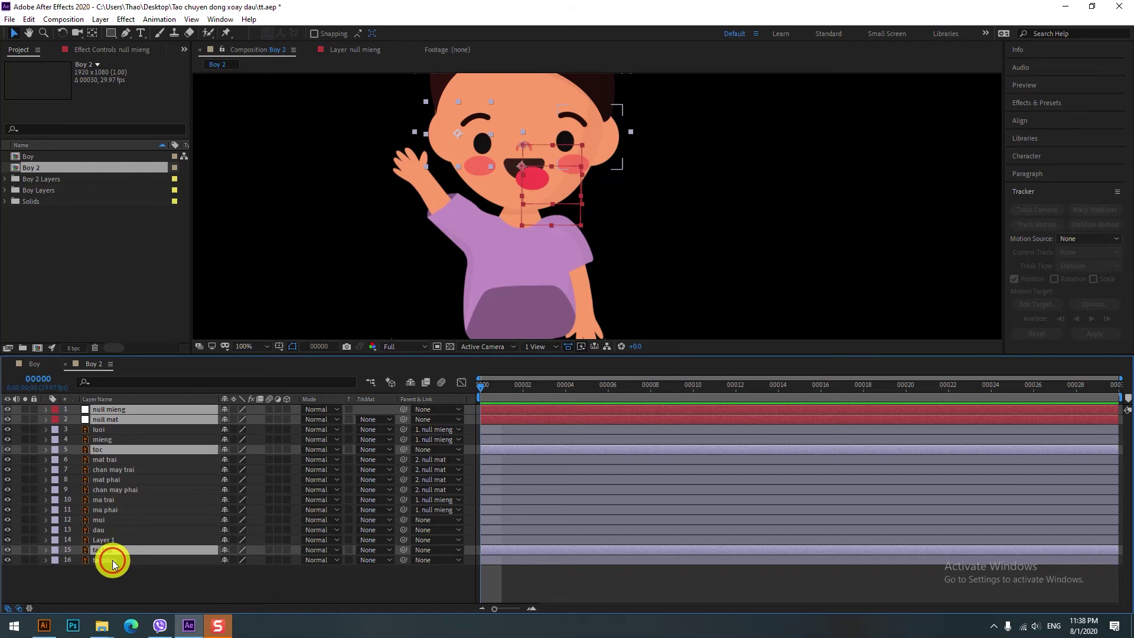
{"action": "left_click", "coordinate": [112, 560], "text": "ctrl"}
{"action": "left_click", "coordinate": [111, 519], "text": "ctrl"}
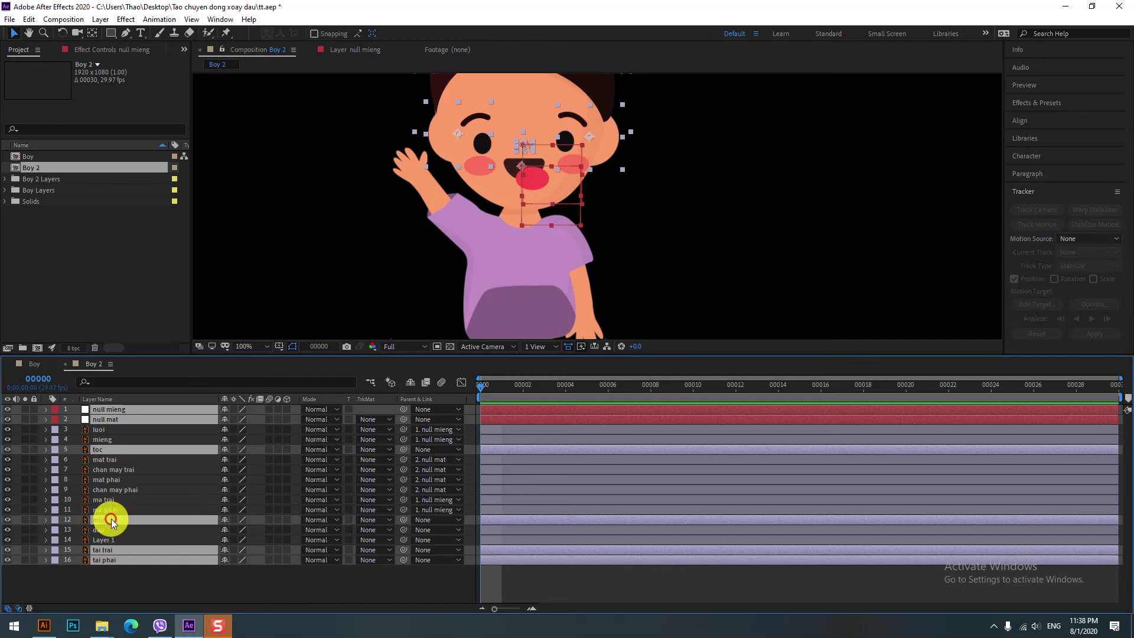
{"action": "left_click_drag", "start_coordinate": [402, 449], "coordinate": [100, 529]}
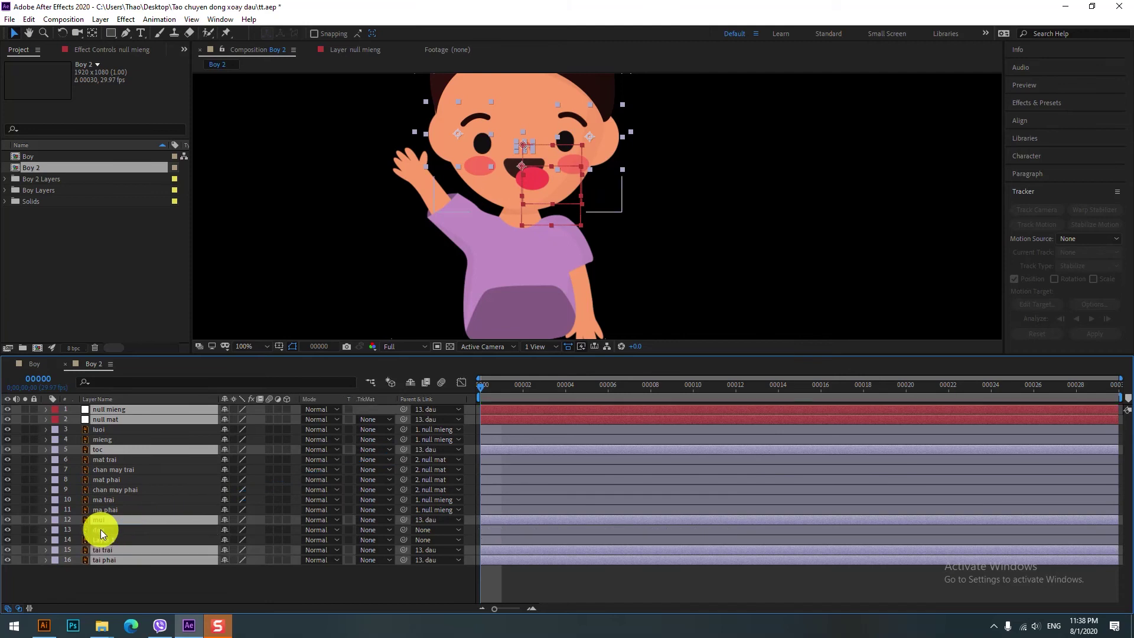
{"action": "left_click", "coordinate": [174, 586]}
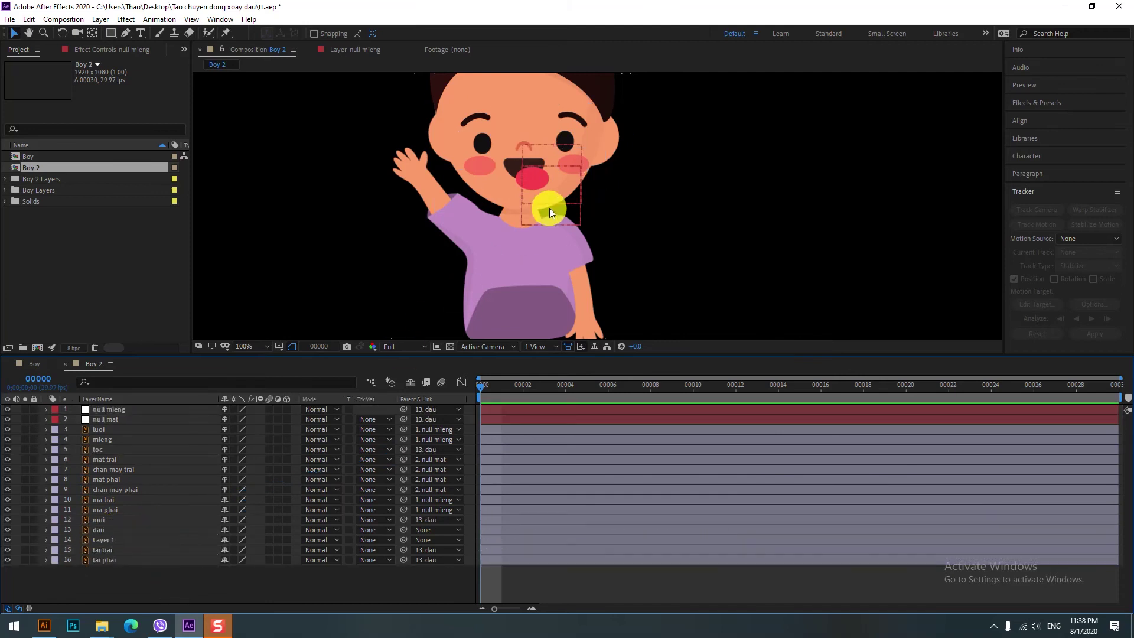
Step: Zoom the viewer out to show the whole boy and select dau
{"action": "key", "text": "comma"}
{"action": "key", "text": "period"}
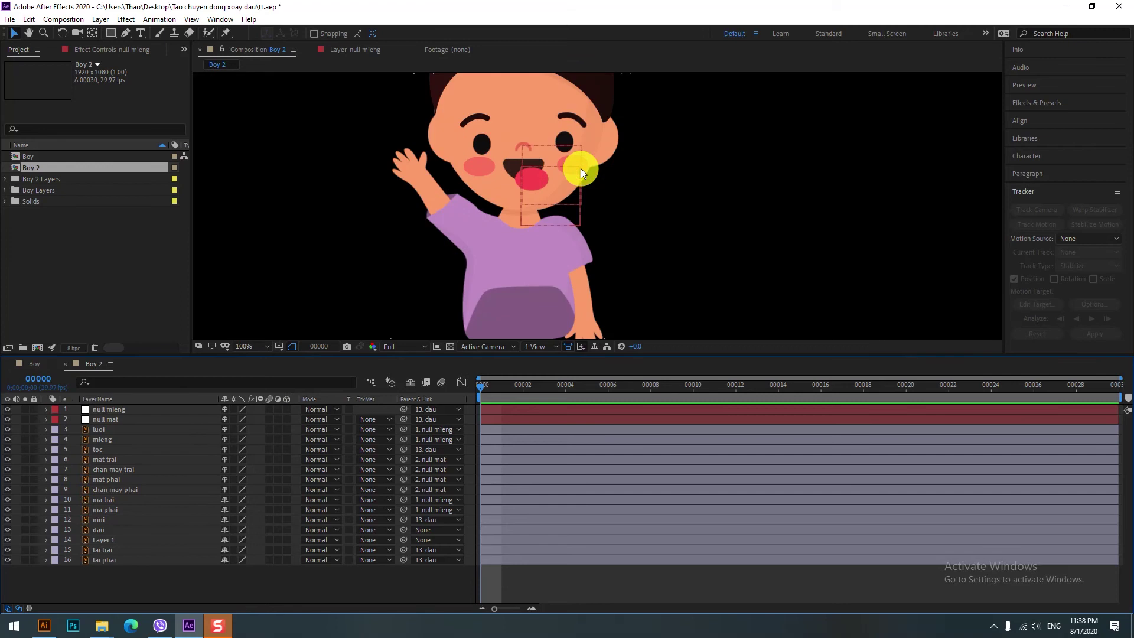
{"action": "key", "text": "comma"}
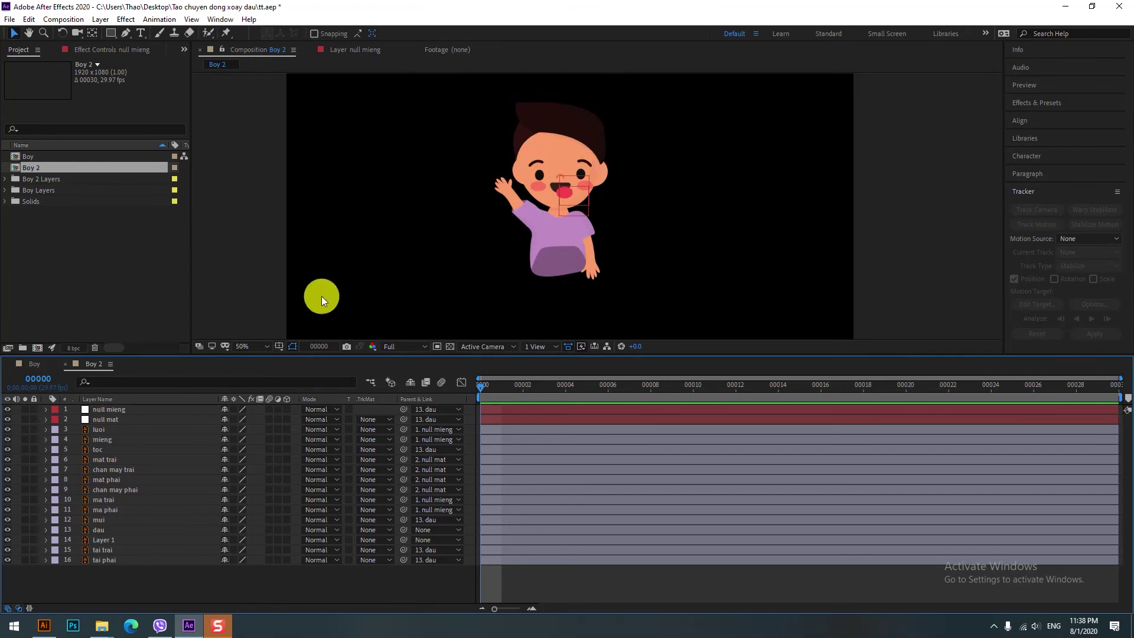
{"action": "left_click", "coordinate": [102, 534]}
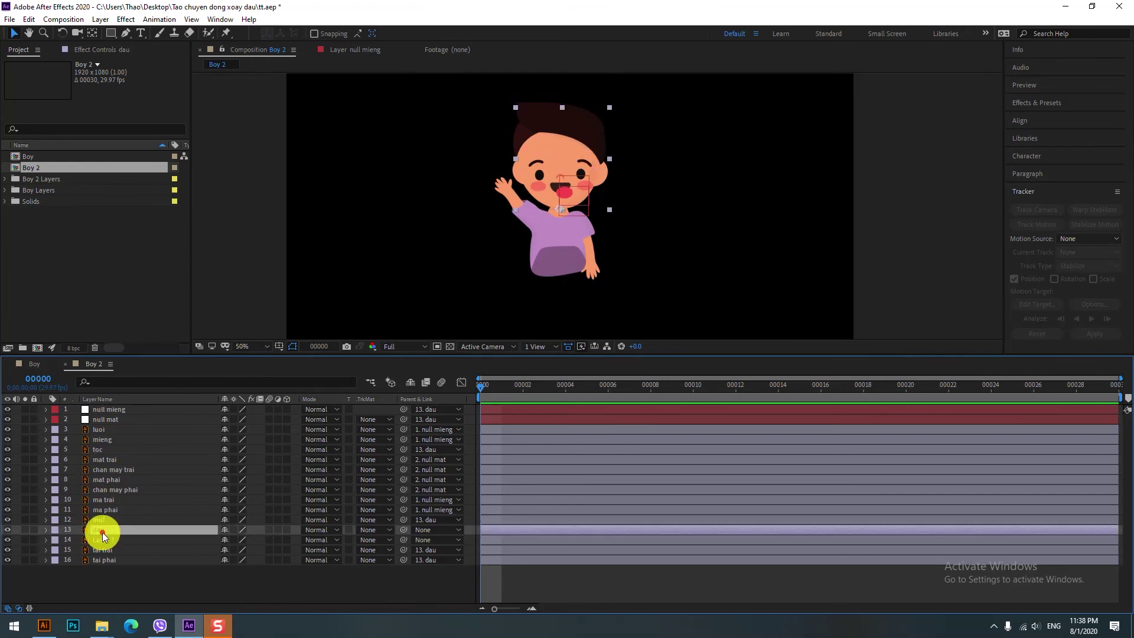
Step: Parent dau to Layer 1, toggling Layer 1's visibility to verify the link
{"action": "left_click_drag", "start_coordinate": [403, 530], "coordinate": [114, 539]}
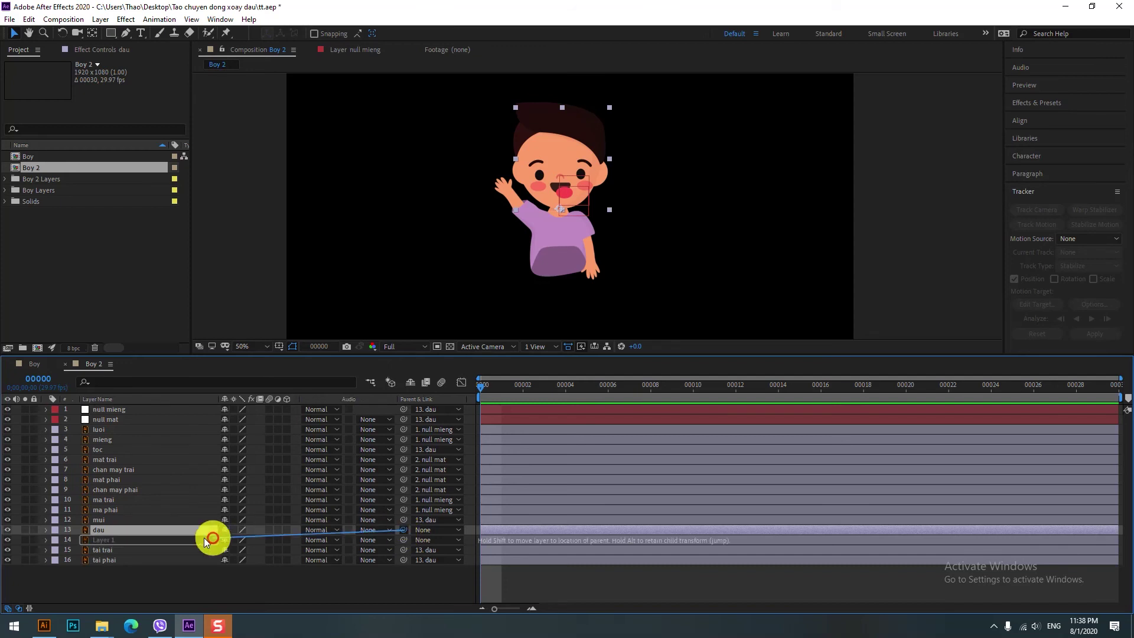
{"action": "left_click", "coordinate": [8, 539]}
{"action": "left_click", "coordinate": [8, 539]}
{"action": "left_click", "coordinate": [7, 540]}
{"action": "left_click", "coordinate": [7, 540]}
{"action": "left_click", "coordinate": [7, 540]}
{"action": "left_click", "coordinate": [7, 540]}
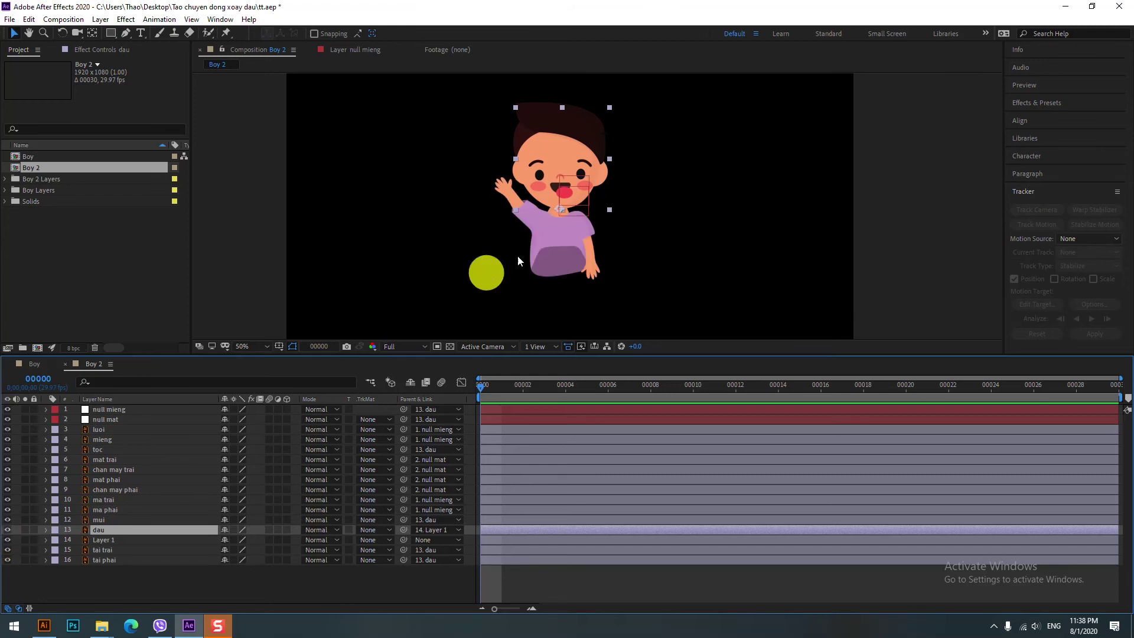
{"action": "scroll", "coordinate": [597, 225], "scroll_direction": "up", "scroll_amount": 2}
{"action": "scroll", "coordinate": [499, 235], "scroll_direction": "down", "scroll_amount": 2}
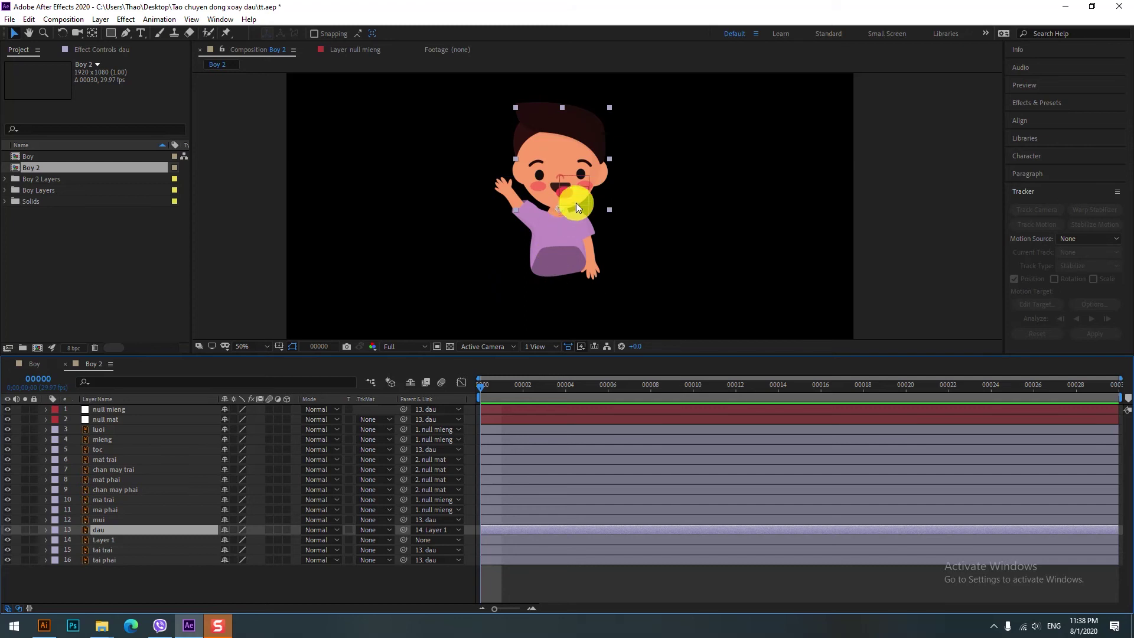
{"action": "scroll", "coordinate": [575, 203], "scroll_direction": "up", "scroll_amount": 2}
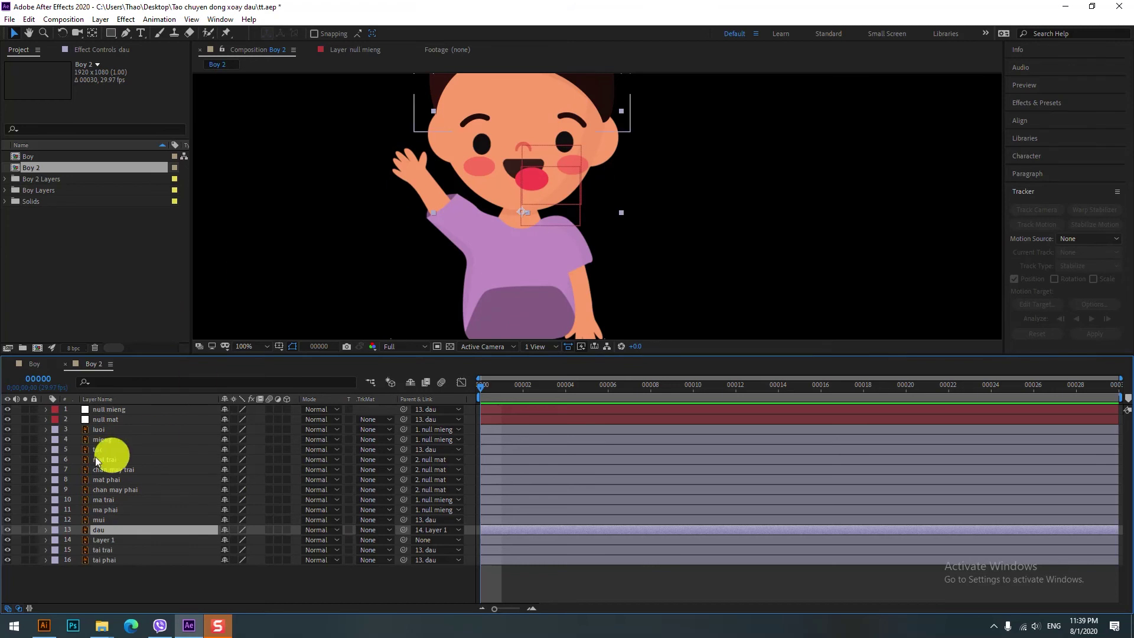
Step: Check dau's visibility, select Layer 1, and move the current time to frame 00008
{"action": "left_click", "coordinate": [8, 529]}
{"action": "left_click", "coordinate": [9, 530]}
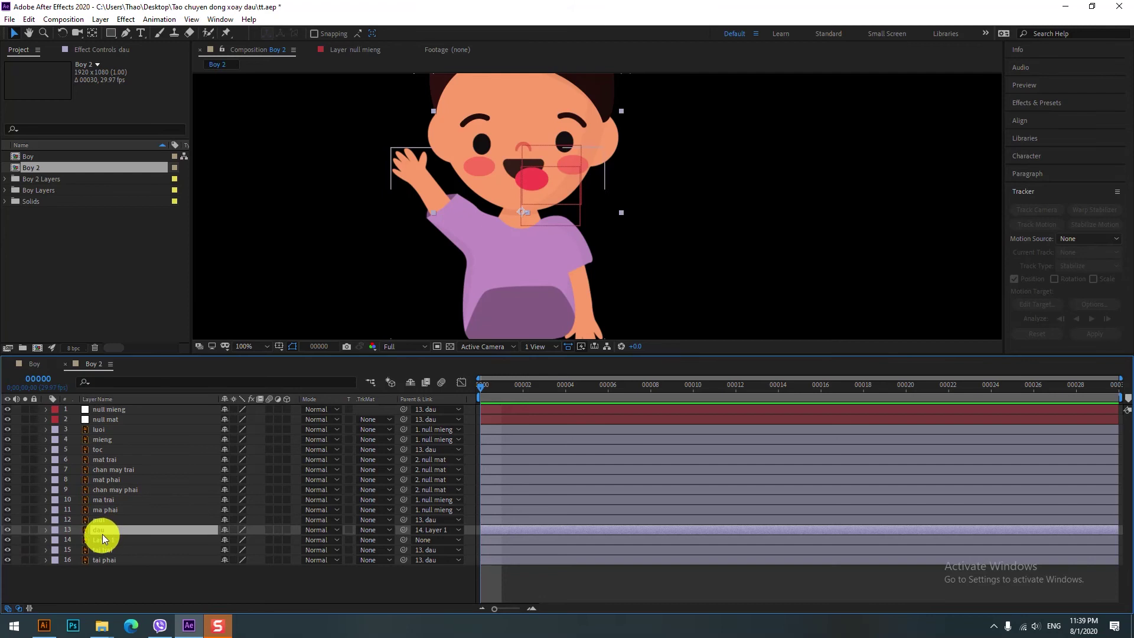
{"action": "left_click", "coordinate": [110, 540]}
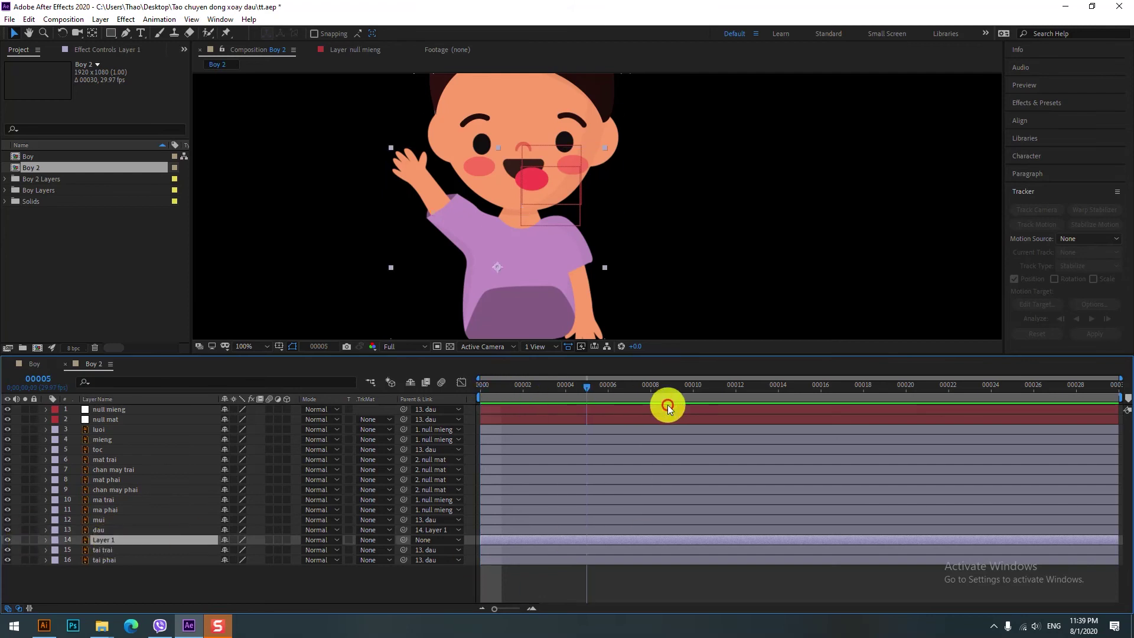
{"action": "scroll", "coordinate": [579, 152], "scroll_direction": "down", "scroll_amount": 2}
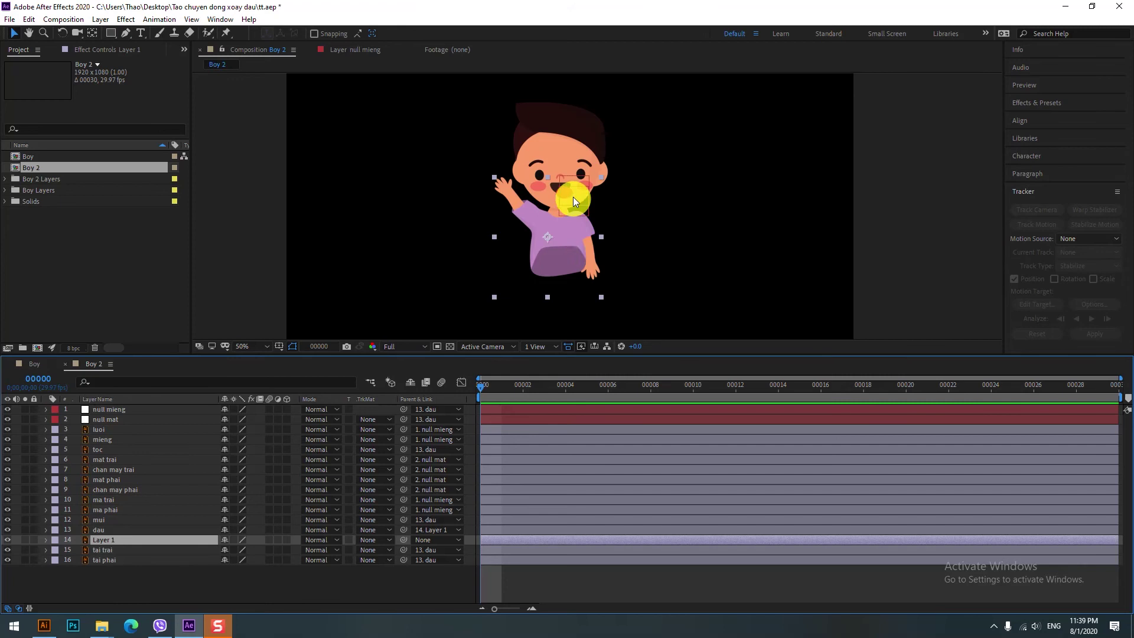
{"action": "scroll", "coordinate": [573, 195], "scroll_direction": "up", "scroll_amount": 2}
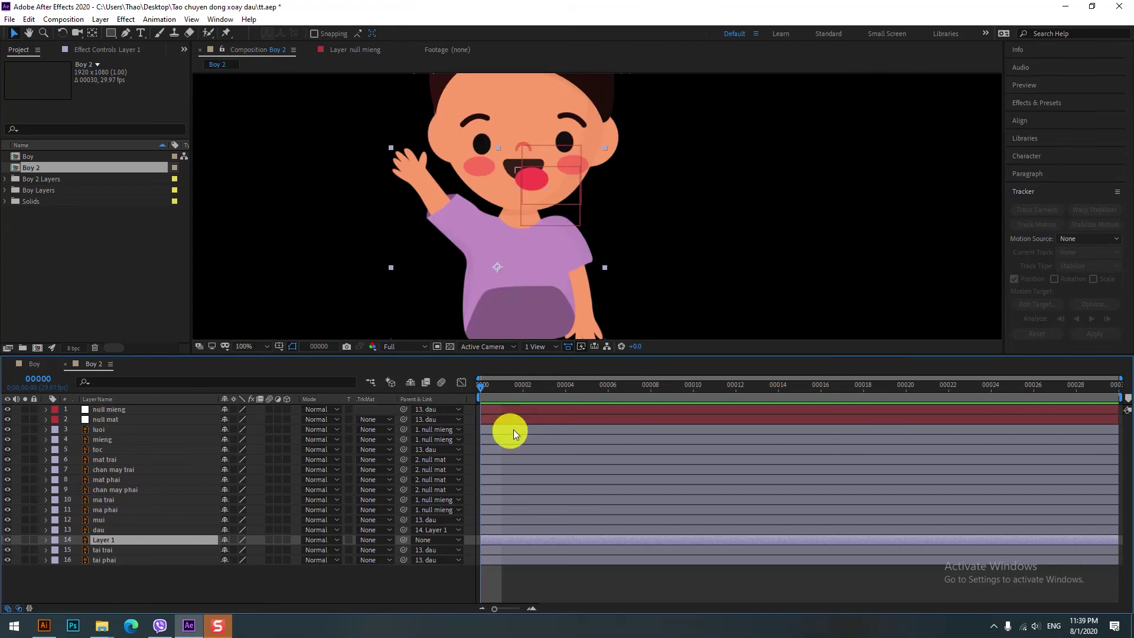
{"action": "left_click_drag", "start_coordinate": [483, 389], "coordinate": [650, 387]}
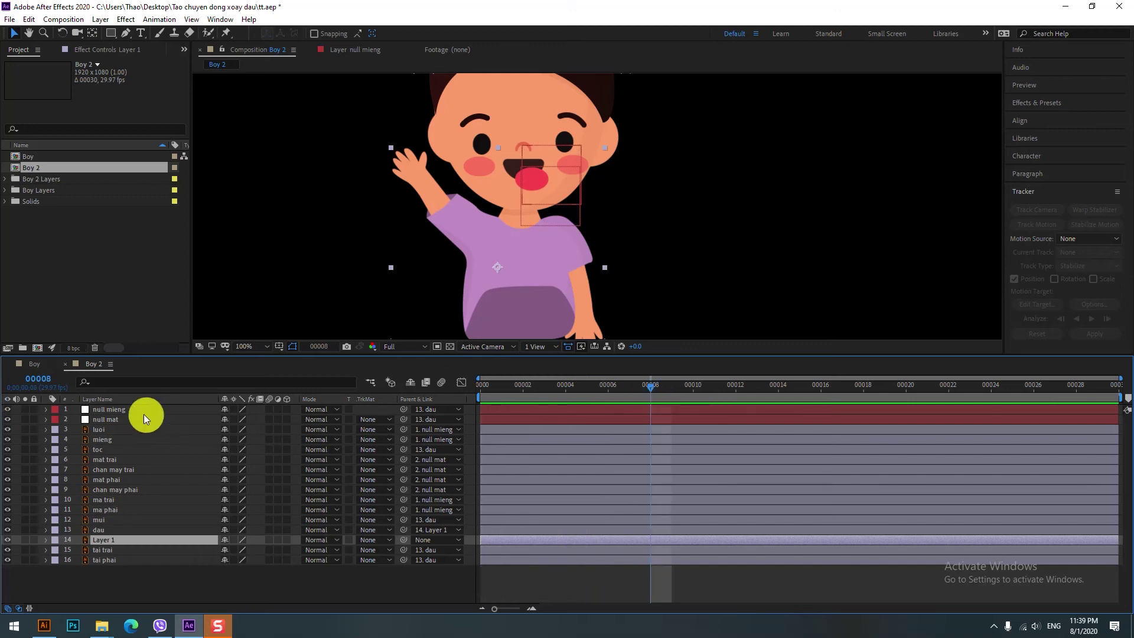
{"action": "left_click", "coordinate": [125, 409]}
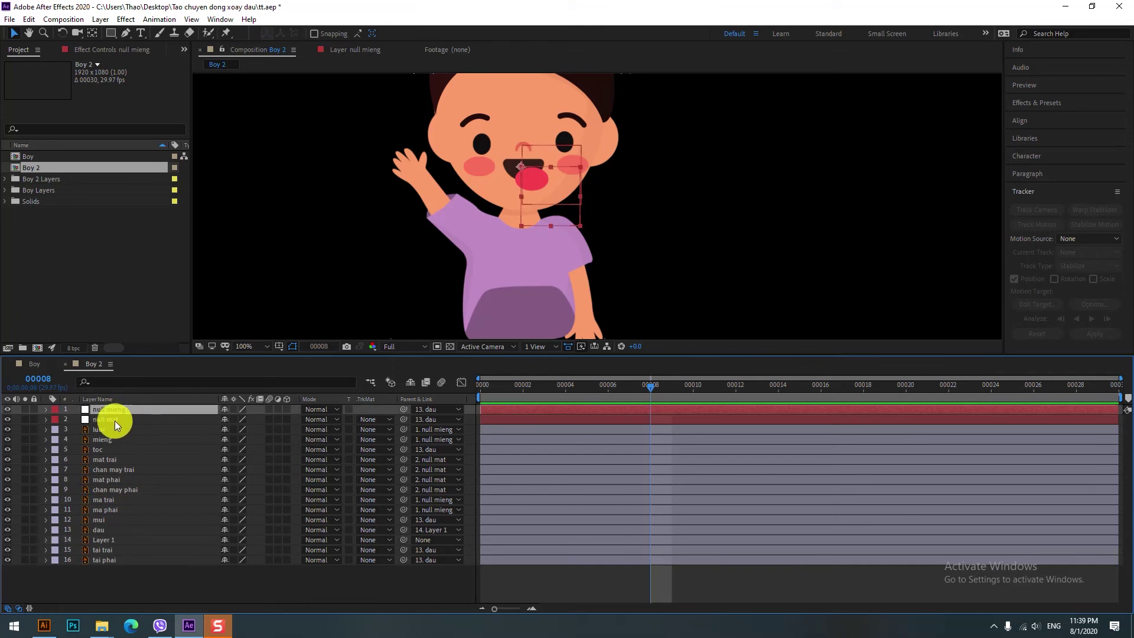
Step: Try keying Position on null mat, mui, toc and both ears, then clear the accidental selection
{"action": "left_click", "coordinate": [115, 419], "text": "shift"}
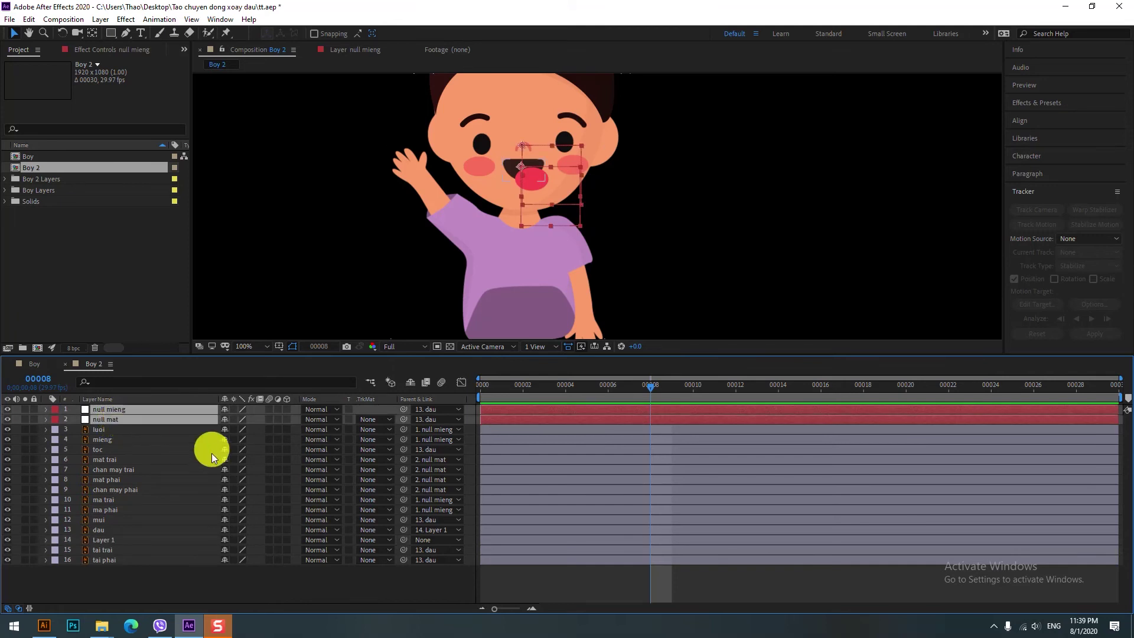
{"action": "left_click", "coordinate": [104, 522], "text": "ctrl"}
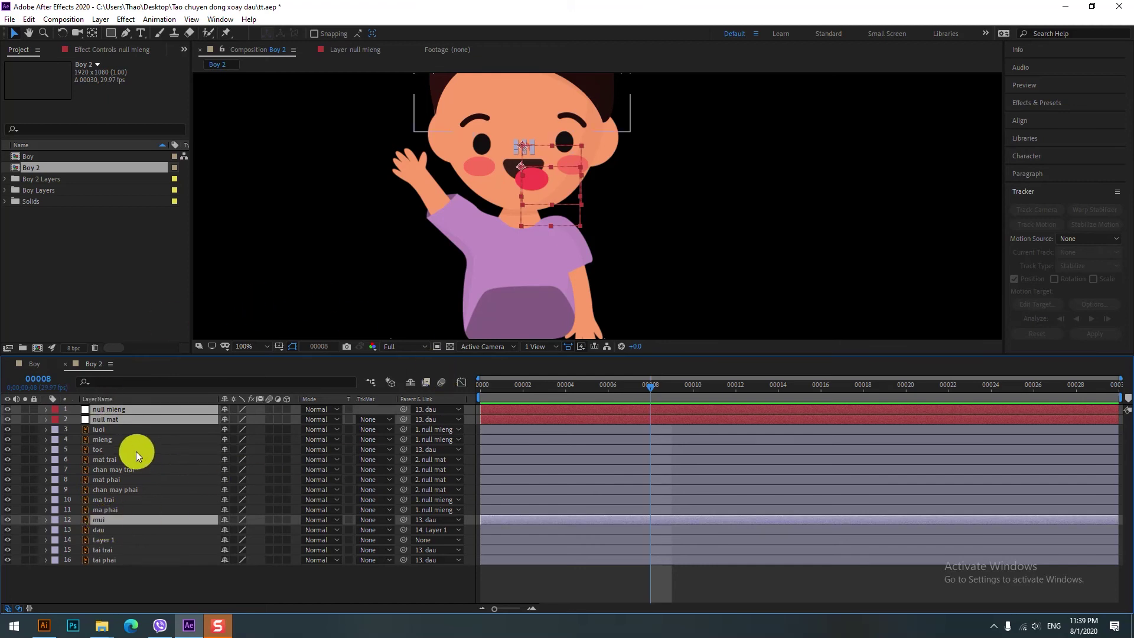
{"action": "left_click", "coordinate": [101, 452], "text": "ctrl"}
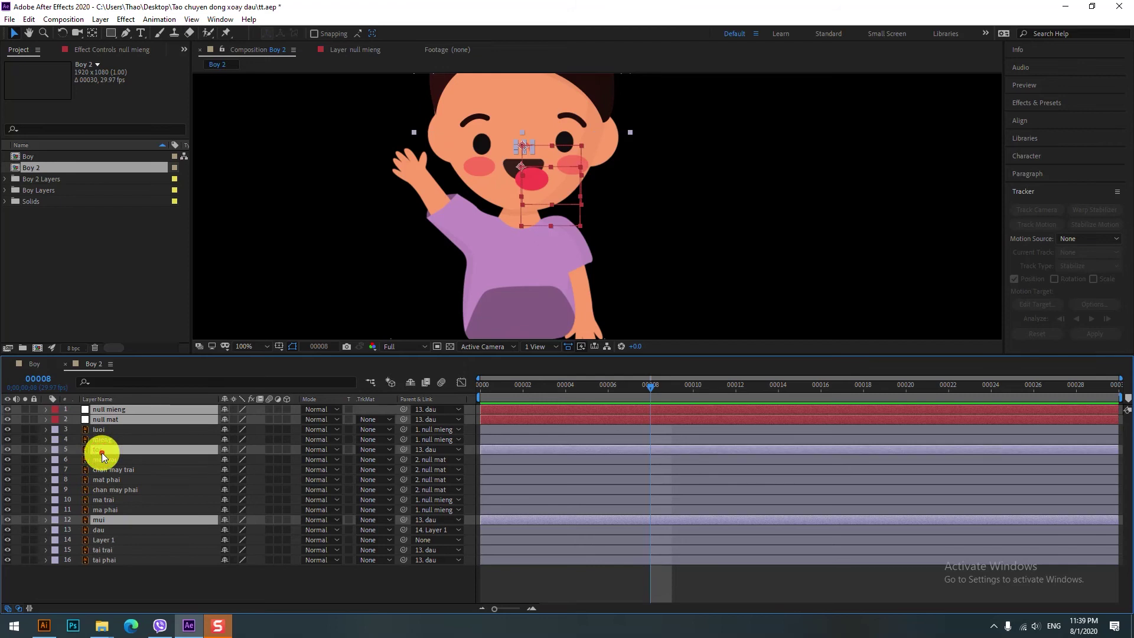
{"action": "left_click", "coordinate": [108, 550], "text": "ctrl"}
{"action": "left_click", "coordinate": [110, 559], "text": "ctrl"}
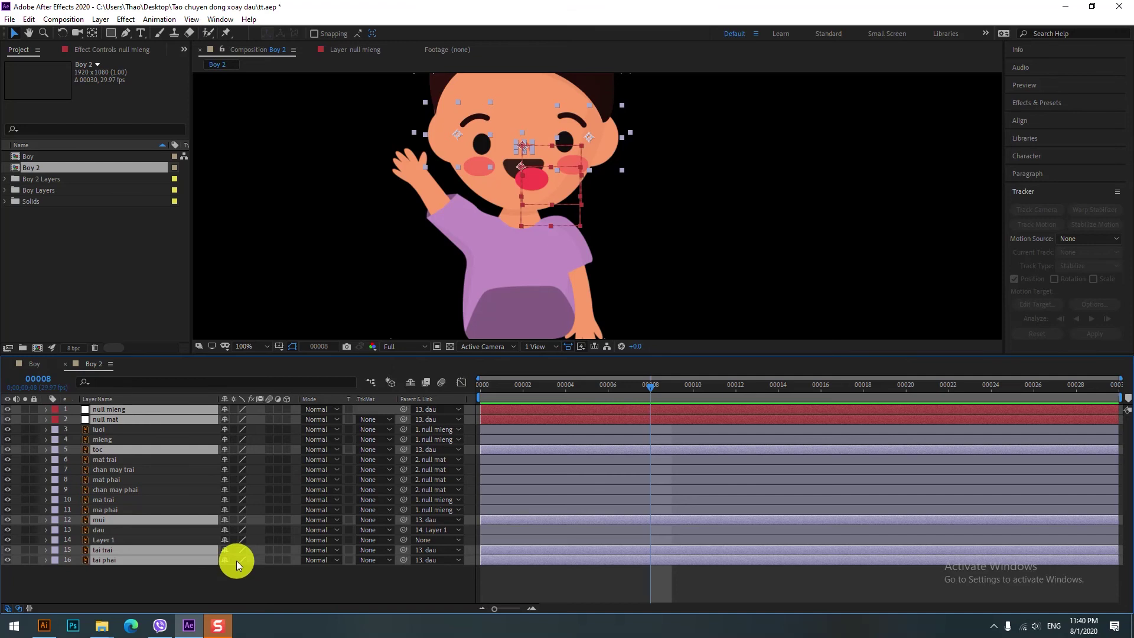
{"action": "key", "text": "p"}
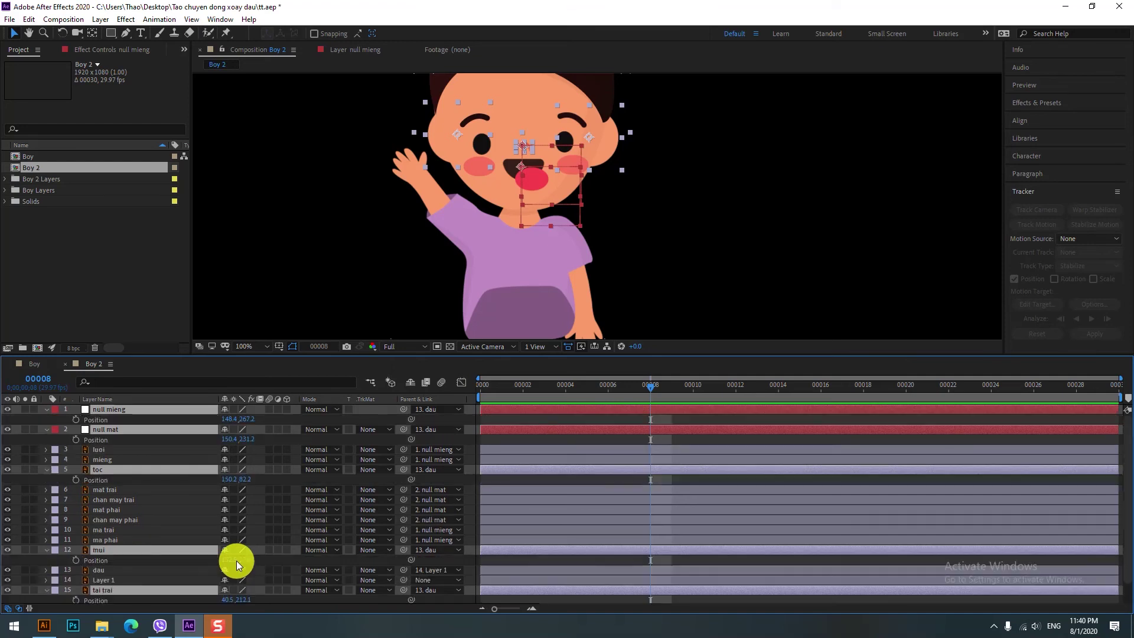
{"action": "left_click", "coordinate": [76, 420]}
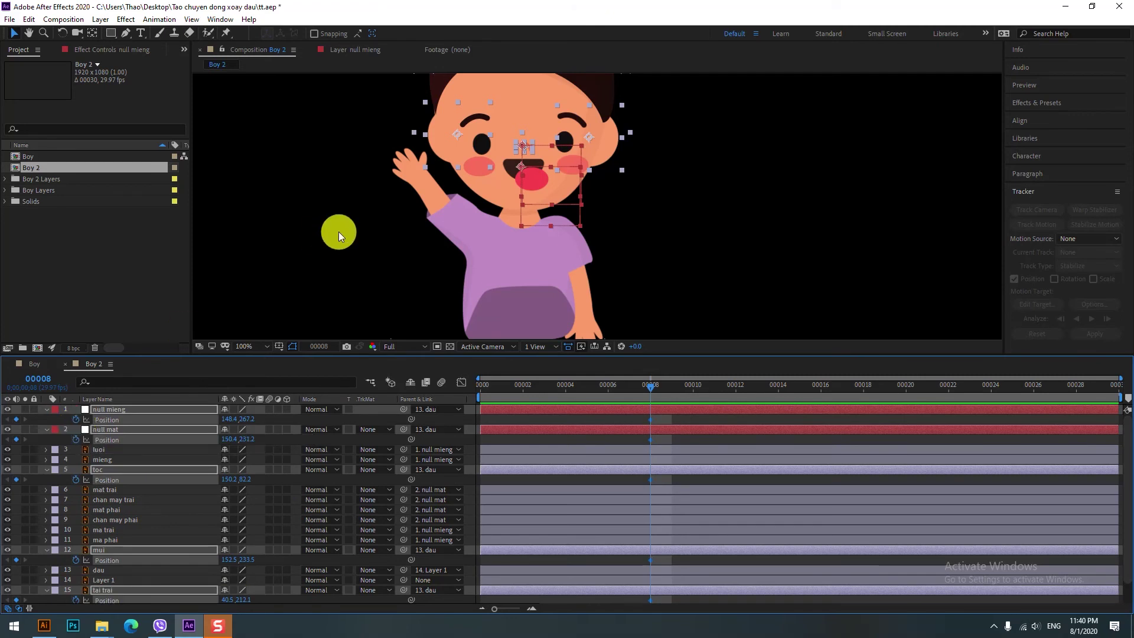
{"action": "scroll", "coordinate": [338, 231], "scroll_direction": "down", "scroll_amount": 2}
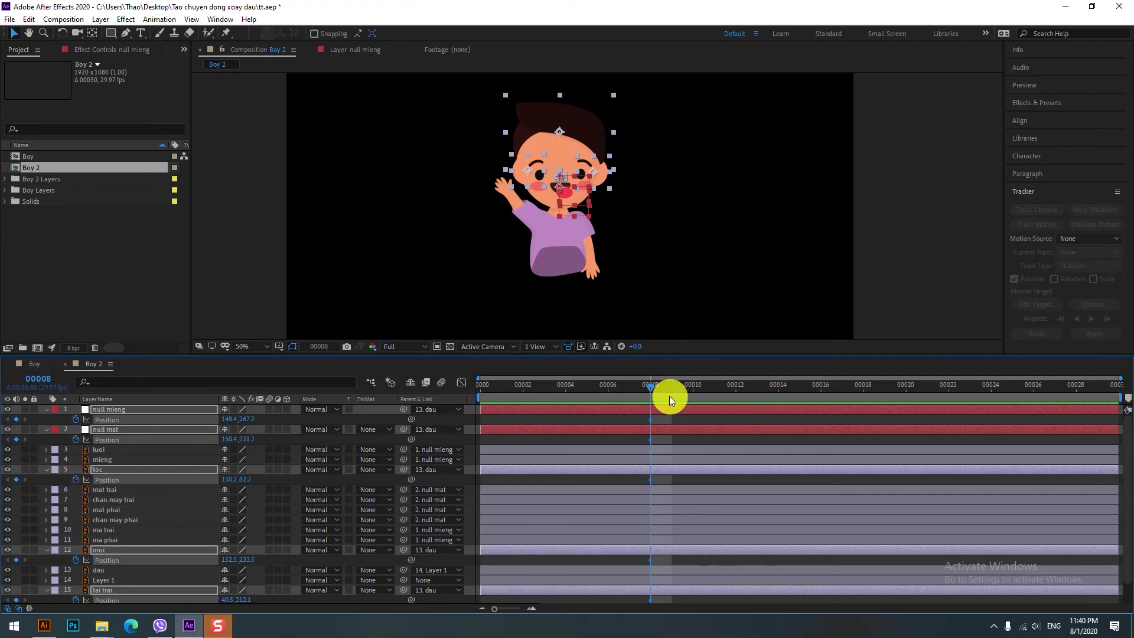
{"action": "left_click", "coordinate": [57, 487]}
{"action": "left_click", "coordinate": [95, 474], "text": "shift"}
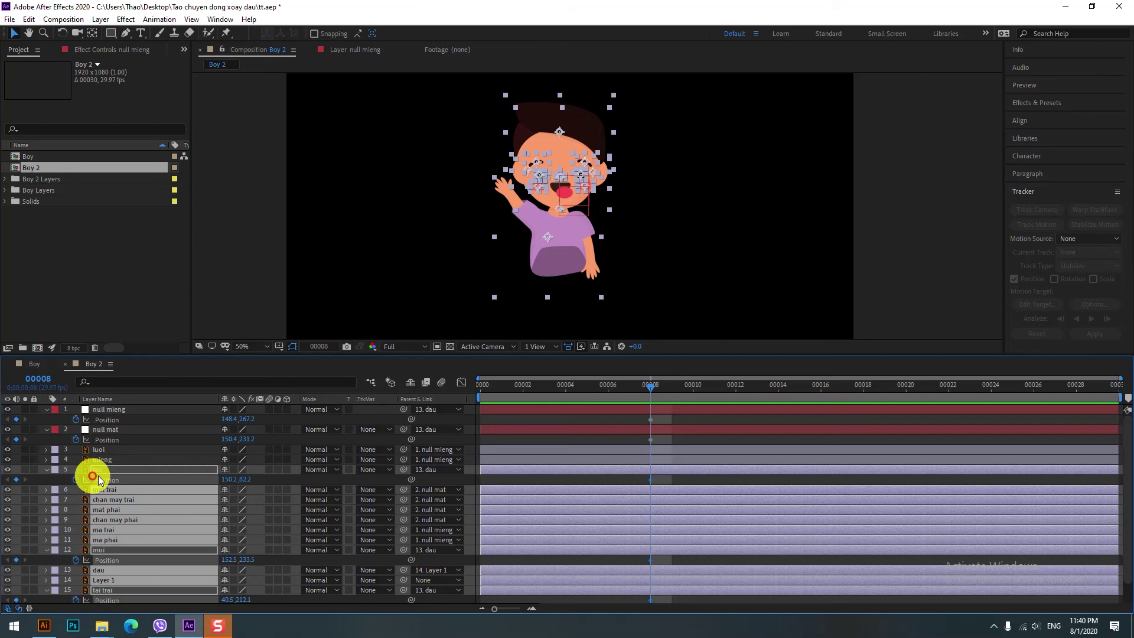
{"action": "left_click_drag", "start_coordinate": [93, 472], "coordinate": [162, 469]}
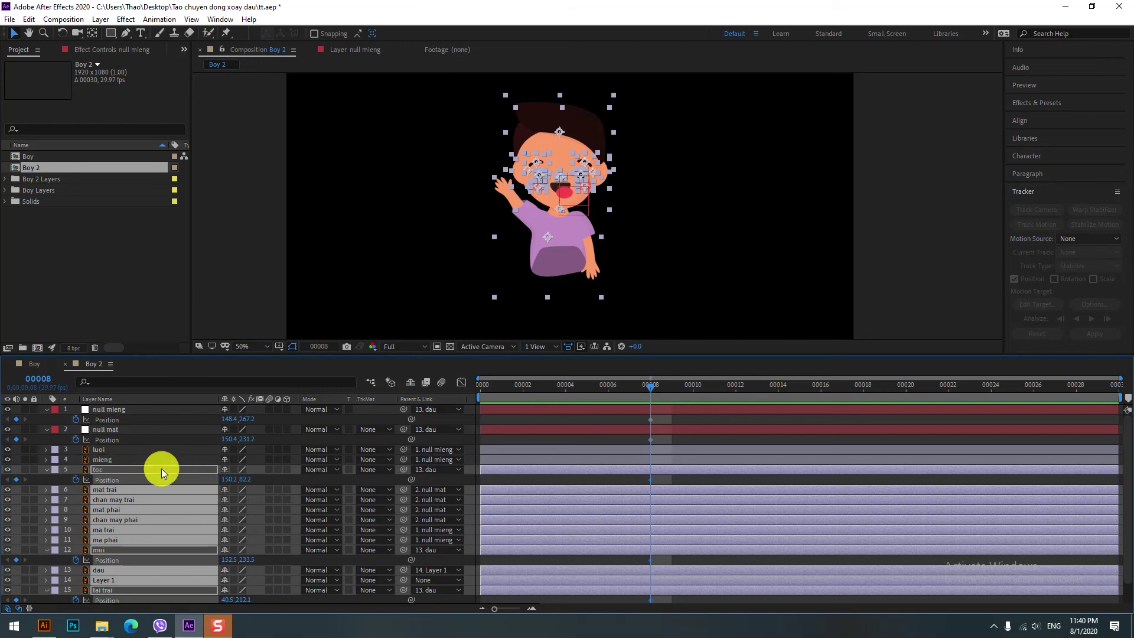
{"action": "left_click", "coordinate": [88, 478]}
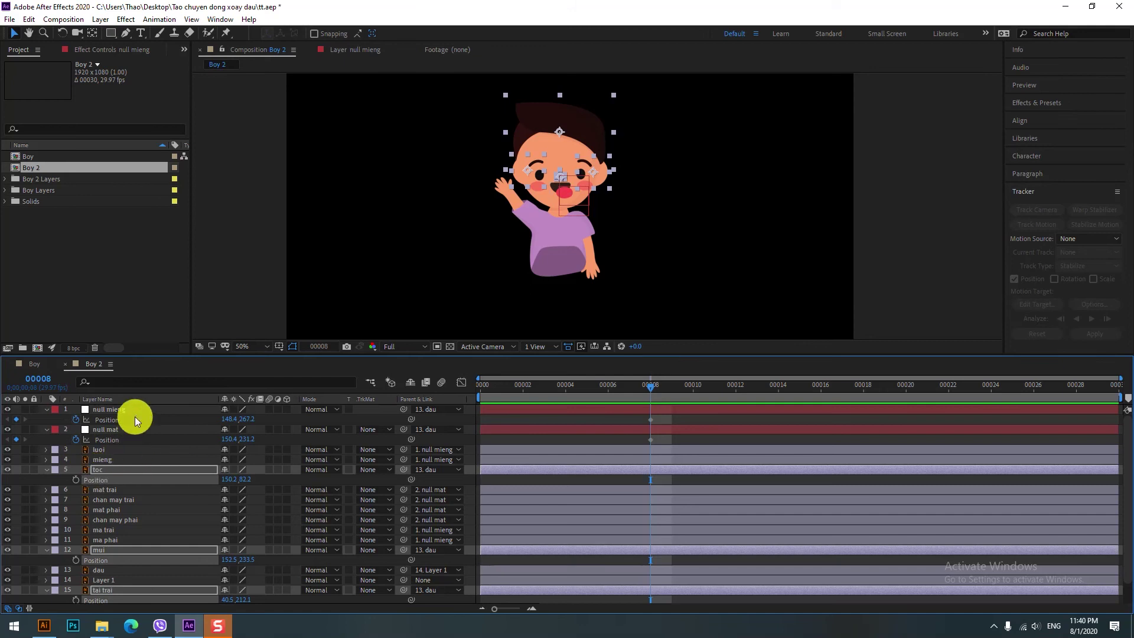
Step: Reselect null mieng, null mat, mui, tai trai and tai phai and key their Position at frame 8
{"action": "left_click", "coordinate": [115, 412]}
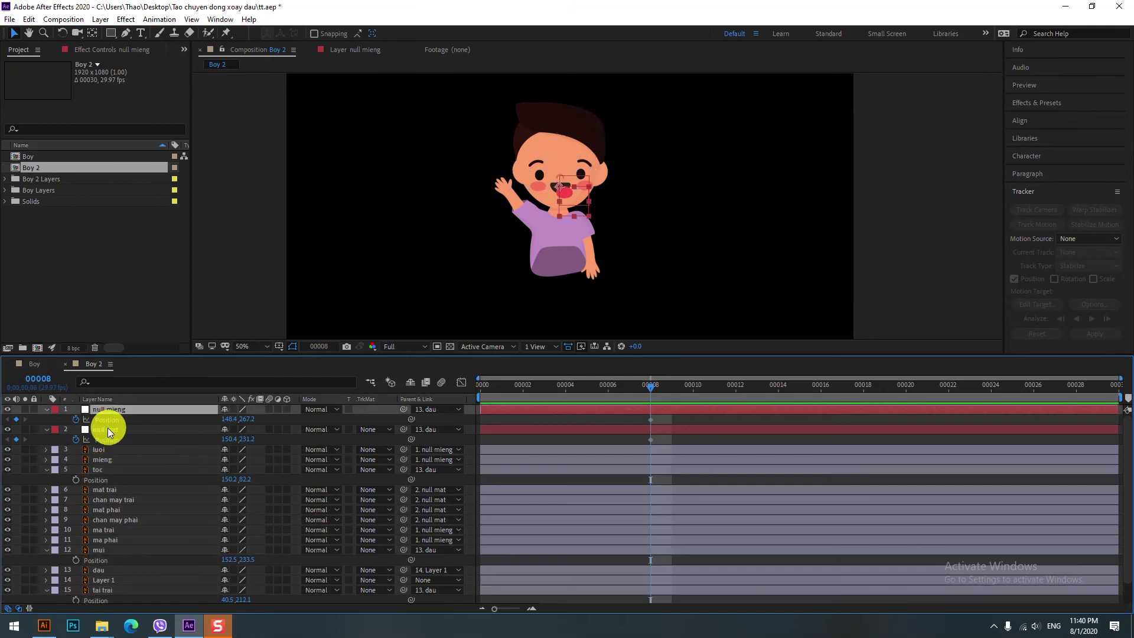
{"action": "left_click", "coordinate": [107, 430], "text": "shift"}
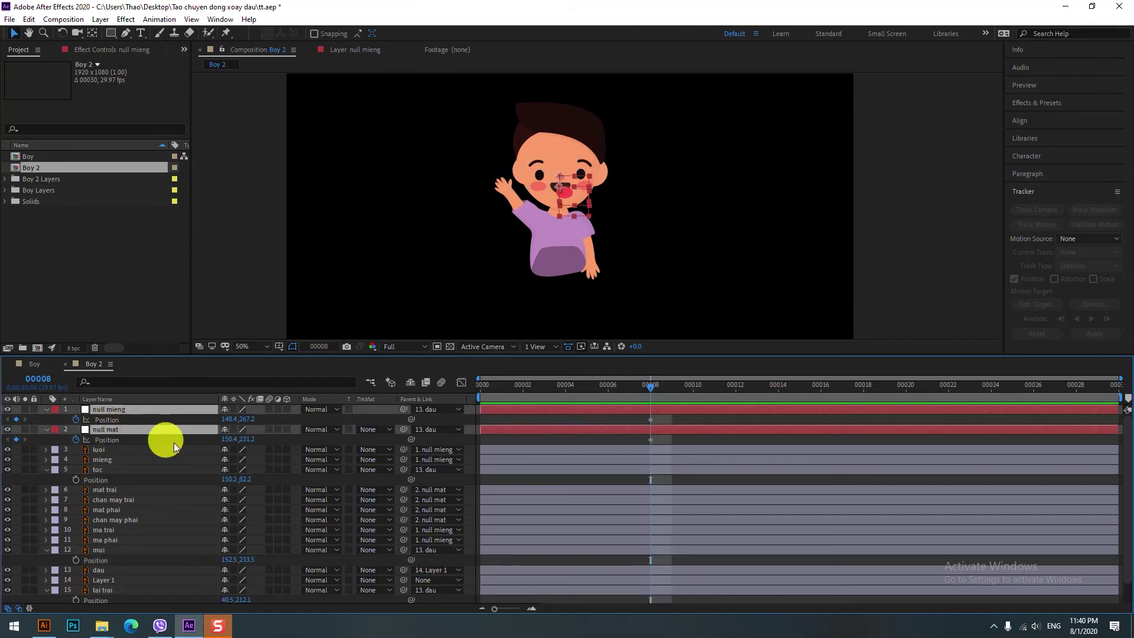
{"action": "left_click", "coordinate": [113, 552], "text": "ctrl"}
{"action": "scroll", "coordinate": [112, 583], "scroll_direction": "down", "scroll_amount": 1}
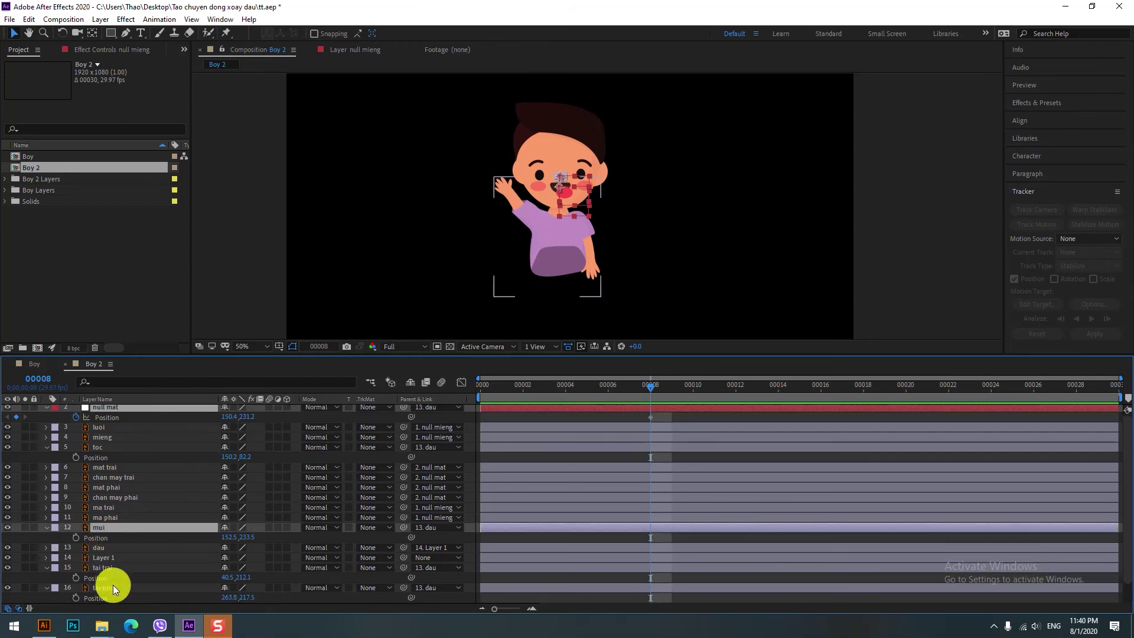
{"action": "left_click", "coordinate": [111, 567], "text": "ctrl"}
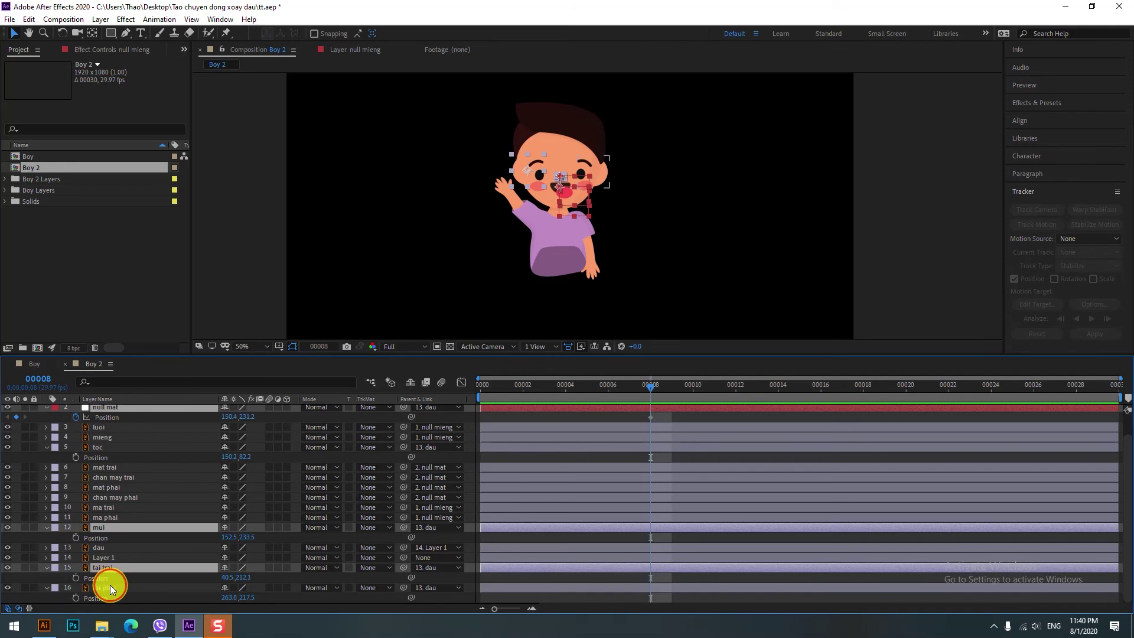
{"action": "left_click", "coordinate": [110, 586], "text": "ctrl"}
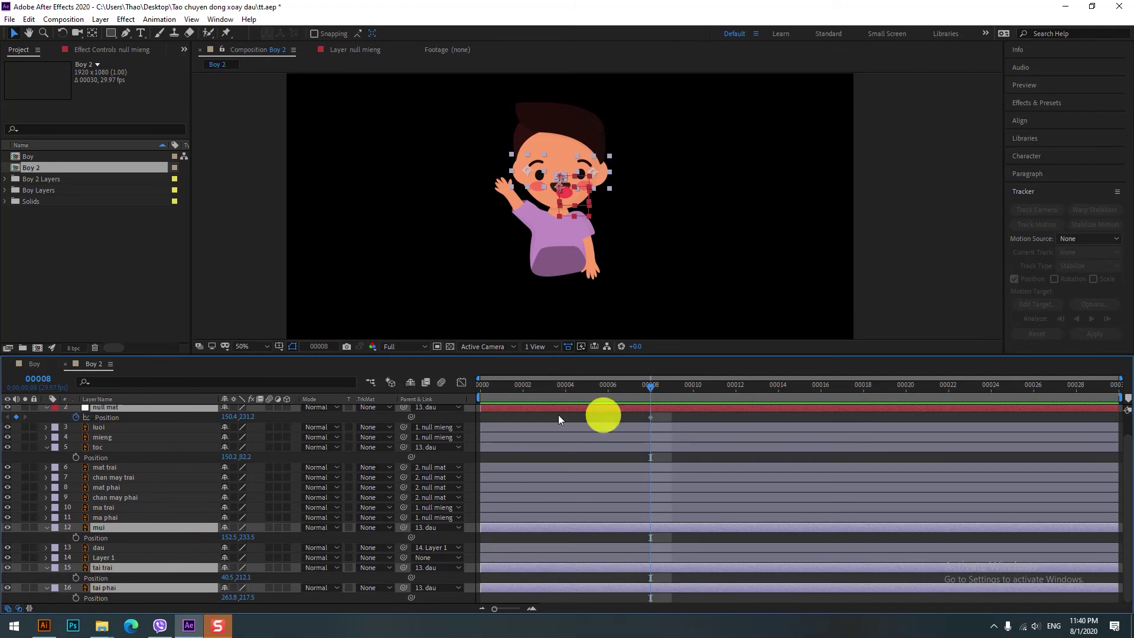
{"action": "key", "text": "p"}
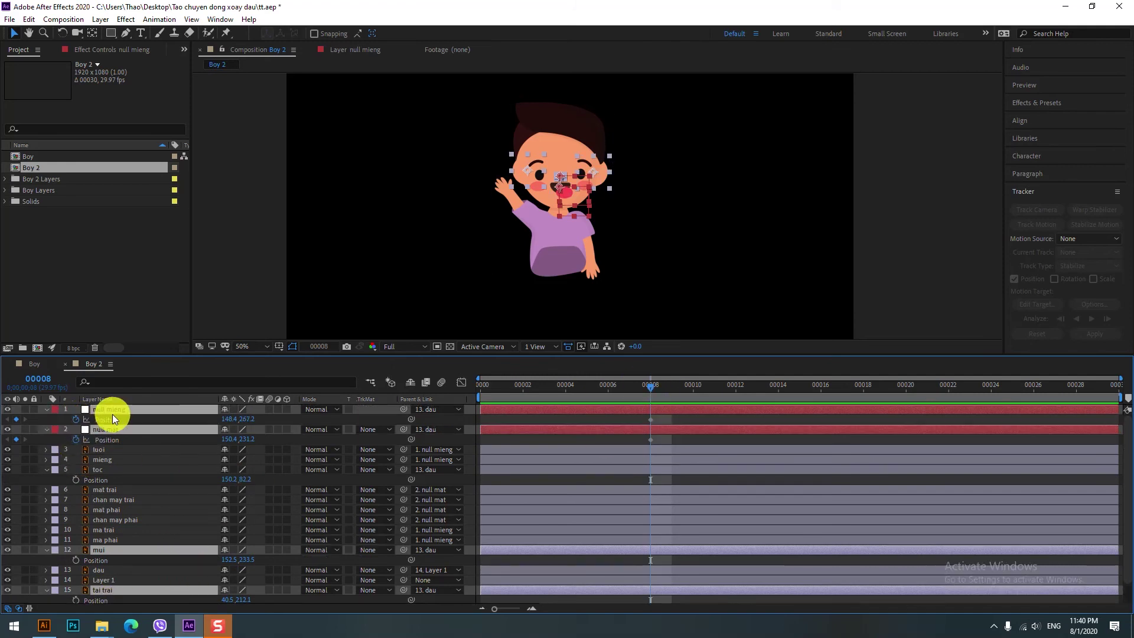
{"action": "key", "text": "p"}
{"action": "left_click", "coordinate": [76, 420]}
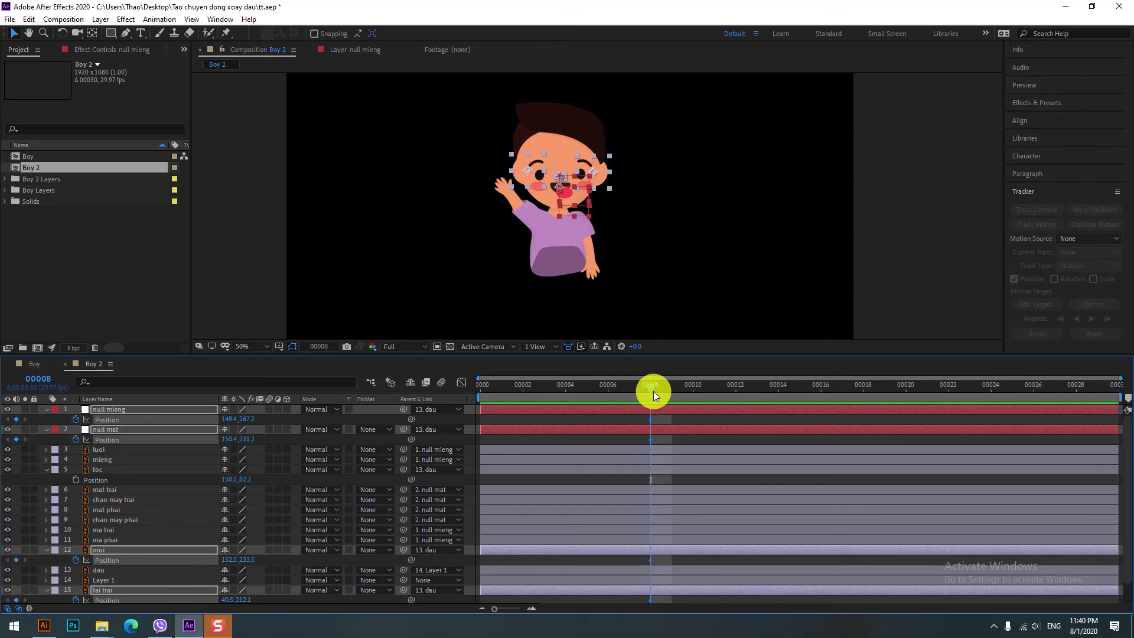
{"action": "left_click_drag", "start_coordinate": [653, 391], "coordinate": [820, 387]}
Step: At frame 21, shift the selected face layers about 19 px left, e.g. null mieng to 129.4,267.2
{"action": "left_click_drag", "start_coordinate": [895, 408], "coordinate": [952, 408]}
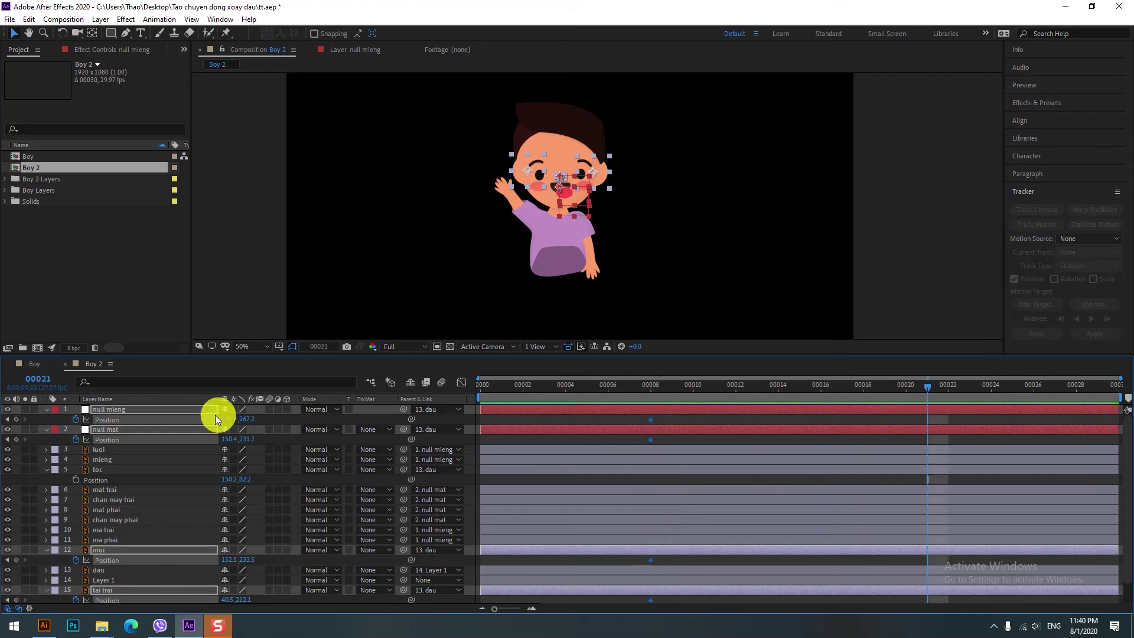
{"action": "left_click_drag", "start_coordinate": [232, 424], "coordinate": [218, 420]}
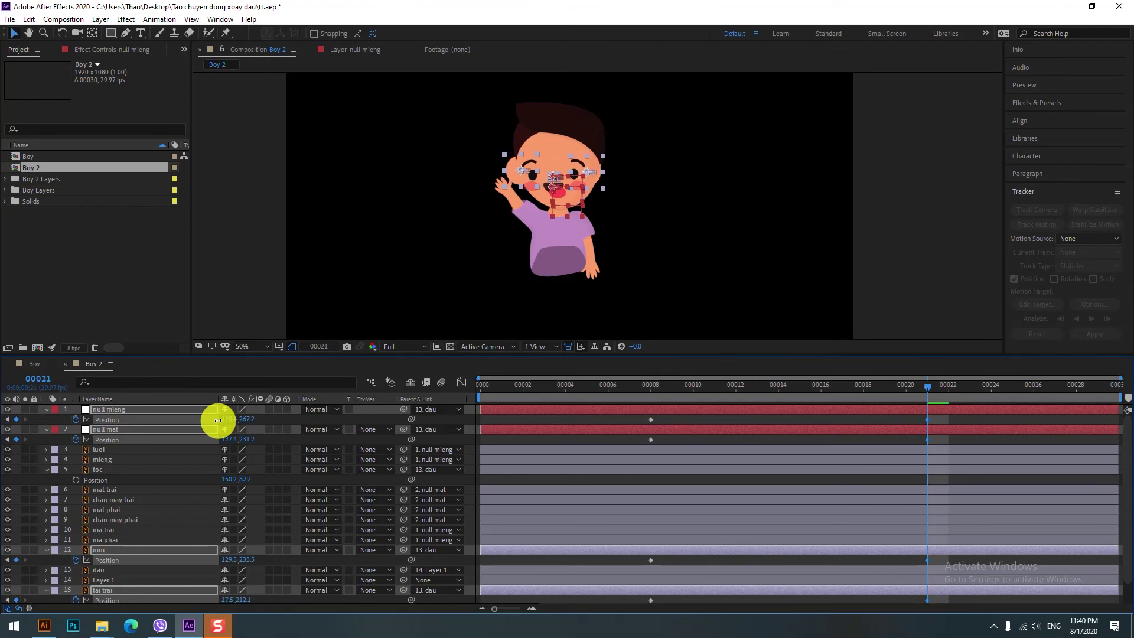
{"action": "scroll", "coordinate": [503, 235], "scroll_direction": "up", "scroll_amount": 2}
{"action": "scroll", "coordinate": [459, 215], "scroll_direction": "up", "scroll_amount": 2}
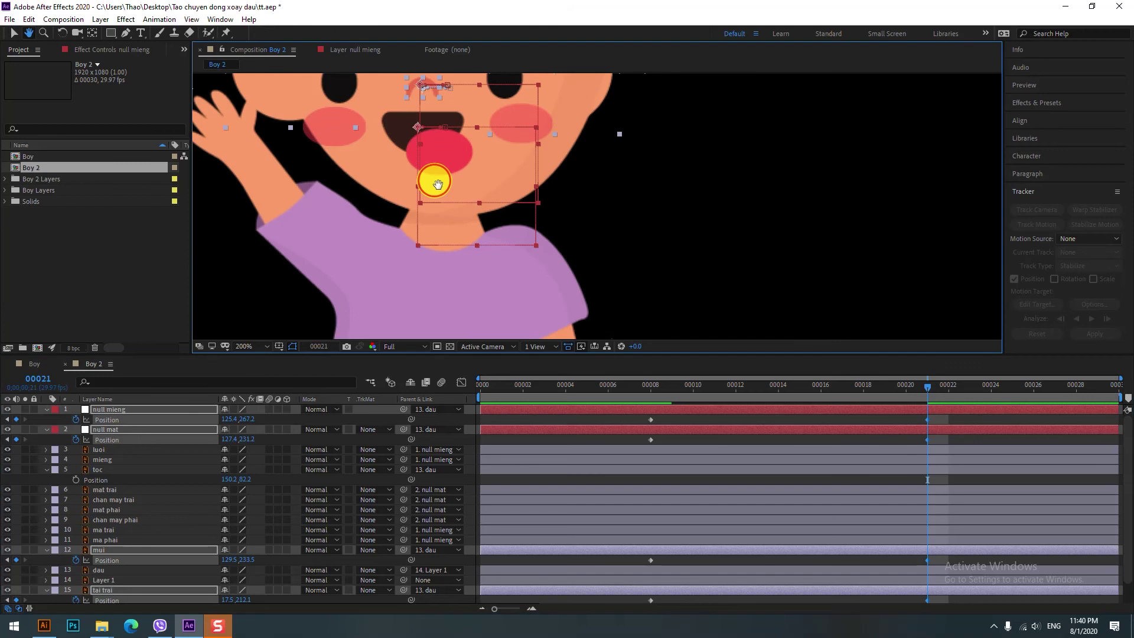
{"action": "scroll", "coordinate": [438, 185], "scroll_direction": "down", "scroll_amount": 1}
{"action": "scroll", "coordinate": [494, 180], "scroll_direction": "down", "scroll_amount": 1}
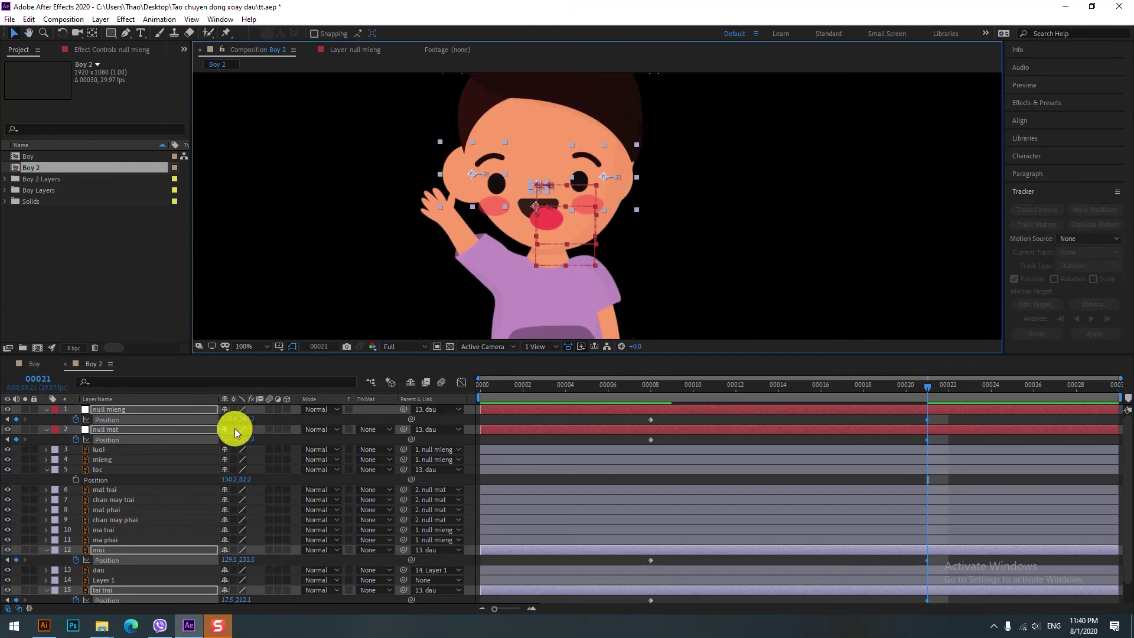
{"action": "left_click_drag", "start_coordinate": [229, 420], "coordinate": [228, 420]}
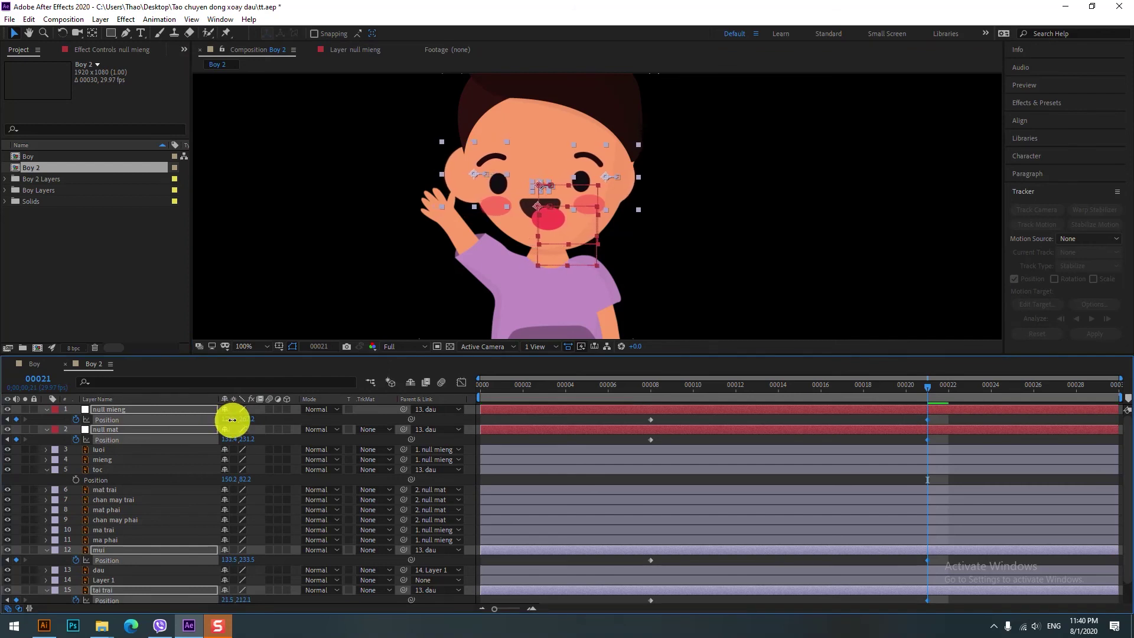
{"action": "left_click_drag", "start_coordinate": [229, 420], "coordinate": [569, 336]}
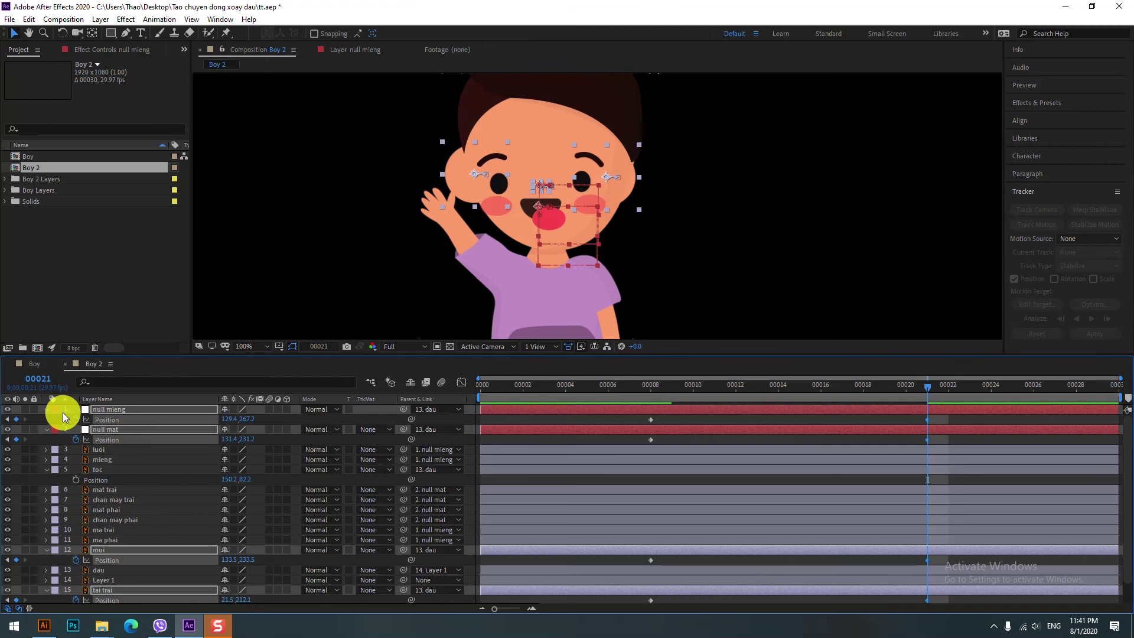
{"action": "left_click", "coordinate": [46, 409]}
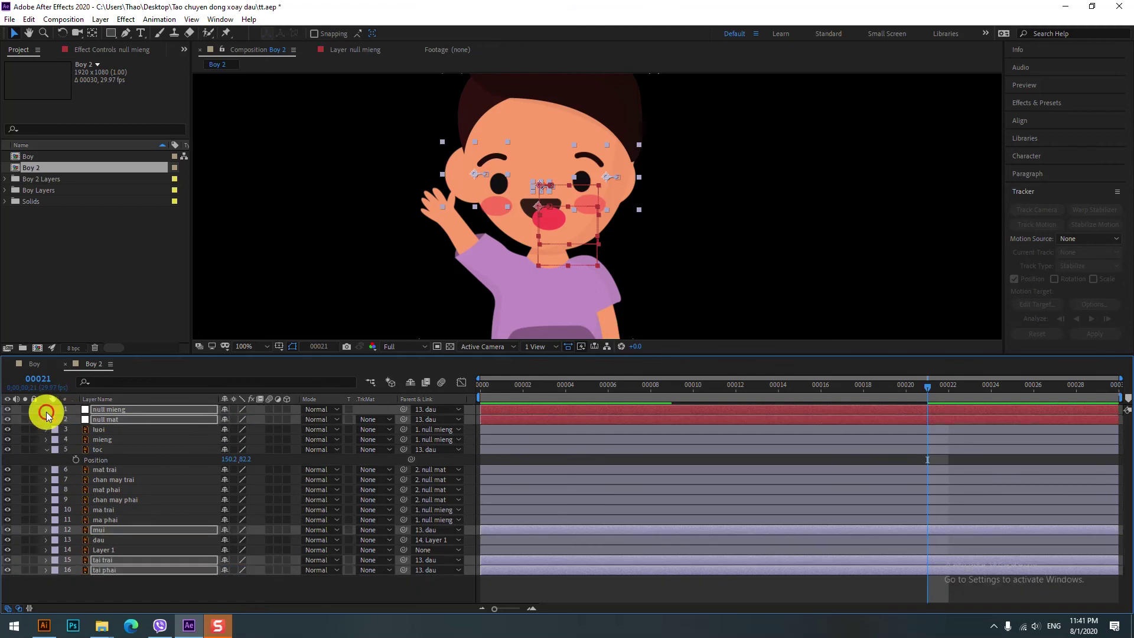
{"action": "left_click", "coordinate": [122, 594]}
{"action": "left_click", "coordinate": [126, 560]}
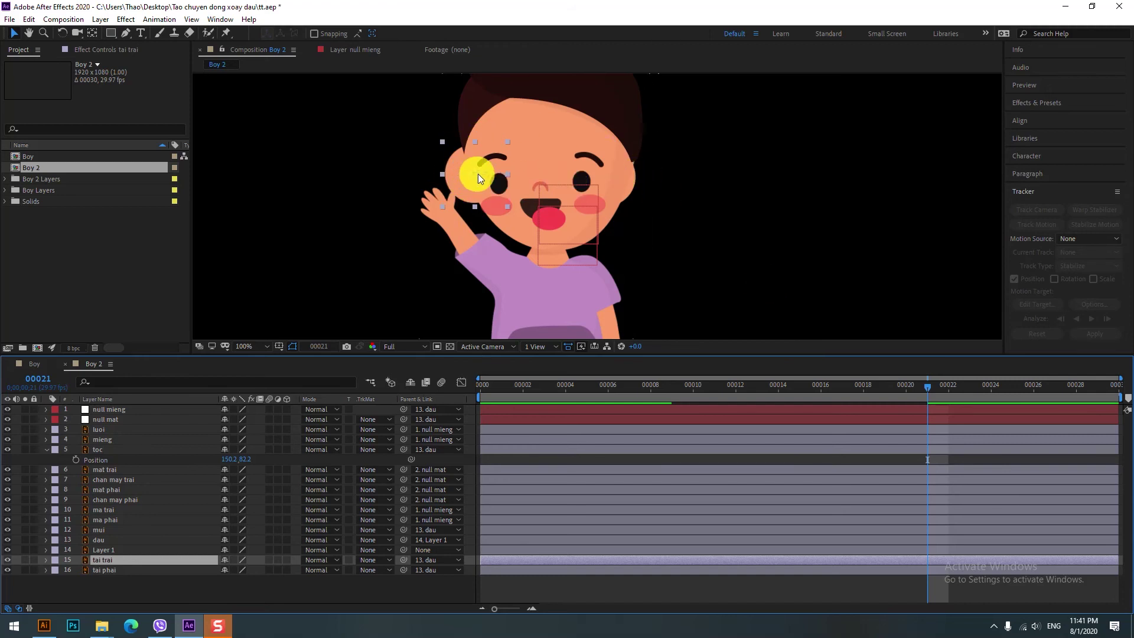
{"action": "left_click_drag", "start_coordinate": [463, 189], "coordinate": [487, 195]}
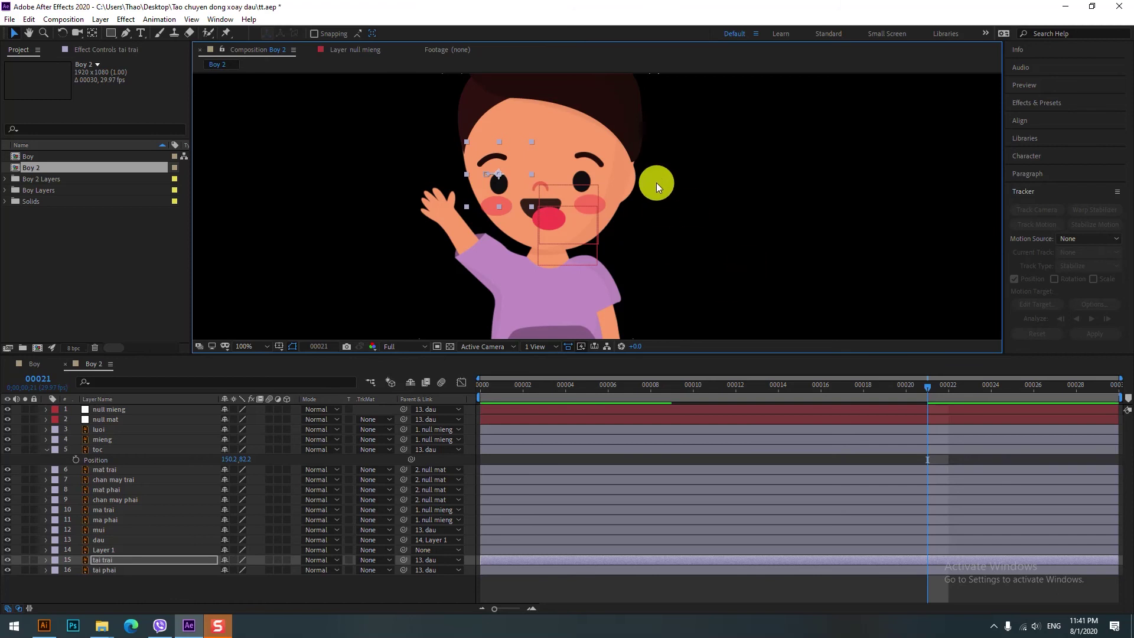
{"action": "left_click", "coordinate": [635, 181]}
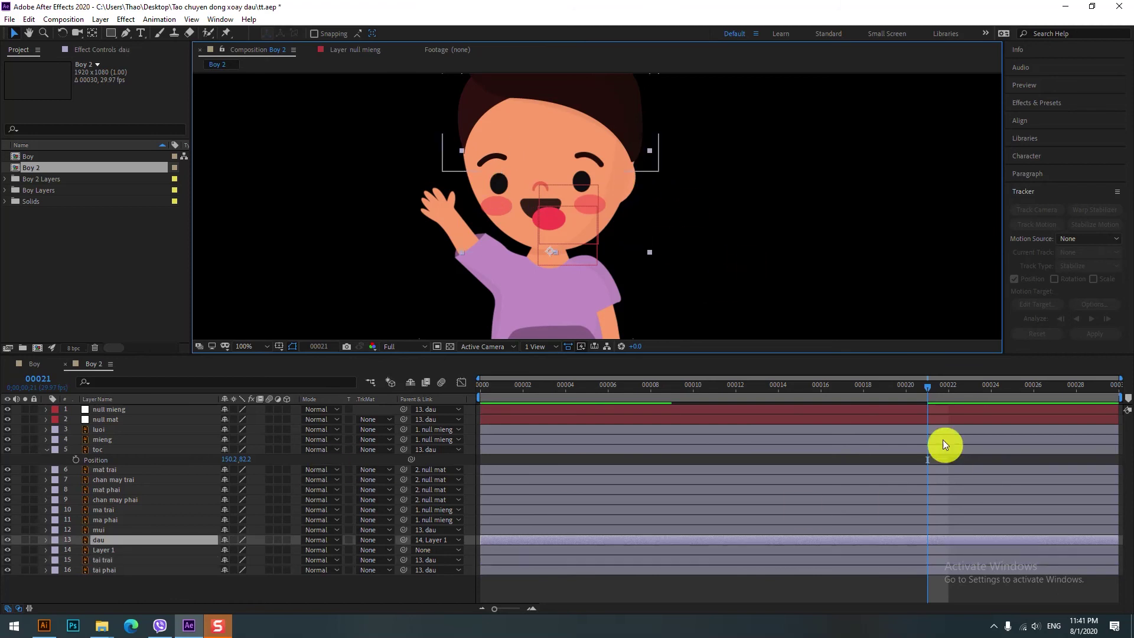
{"action": "left_click", "coordinate": [815, 391]}
{"action": "mouse_move", "coordinate": [815, 392]}
{"action": "left_mouse_down"}
{"action": "mouse_move", "coordinate": [908, 436]}
{"action": "mouse_move", "coordinate": [969, 440]}
{"action": "left_mouse_up"}
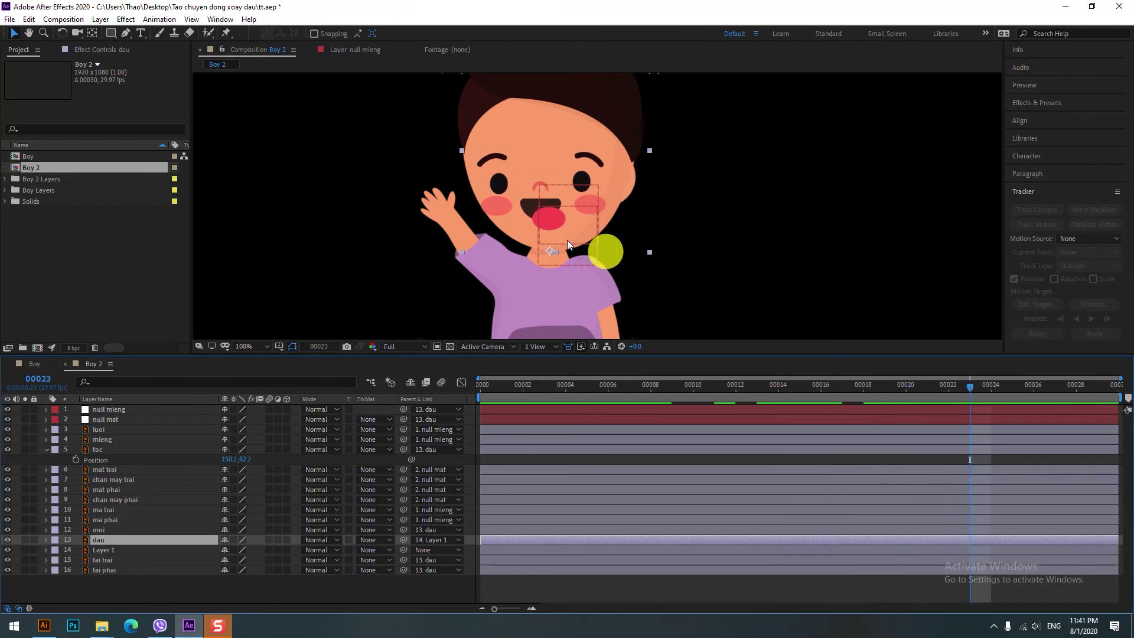
{"action": "scroll", "coordinate": [460, 219], "scroll_direction": "up", "scroll_amount": 2}
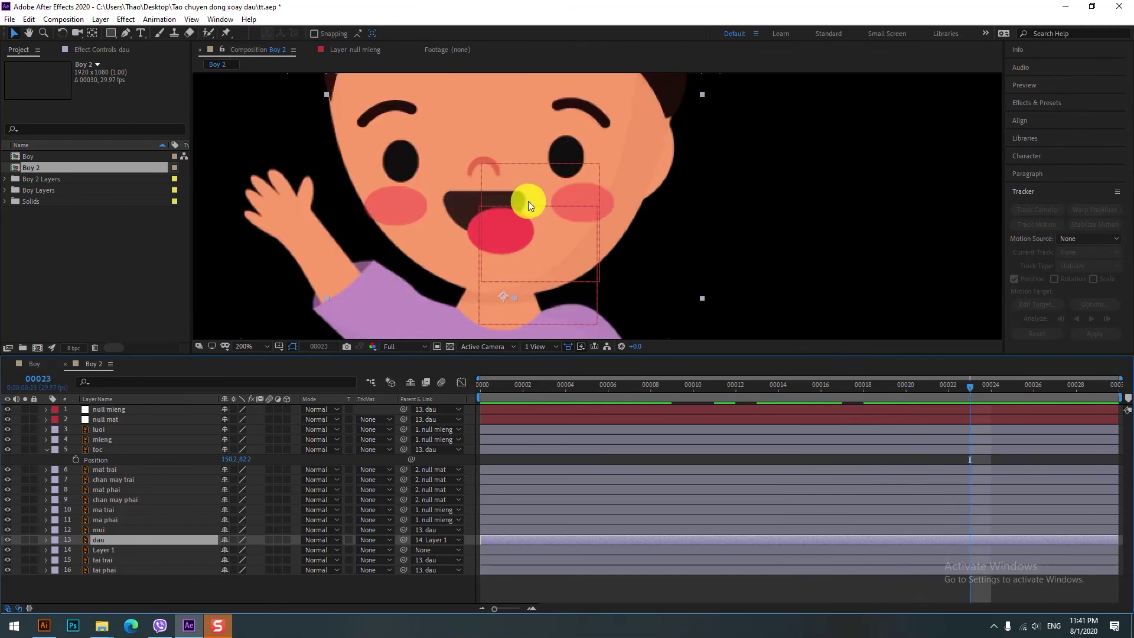
{"action": "scroll", "coordinate": [528, 201], "scroll_direction": "down", "scroll_amount": 2}
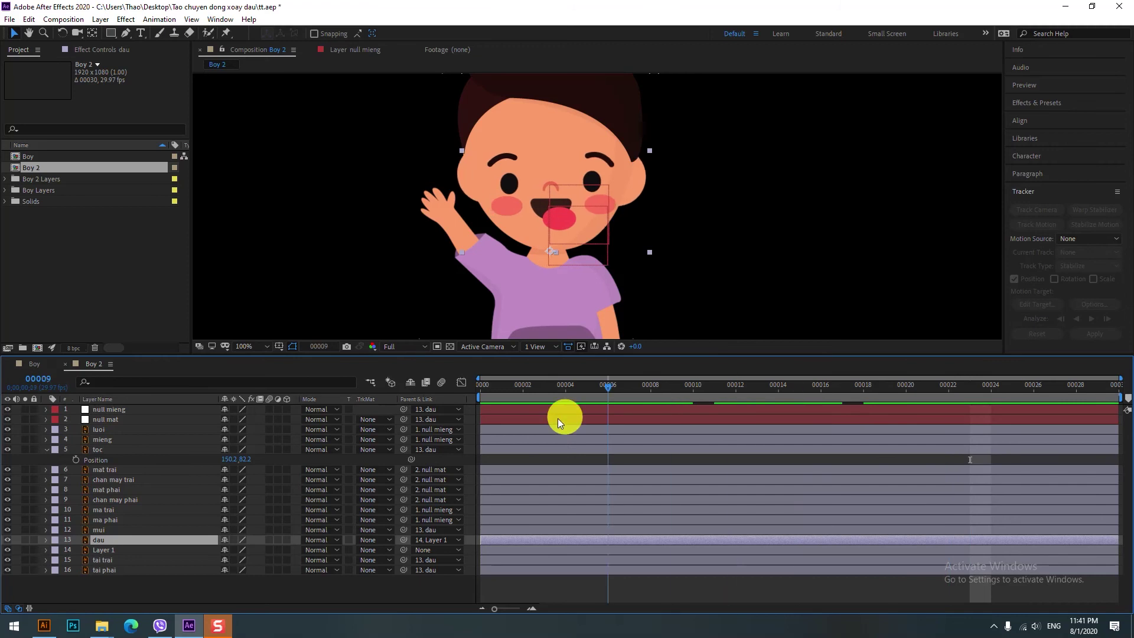
{"action": "mouse_move", "coordinate": [982, 396]}
{"action": "left_mouse_down"}
{"action": "mouse_move", "coordinate": [750, 450]}
{"action": "mouse_move", "coordinate": [801, 461]}
{"action": "left_mouse_up"}
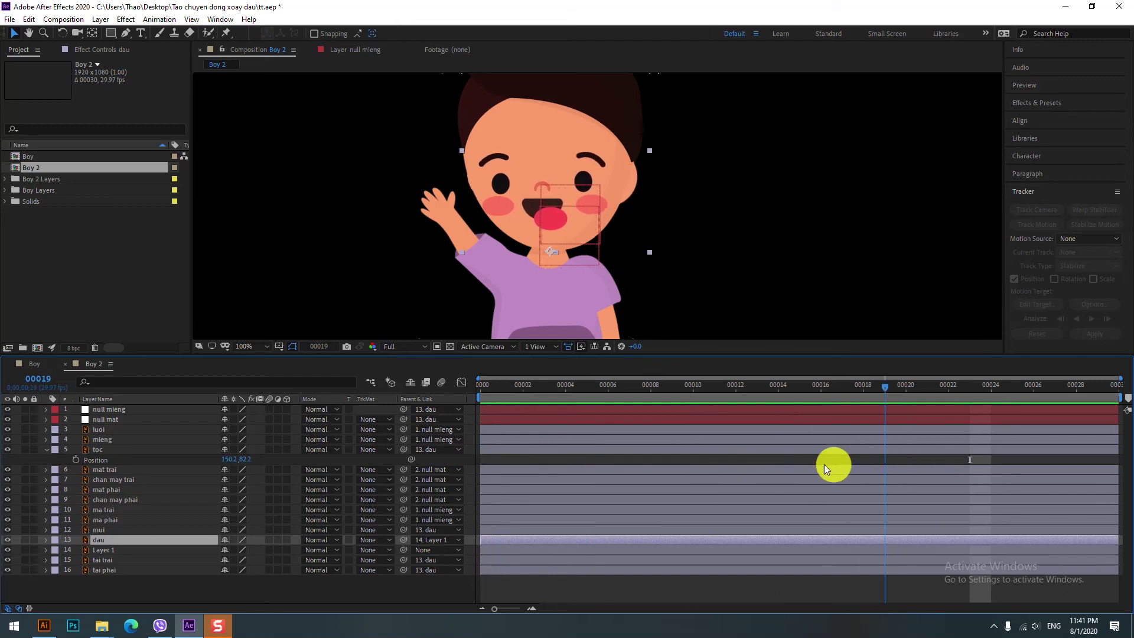
{"action": "left_click_drag", "start_coordinate": [801, 461], "coordinate": [544, 460]}
{"action": "left_click_drag", "start_coordinate": [718, 465], "coordinate": [648, 473]}
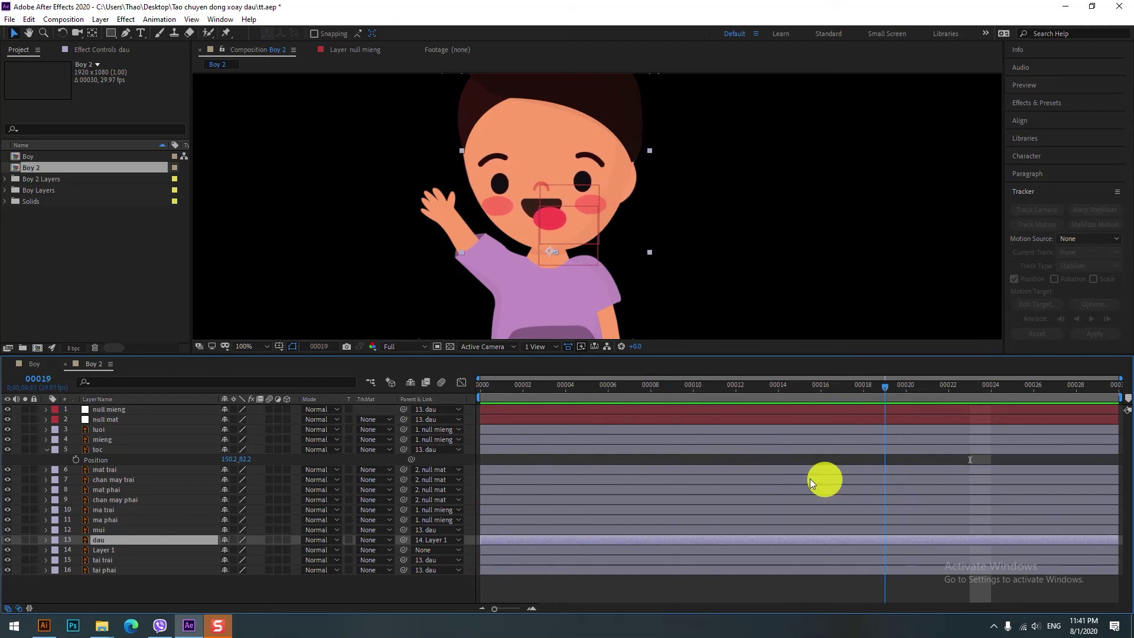
{"action": "left_click_drag", "start_coordinate": [646, 470], "coordinate": [649, 466]}
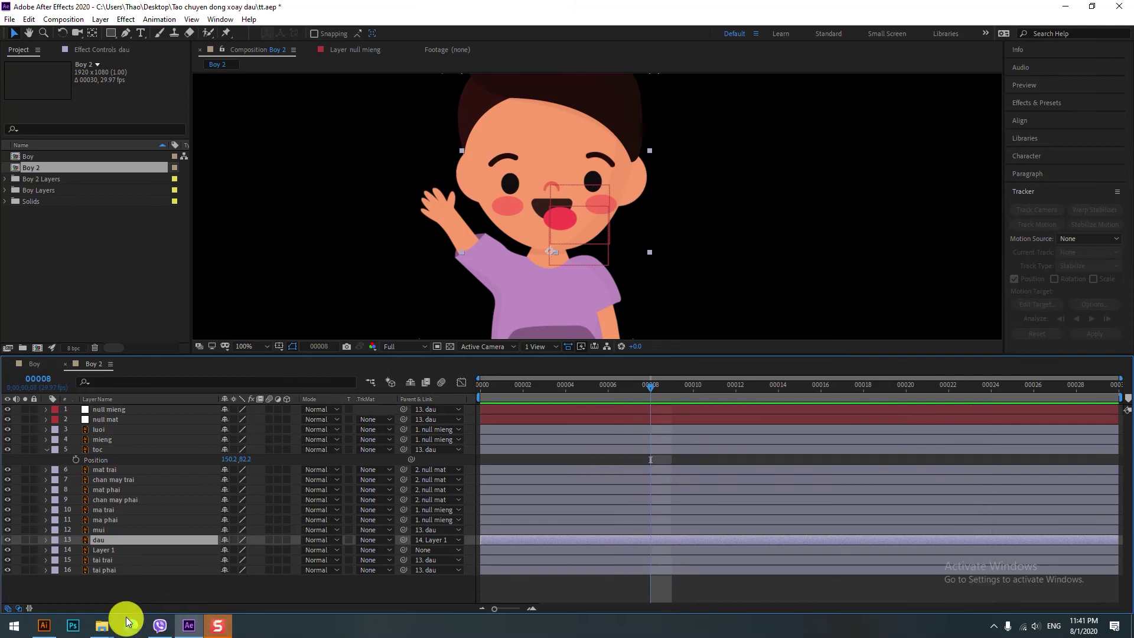
{"action": "left_click", "coordinate": [26, 362]}
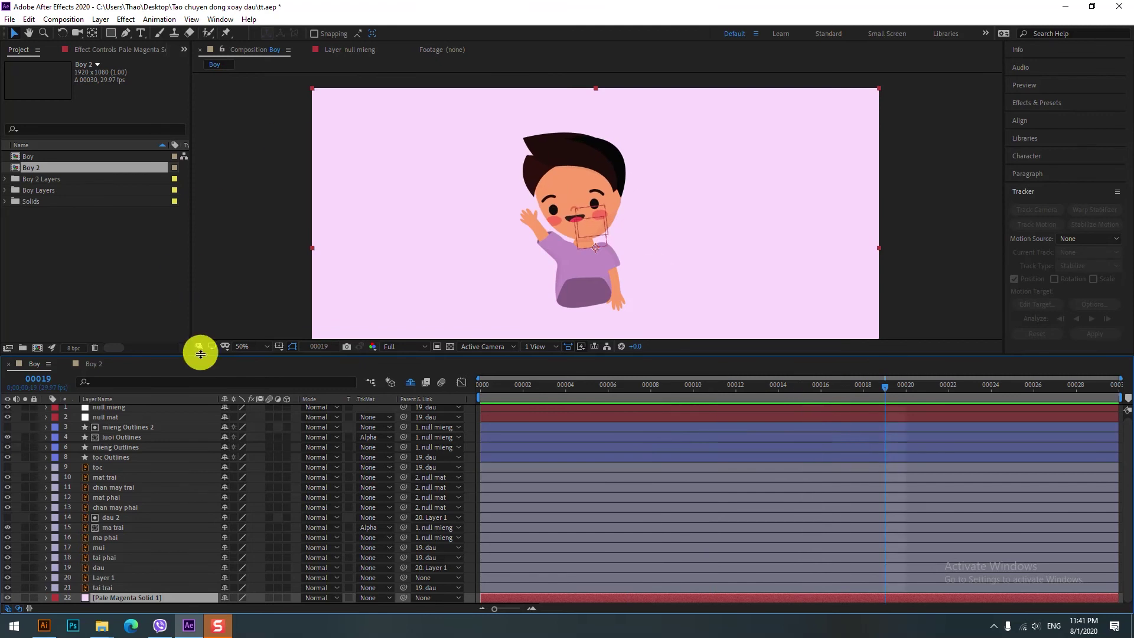
{"action": "left_click", "coordinate": [91, 366]}
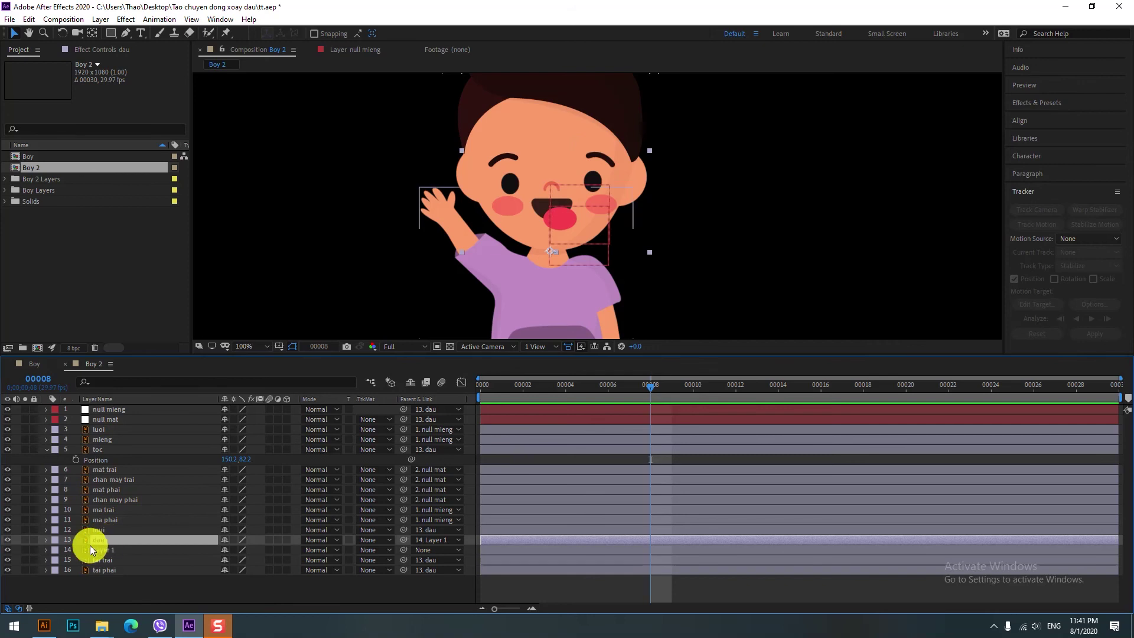
Step: Key dau's Rotation at 0° on frame 8 and about -8° on frame 21
{"action": "key", "text": "r"}
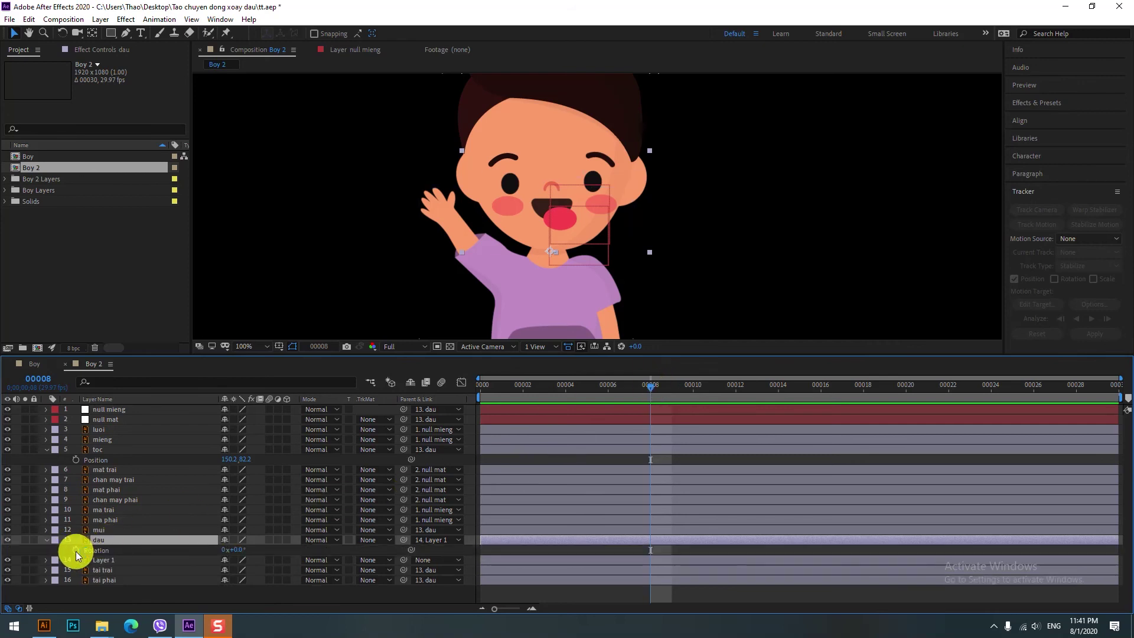
{"action": "left_click", "coordinate": [76, 550]}
{"action": "left_click_drag", "start_coordinate": [650, 387], "coordinate": [929, 409]}
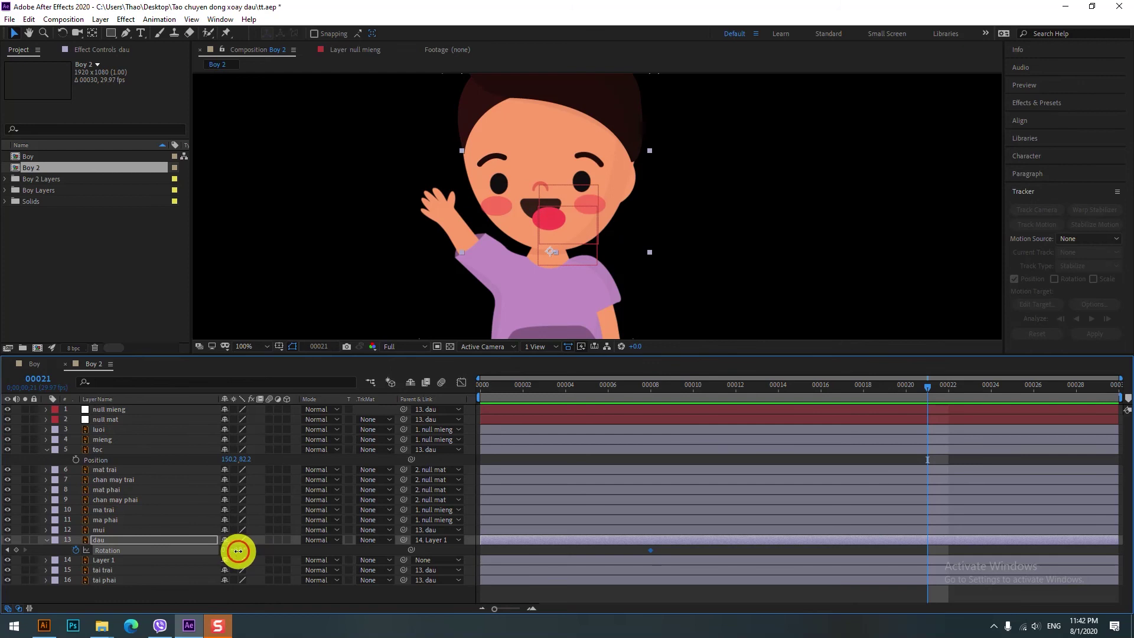
{"action": "left_click_drag", "start_coordinate": [238, 551], "coordinate": [233, 553]}
Step: Preview the head tilt back to frame 8 and duplicate the dau layer
{"action": "mouse_move", "coordinate": [925, 391]}
{"action": "left_mouse_down"}
{"action": "mouse_move", "coordinate": [764, 440]}
{"action": "mouse_move", "coordinate": [594, 471]}
{"action": "mouse_move", "coordinate": [947, 495]}
{"action": "left_mouse_up"}
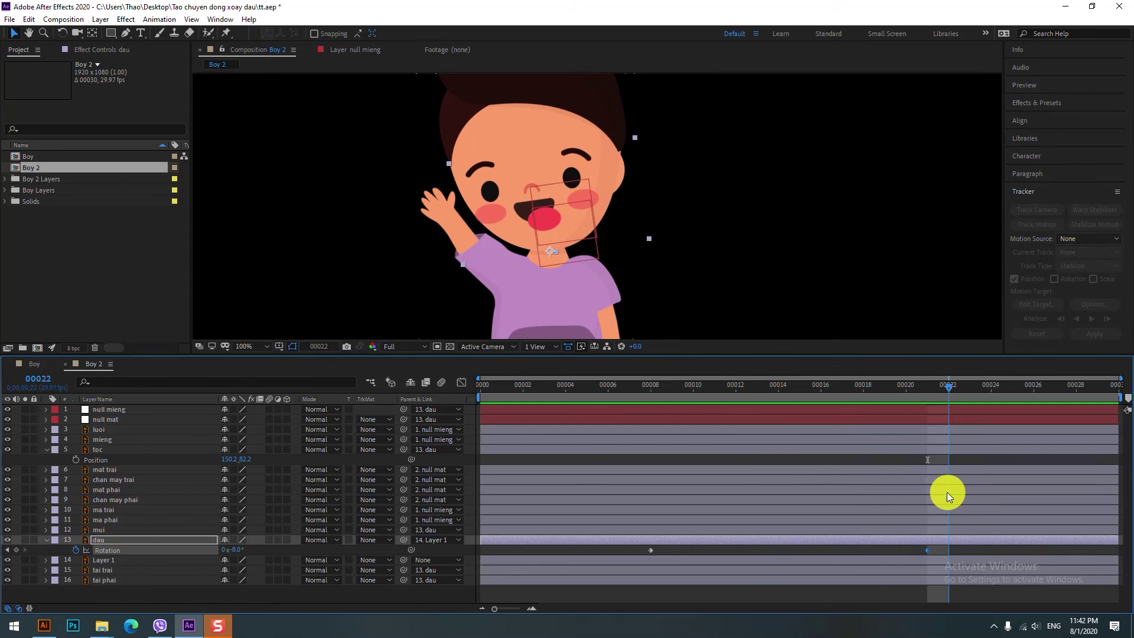
{"action": "left_click_drag", "start_coordinate": [947, 495], "coordinate": [650, 494]}
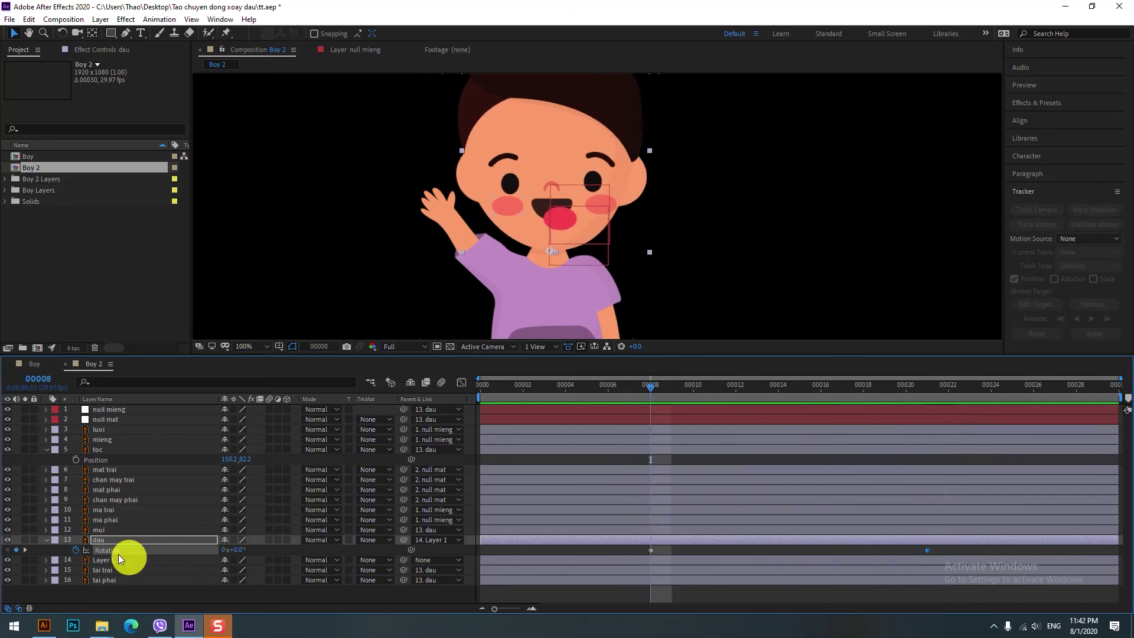
{"action": "left_click", "coordinate": [94, 540]}
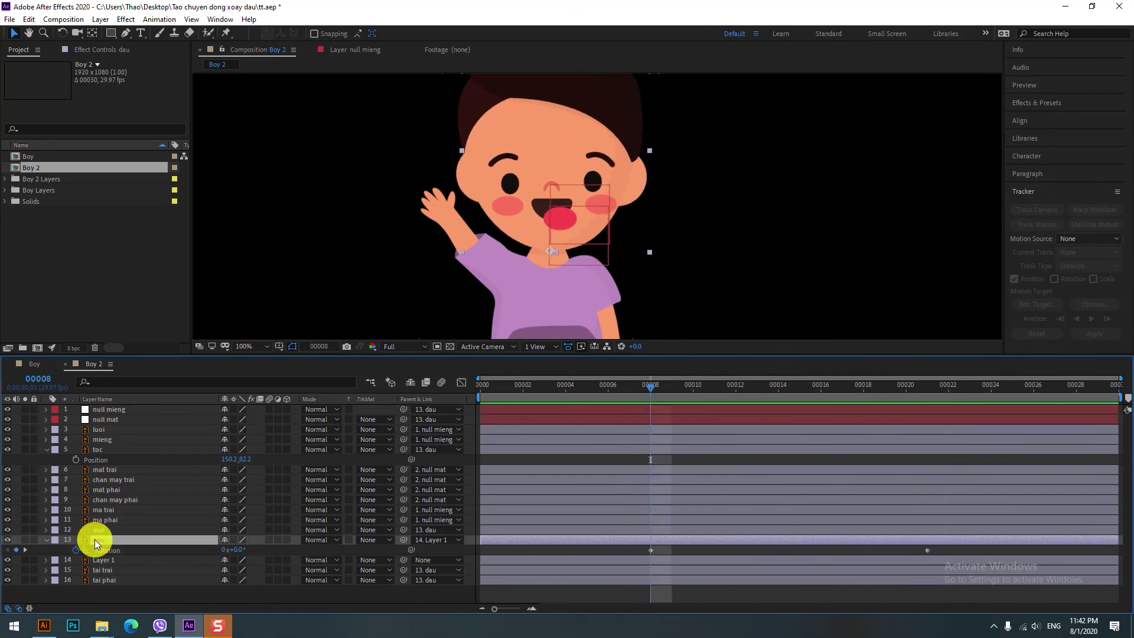
{"action": "key", "text": "ctrl+d"}
Step: Place the dau 2 head copy above ma trai and set it as ma trai's Alpha Matte
{"action": "left_click_drag", "start_coordinate": [99, 538], "coordinate": [111, 509]}
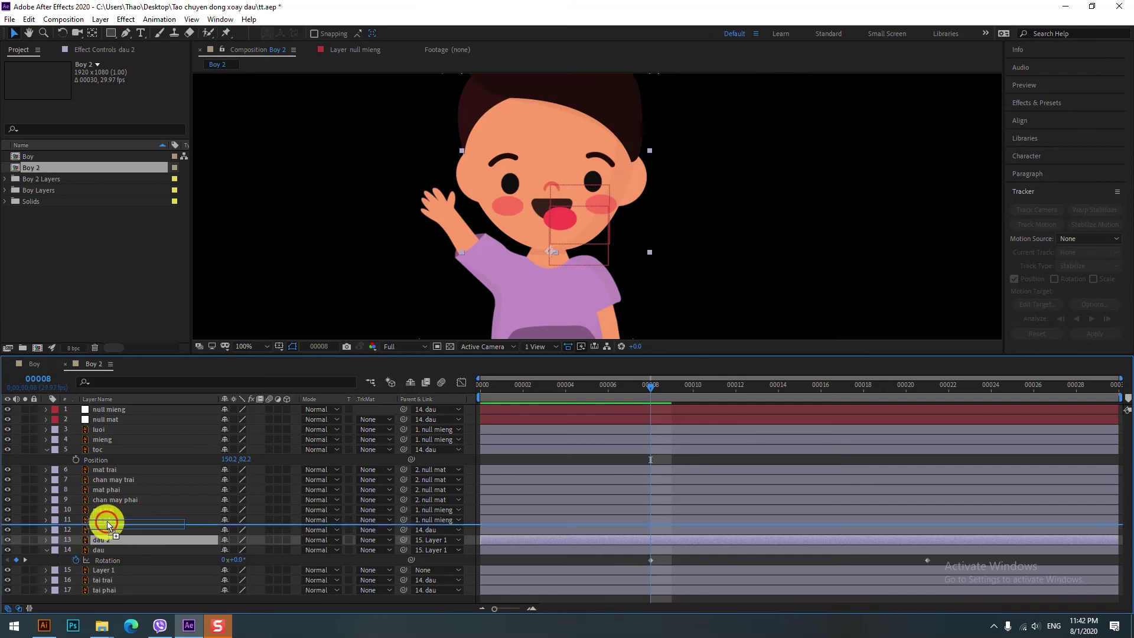
{"action": "left_click", "coordinate": [113, 520]}
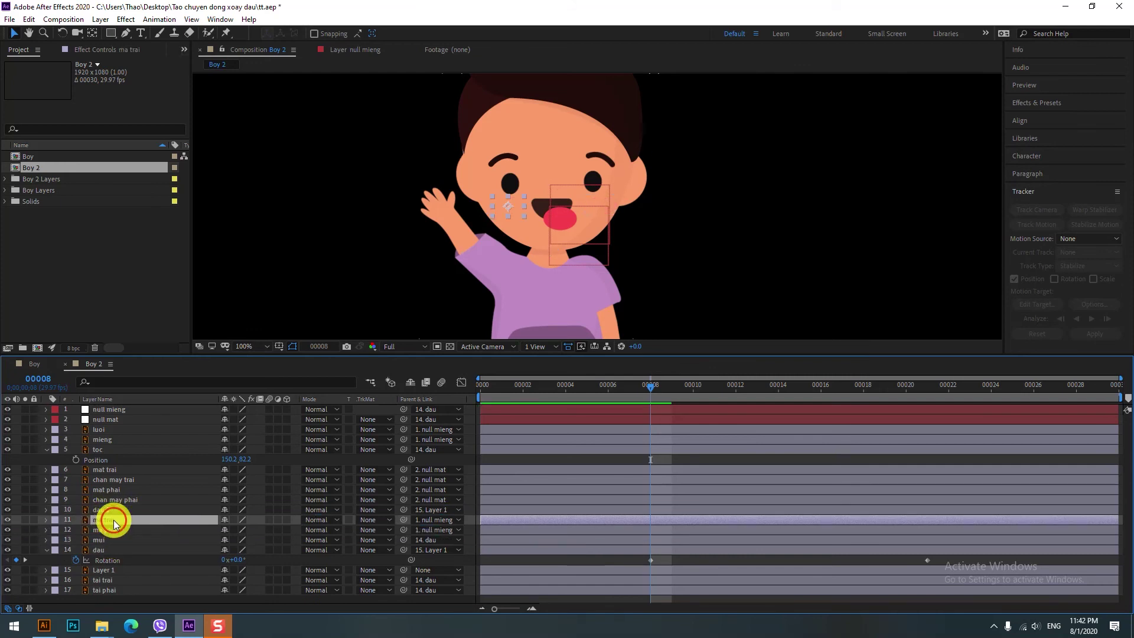
{"action": "left_click", "coordinate": [385, 518]}
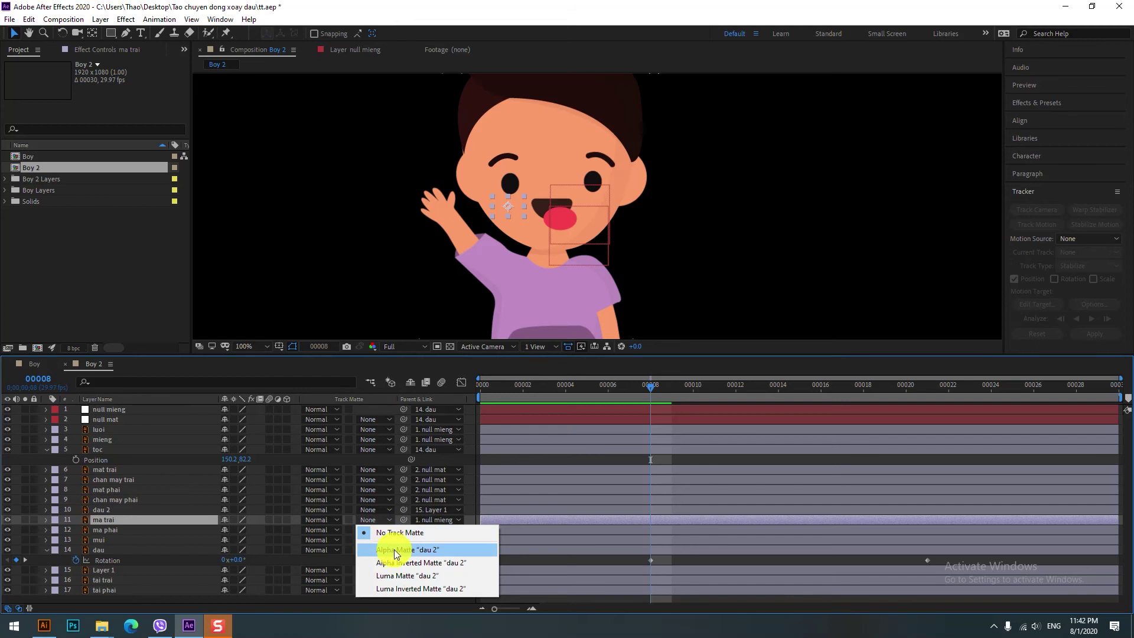
{"action": "left_click", "coordinate": [394, 549]}
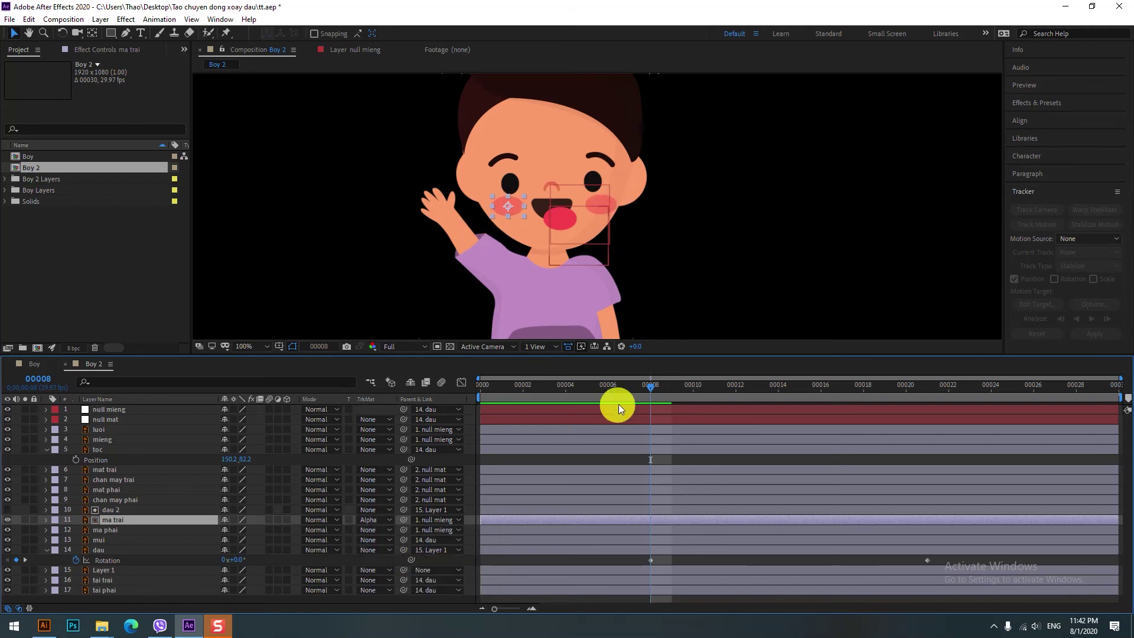
Step: Scrub frames 18–22 to check the cheek is clipped by the tilted head
{"action": "left_click_drag", "start_coordinate": [649, 388], "coordinate": [948, 427]}
{"action": "key", "text": "period"}
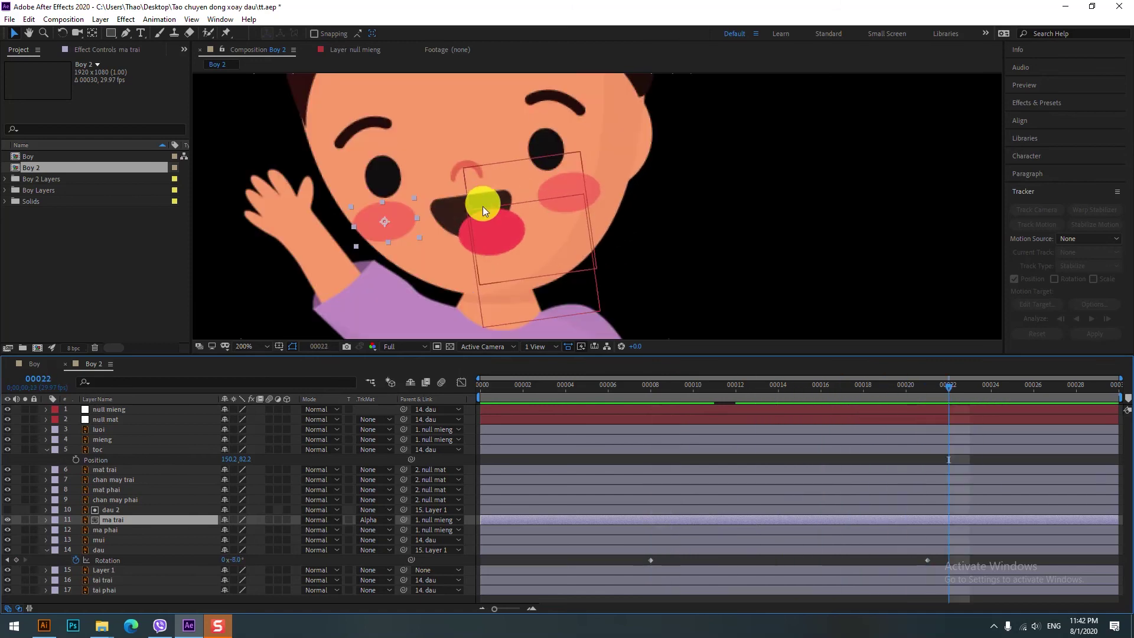
{"action": "scroll", "coordinate": [405, 197], "scroll_direction": "down", "scroll_amount": 2}
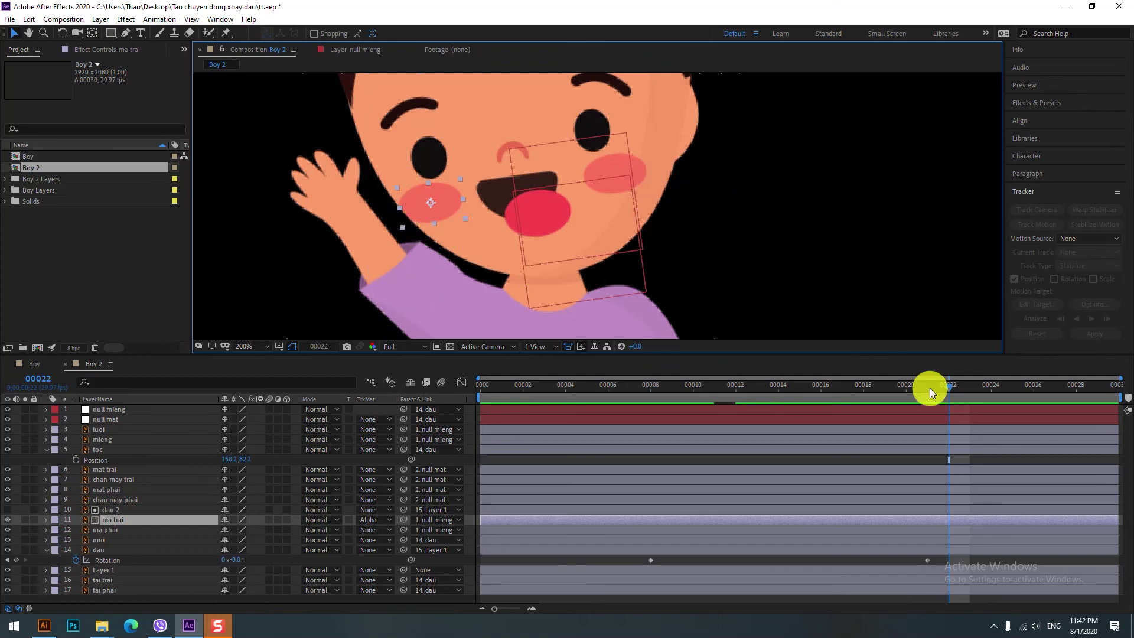
{"action": "left_click_drag", "start_coordinate": [948, 397], "coordinate": [512, 427]}
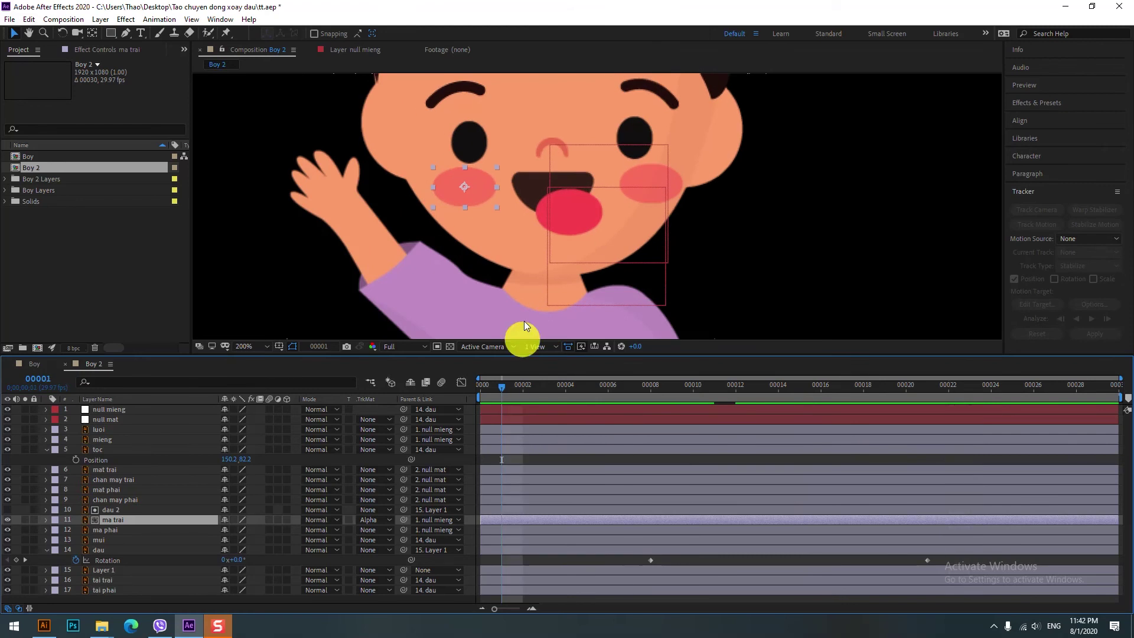
{"action": "scroll", "coordinate": [490, 118], "scroll_direction": "down", "scroll_amount": 2}
{"action": "scroll", "coordinate": [582, 140], "scroll_direction": "right", "scroll_amount": 2}
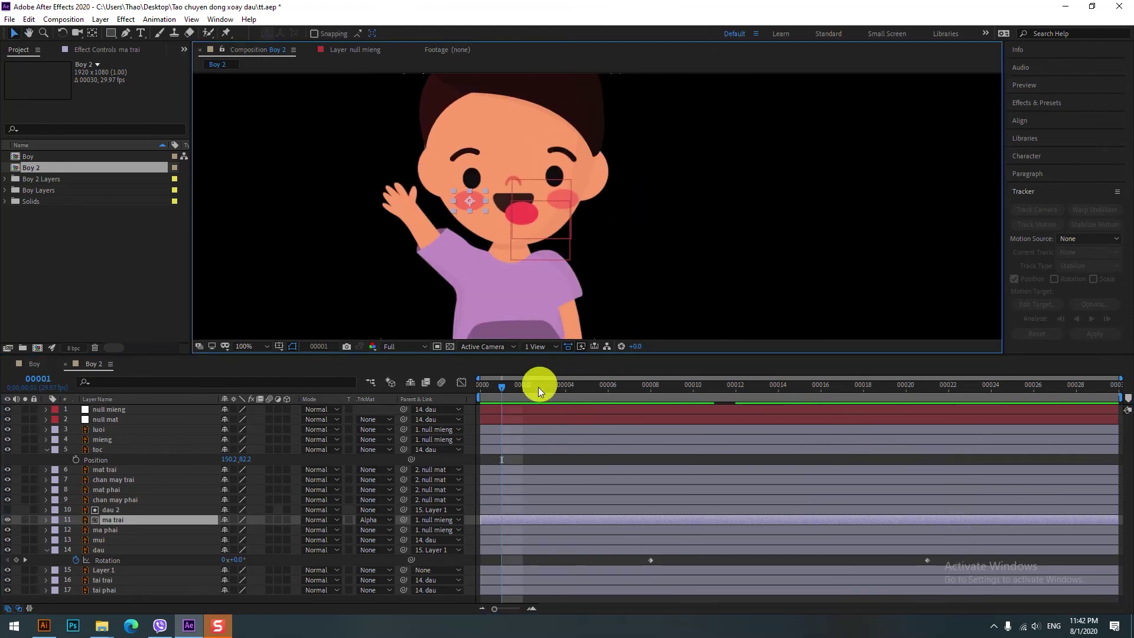
{"action": "mouse_move", "coordinate": [527, 398]}
{"action": "left_mouse_down"}
{"action": "mouse_move", "coordinate": [905, 435]}
{"action": "mouse_move", "coordinate": [619, 432]}
{"action": "left_mouse_up"}
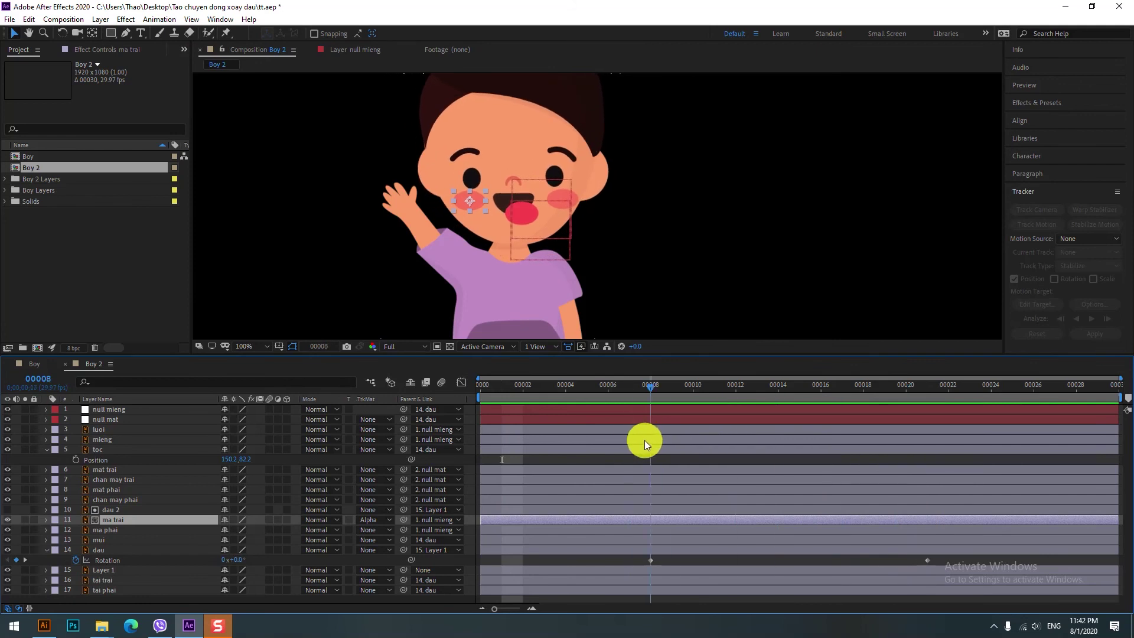
Step: Create luoi Outlines and mieng Outlines shape layers from the tongue and mouth, then select the originals
{"action": "left_click", "coordinate": [103, 439]}
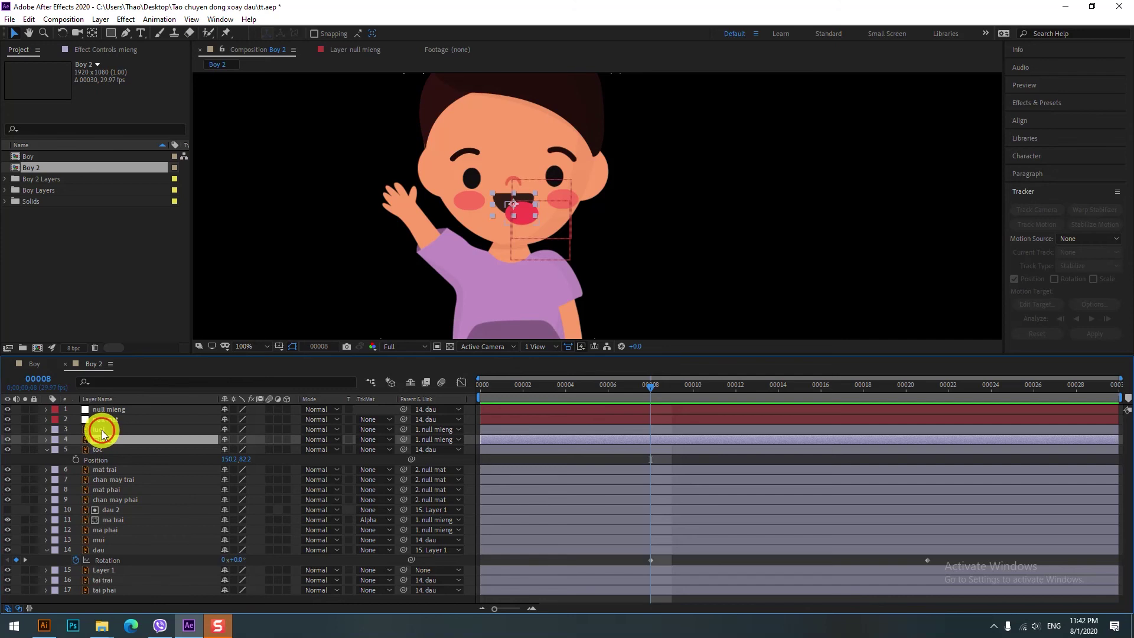
{"action": "left_click", "coordinate": [102, 430], "text": "shift"}
{"action": "right_click", "coordinate": [122, 431]}
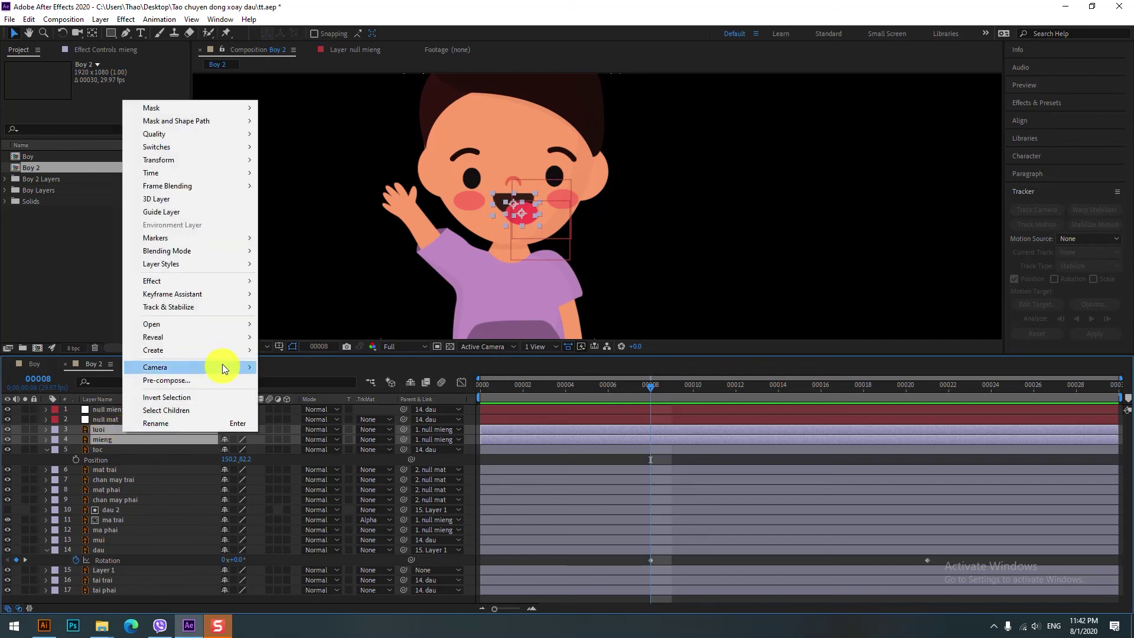
{"action": "mouse_move", "coordinate": [164, 353]}
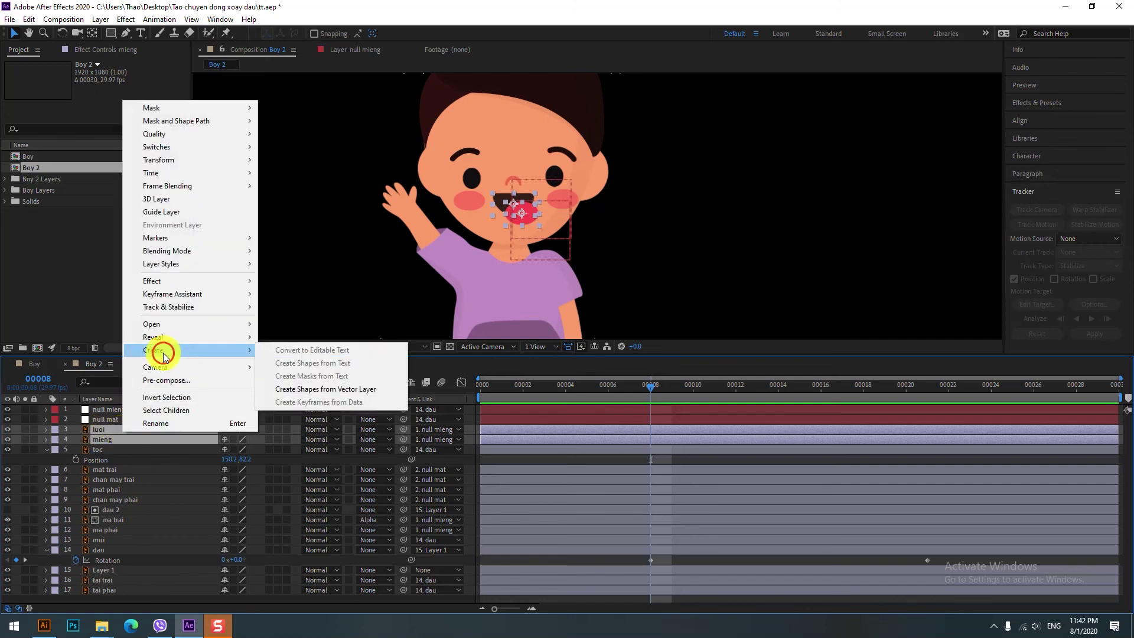
{"action": "left_click", "coordinate": [330, 391]}
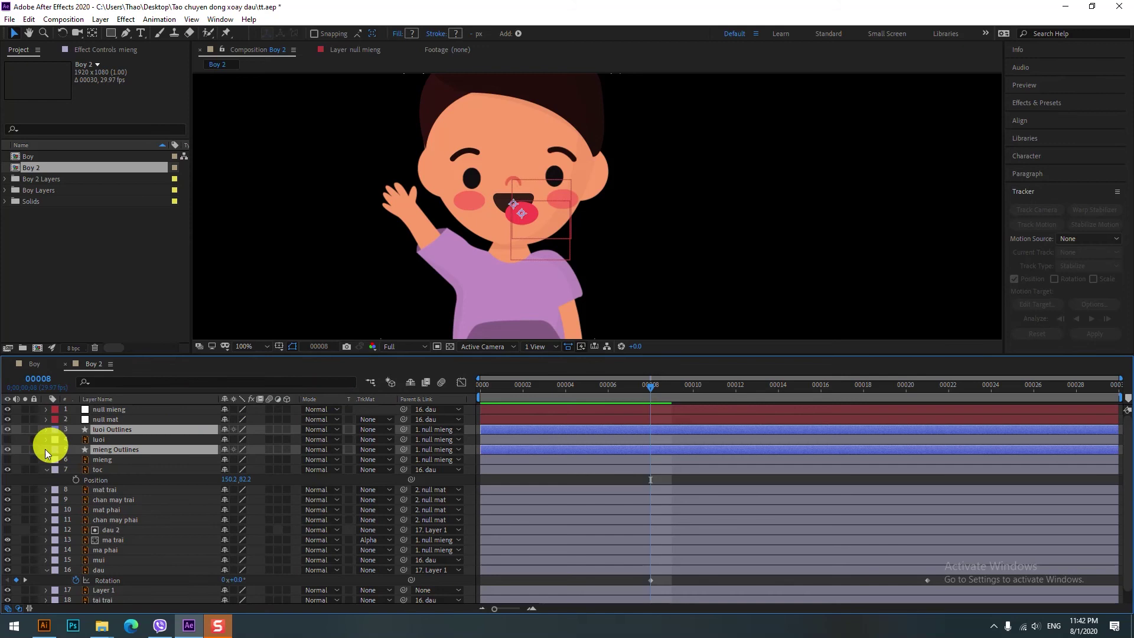
{"action": "left_click", "coordinate": [102, 440]}
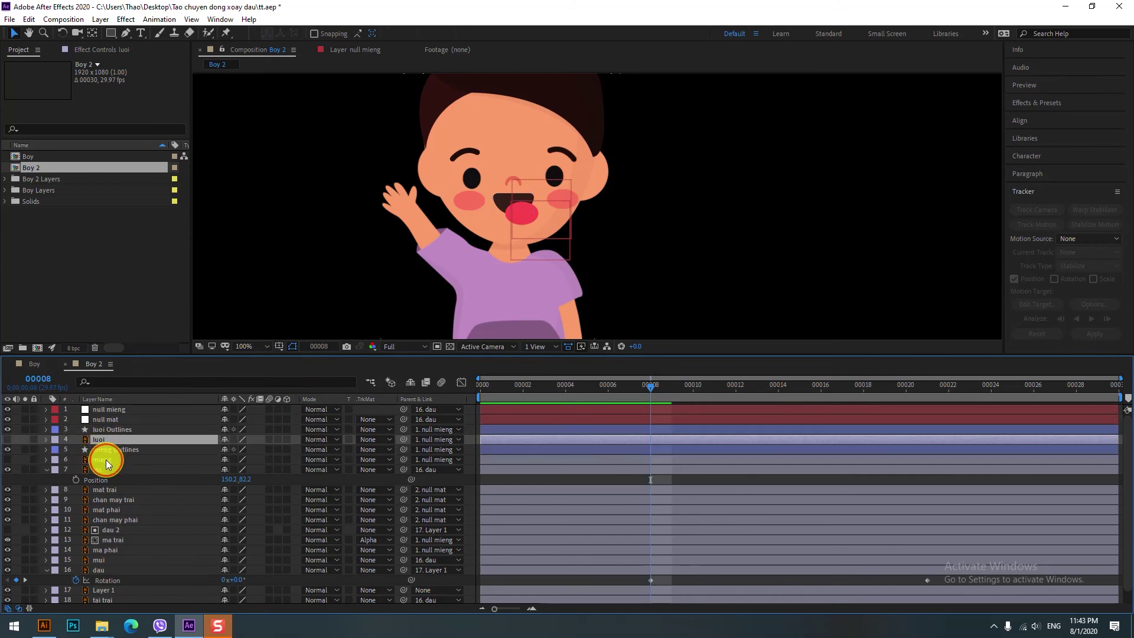
{"action": "left_click", "coordinate": [105, 460], "text": "ctrl"}
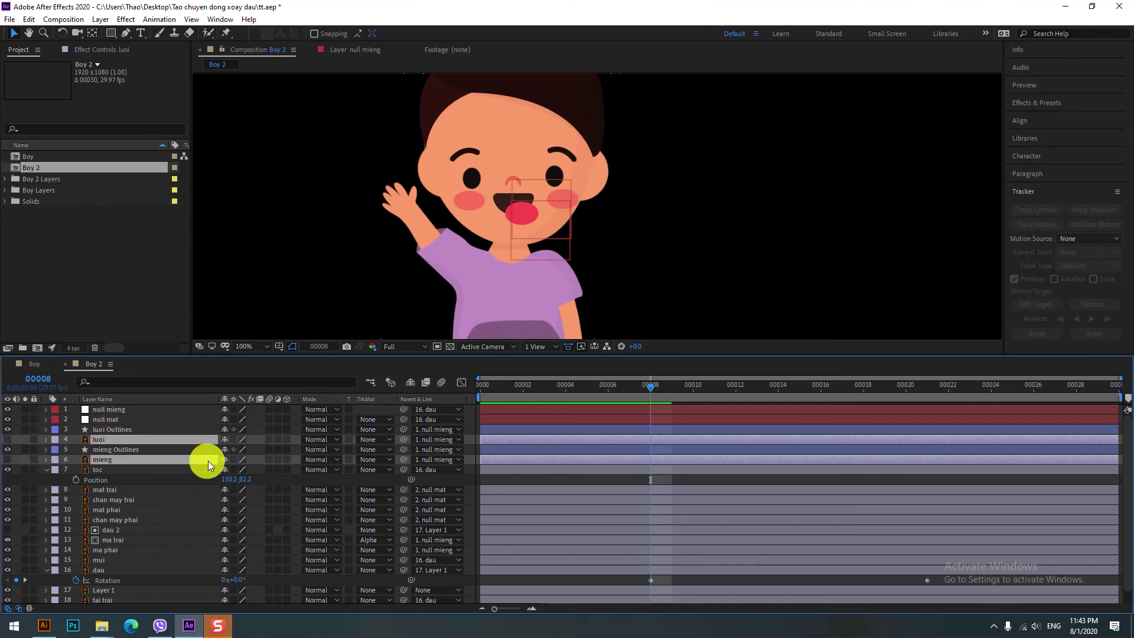
Step: Make the original luoi and mieng layers shy, hide them, and twirl open both Outlines layers
{"action": "left_click", "coordinate": [224, 438]}
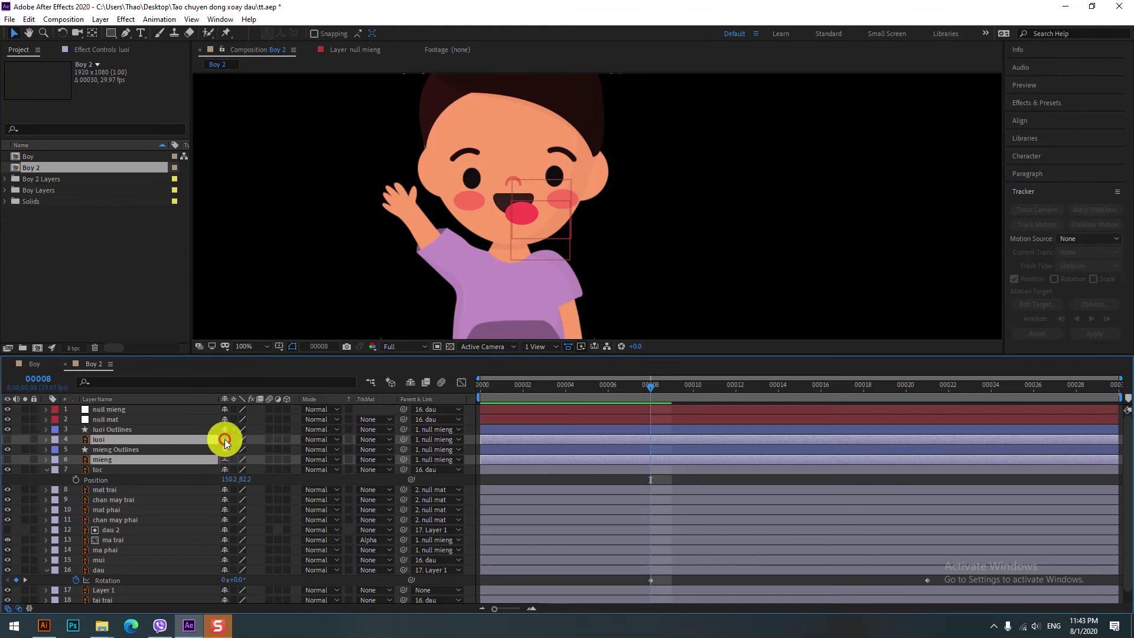
{"action": "left_click", "coordinate": [411, 381]}
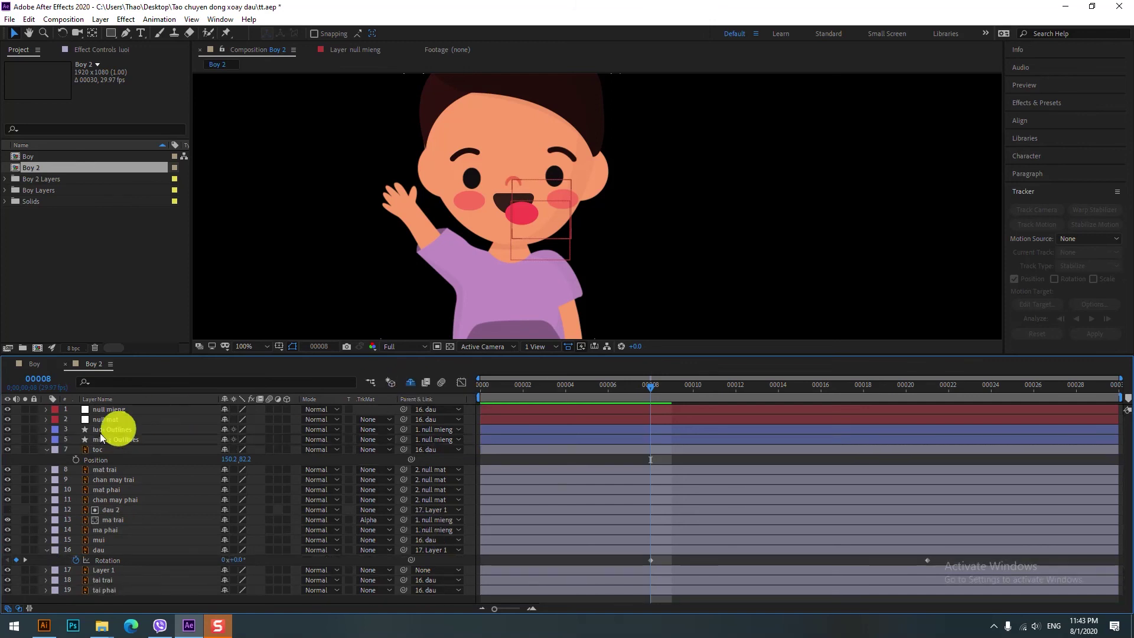
{"action": "left_click", "coordinate": [46, 431]}
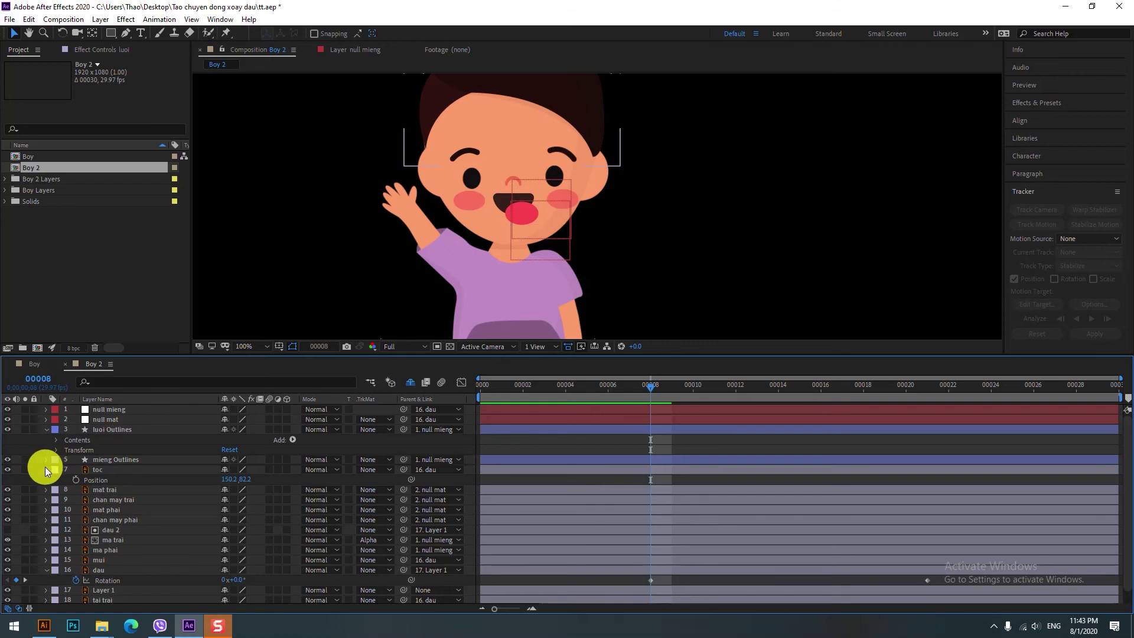
{"action": "left_click", "coordinate": [45, 462]}
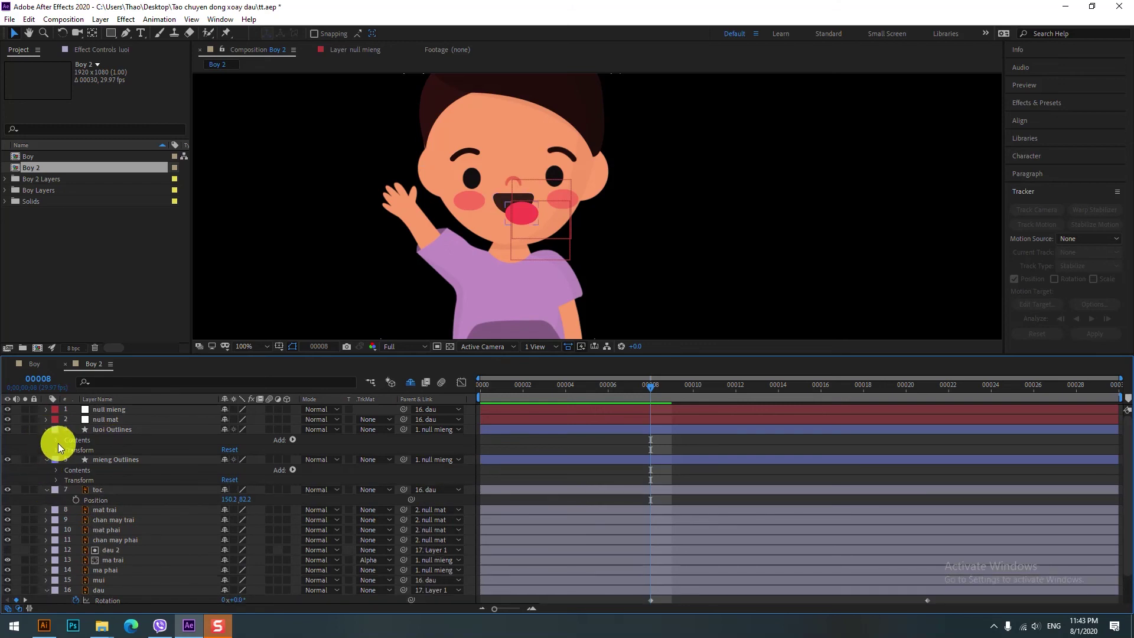
{"action": "left_click", "coordinate": [58, 443]}
{"action": "left_click", "coordinate": [64, 451]}
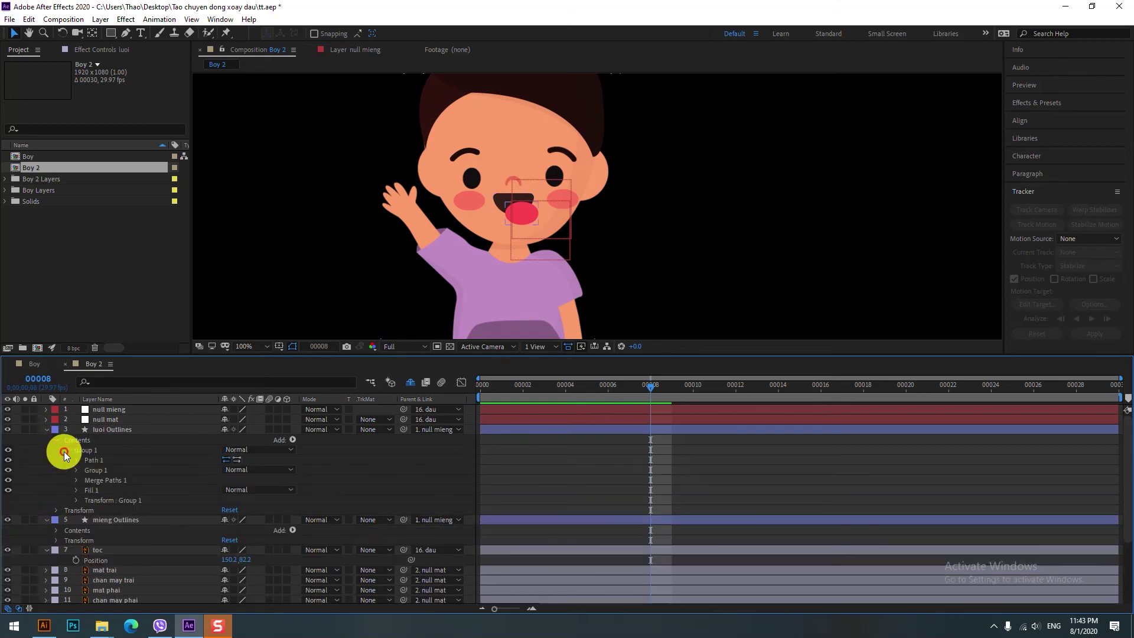
Step: Delete the nested Group 1 and Merge Paths 1 from luoi Outlines
{"action": "left_click", "coordinate": [101, 470]}
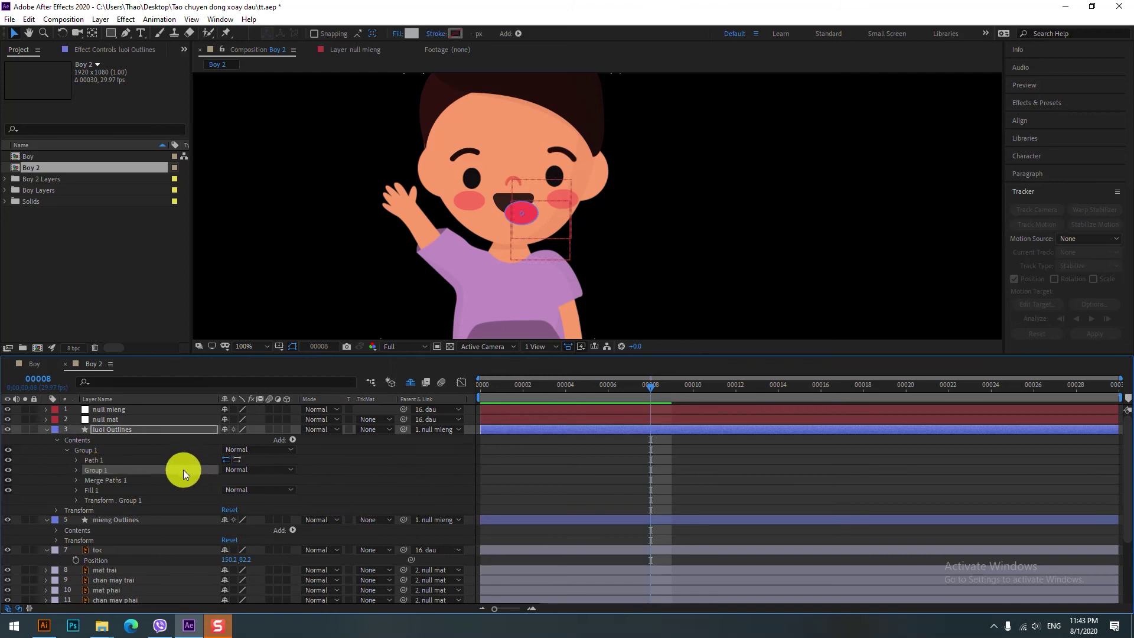
{"action": "key", "text": "Delete"}
{"action": "left_click", "coordinate": [125, 469]}
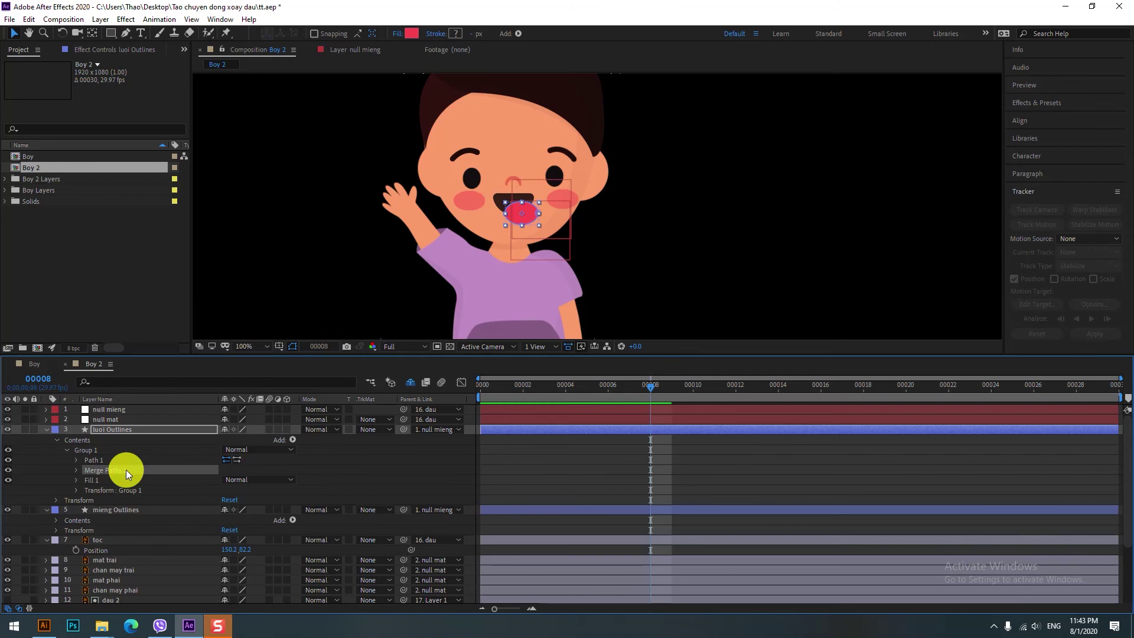
{"action": "key", "text": "Delete"}
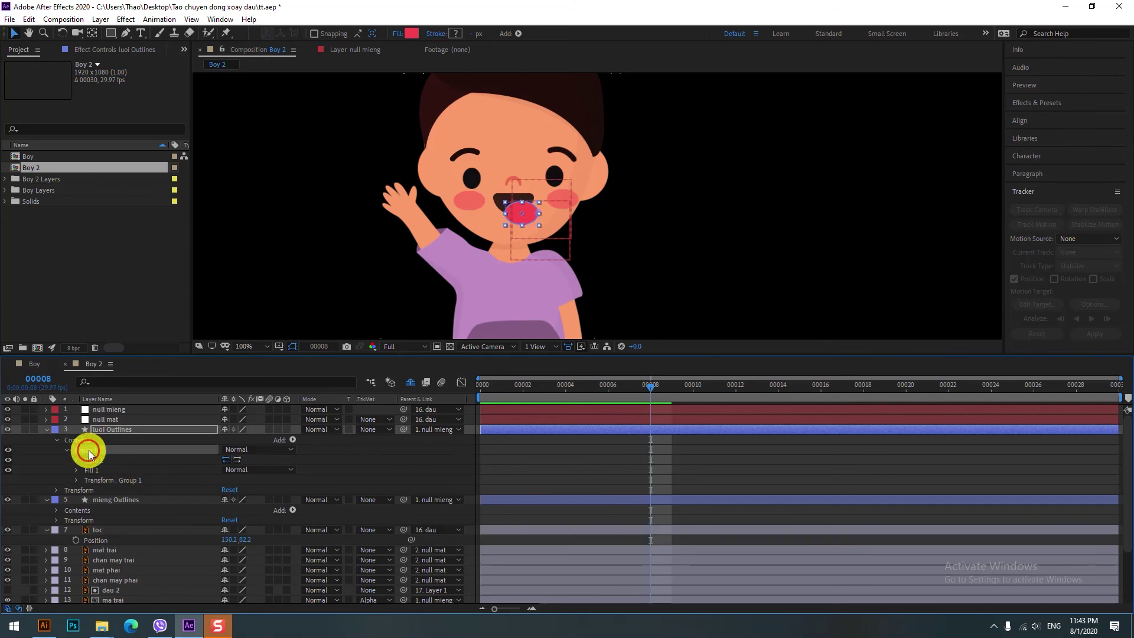
{"action": "left_click", "coordinate": [94, 460]}
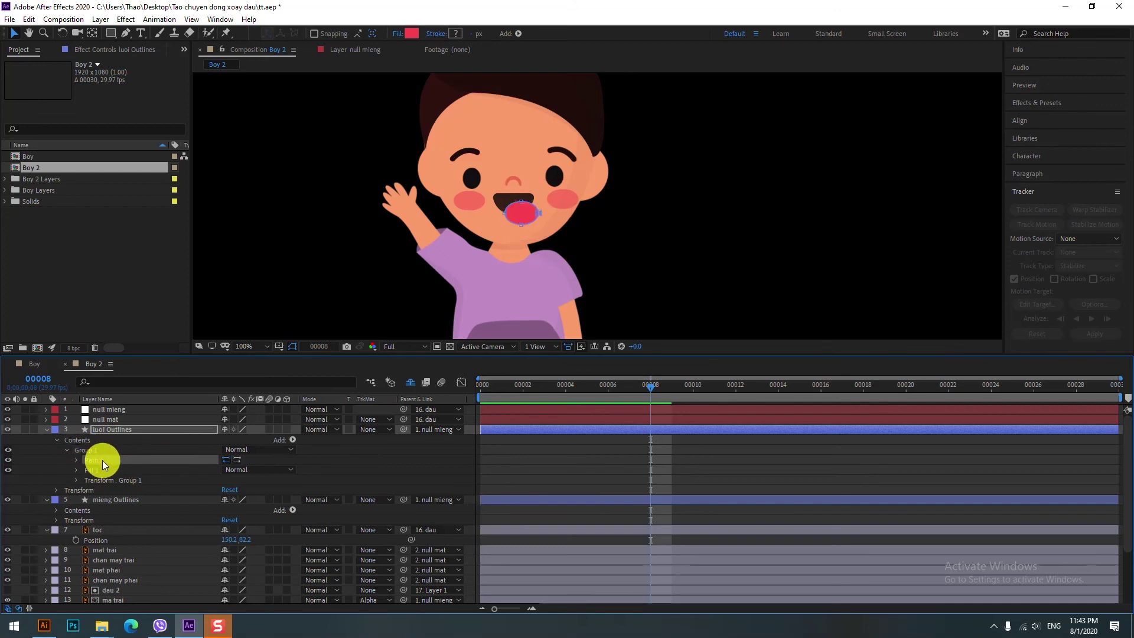
Step: Delete Merge Paths 1 and the inner Group 1 from mieng Outlines, leaving Path 1 and Fill 1
{"action": "left_click", "coordinate": [56, 511]}
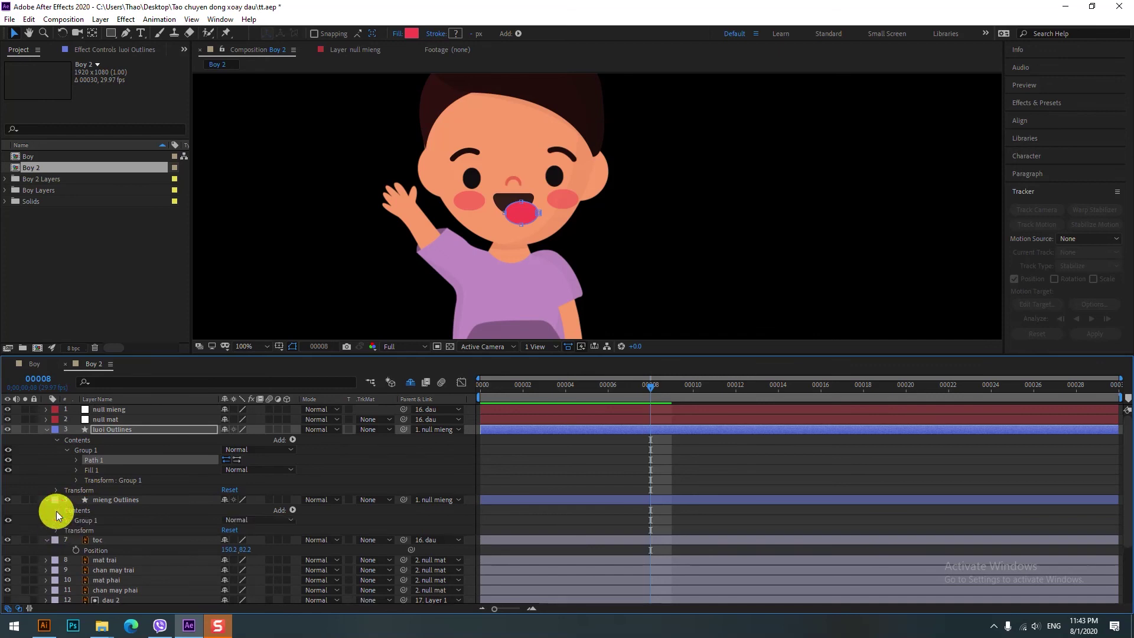
{"action": "left_click", "coordinate": [69, 522]}
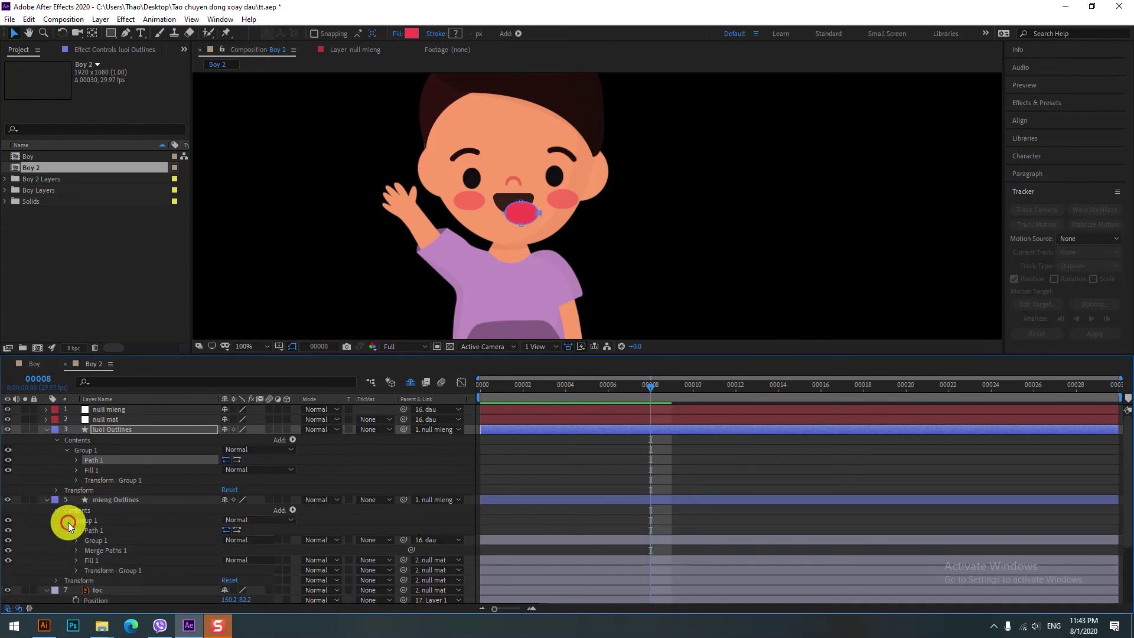
{"action": "left_click", "coordinate": [106, 551]}
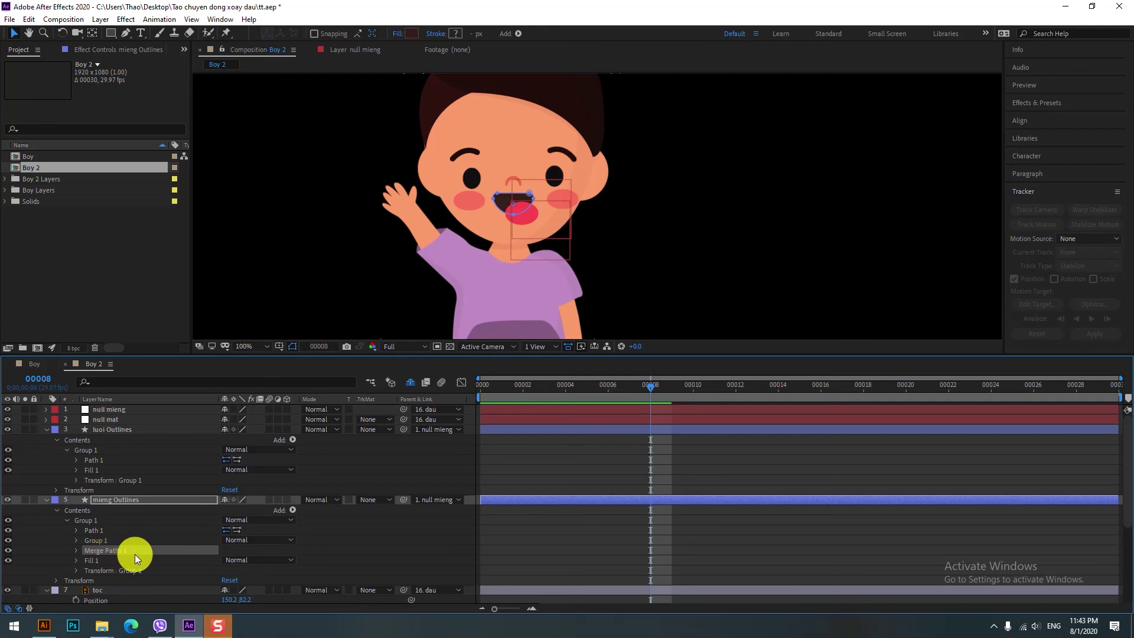
{"action": "key", "text": "Delete"}
{"action": "left_click", "coordinate": [111, 541]}
{"action": "key", "text": "Delete"}
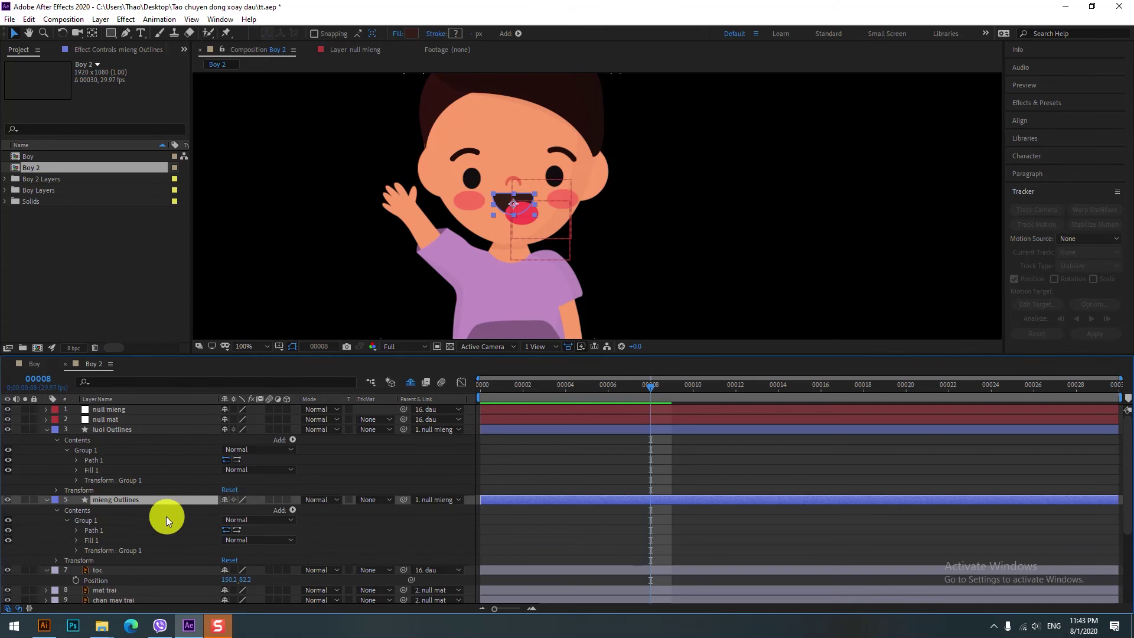
Step: Keyframe the mieng Outlines path at frame 8 and enlarge the mouth taller and wider
{"action": "left_click", "coordinate": [76, 459]}
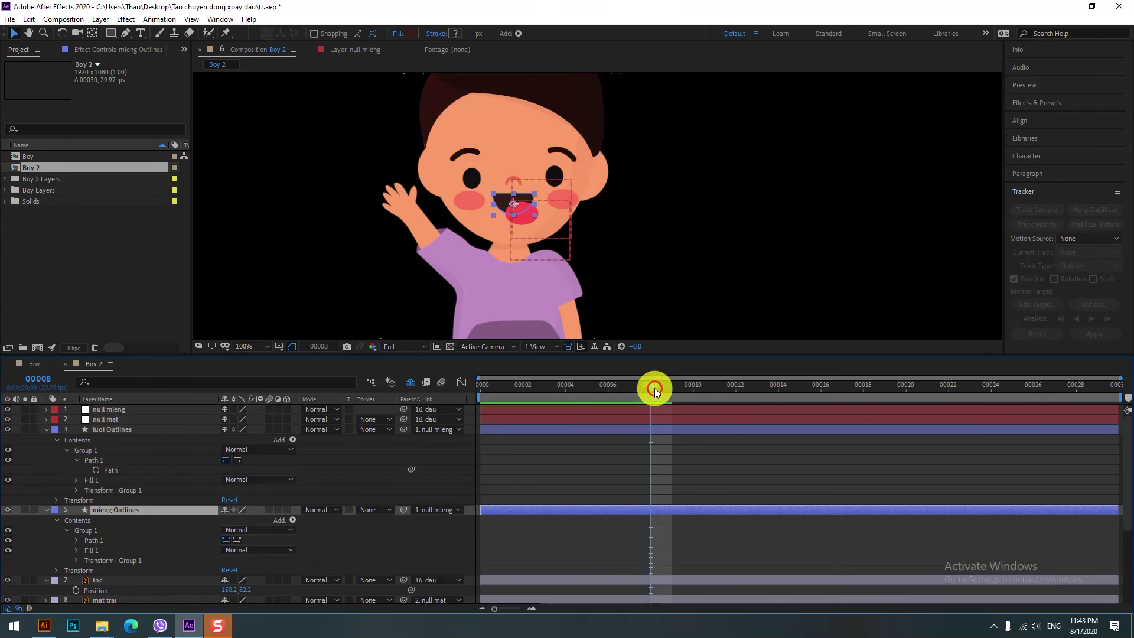
{"action": "key", "text": "period"}
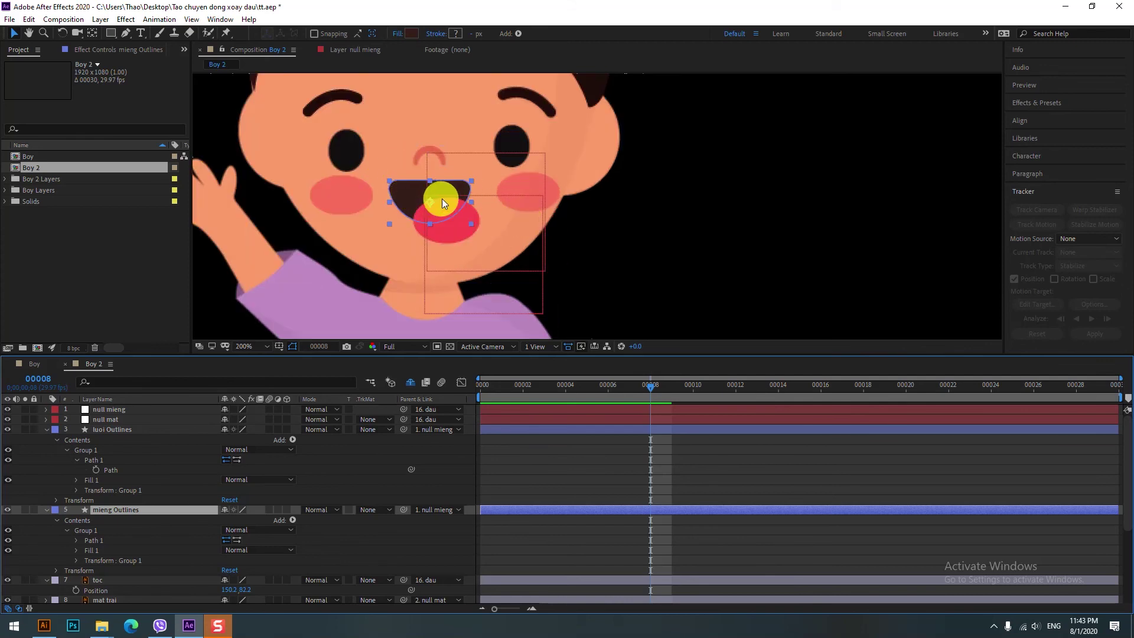
{"action": "left_click", "coordinate": [419, 228], "text": "shift"}
{"action": "left_click", "coordinate": [77, 540]}
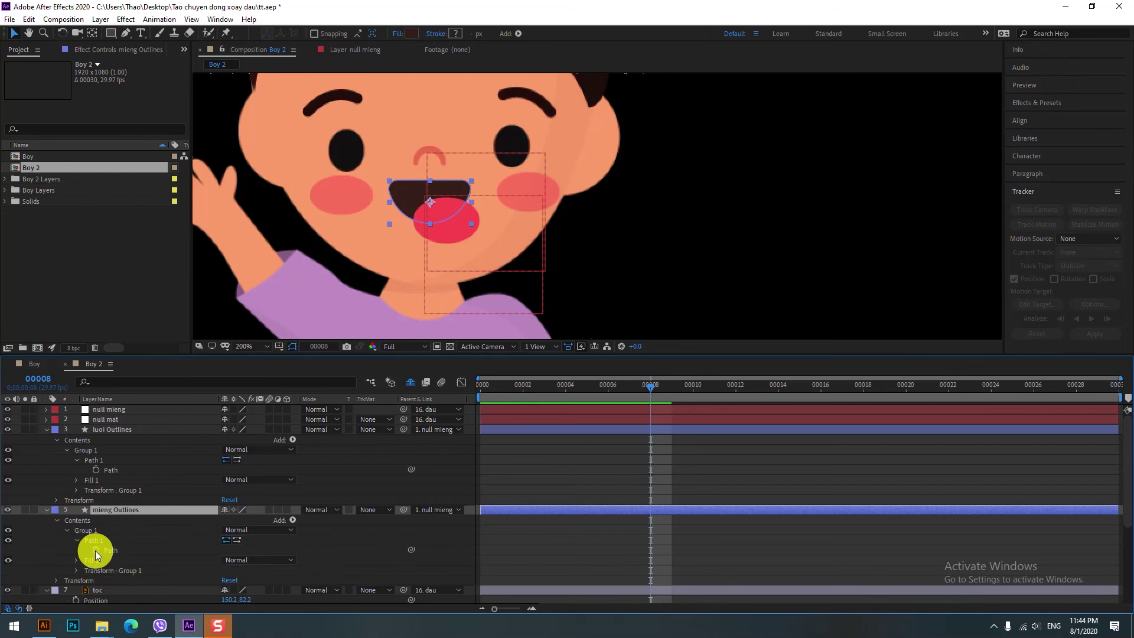
{"action": "left_click", "coordinate": [96, 550]}
{"action": "double_click", "coordinate": [435, 229]}
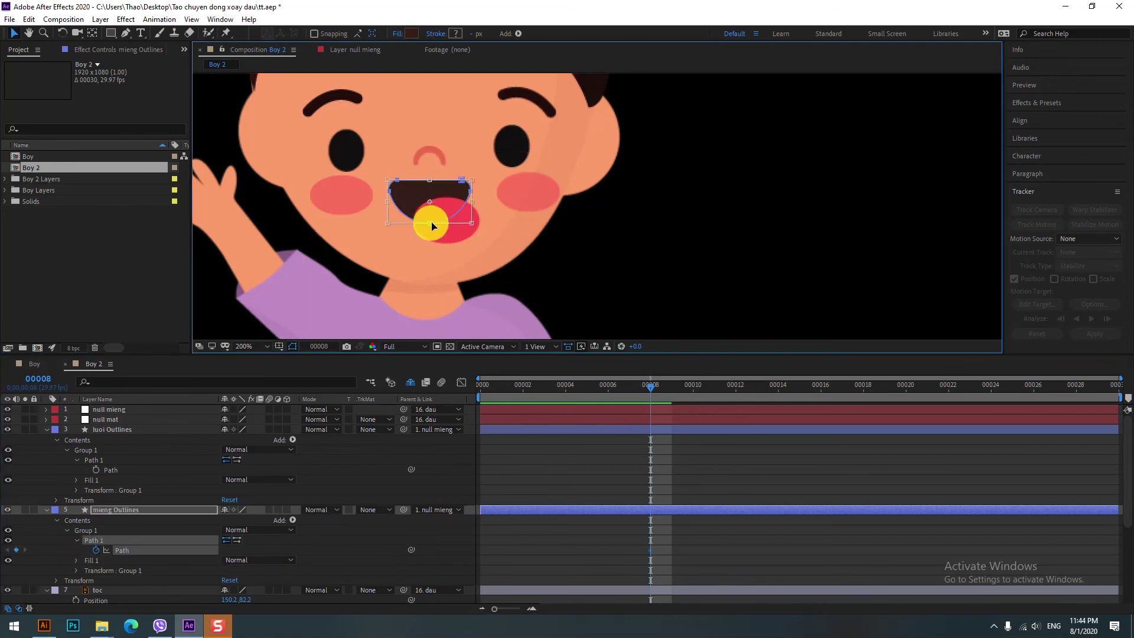
{"action": "mouse_move", "coordinate": [431, 224]}
{"action": "left_mouse_down"}
{"action": "mouse_move", "coordinate": [431, 233]}
{"action": "mouse_move", "coordinate": [476, 206]}
{"action": "left_mouse_up"}
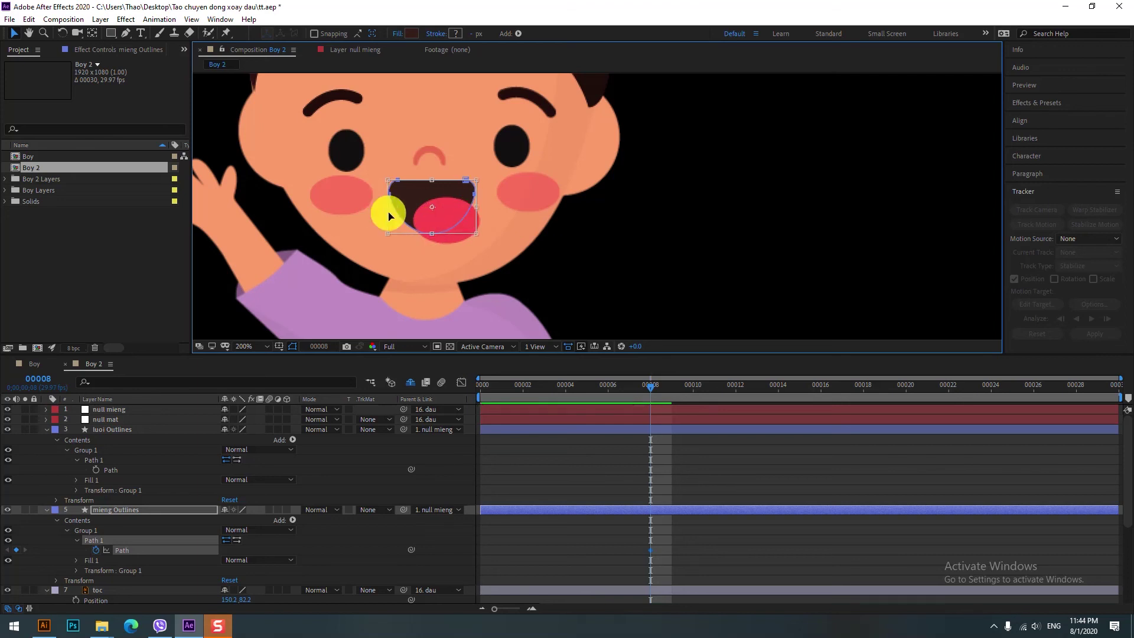
{"action": "left_click_drag", "start_coordinate": [387, 206], "coordinate": [377, 206]}
{"action": "left_click_drag", "start_coordinate": [426, 233], "coordinate": [427, 238]}
Step: Reshape the mouth smaller and tilted at frame 21, then scrub back to preview
{"action": "key", "text": "comma"}
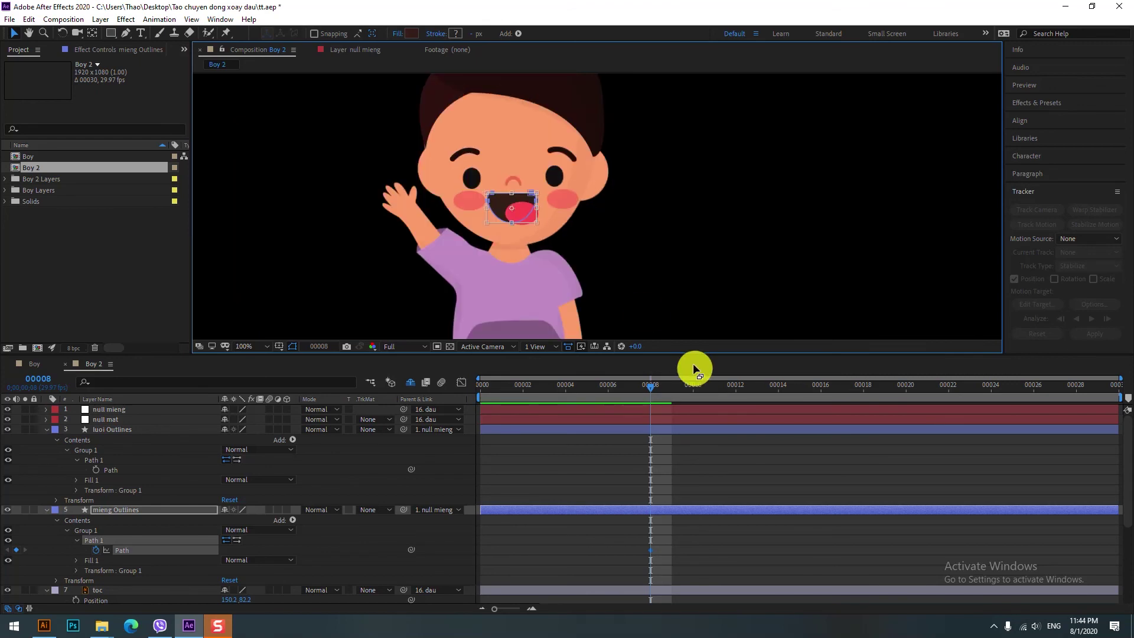
{"action": "left_click_drag", "start_coordinate": [651, 385], "coordinate": [932, 412]}
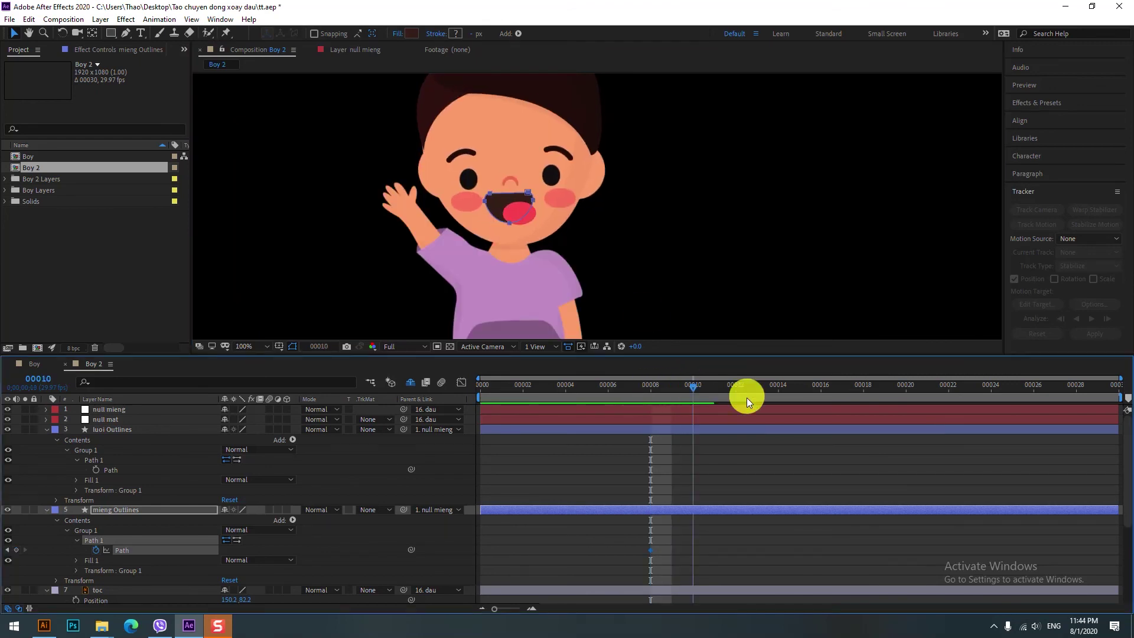
{"action": "key", "text": "period"}
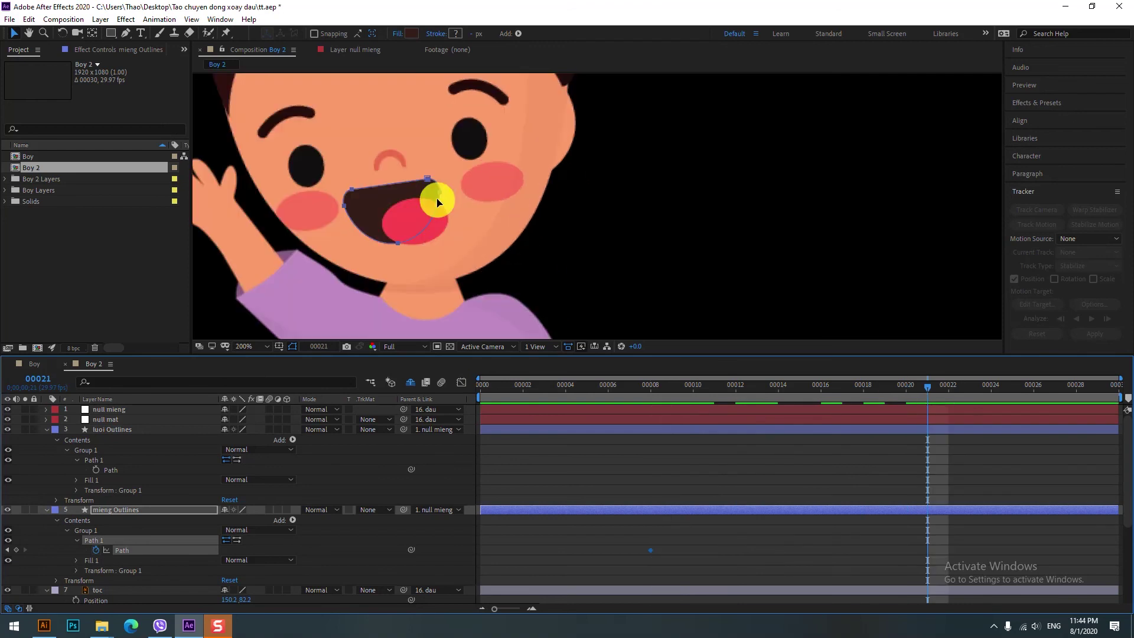
{"action": "double_click", "coordinate": [381, 189]}
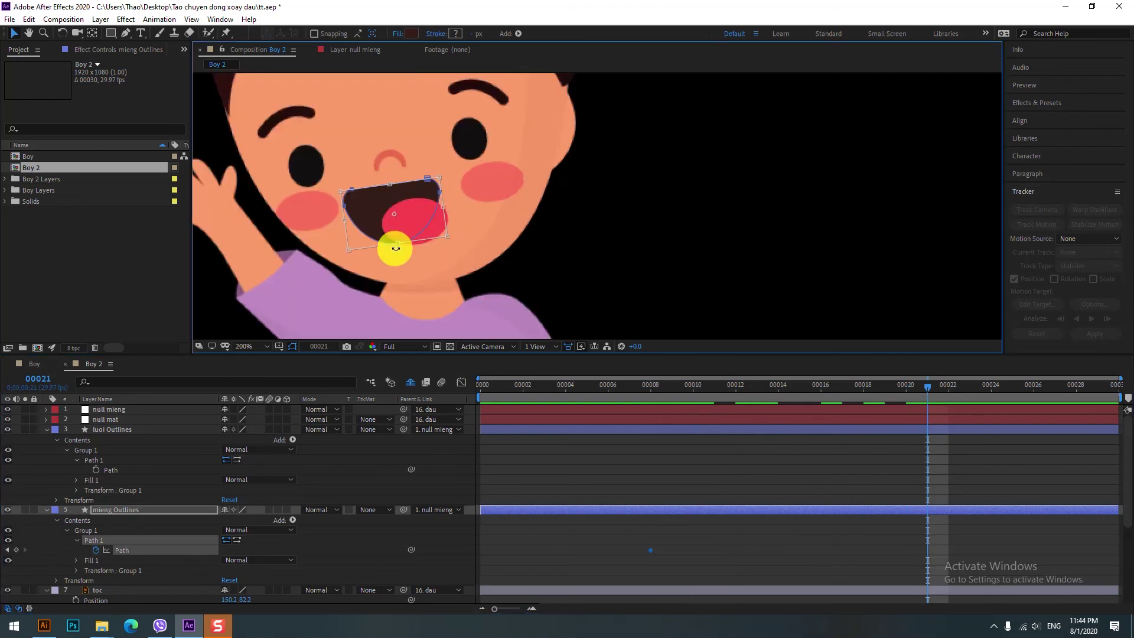
{"action": "mouse_move", "coordinate": [397, 241]}
{"action": "left_mouse_down"}
{"action": "mouse_move", "coordinate": [396, 228]}
{"action": "mouse_move", "coordinate": [354, 210]}
{"action": "left_mouse_up"}
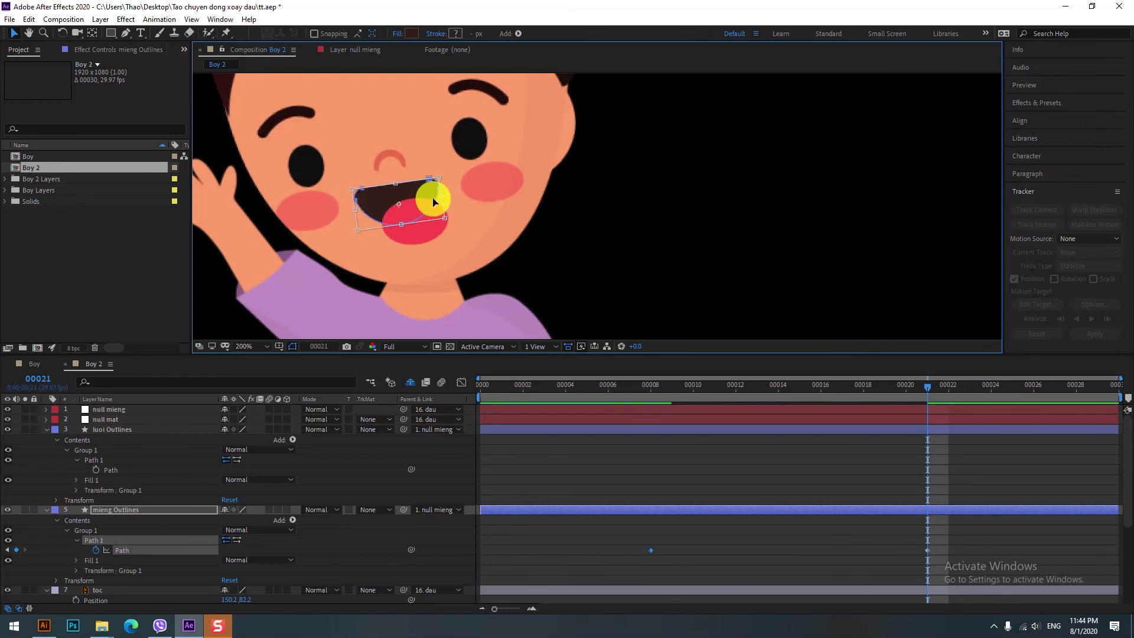
{"action": "left_click_drag", "start_coordinate": [440, 199], "coordinate": [400, 217]}
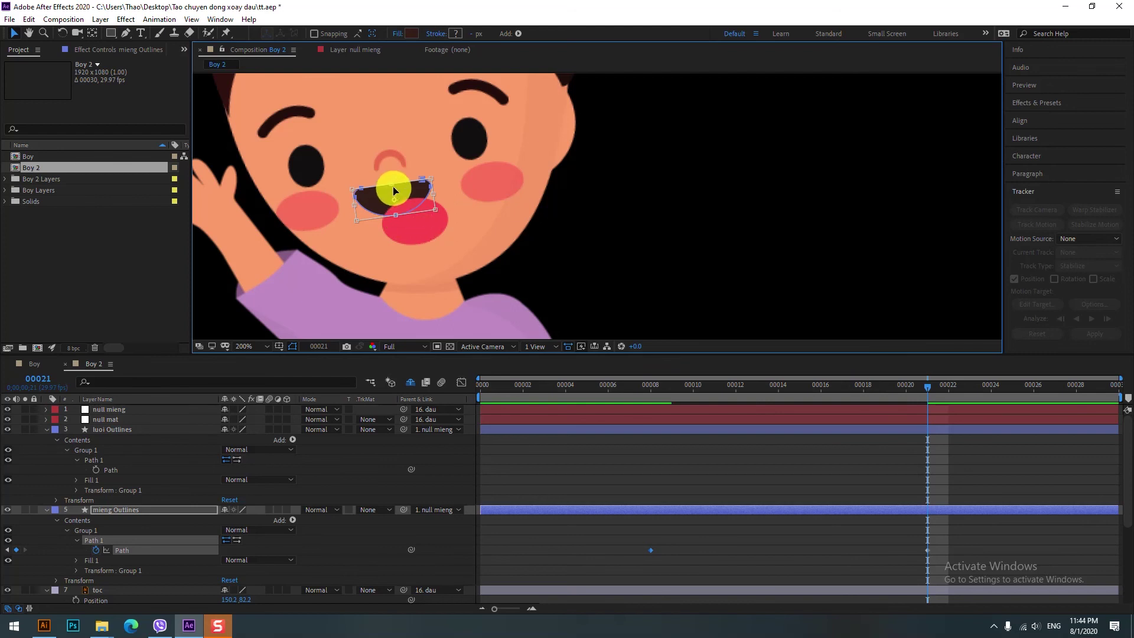
{"action": "mouse_move", "coordinate": [926, 387]}
{"action": "left_mouse_down"}
{"action": "mouse_move", "coordinate": [607, 438]}
{"action": "mouse_move", "coordinate": [768, 452]}
{"action": "mouse_move", "coordinate": [657, 454]}
{"action": "left_mouse_up"}
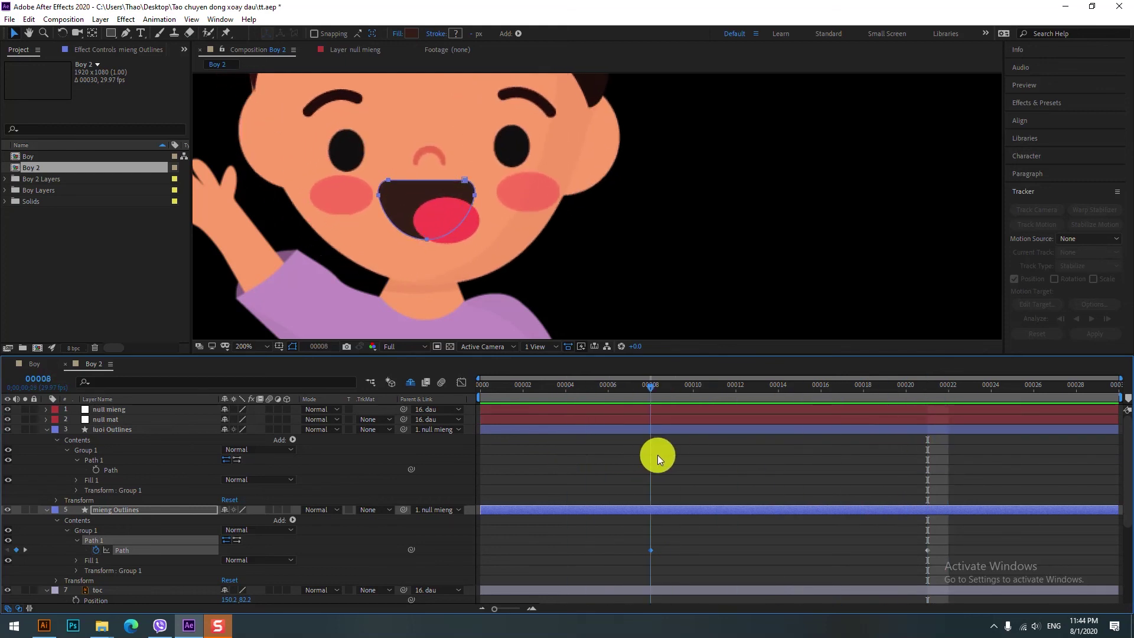
{"action": "left_click", "coordinate": [108, 430]}
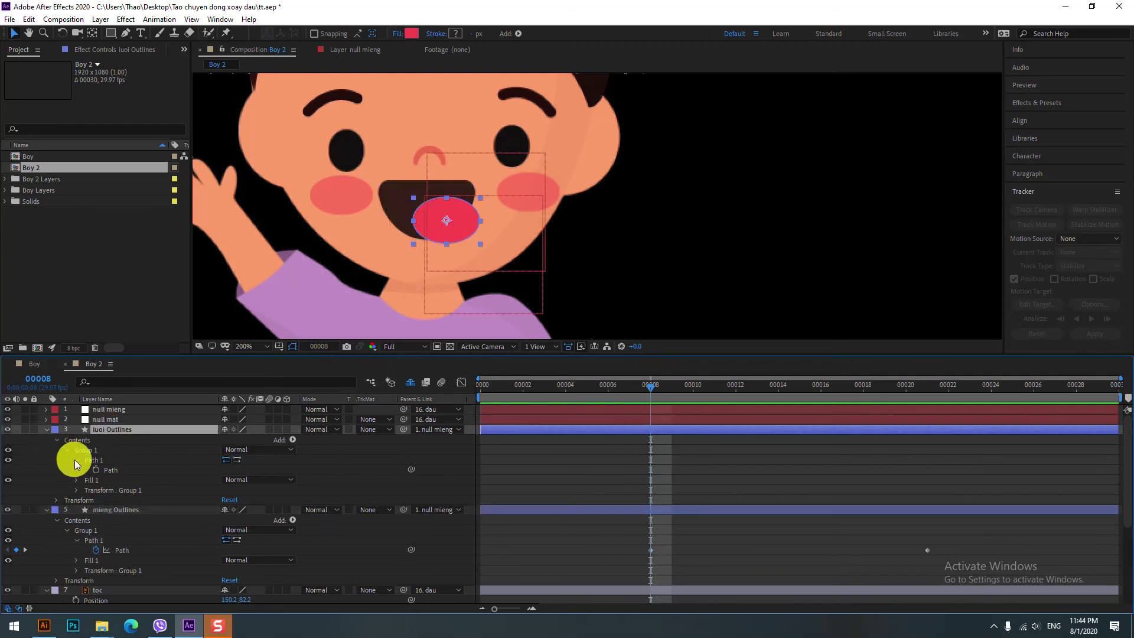
Step: Keyframe the luoi Outlines path at frame 8 and enlarge the tongue down and left
{"action": "left_click", "coordinate": [96, 471]}
{"action": "left_click", "coordinate": [96, 472]}
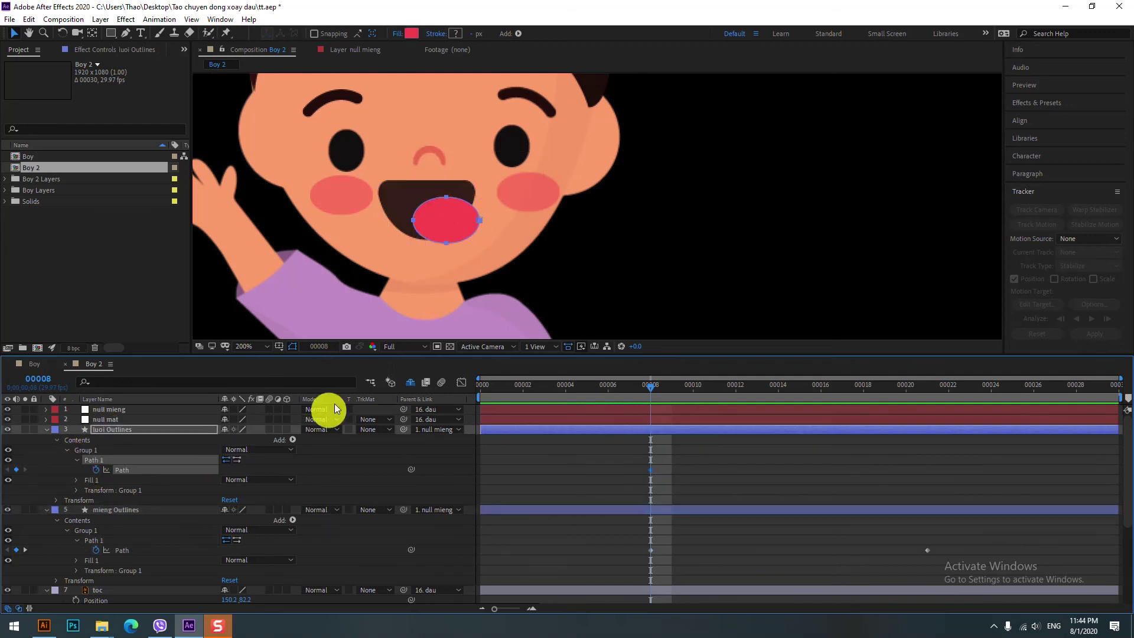
{"action": "double_click", "coordinate": [447, 203]}
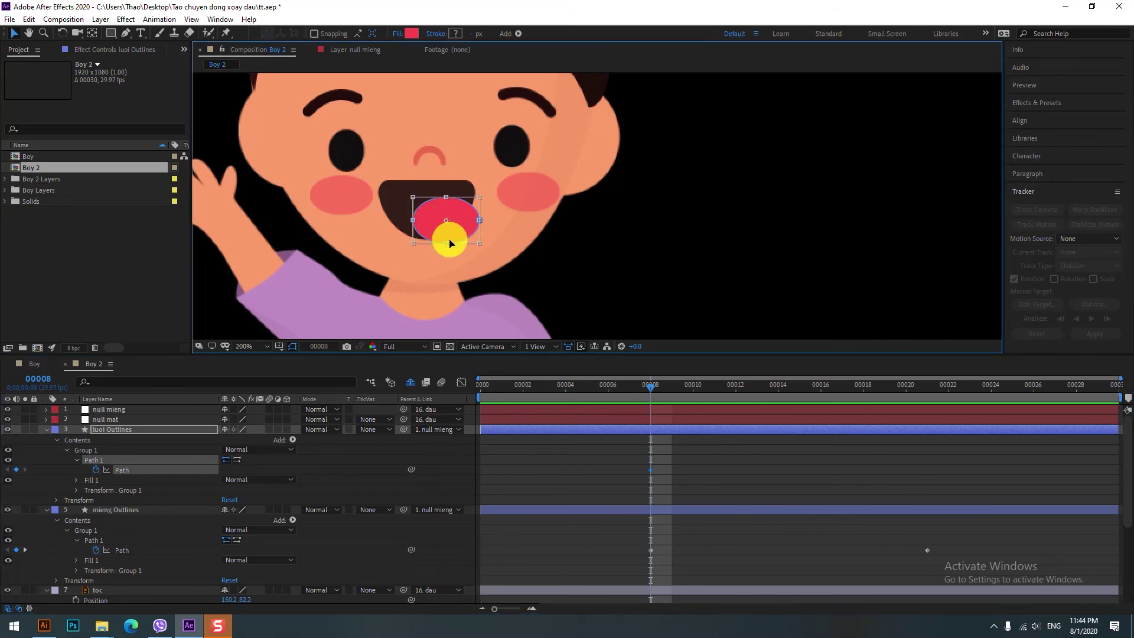
{"action": "mouse_move", "coordinate": [446, 243]}
{"action": "left_mouse_down"}
{"action": "mouse_move", "coordinate": [446, 256]}
{"action": "mouse_move", "coordinate": [401, 226]}
{"action": "left_mouse_up"}
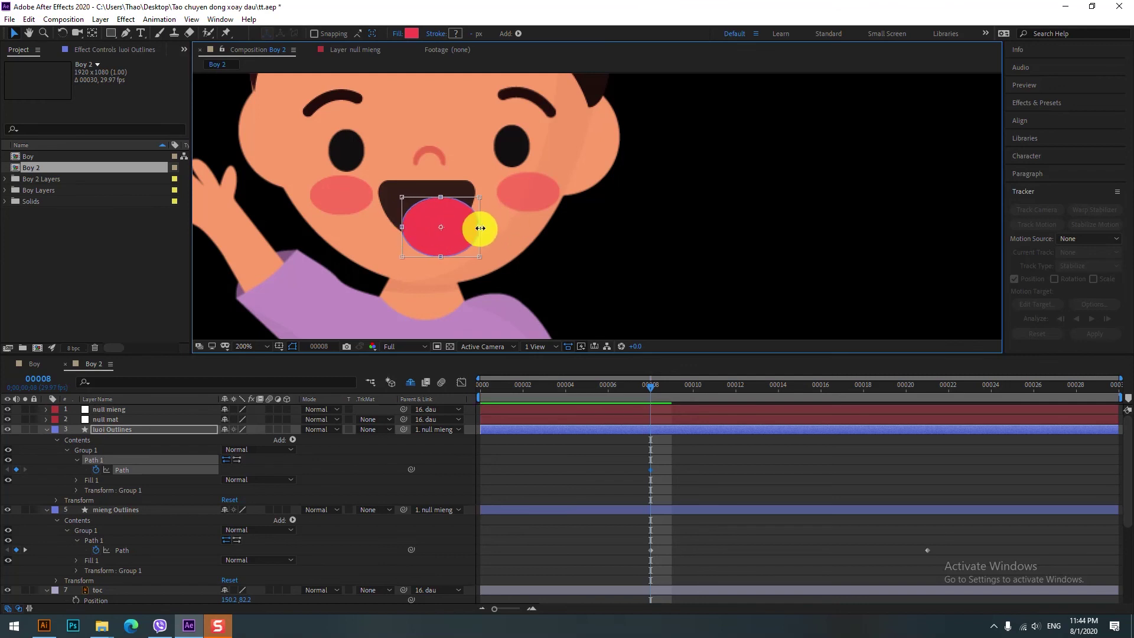
{"action": "left_click_drag", "start_coordinate": [480, 228], "coordinate": [482, 195]}
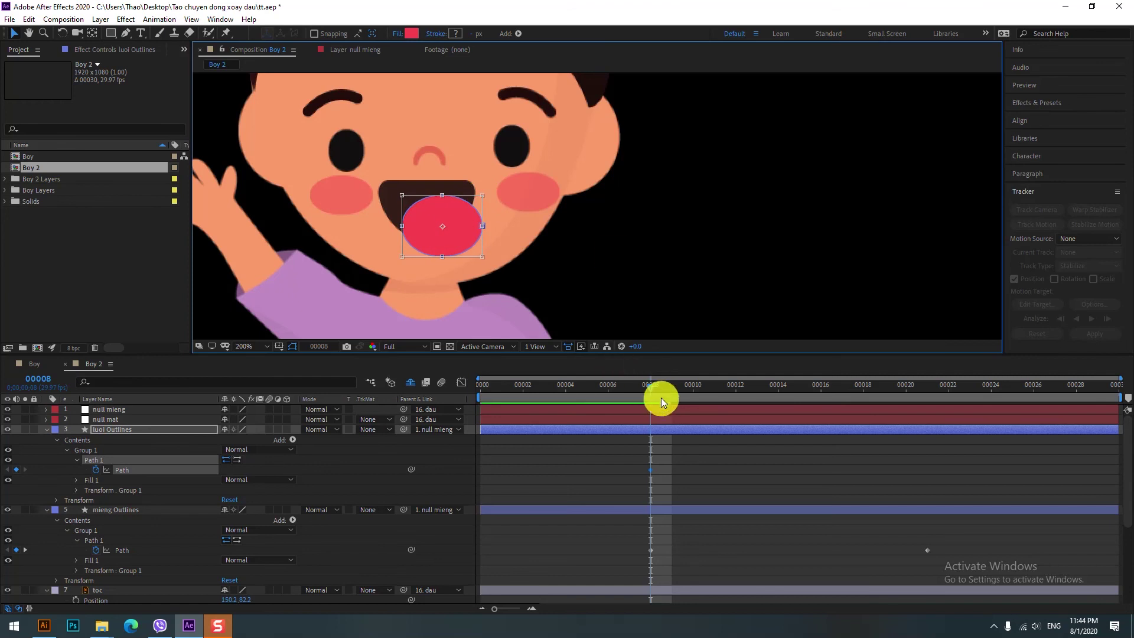
Step: At frame 21, tilt the tongue, narrow its right side and lower it slightly
{"action": "left_click_drag", "start_coordinate": [657, 388], "coordinate": [931, 419]}
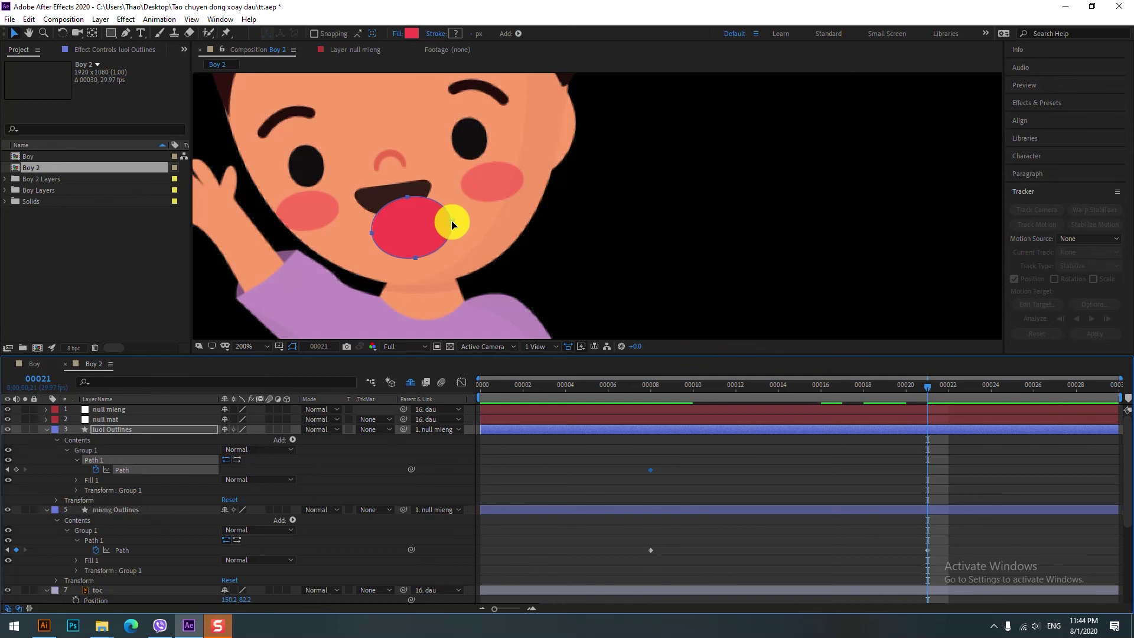
{"action": "double_click", "coordinate": [420, 254]}
{"action": "mouse_move", "coordinate": [371, 251]}
{"action": "left_mouse_down"}
{"action": "mouse_move", "coordinate": [362, 234]}
{"action": "mouse_move", "coordinate": [379, 228]}
{"action": "left_mouse_up"}
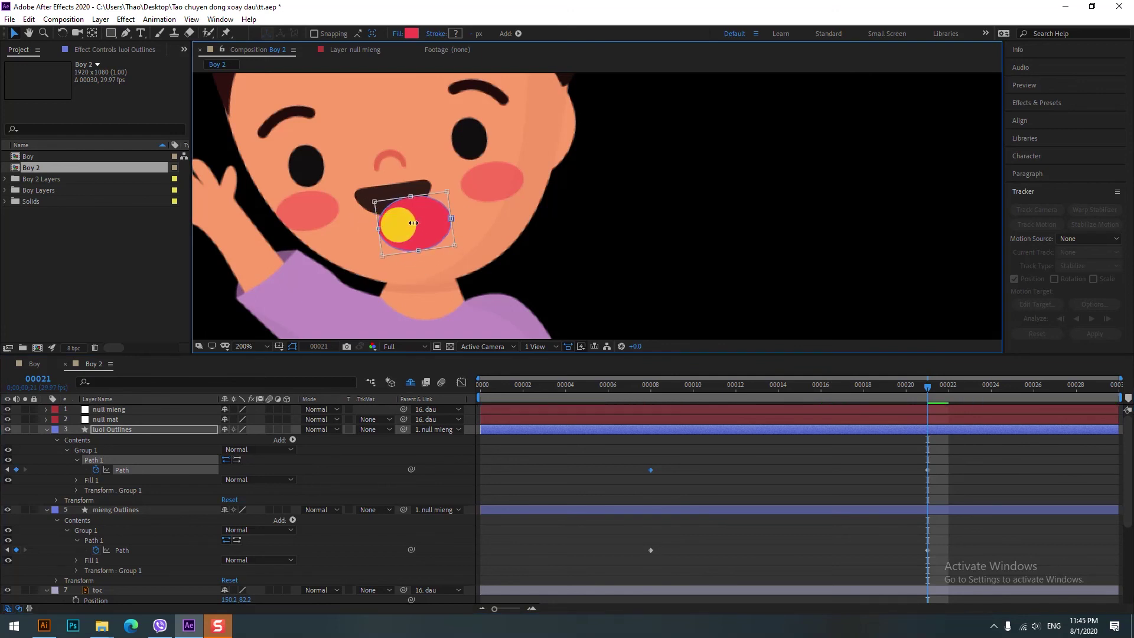
{"action": "left_click_drag", "start_coordinate": [450, 223], "coordinate": [411, 242]}
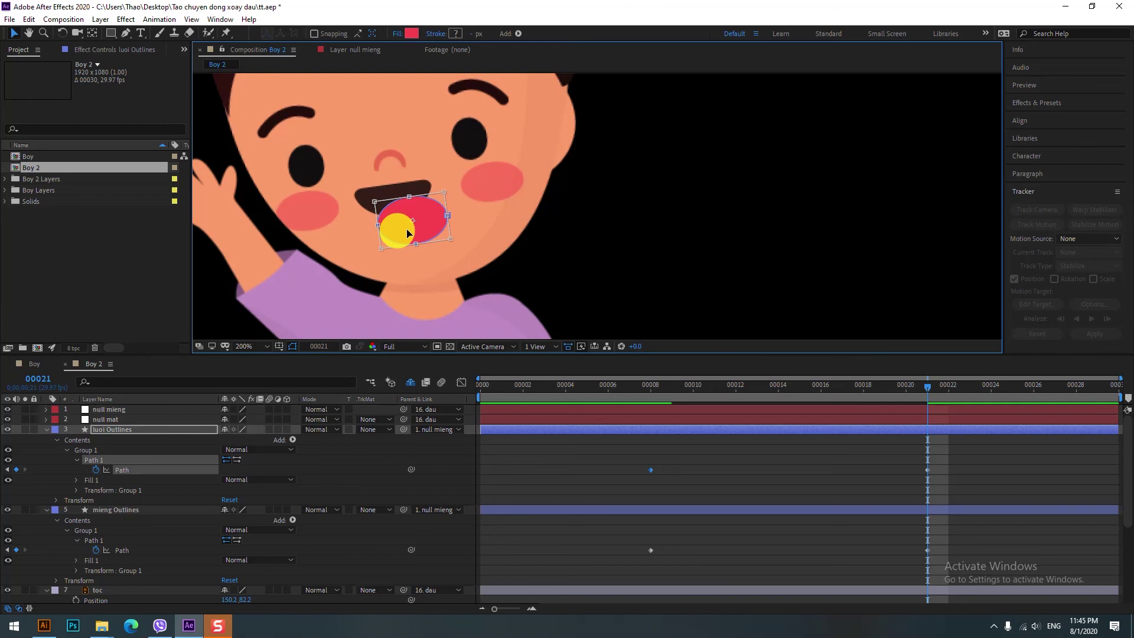
{"action": "left_click_drag", "start_coordinate": [412, 230], "coordinate": [412, 232]}
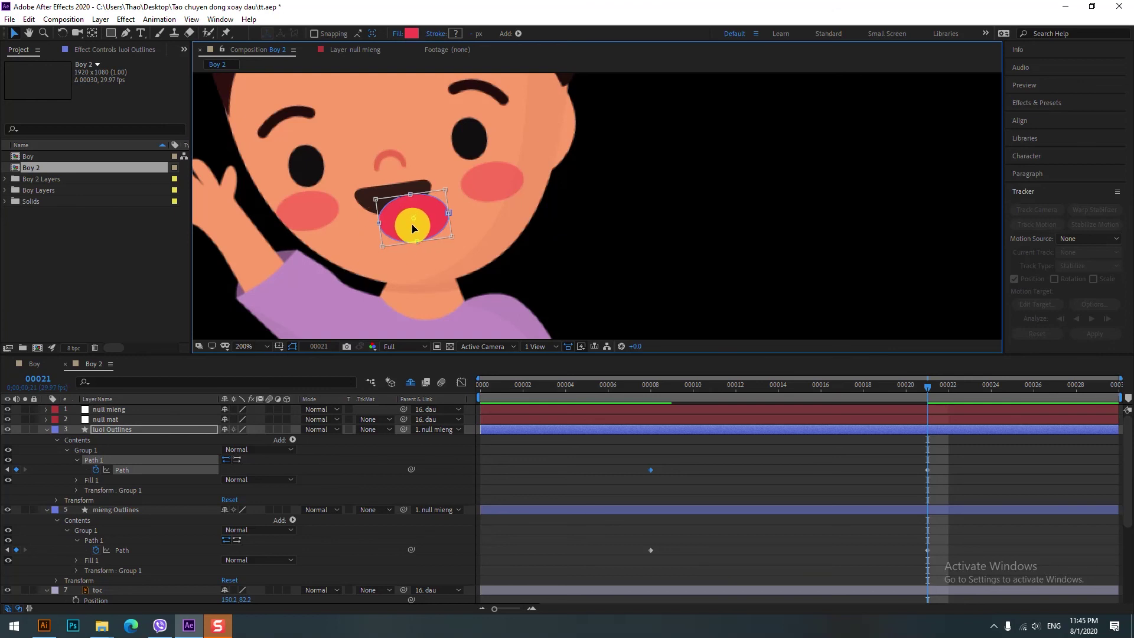
{"action": "left_click_drag", "start_coordinate": [925, 388], "coordinate": [904, 418]}
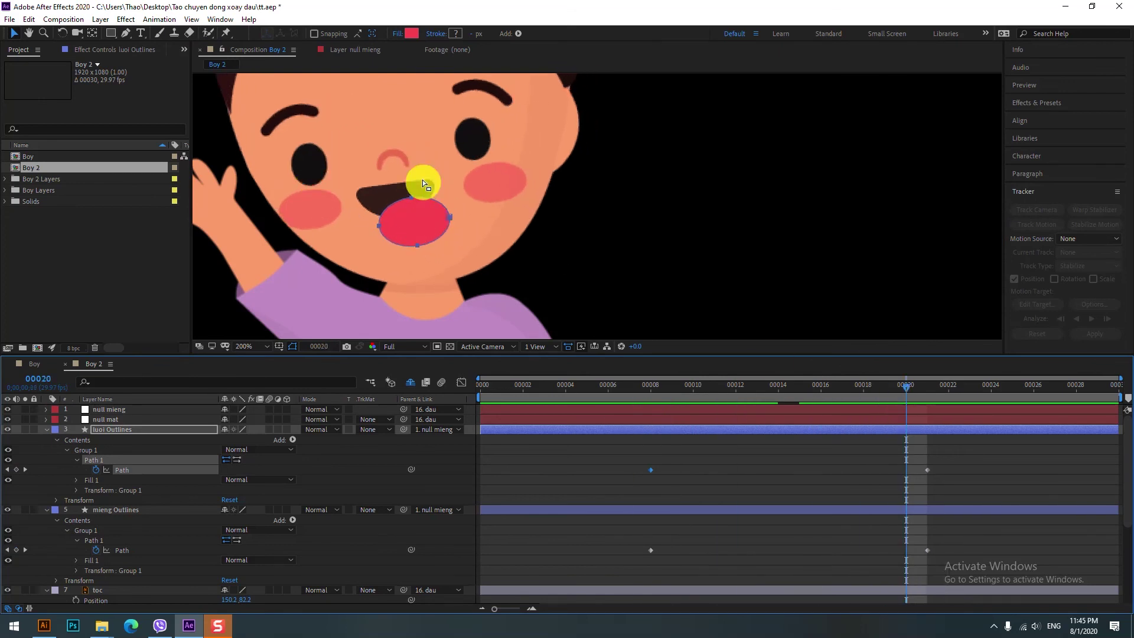
Step: Duplicate mieng Outlines above the tongue and set it as luoi Outlines' Alpha Matte
{"action": "left_click", "coordinate": [119, 511]}
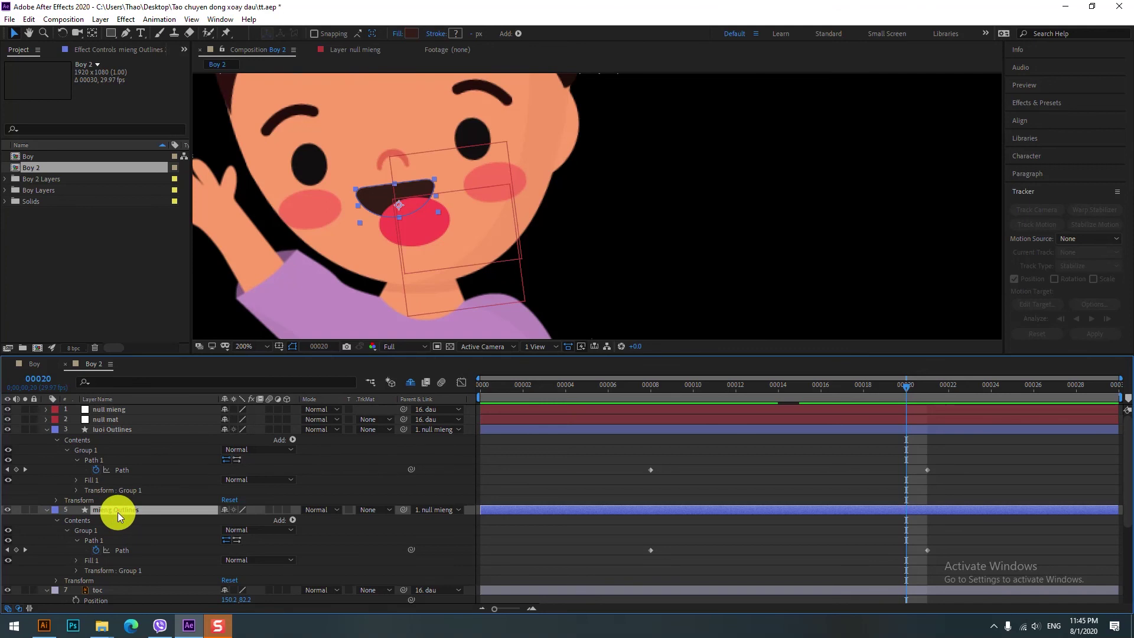
{"action": "key", "text": "ctrl+d"}
{"action": "left_click_drag", "start_coordinate": [125, 511], "coordinate": [143, 427]}
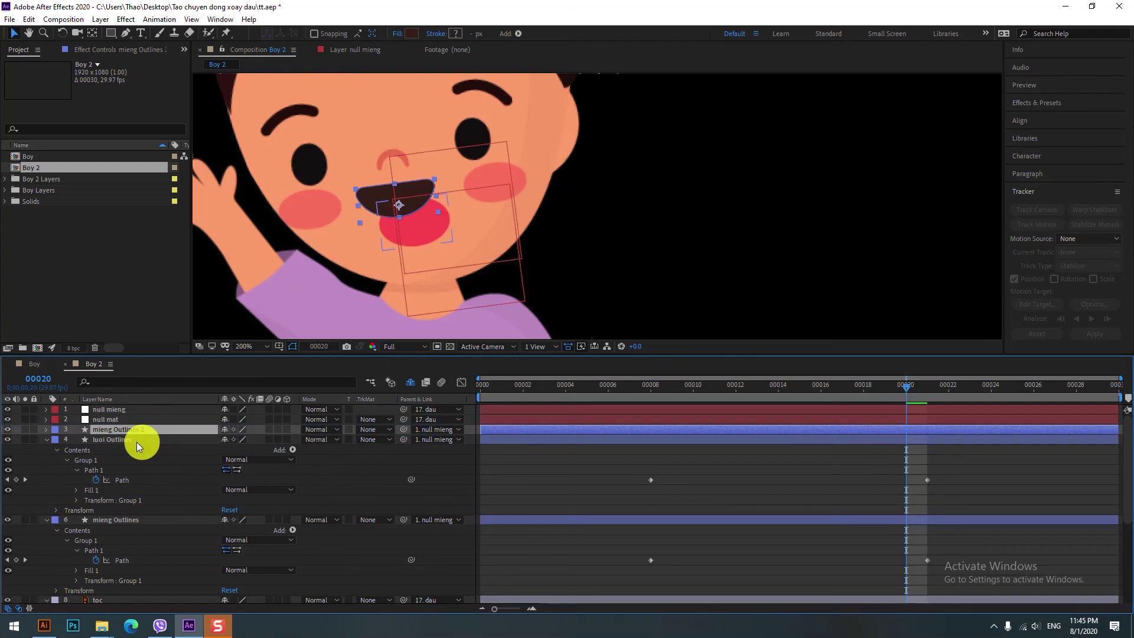
{"action": "left_click", "coordinate": [132, 443]}
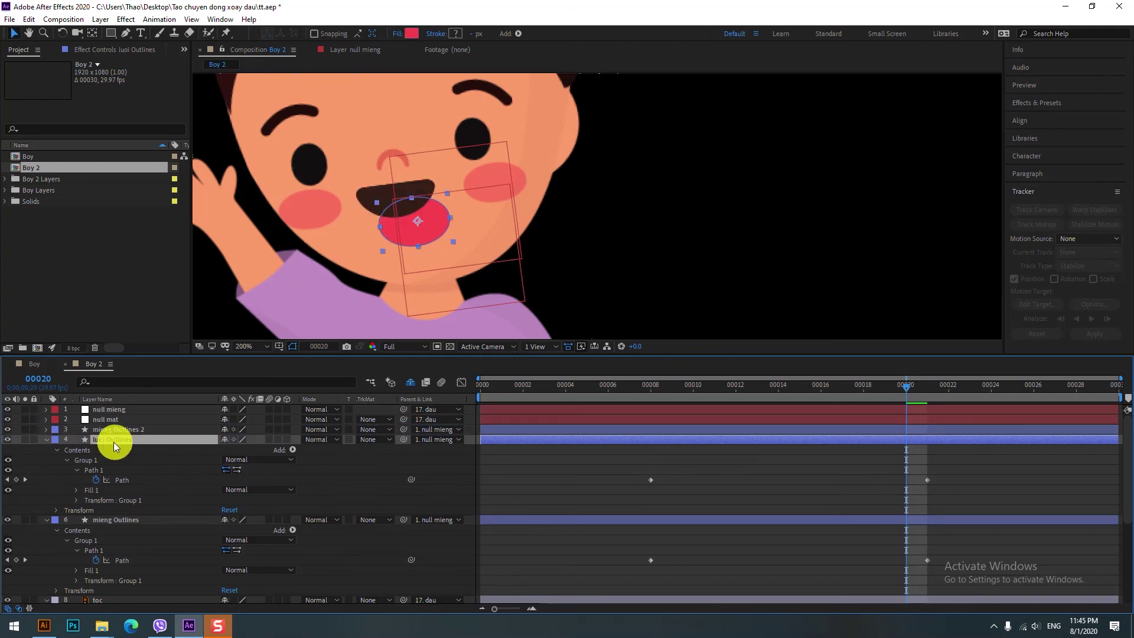
{"action": "left_click", "coordinate": [374, 439]}
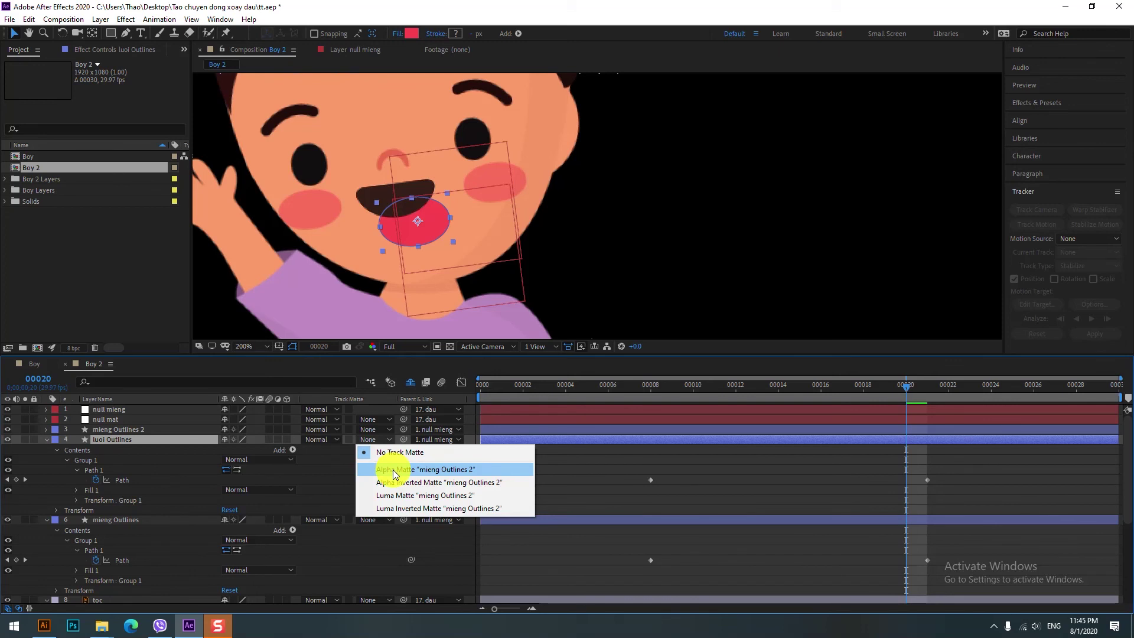
{"action": "left_click", "coordinate": [392, 469]}
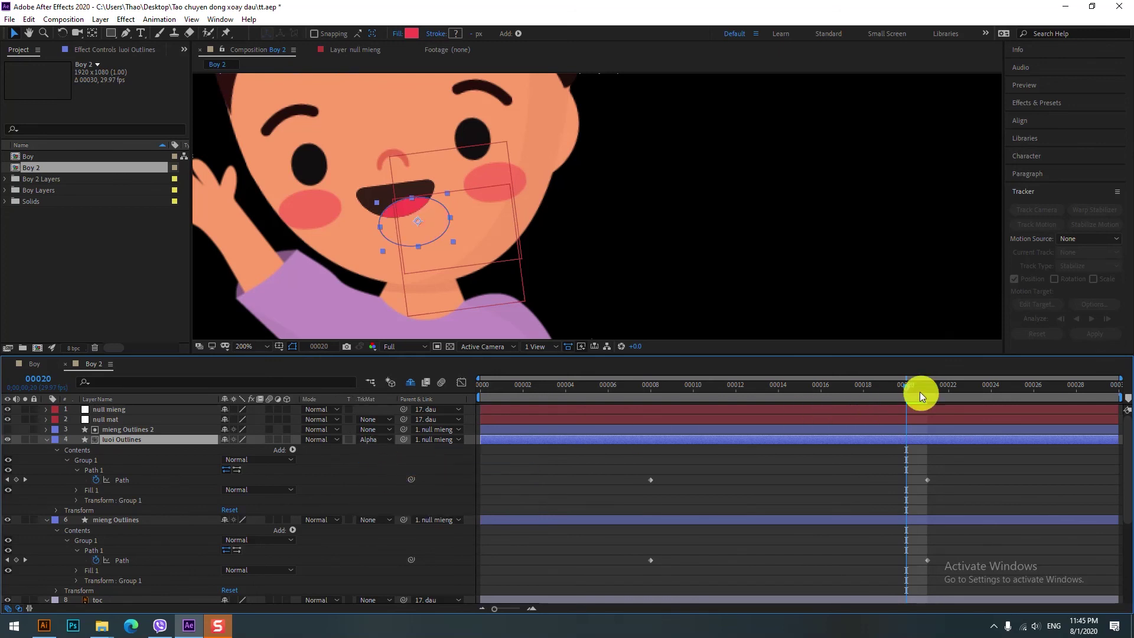
Step: Return to frame 7 and play a preview of the mouth animation
{"action": "left_click_drag", "start_coordinate": [922, 395], "coordinate": [629, 263]}
{"action": "scroll", "coordinate": [732, 242], "scroll_direction": "down", "scroll_amount": 2}
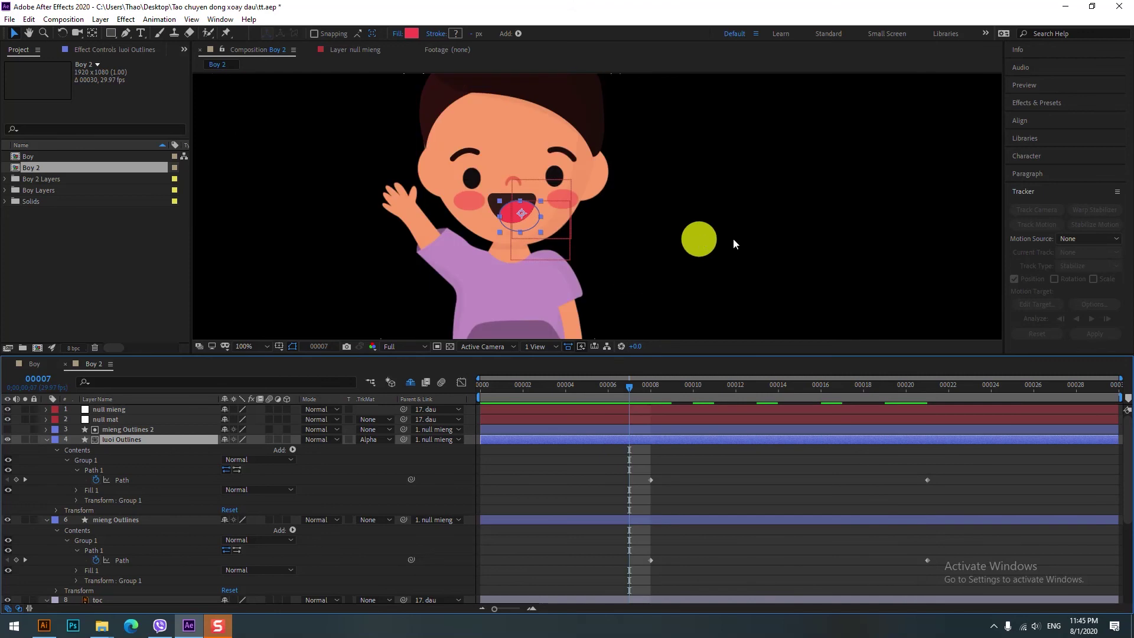
{"action": "left_click", "coordinate": [288, 214]}
{"action": "key", "text": "space"}
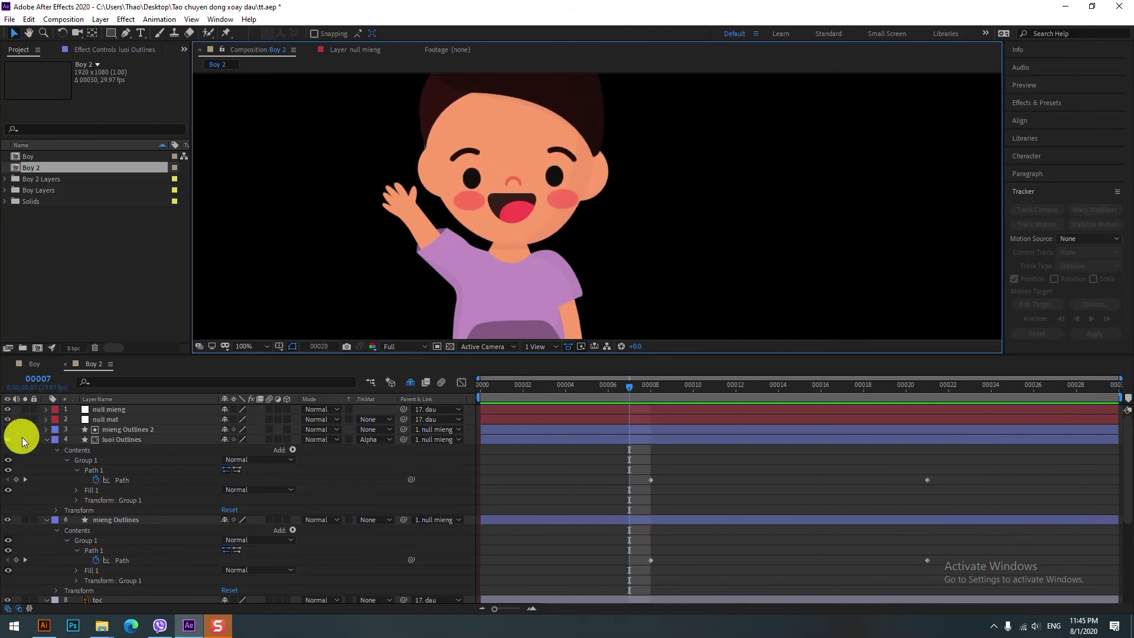
Step: Collapse the luoi, mieng, toc and dau properties, then scrub the Boy comp to check the animation
{"action": "left_click", "coordinate": [47, 440]}
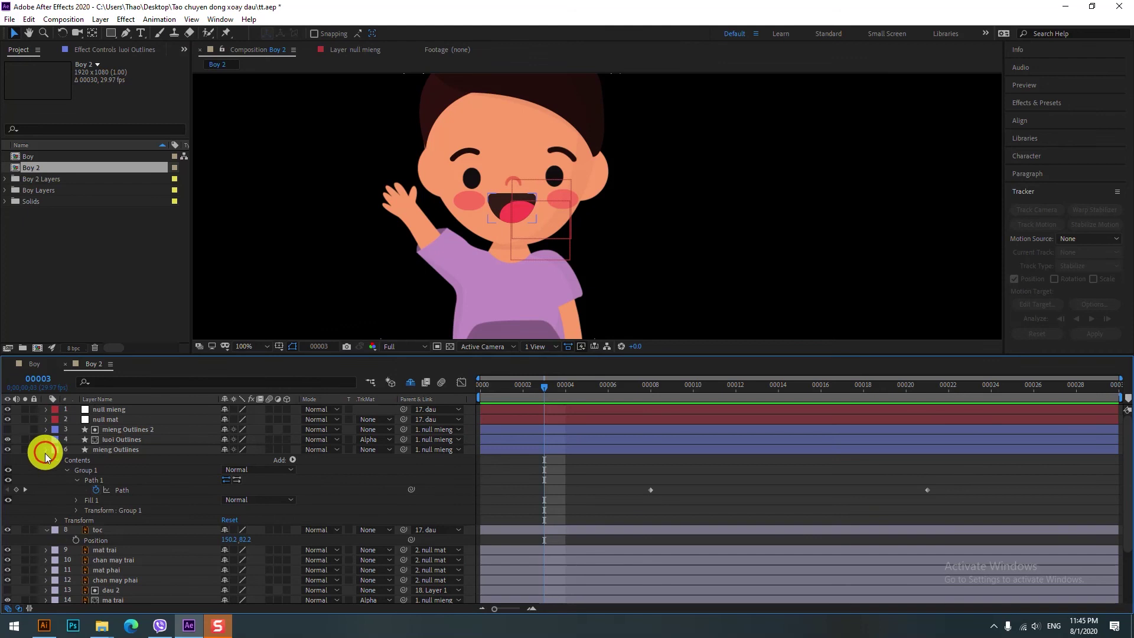
{"action": "left_click", "coordinate": [46, 451]}
{"action": "left_click", "coordinate": [47, 462]}
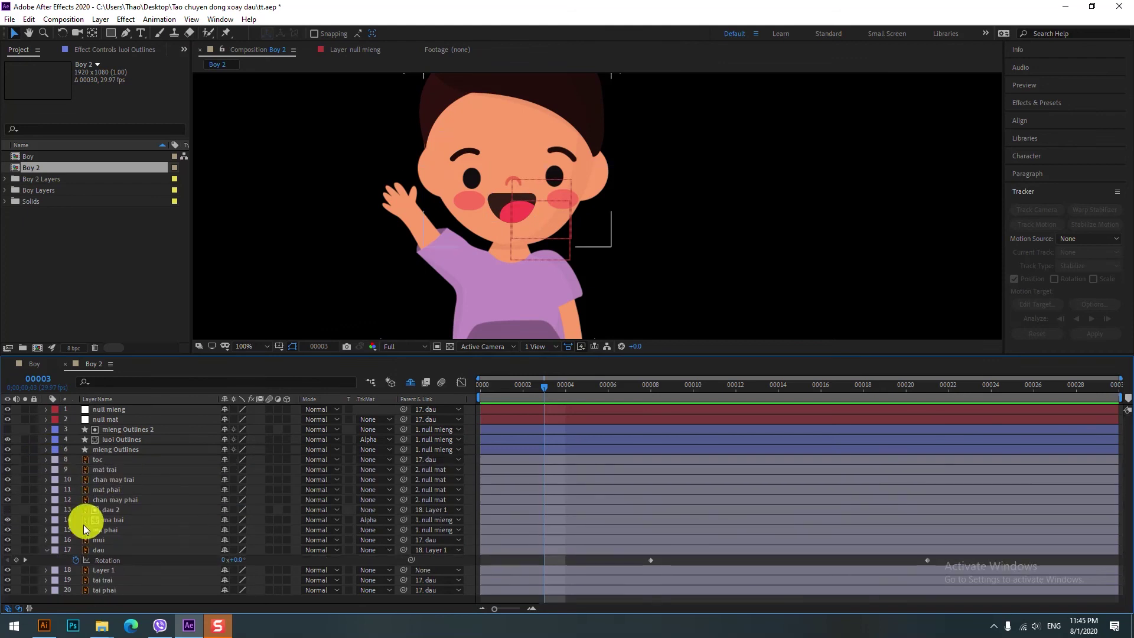
{"action": "left_click", "coordinate": [47, 551]}
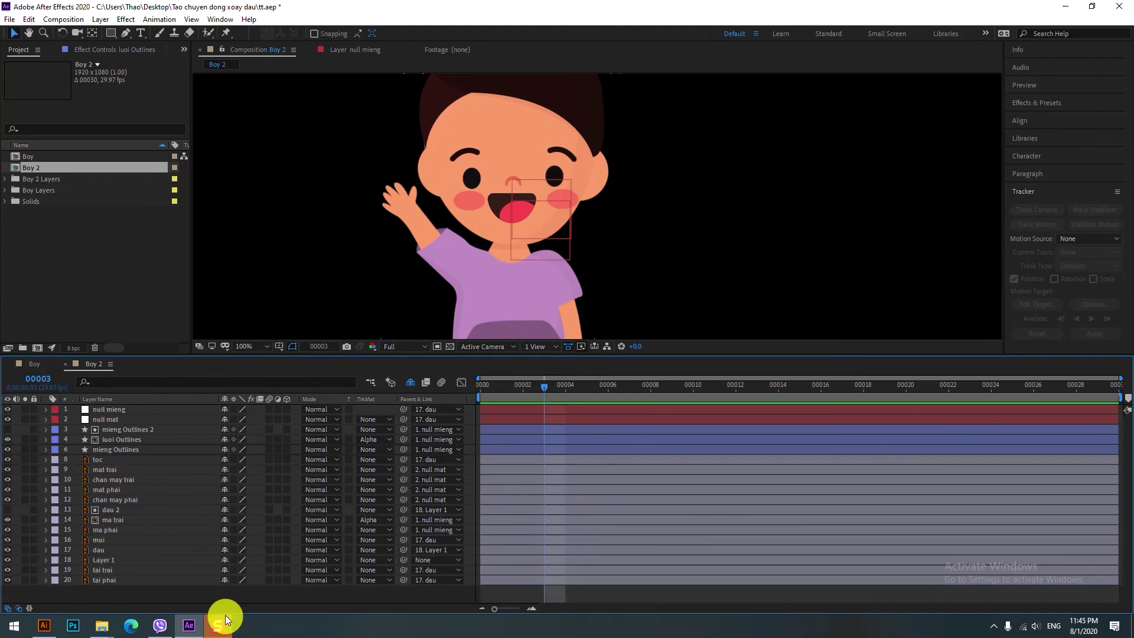
{"action": "left_click", "coordinate": [32, 364]}
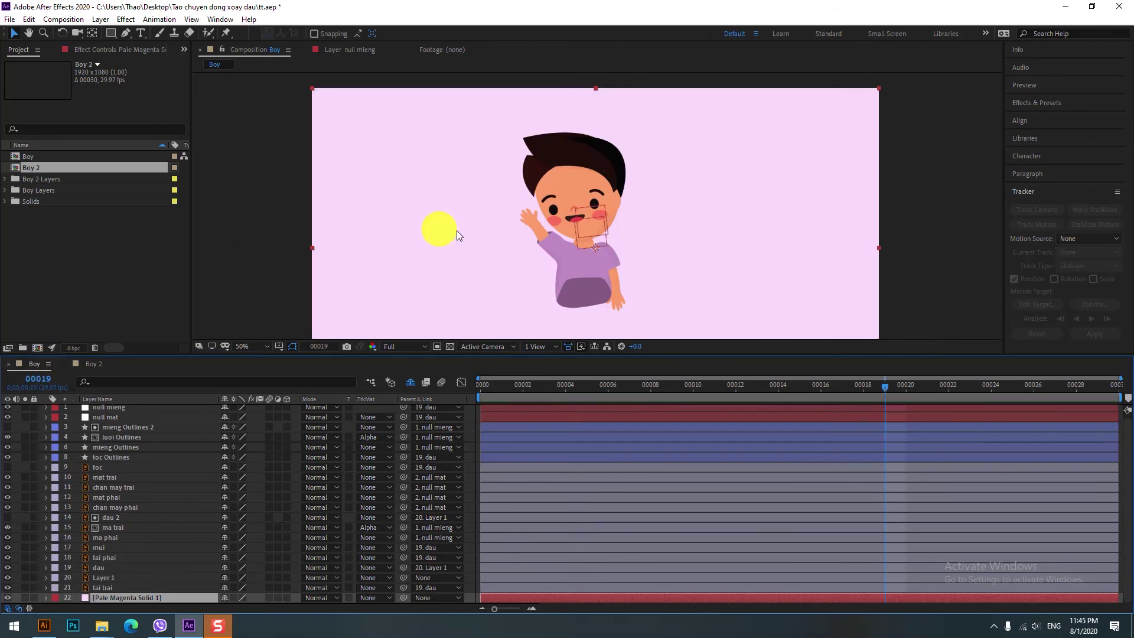
{"action": "mouse_move", "coordinate": [888, 388]}
{"action": "left_mouse_down"}
{"action": "mouse_move", "coordinate": [786, 424]}
{"action": "mouse_move", "coordinate": [769, 448]}
{"action": "mouse_move", "coordinate": [798, 430]}
{"action": "left_mouse_up"}
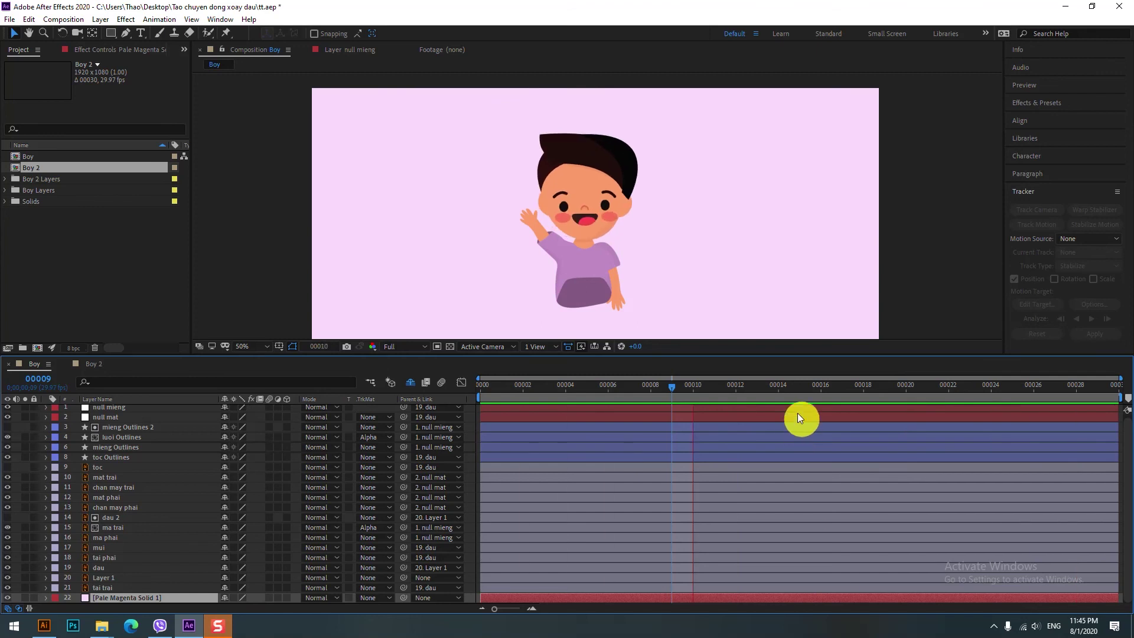
Step: In Boy 2, keyframe Scale for mat trai and mat phai at frame 14 with proportions unlinked
{"action": "left_click", "coordinate": [93, 365]}
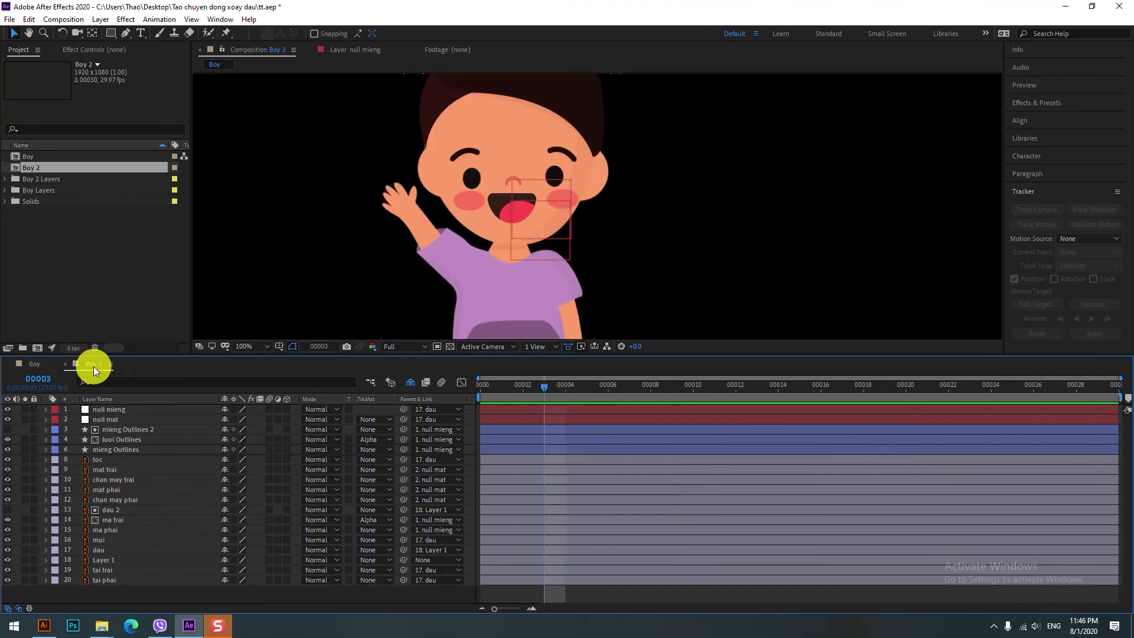
{"action": "left_click", "coordinate": [115, 469]}
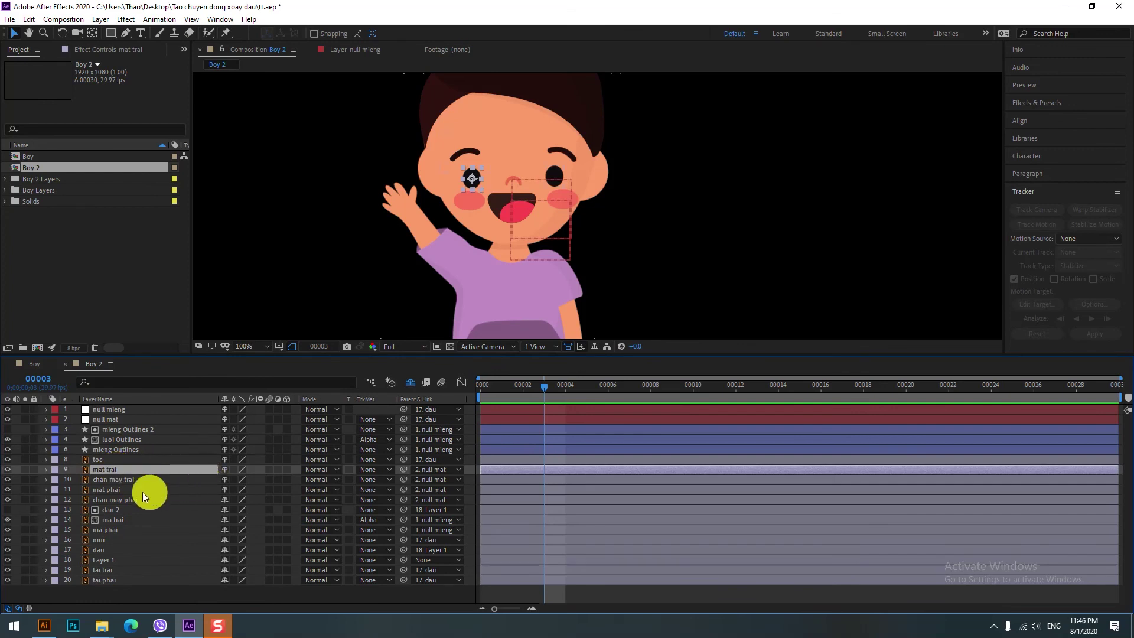
{"action": "left_click", "coordinate": [112, 490], "text": "ctrl"}
{"action": "left_click_drag", "start_coordinate": [547, 389], "coordinate": [779, 401]}
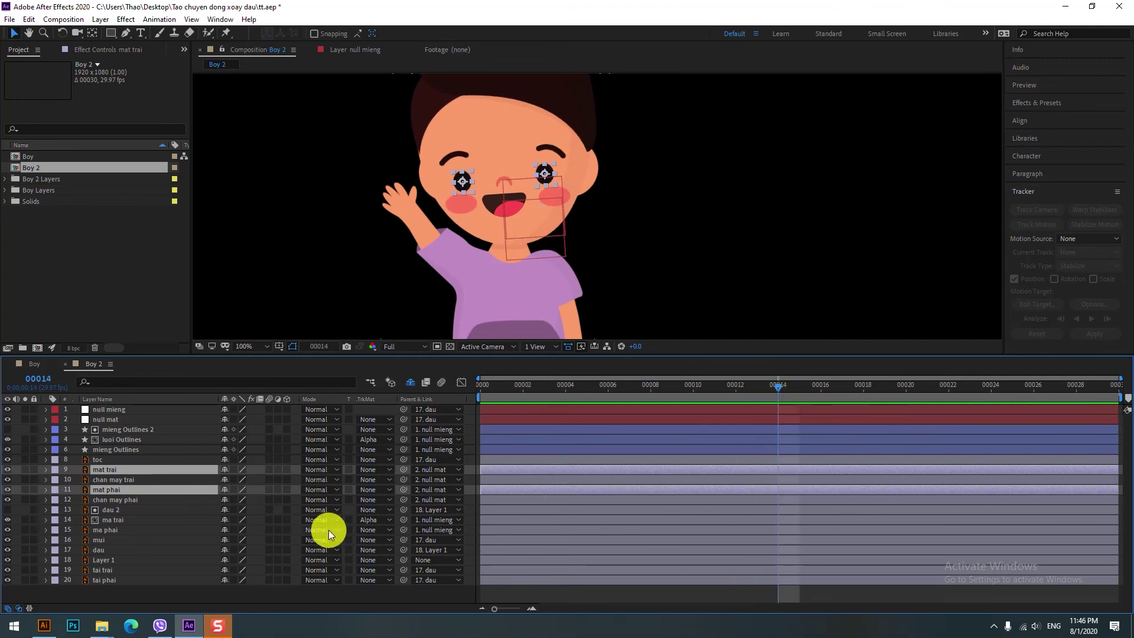
{"action": "key", "text": "s"}
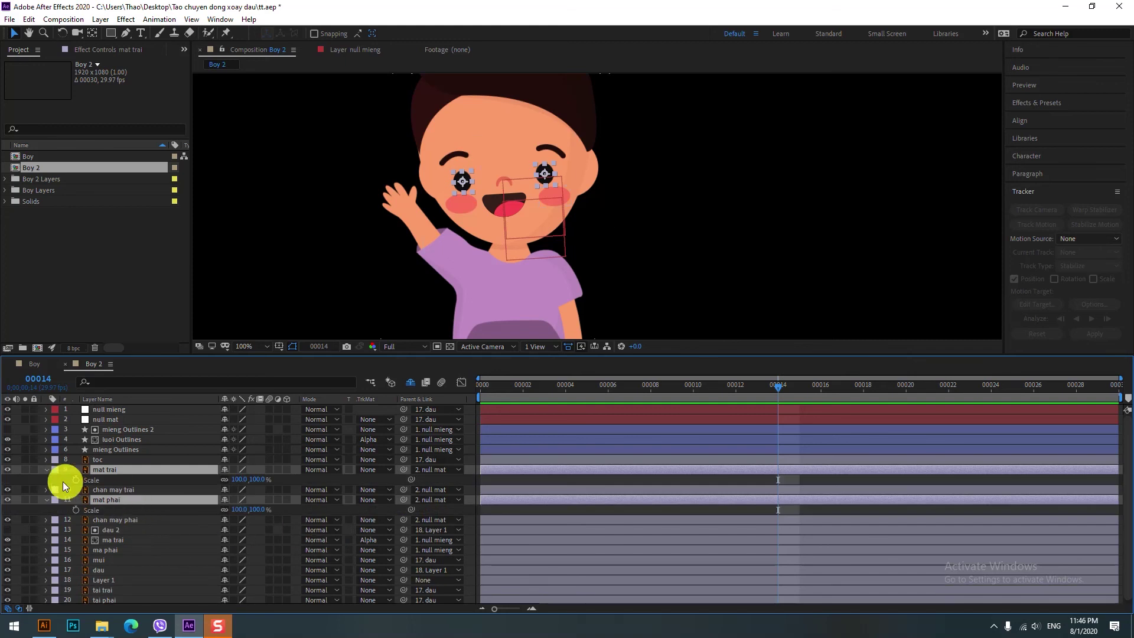
{"action": "left_click", "coordinate": [75, 479]}
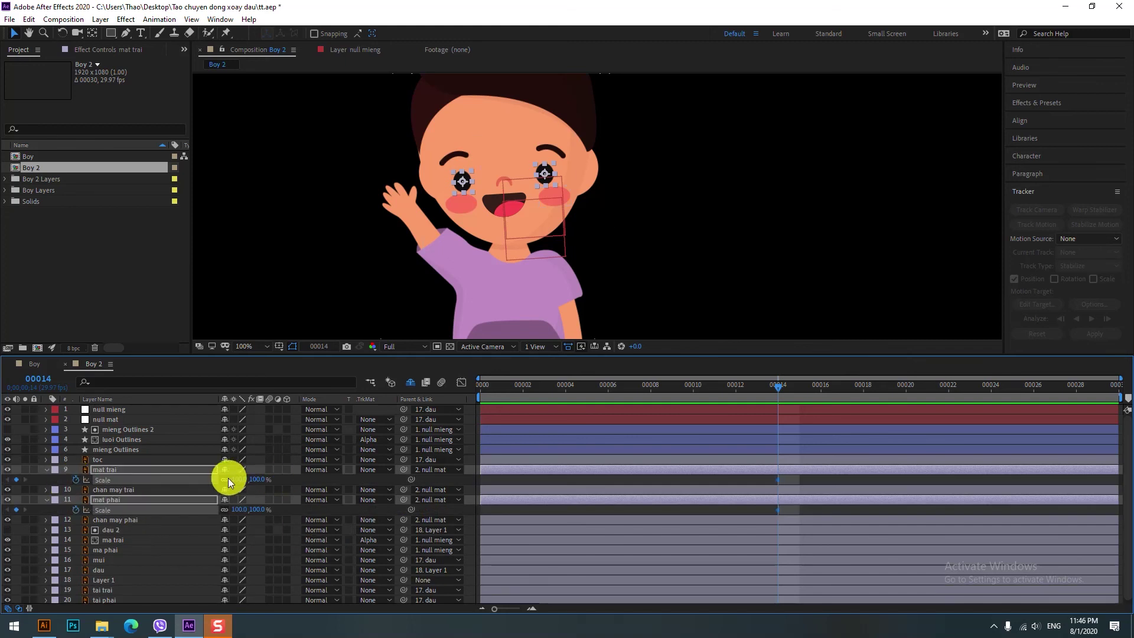
{"action": "left_click", "coordinate": [228, 480]}
{"action": "left_click", "coordinate": [224, 509]}
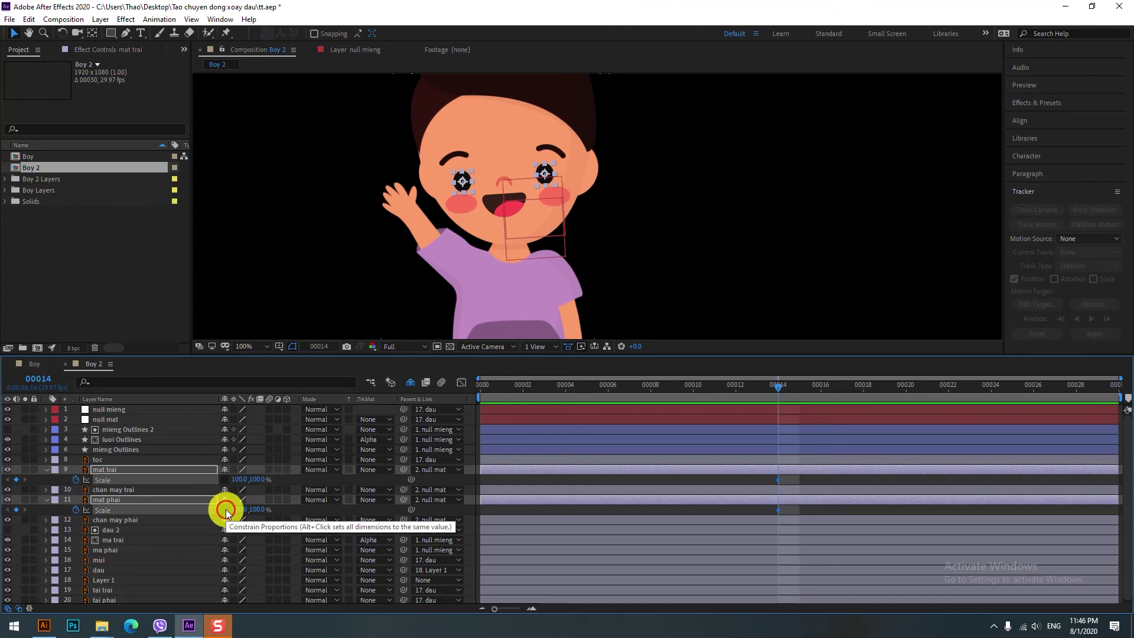
Step: Set both eyes' scale height to 0% at frame 16
{"action": "left_click_drag", "start_coordinate": [778, 387], "coordinate": [820, 391]}
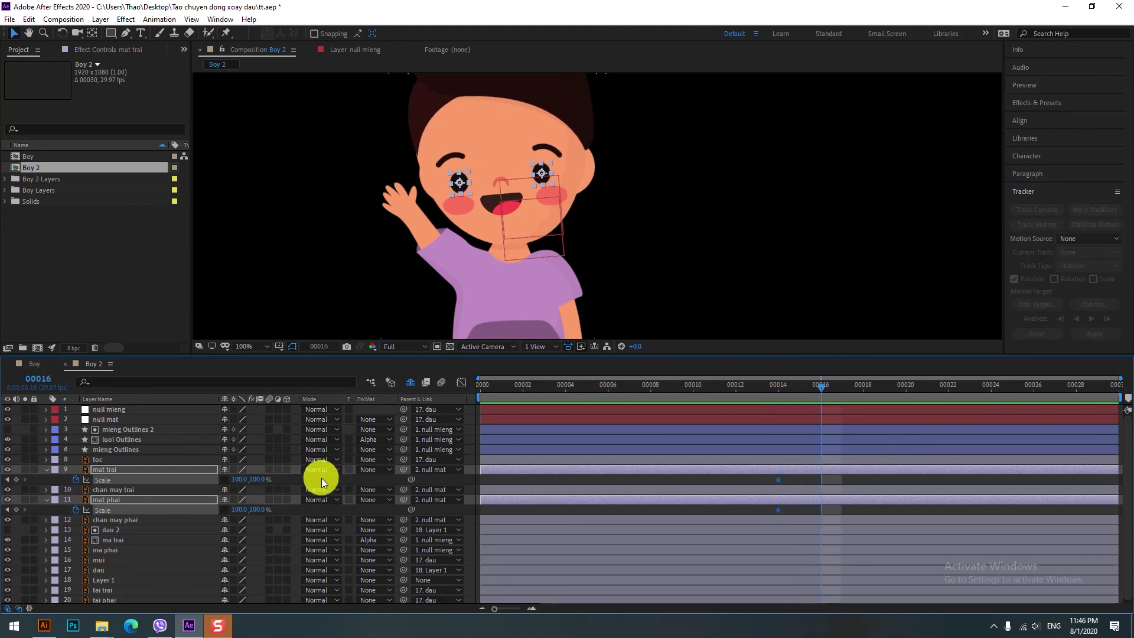
{"action": "left_click", "coordinate": [285, 480]}
{"action": "mouse_move", "coordinate": [260, 479]}
{"action": "left_mouse_down"}
{"action": "mouse_move", "coordinate": [248, 486]}
{"action": "mouse_move", "coordinate": [273, 487]}
{"action": "left_mouse_up"}
{"action": "left_click", "coordinate": [258, 479]}
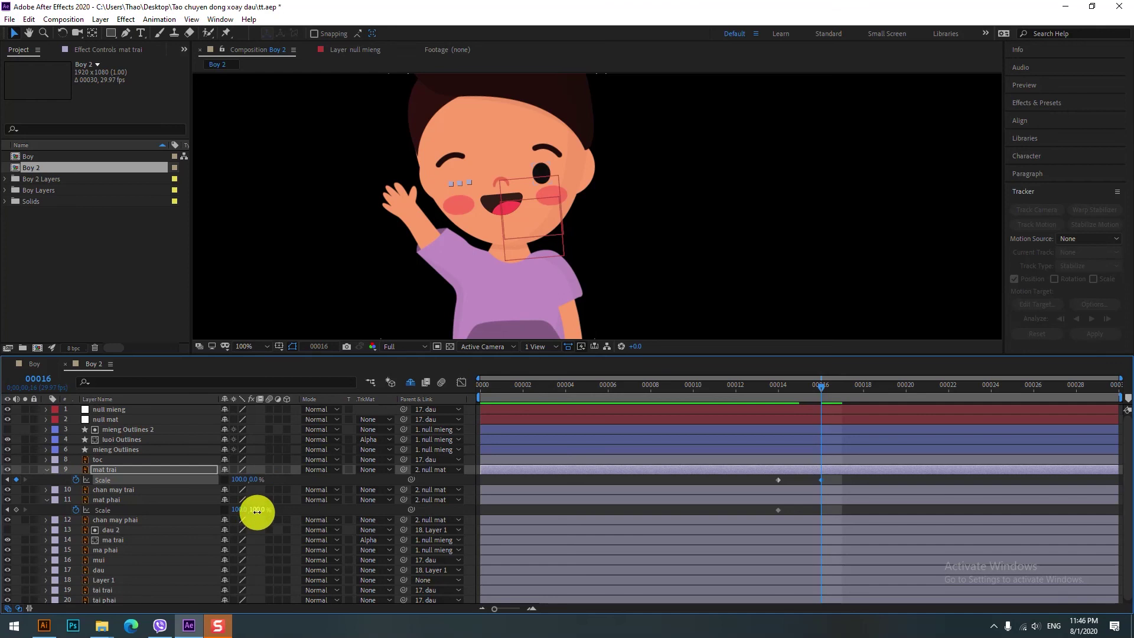
{"action": "type", "text": "0"}
{"action": "key", "text": "Return"}
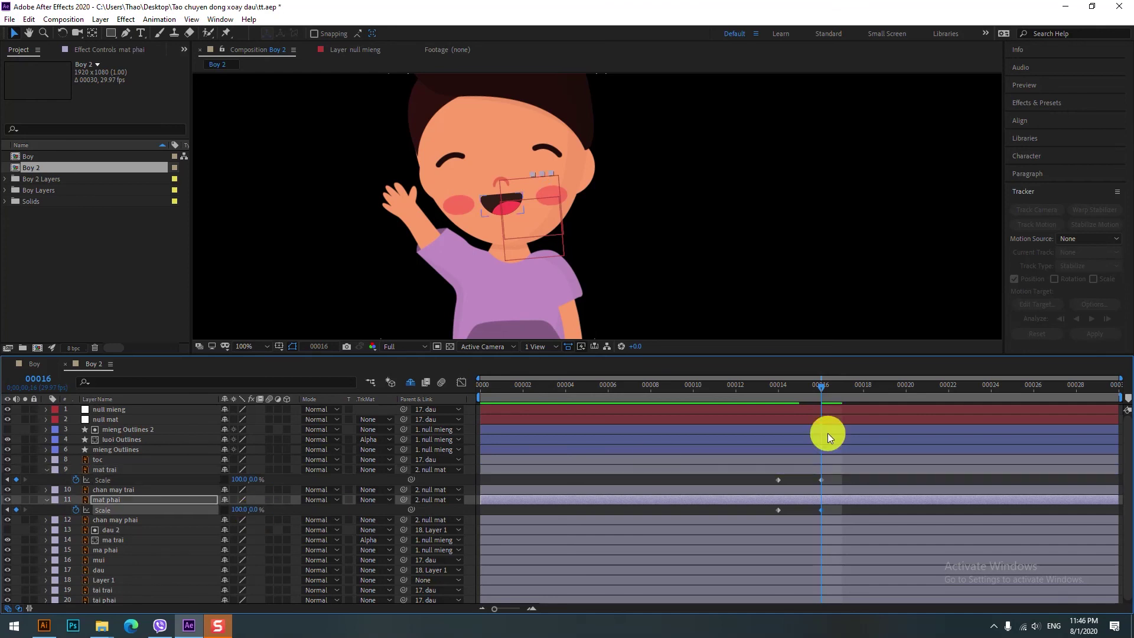
Step: At frame 19, restore mat trai's height to 100%
{"action": "mouse_move", "coordinate": [829, 387]}
{"action": "left_mouse_down"}
{"action": "mouse_move", "coordinate": [867, 395]}
{"action": "mouse_move", "coordinate": [873, 387]}
{"action": "left_mouse_up"}
{"action": "left_click", "coordinate": [885, 389]}
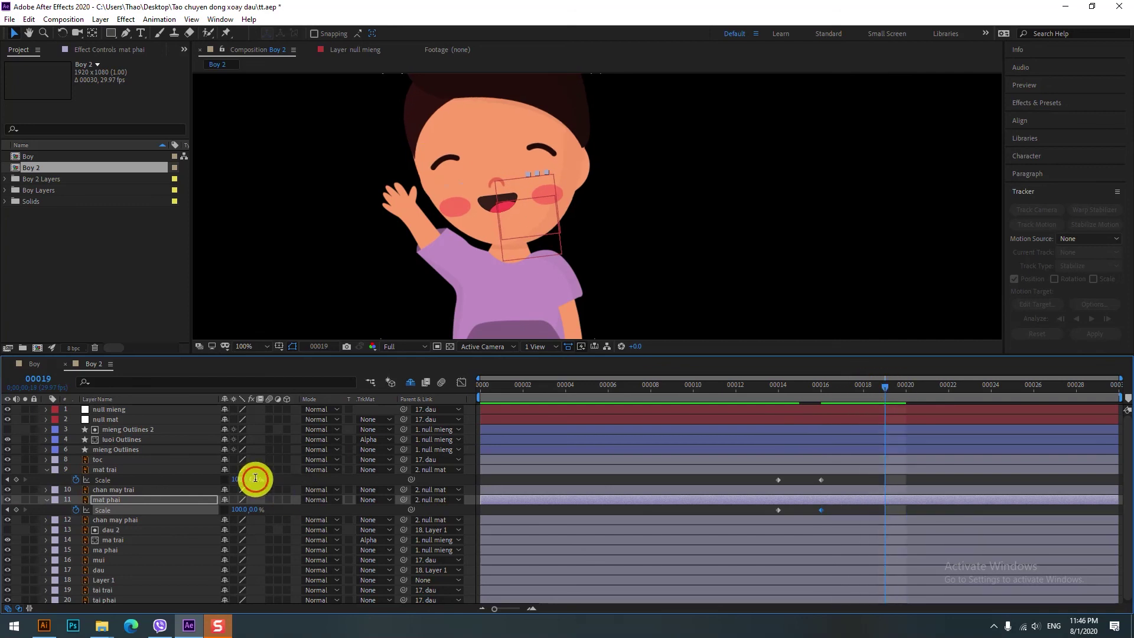
{"action": "key", "text": "Return"}
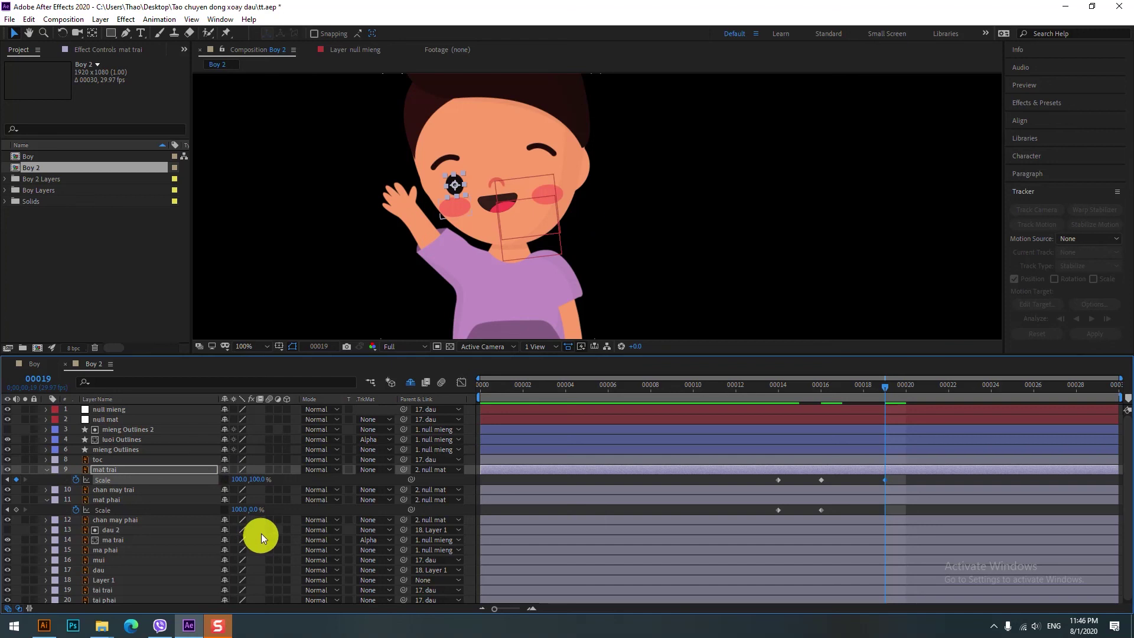
{"action": "left_click", "coordinate": [255, 511]}
Step: Set mat phai's height to 100% at frame 19 and review from frame 13
{"action": "type", "text": "100"}
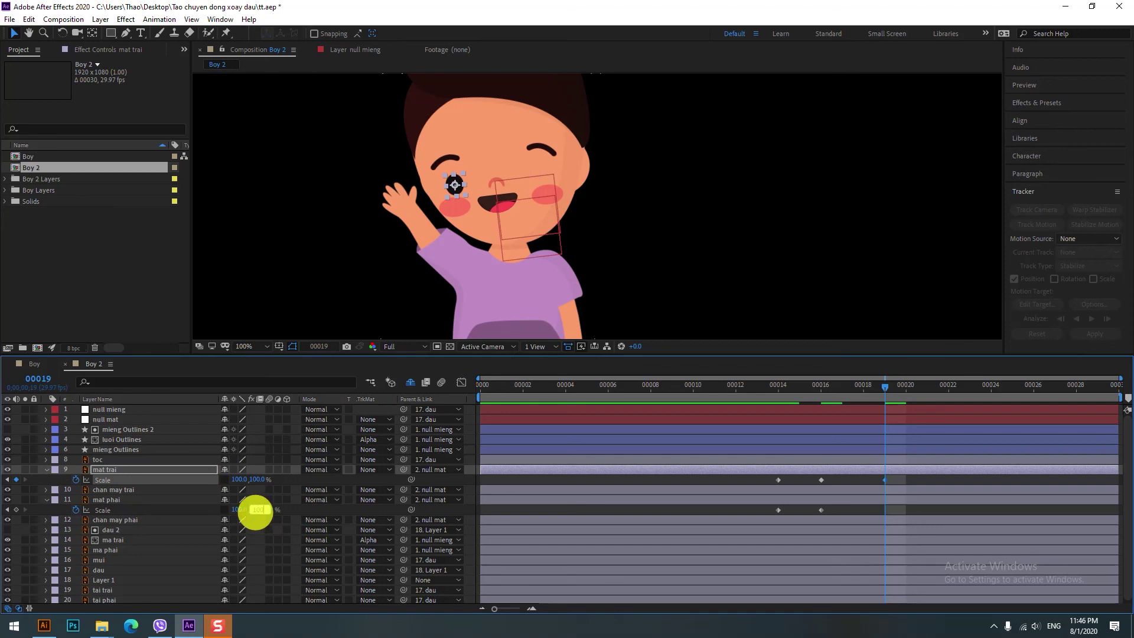
{"action": "key", "text": "Return"}
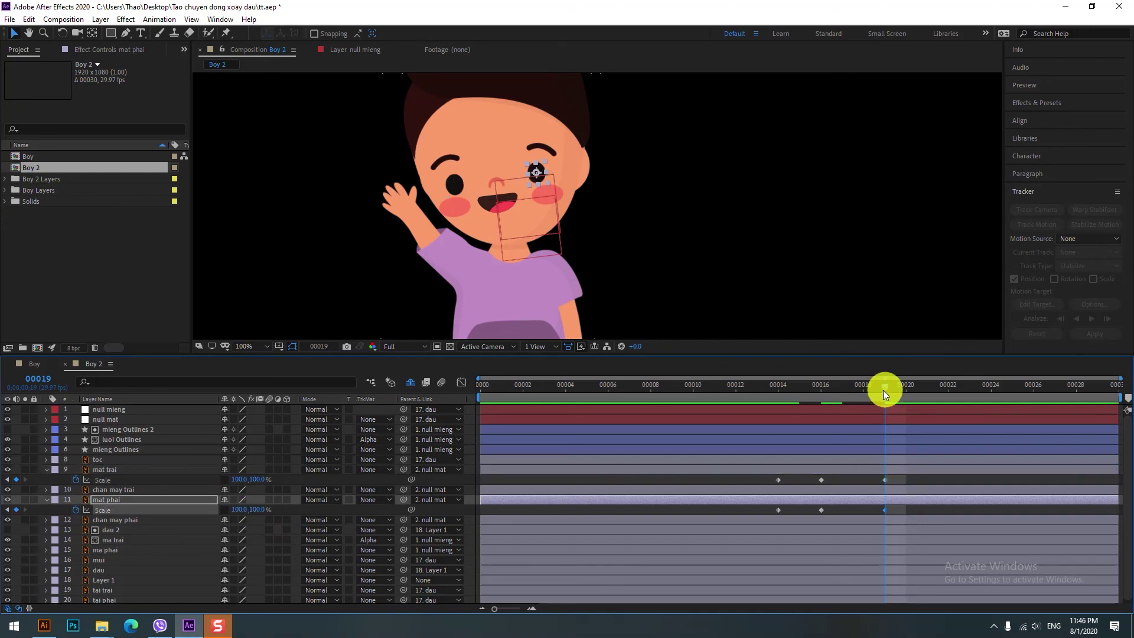
{"action": "left_click_drag", "start_coordinate": [883, 390], "coordinate": [757, 415]}
{"action": "mouse_move", "coordinate": [827, 393]}
{"action": "left_mouse_down"}
{"action": "mouse_move", "coordinate": [808, 395]}
{"action": "mouse_move", "coordinate": [838, 403]}
{"action": "left_mouse_up"}
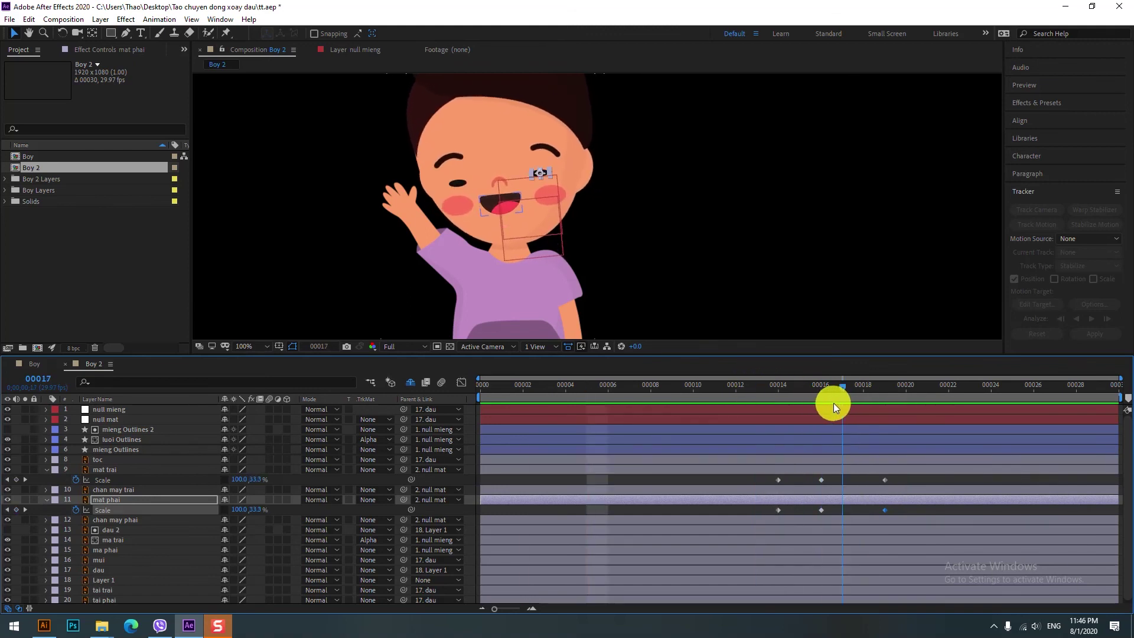
Step: Check the blink at frames 17–19, then select all six blink keyframes
{"action": "left_click_drag", "start_coordinate": [528, 186], "coordinate": [452, 170]}
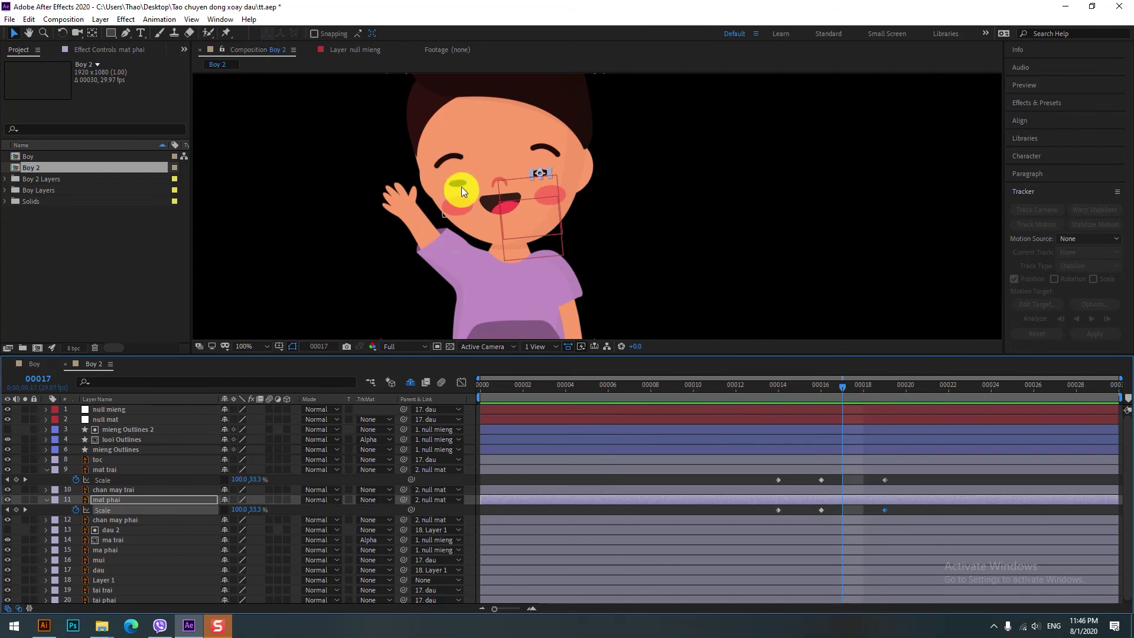
{"action": "left_click", "coordinate": [281, 415]}
{"action": "mouse_move", "coordinate": [856, 394]}
{"action": "left_mouse_down"}
{"action": "mouse_move", "coordinate": [889, 410]}
{"action": "mouse_move", "coordinate": [881, 421]}
{"action": "left_mouse_up"}
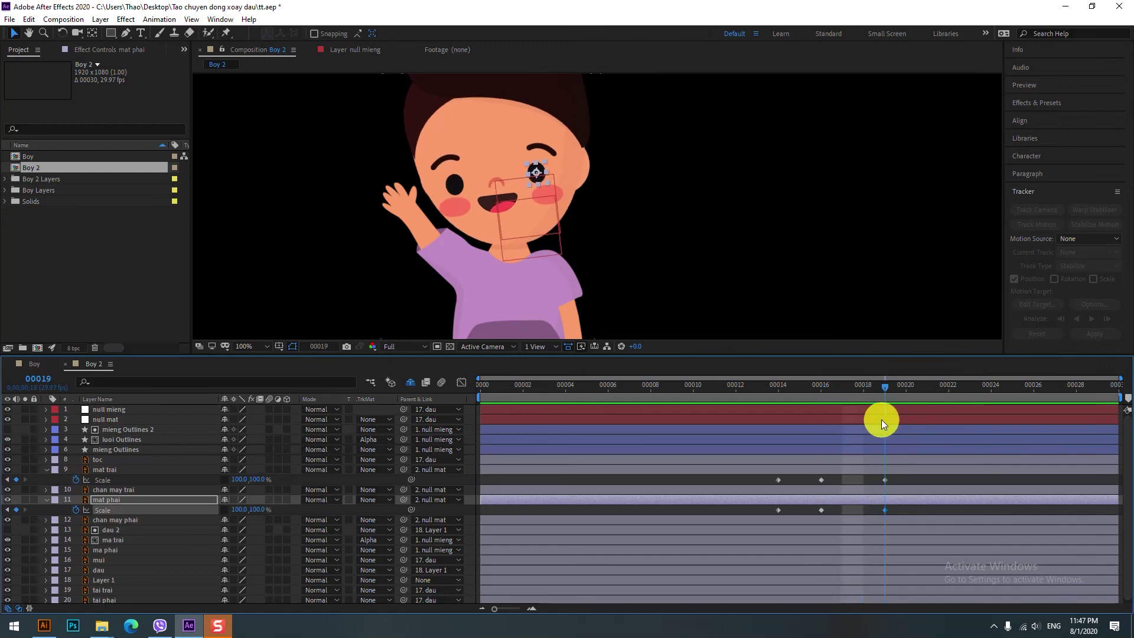
{"action": "left_click_drag", "start_coordinate": [881, 419], "coordinate": [869, 425]}
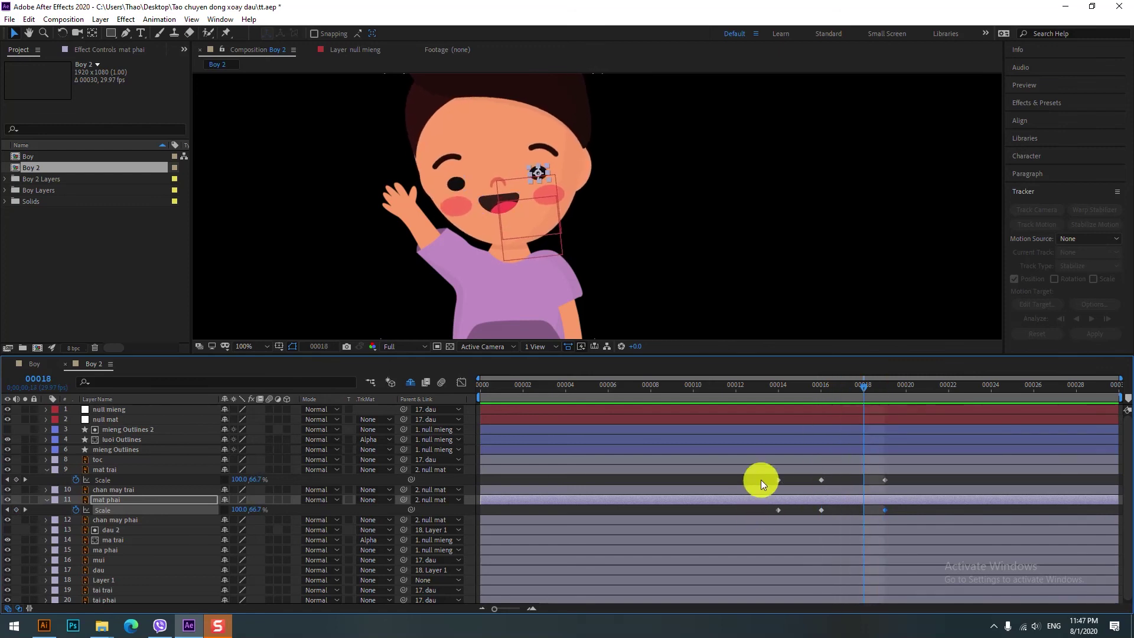
{"action": "left_click_drag", "start_coordinate": [763, 477], "coordinate": [900, 515]}
Step: Turn the six blink keyframes into hold keyframes, preview from frame 13, and collapse the Scale rows
{"action": "right_click", "coordinate": [884, 479]}
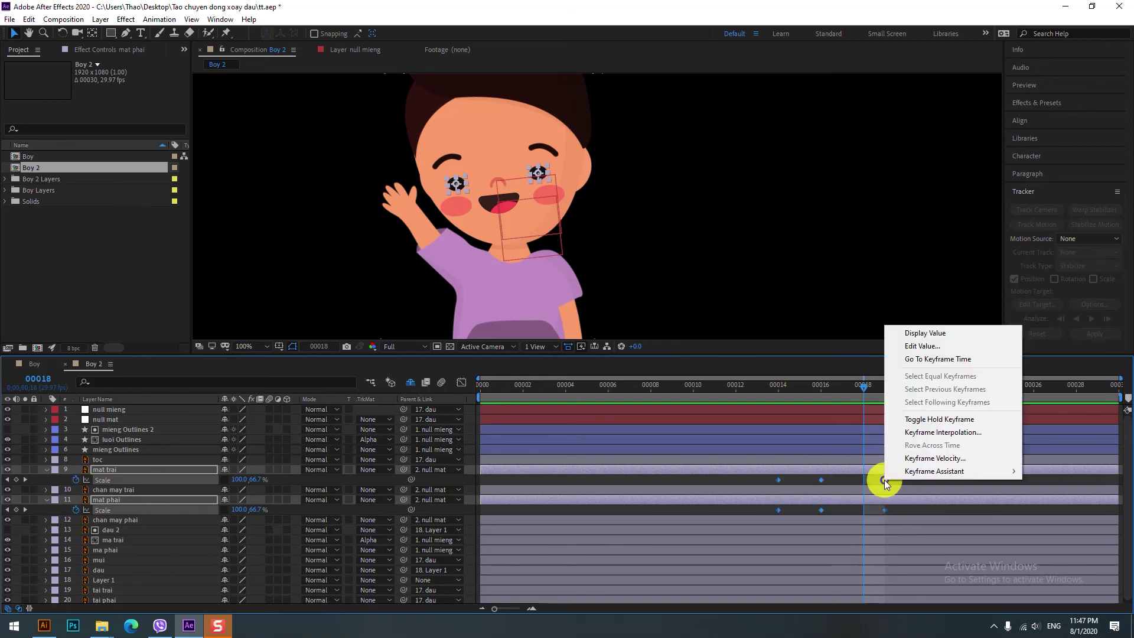
{"action": "left_click", "coordinate": [917, 424]}
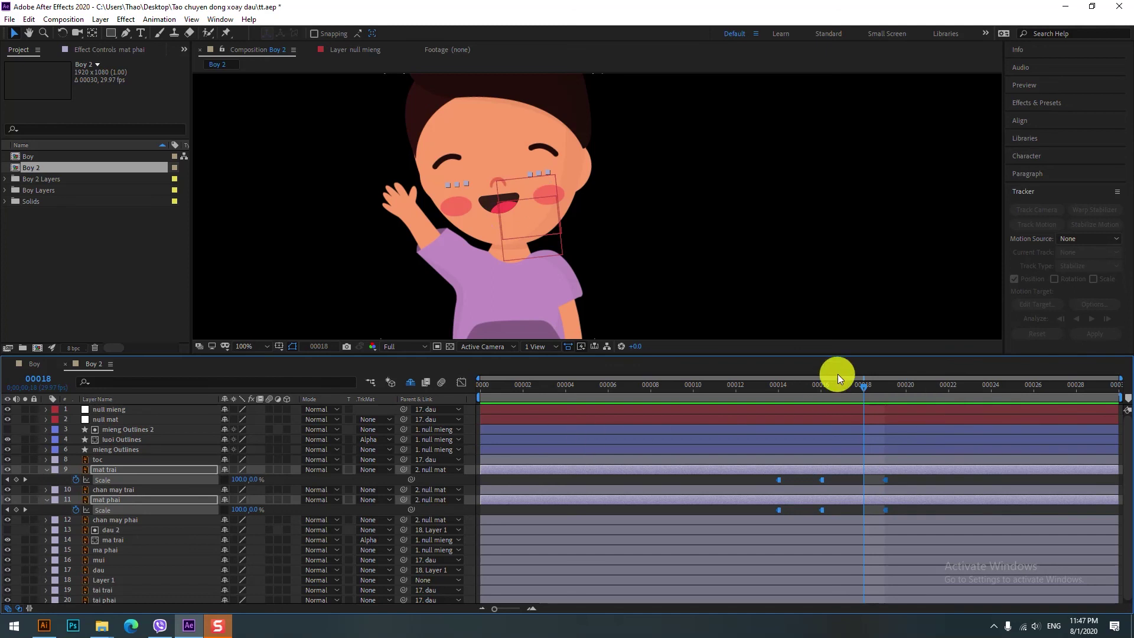
{"action": "left_click_drag", "start_coordinate": [868, 388], "coordinate": [777, 401]}
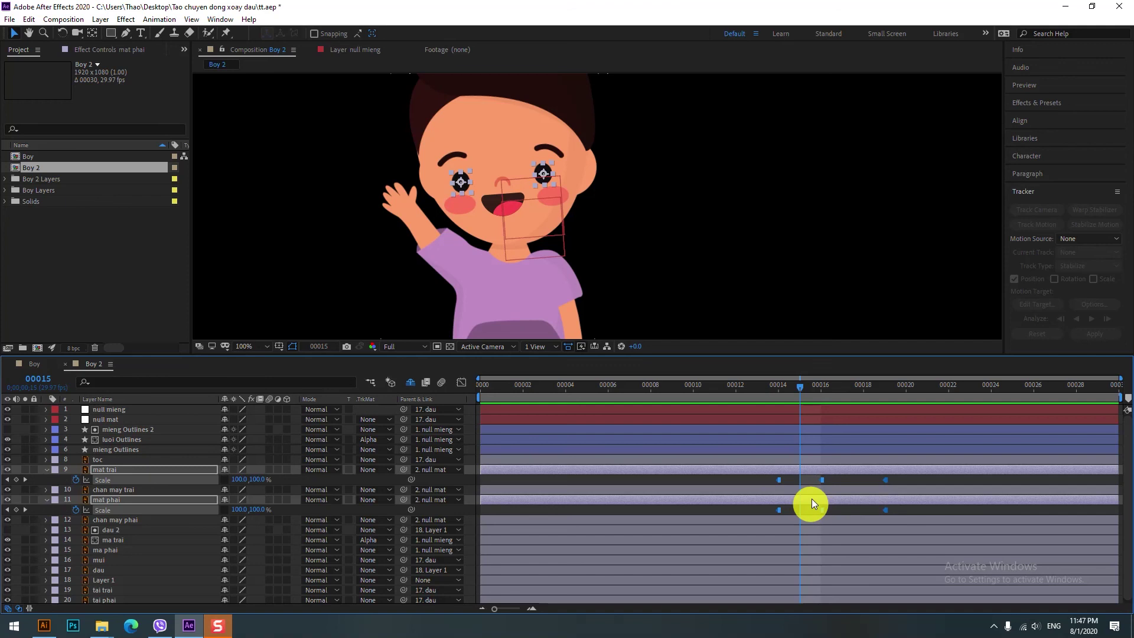
{"action": "mouse_move", "coordinate": [798, 395]}
{"action": "left_mouse_down"}
{"action": "mouse_move", "coordinate": [786, 400]}
{"action": "mouse_move", "coordinate": [828, 400]}
{"action": "mouse_move", "coordinate": [802, 405]}
{"action": "left_mouse_up"}
{"action": "left_click_drag", "start_coordinate": [806, 391], "coordinate": [760, 398]}
{"action": "key", "text": "space"}
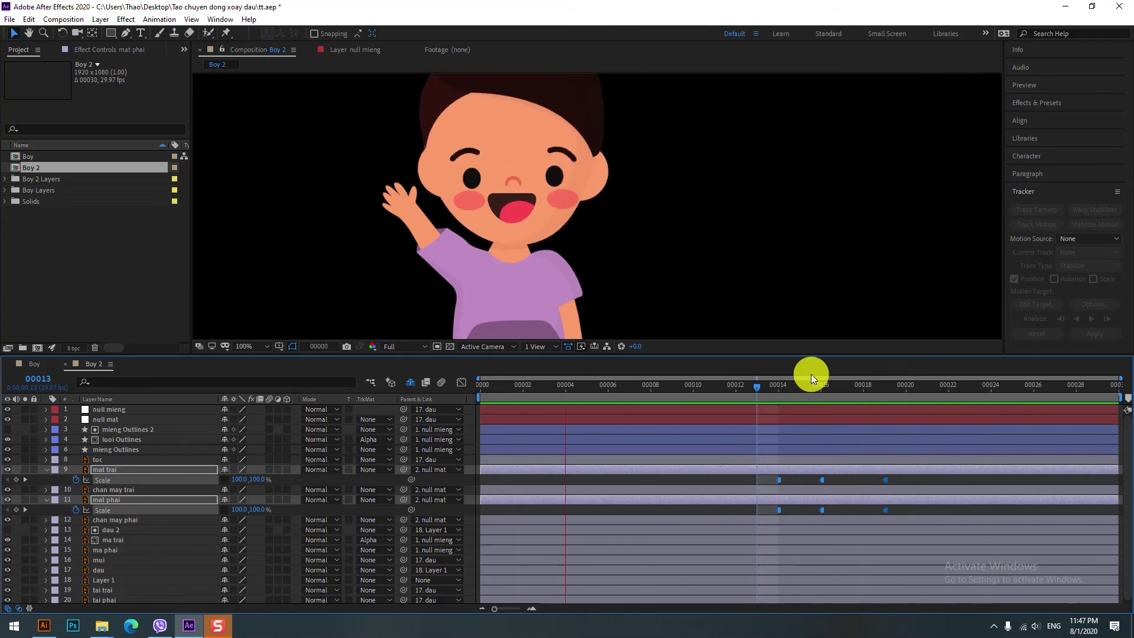
{"action": "scroll", "coordinate": [597, 203], "scroll_direction": "down", "scroll_amount": 2}
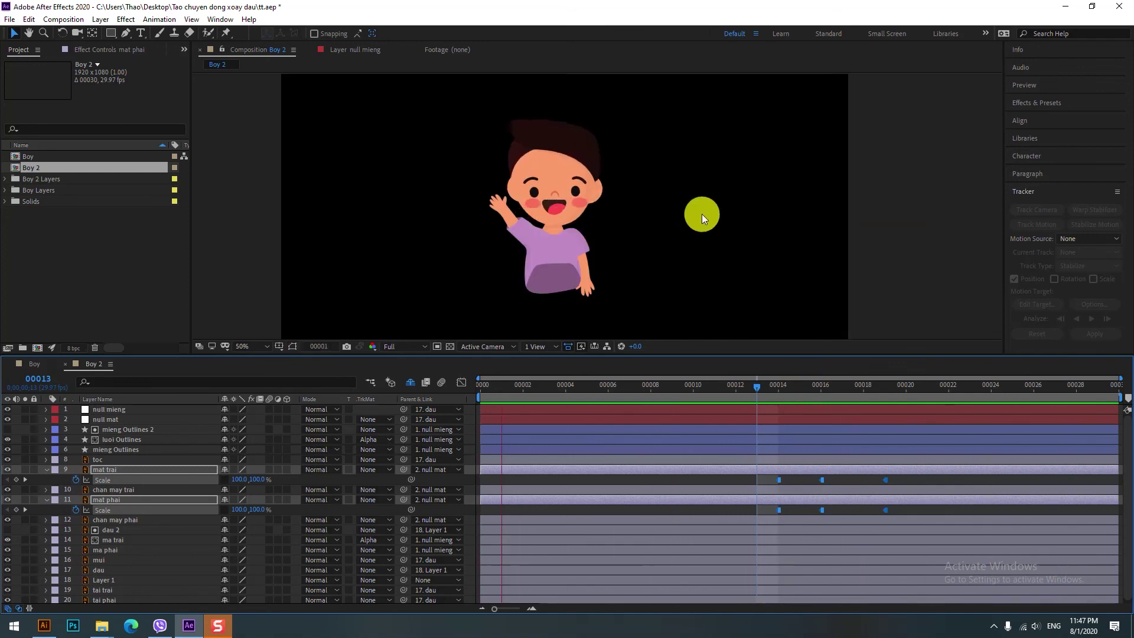
{"action": "left_click", "coordinate": [45, 470]}
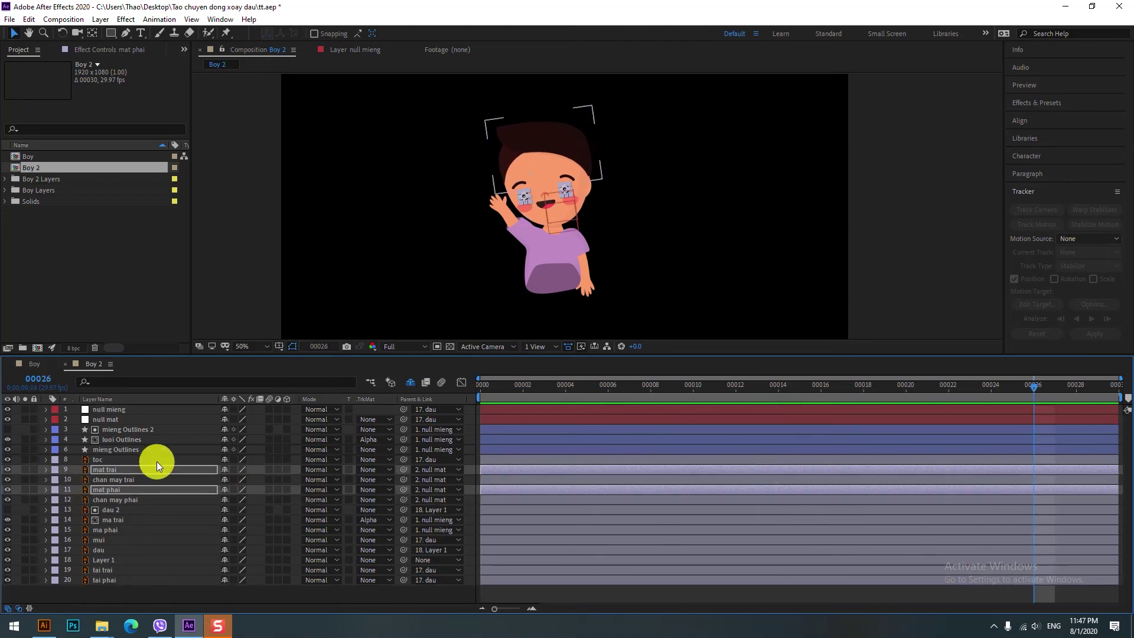
Step: Create a toc Outlines shape layer from the toc hair layer with Create Shapes from Vector Layer
{"action": "left_click", "coordinate": [109, 459]}
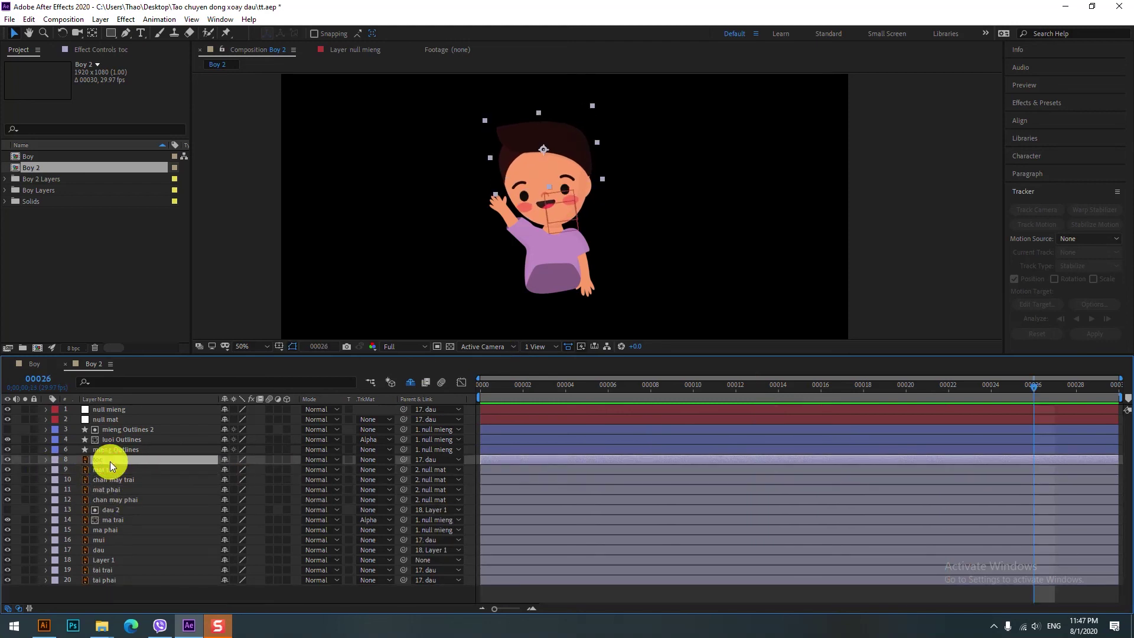
{"action": "right_click", "coordinate": [106, 458]}
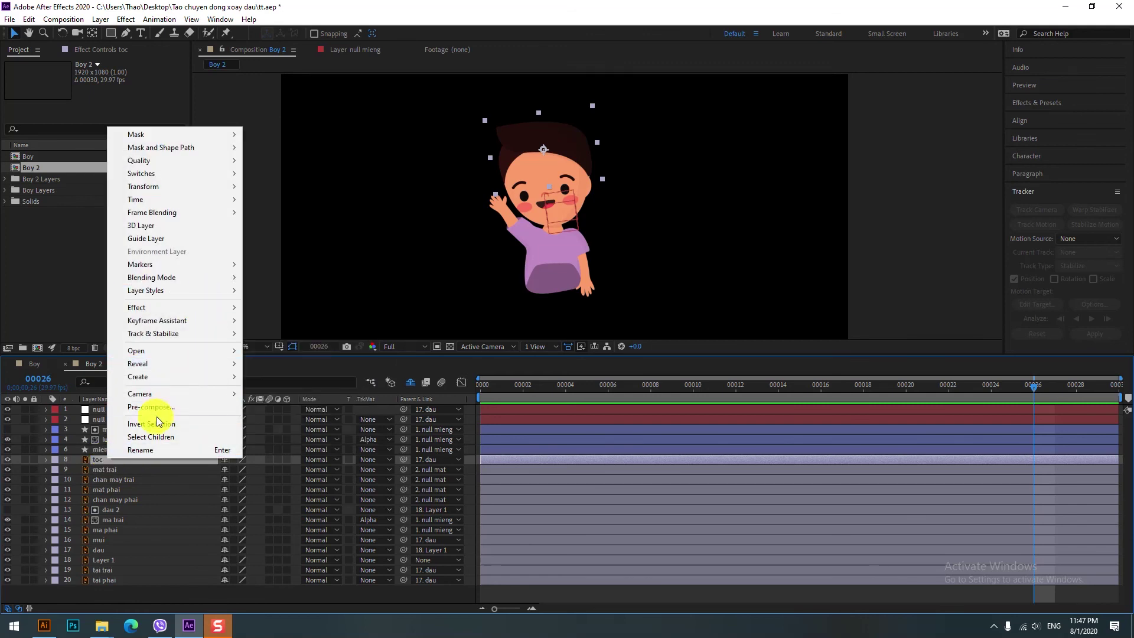
{"action": "mouse_move", "coordinate": [189, 376]}
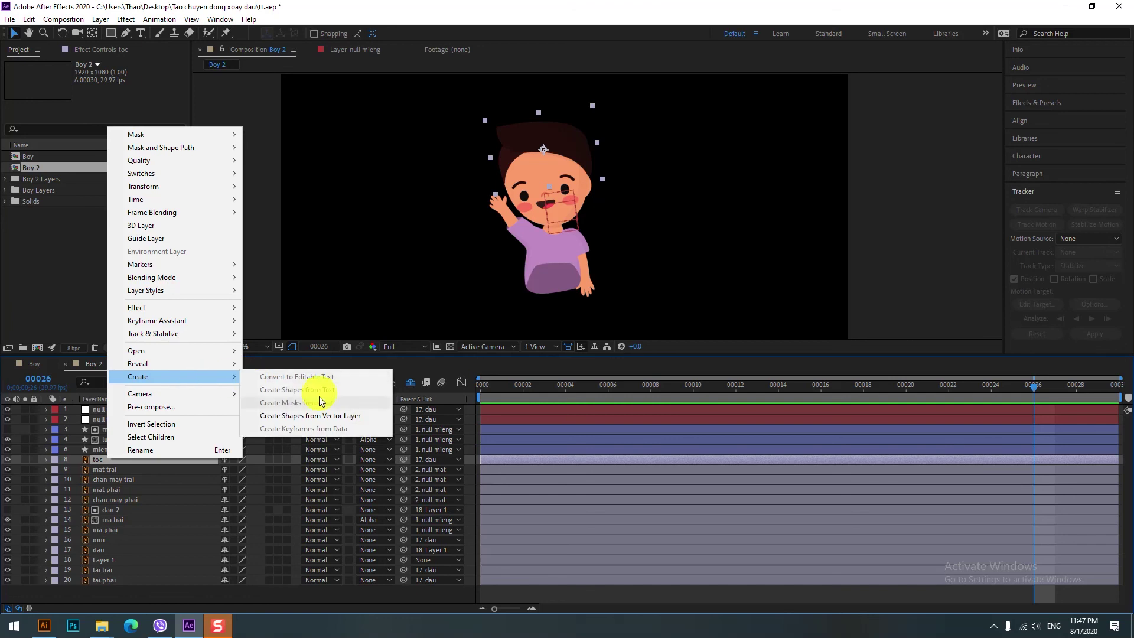
{"action": "left_click", "coordinate": [319, 418]}
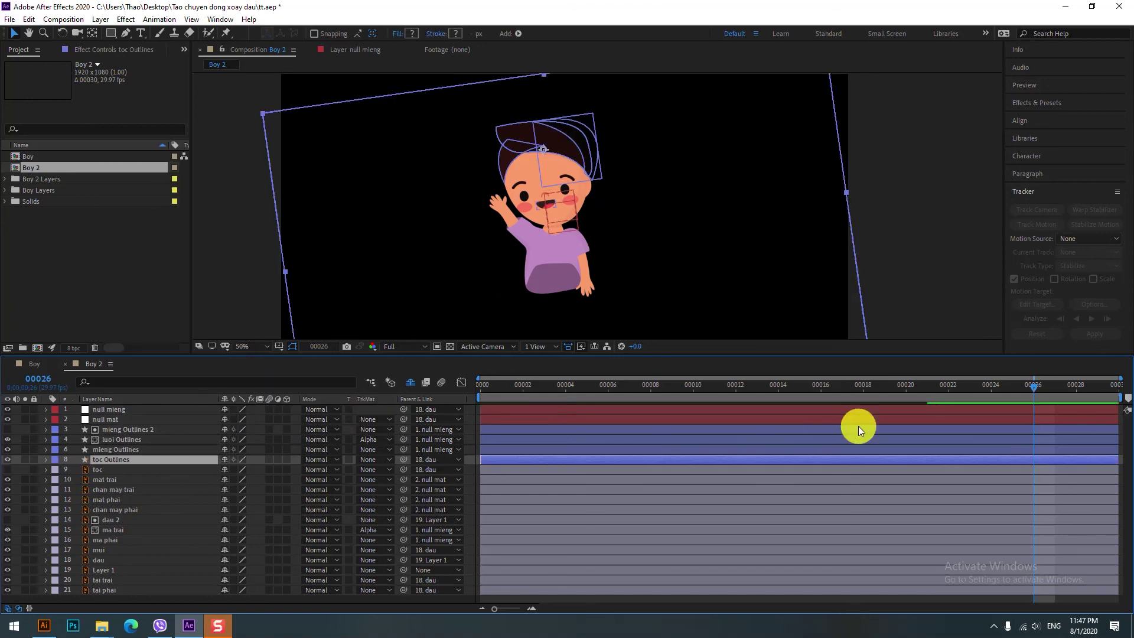
Step: At frame 00013, delete the nested group and Merge Paths from Group 1 of toc Outlines
{"action": "mouse_move", "coordinate": [863, 388]}
{"action": "left_mouse_down"}
{"action": "mouse_move", "coordinate": [607, 394]}
{"action": "mouse_move", "coordinate": [756, 393]}
{"action": "left_mouse_up"}
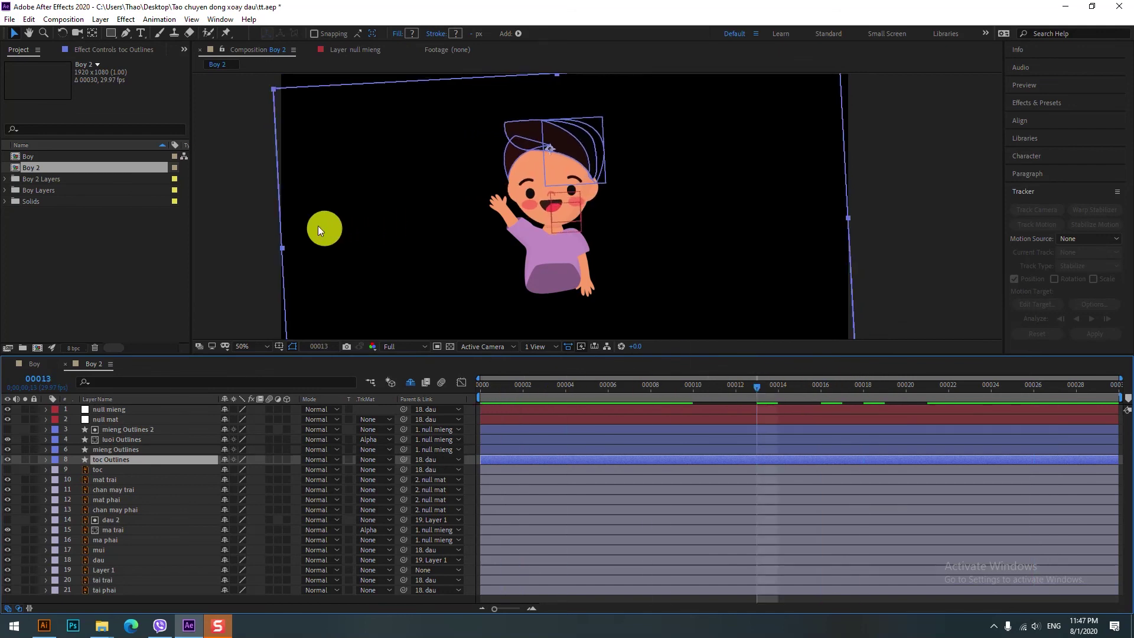
{"action": "left_click", "coordinate": [45, 460]}
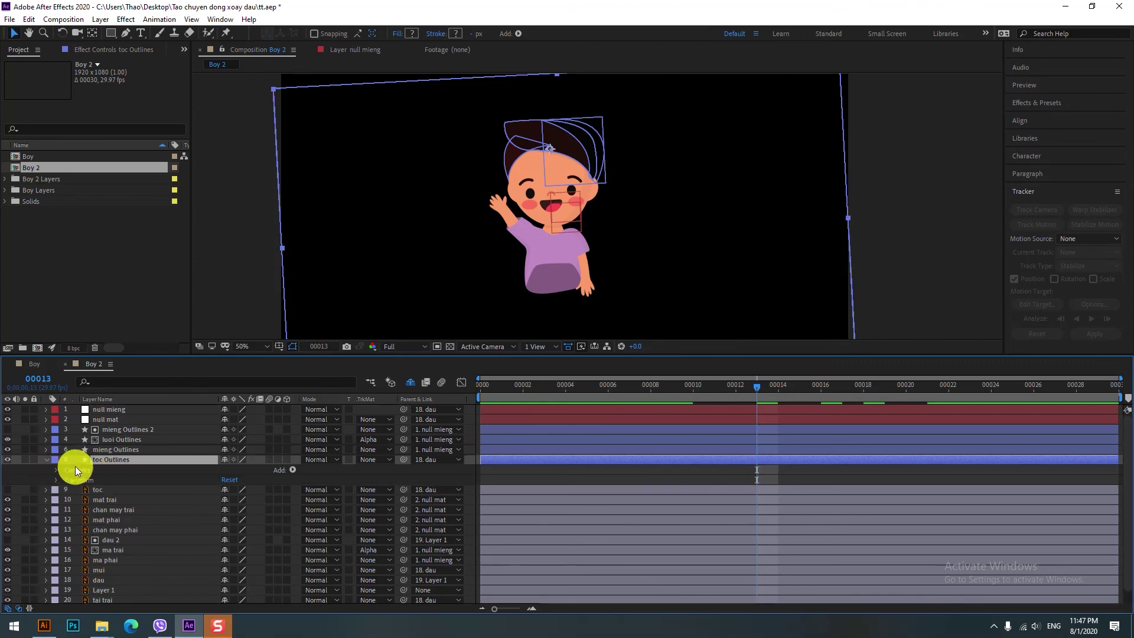
{"action": "left_click", "coordinate": [56, 470]}
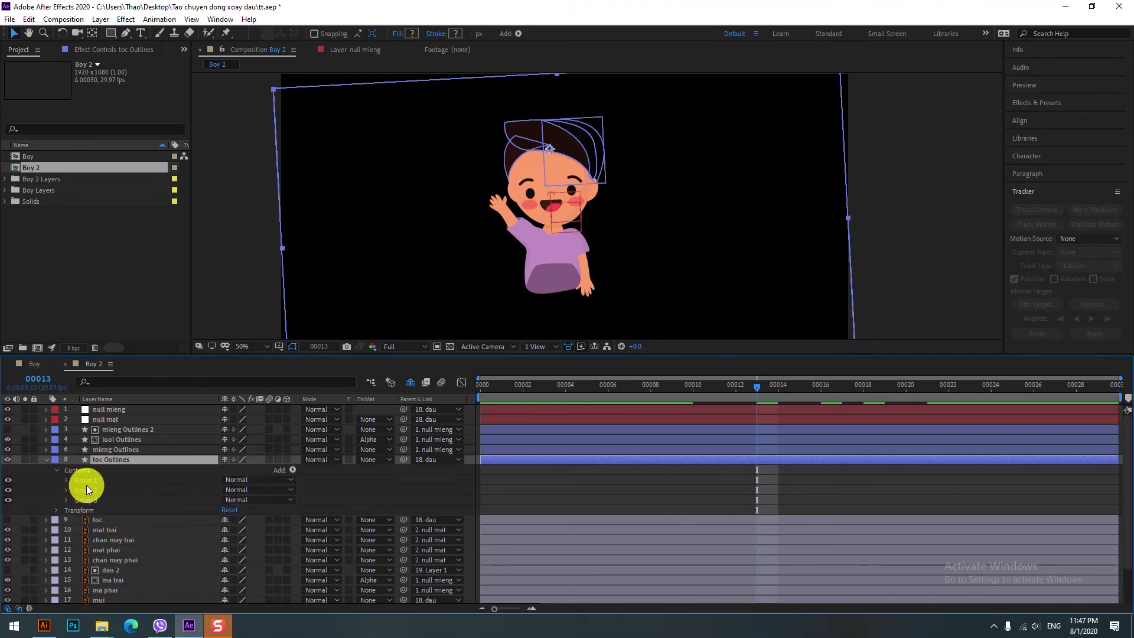
{"action": "left_click", "coordinate": [63, 480]}
{"action": "left_click", "coordinate": [104, 497]}
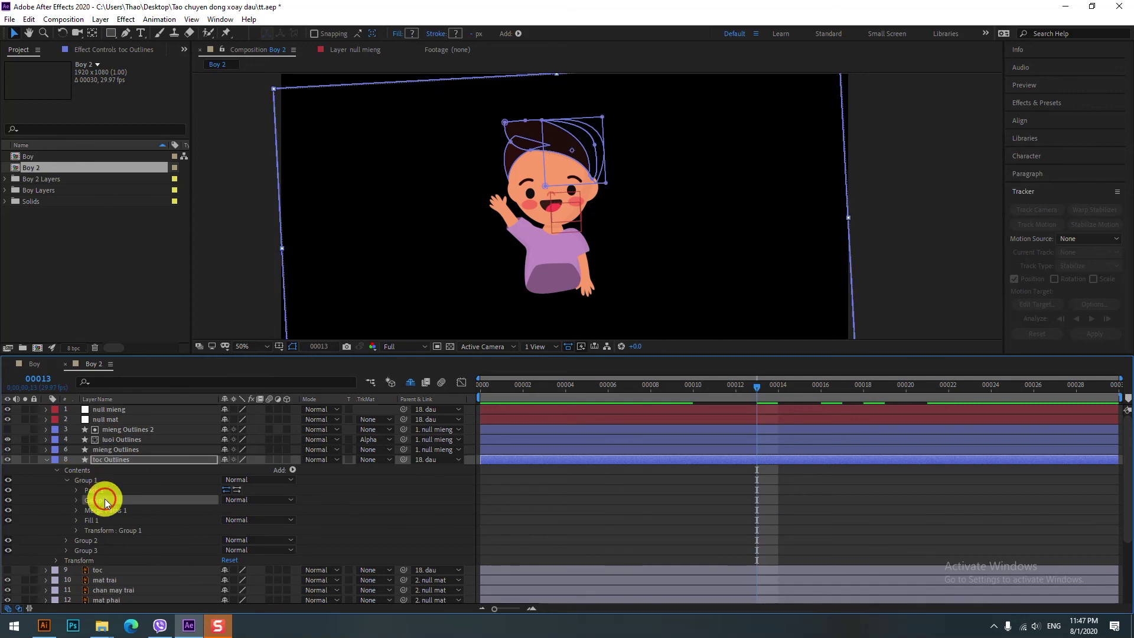
{"action": "left_click", "coordinate": [175, 519]}
{"action": "left_click", "coordinate": [115, 499]}
{"action": "key", "text": "Delete"}
{"action": "left_click", "coordinate": [115, 498]}
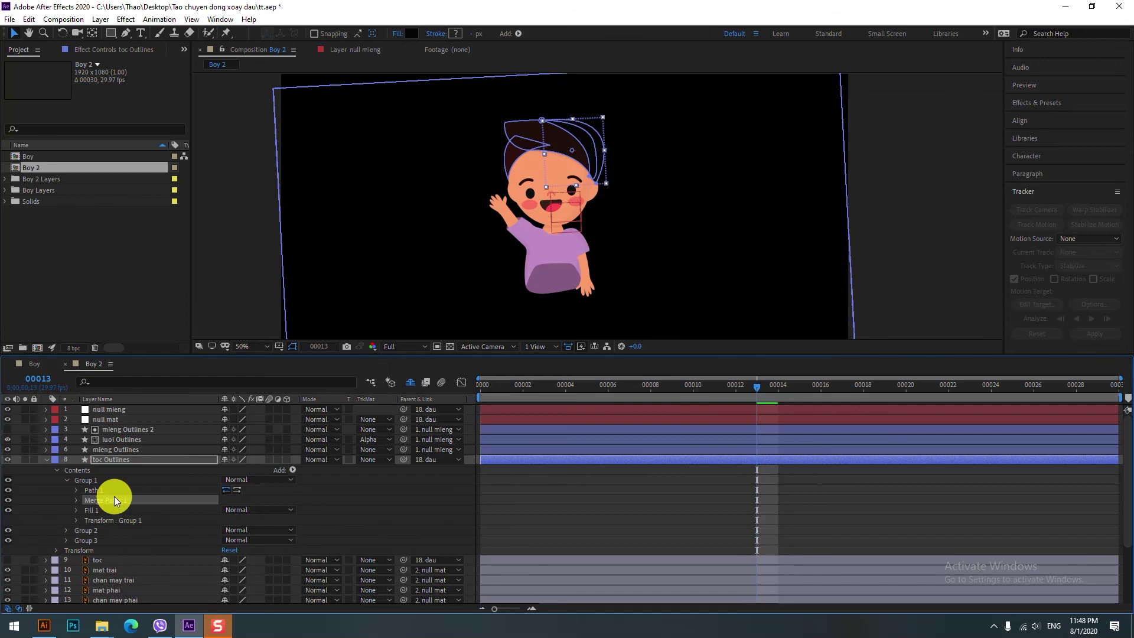
{"action": "key", "text": "Delete"}
{"action": "left_click", "coordinate": [84, 491]}
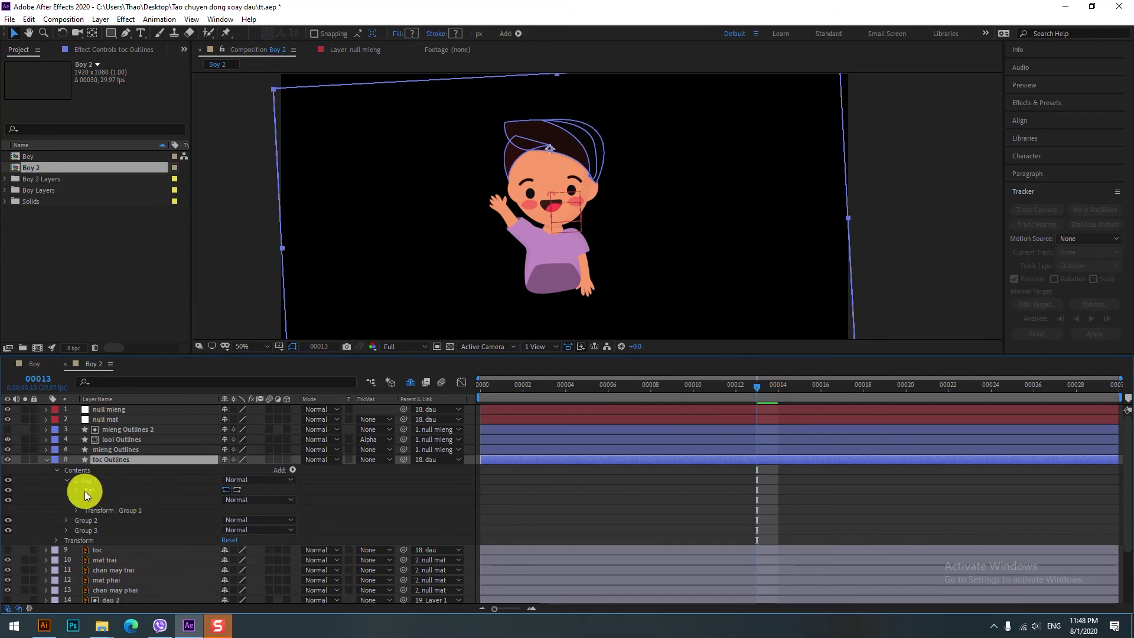
Step: Delete the nested groups and Merge Paths from Groups 2 and 3
{"action": "left_click", "coordinate": [67, 521]}
{"action": "left_click", "coordinate": [93, 540]}
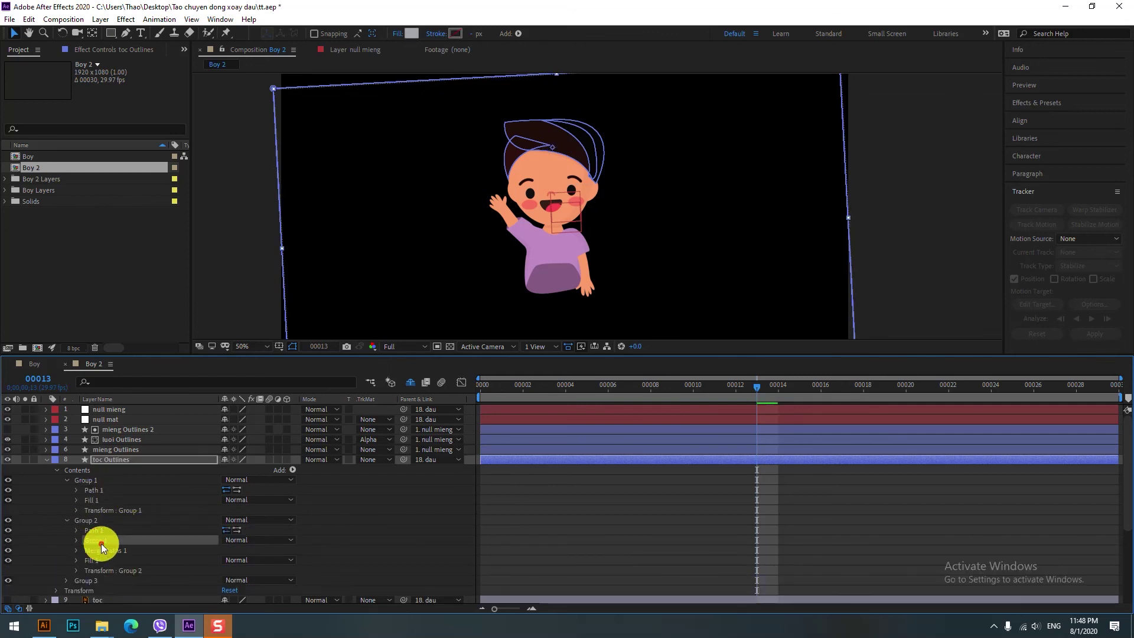
{"action": "key", "text": "Delete"}
{"action": "left_click", "coordinate": [106, 539]}
{"action": "key", "text": "Delete"}
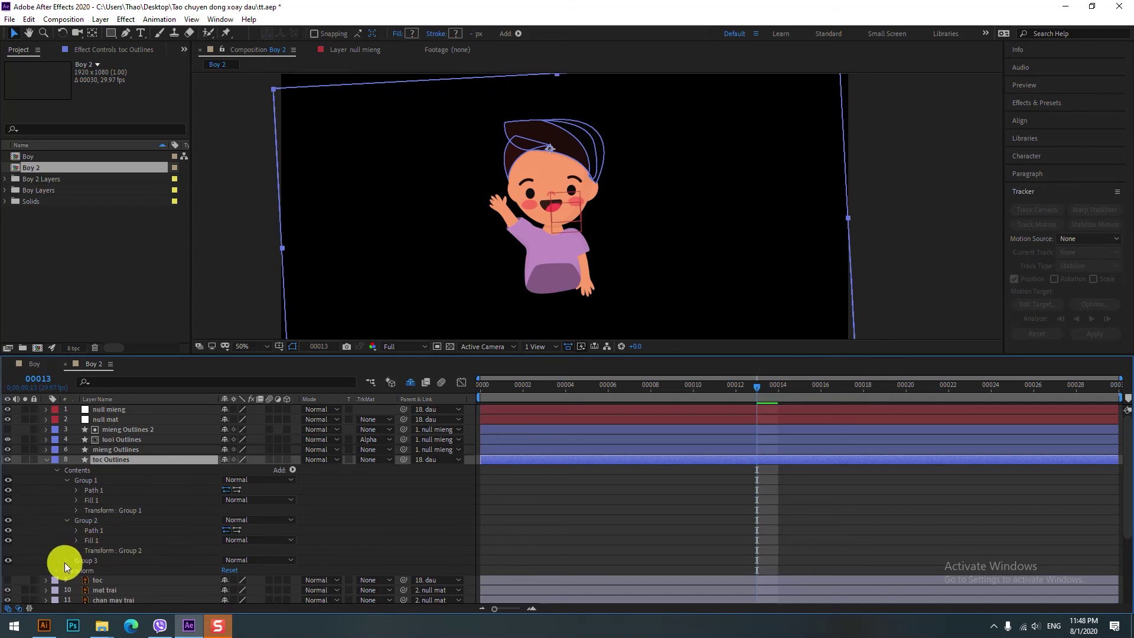
{"action": "left_click", "coordinate": [68, 562]}
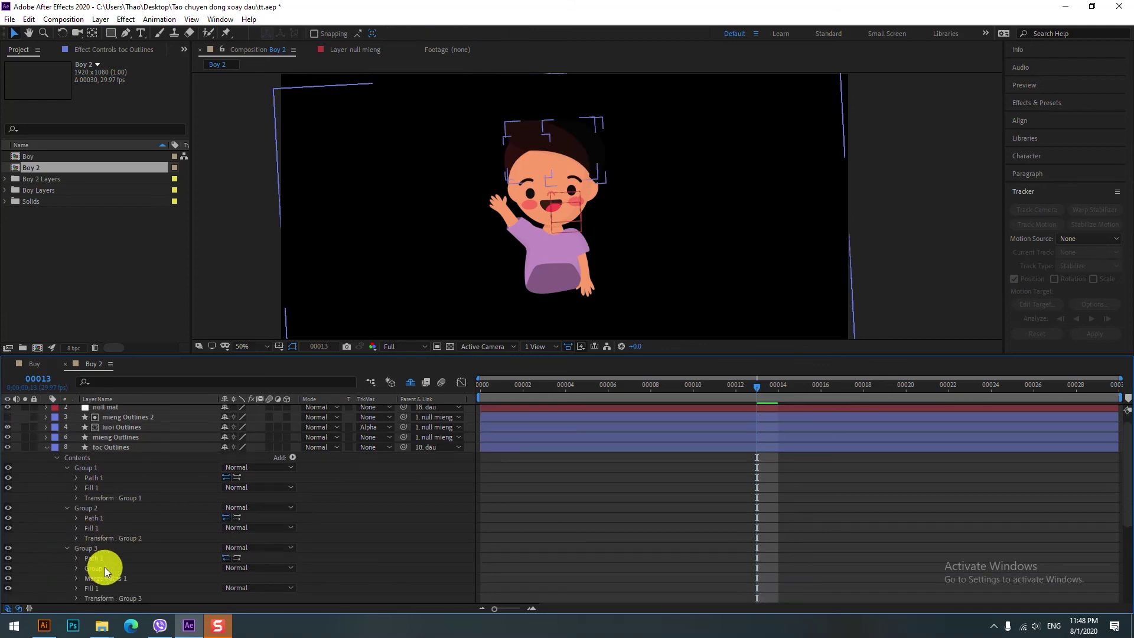
{"action": "left_click", "coordinate": [104, 567]}
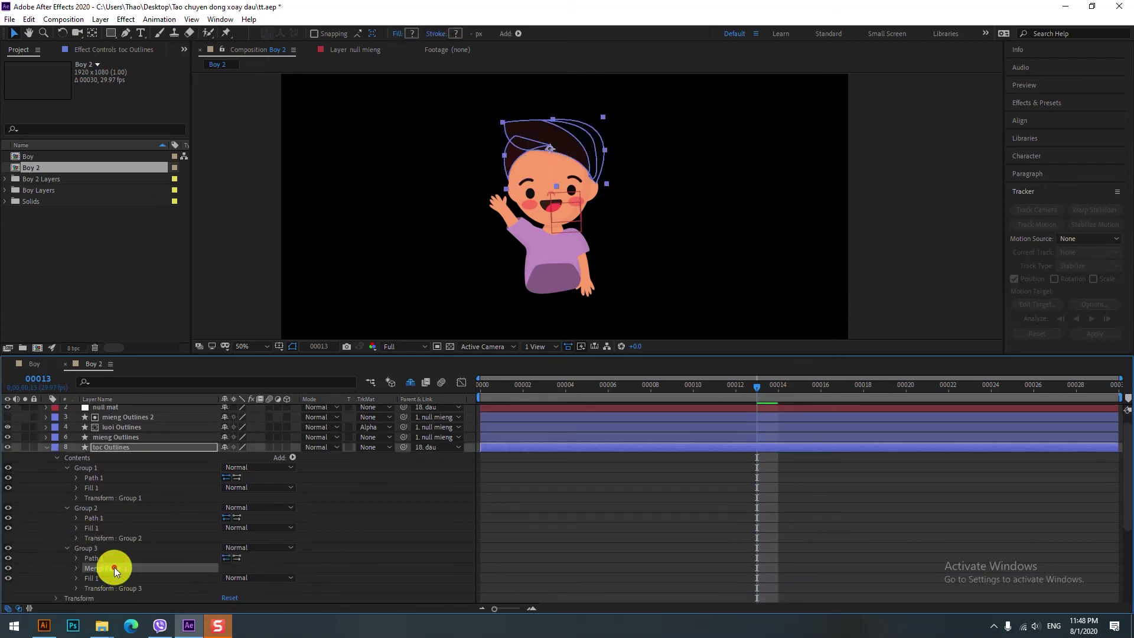
{"action": "key", "text": "Delete"}
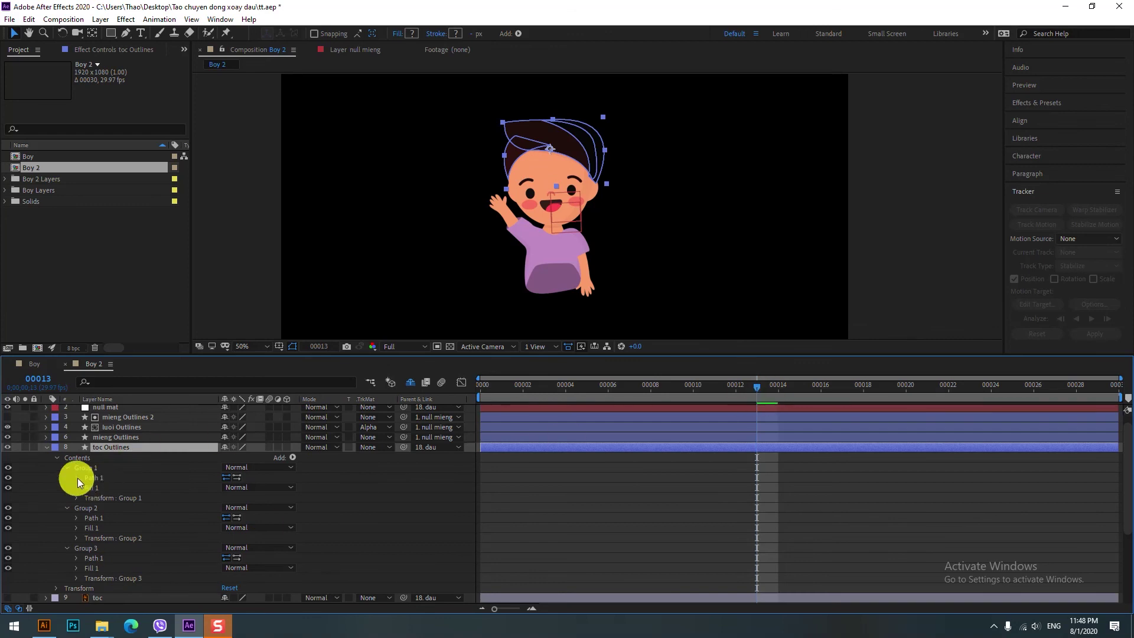
Step: Reveal Path 1 in Groups 1, 2 and 3, with the playhead back near frame 00008
{"action": "left_click", "coordinate": [77, 477]}
{"action": "left_click", "coordinate": [78, 527]}
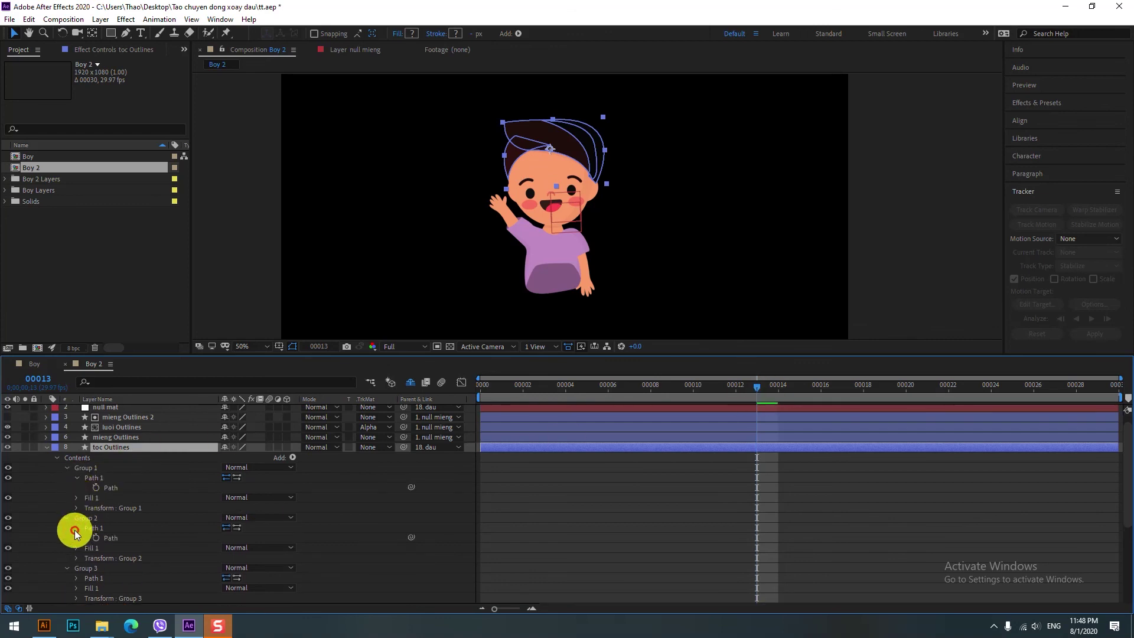
{"action": "scroll", "coordinate": [87, 536], "scroll_direction": "down", "scroll_amount": 2}
{"action": "left_click", "coordinate": [77, 548]}
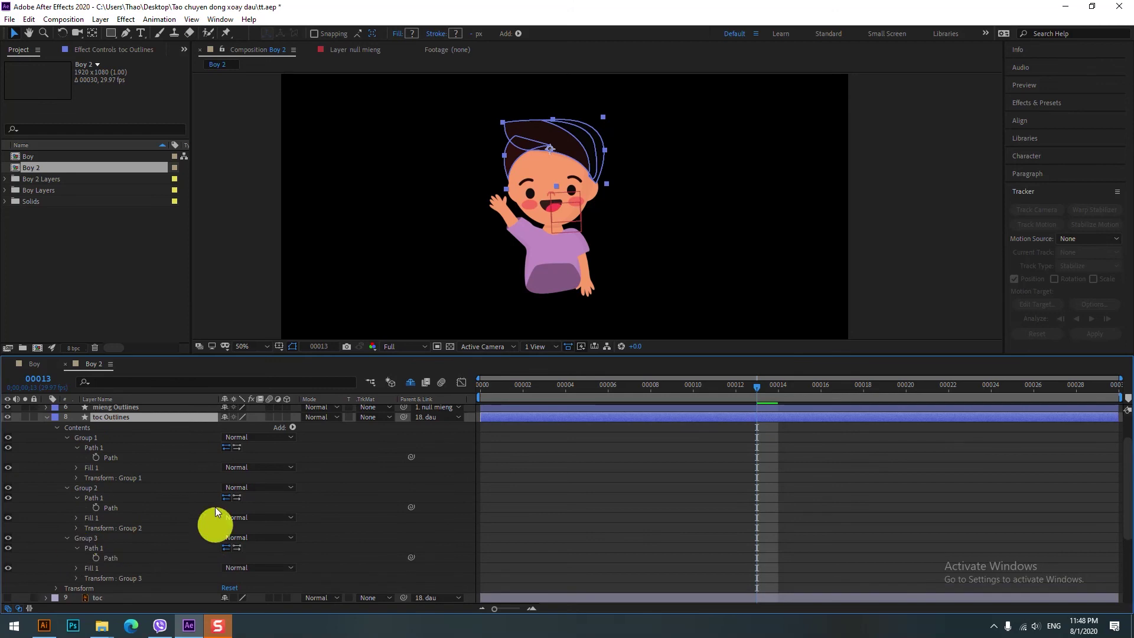
{"action": "mouse_move", "coordinate": [755, 392]}
{"action": "left_mouse_down"}
{"action": "mouse_move", "coordinate": [620, 398]}
{"action": "mouse_move", "coordinate": [650, 401]}
{"action": "left_mouse_up"}
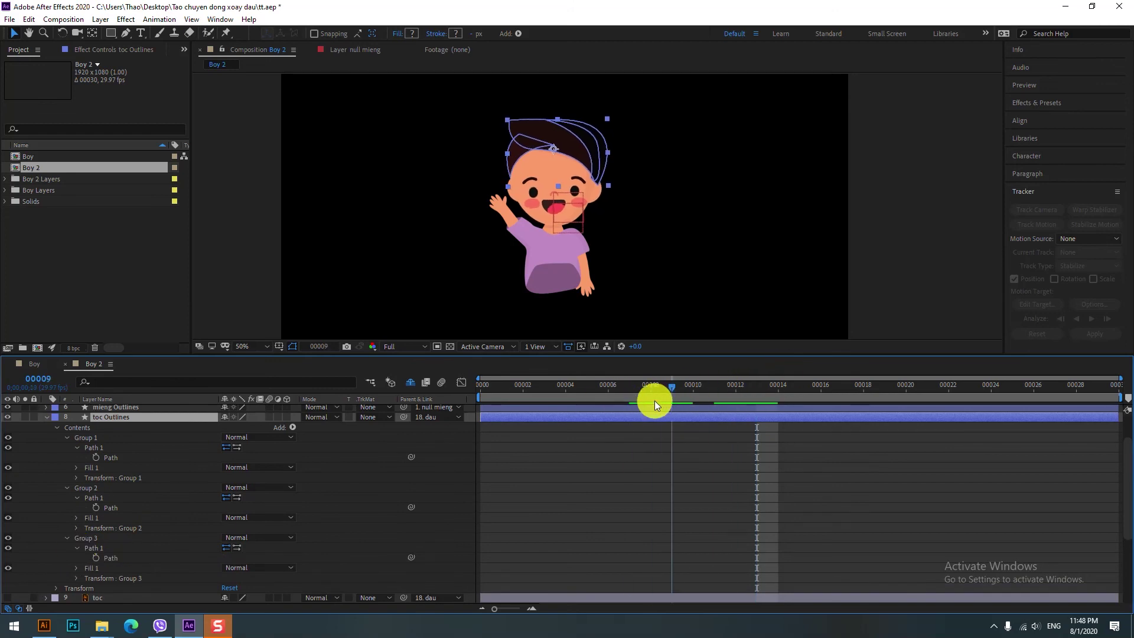
Step: Set Path keyframes at frame 00008 for hair Groups 1, 2 and 3
{"action": "left_click", "coordinate": [96, 457]}
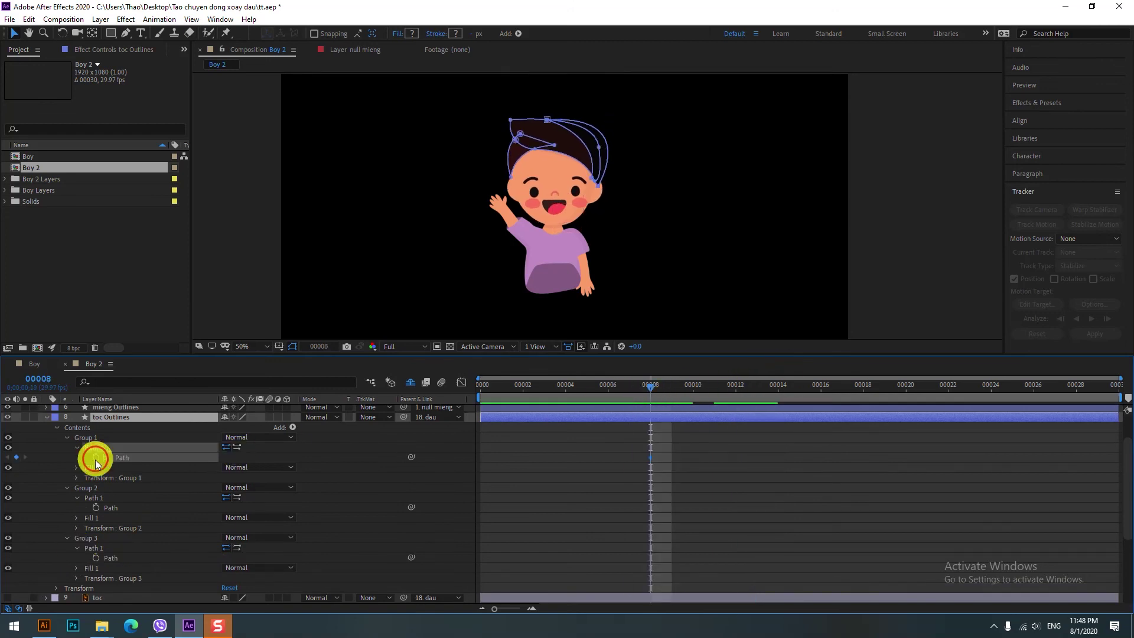
{"action": "left_click", "coordinate": [96, 508]}
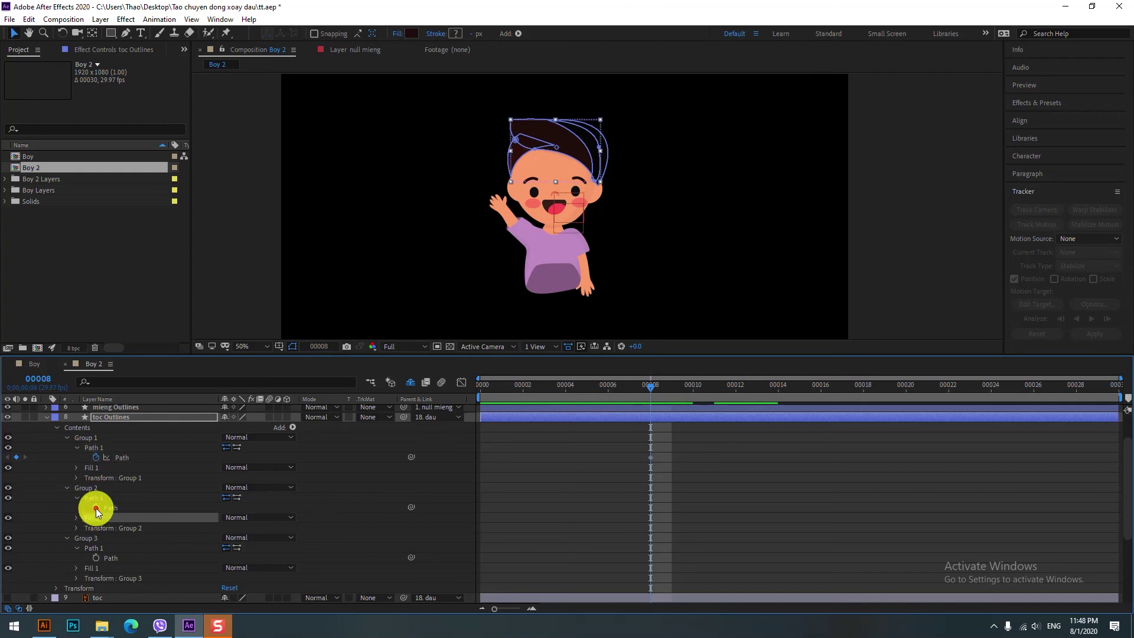
{"action": "left_click", "coordinate": [96, 556]}
Step: Zoom in on the boy's face and scrub between frames 00008 and 00021 to compare the hair
{"action": "left_click_drag", "start_coordinate": [658, 395], "coordinate": [927, 389]}
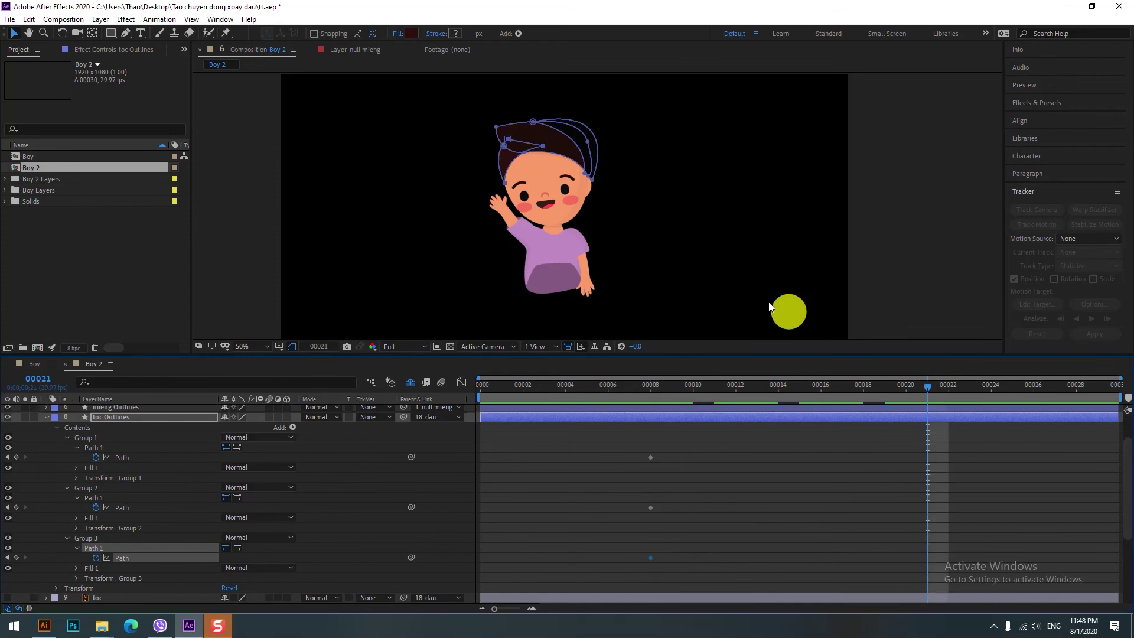
{"action": "scroll", "coordinate": [529, 187], "scroll_direction": "up", "scroll_amount": 2}
{"action": "key", "text": "h"}
{"action": "left_click_drag", "start_coordinate": [483, 172], "coordinate": [585, 235]}
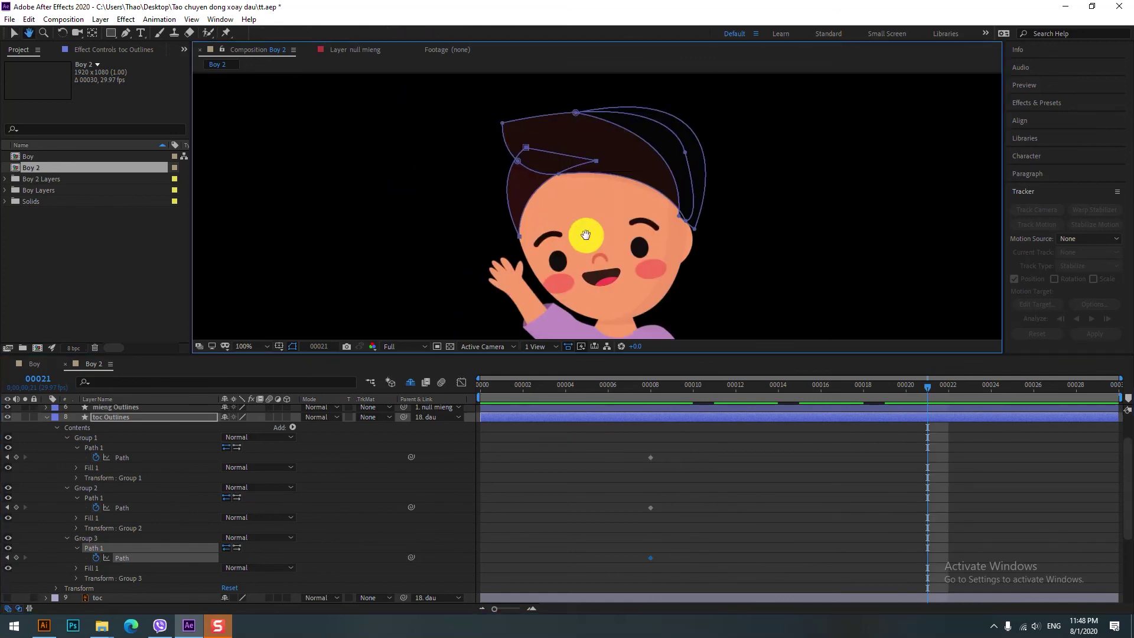
{"action": "left_click_drag", "start_coordinate": [935, 392], "coordinate": [646, 411]}
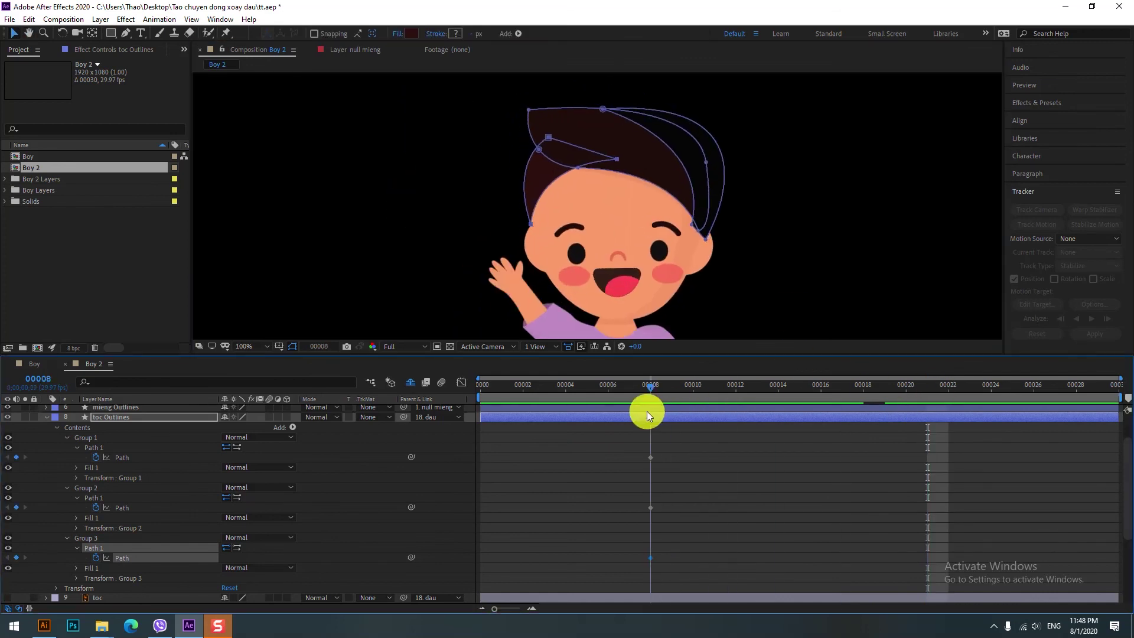
{"action": "left_click_drag", "start_coordinate": [645, 396], "coordinate": [926, 409]}
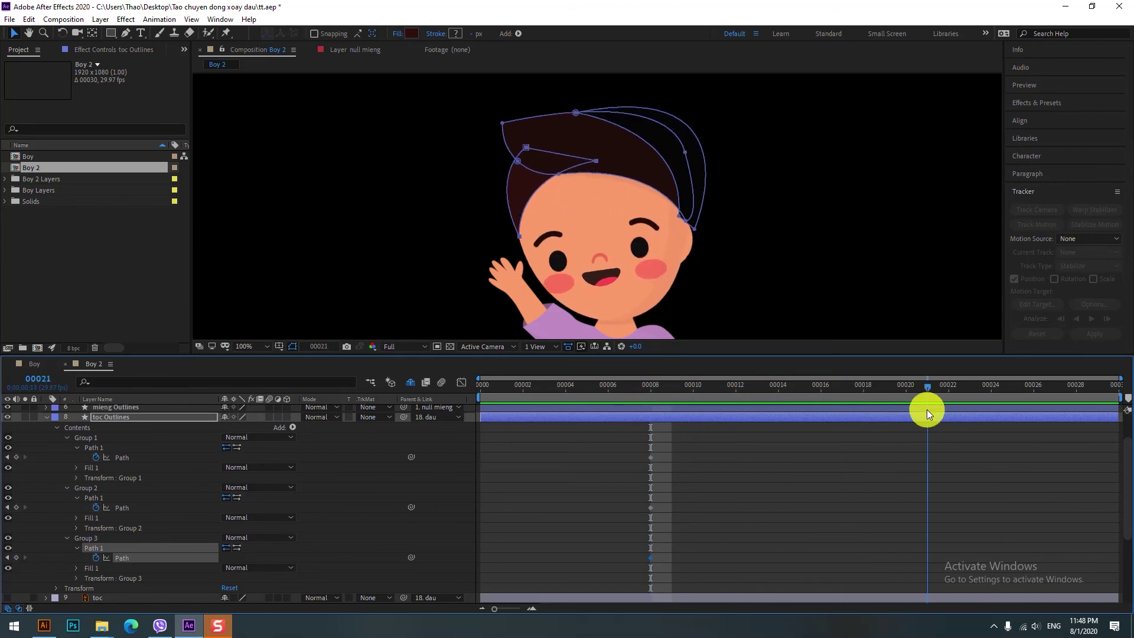
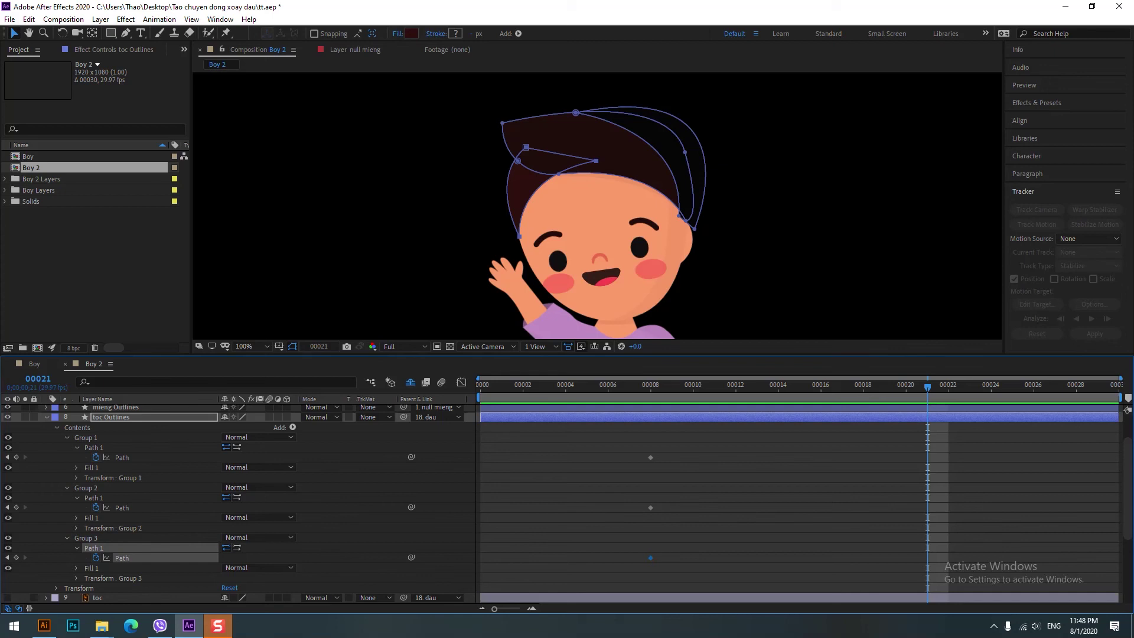
Step: Zoom in on the boy's head and frame the top of the hair
{"action": "key", "text": "ctrl+shift+d"}
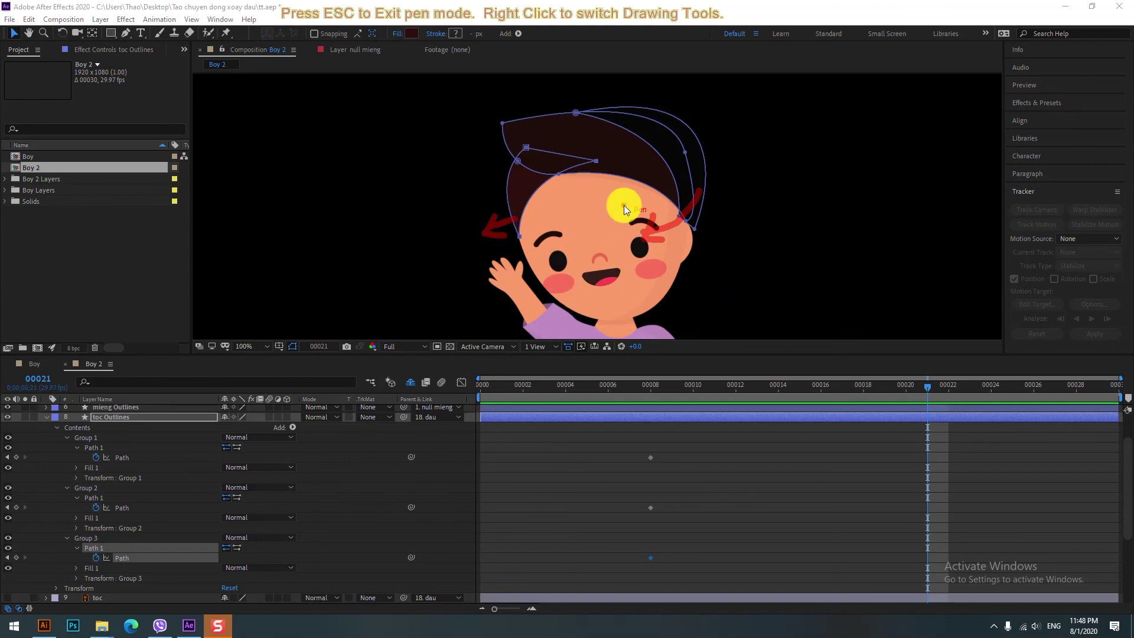
{"action": "key", "text": "Escape"}
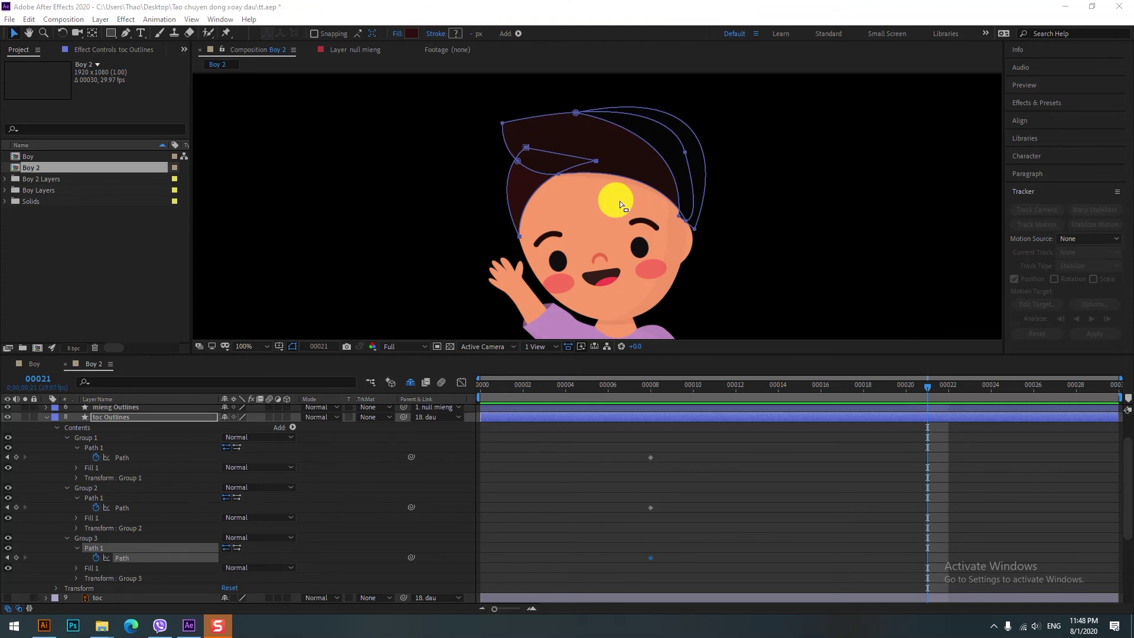
{"action": "scroll", "coordinate": [643, 228], "scroll_direction": "up", "scroll_amount": 2}
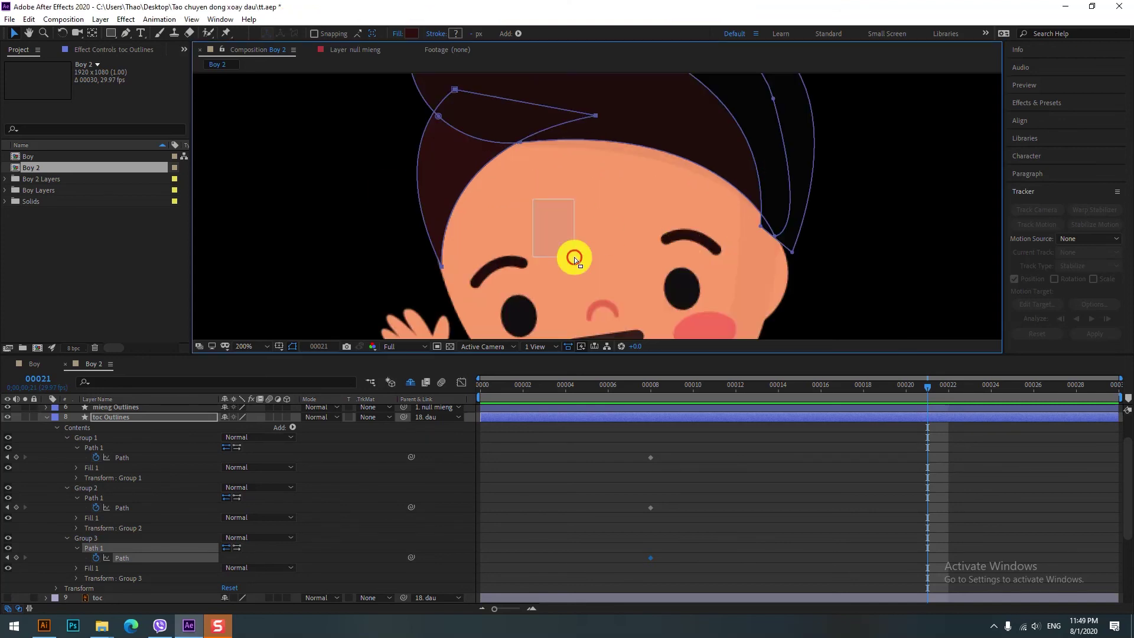
{"action": "left_click_drag", "start_coordinate": [572, 211], "coordinate": [615, 256]}
{"action": "left_click", "coordinate": [486, 314]}
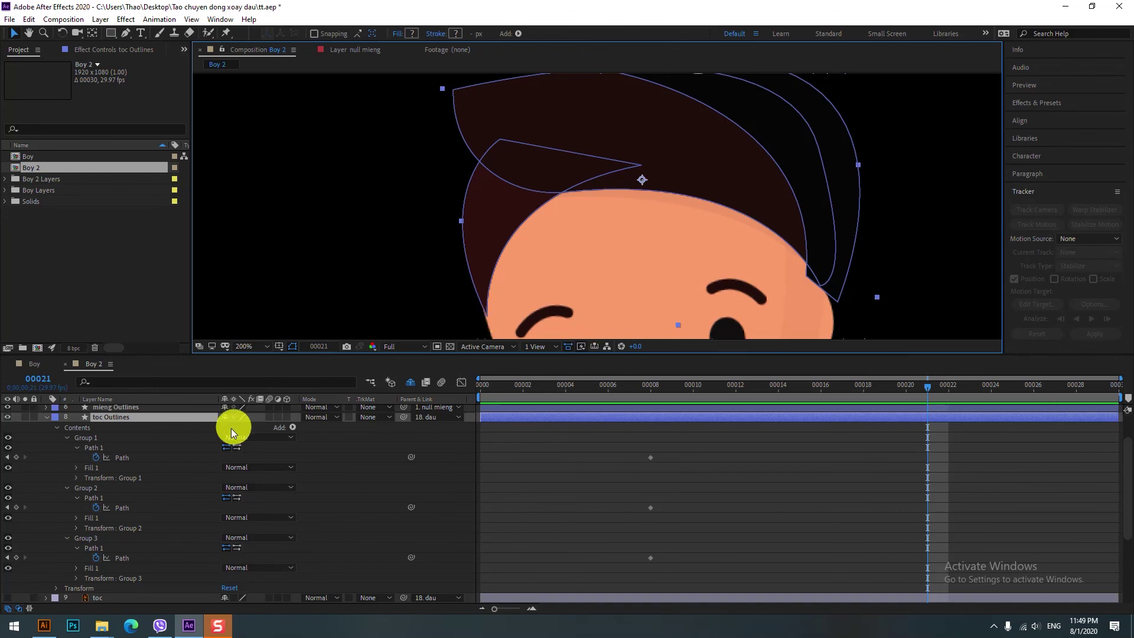
Step: Drag Group 3 Path 1's left vertex and bezier handle outward into a pointed lock at frame 21
{"action": "left_click", "coordinate": [130, 457]}
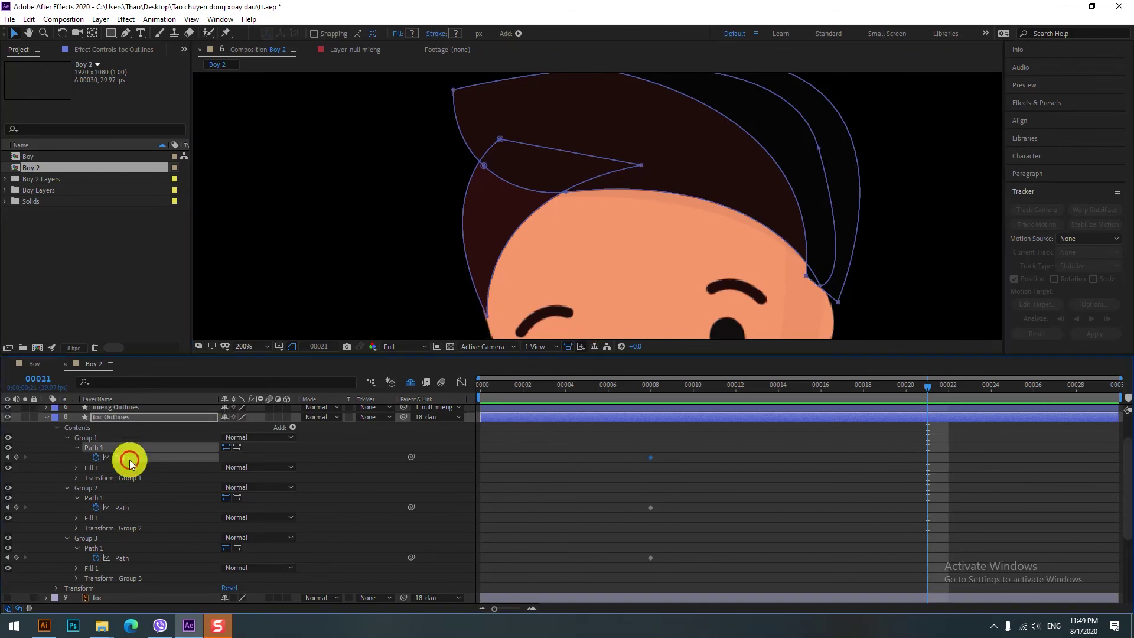
{"action": "left_click", "coordinate": [486, 322]}
{"action": "left_click_drag", "start_coordinate": [478, 317], "coordinate": [460, 319]}
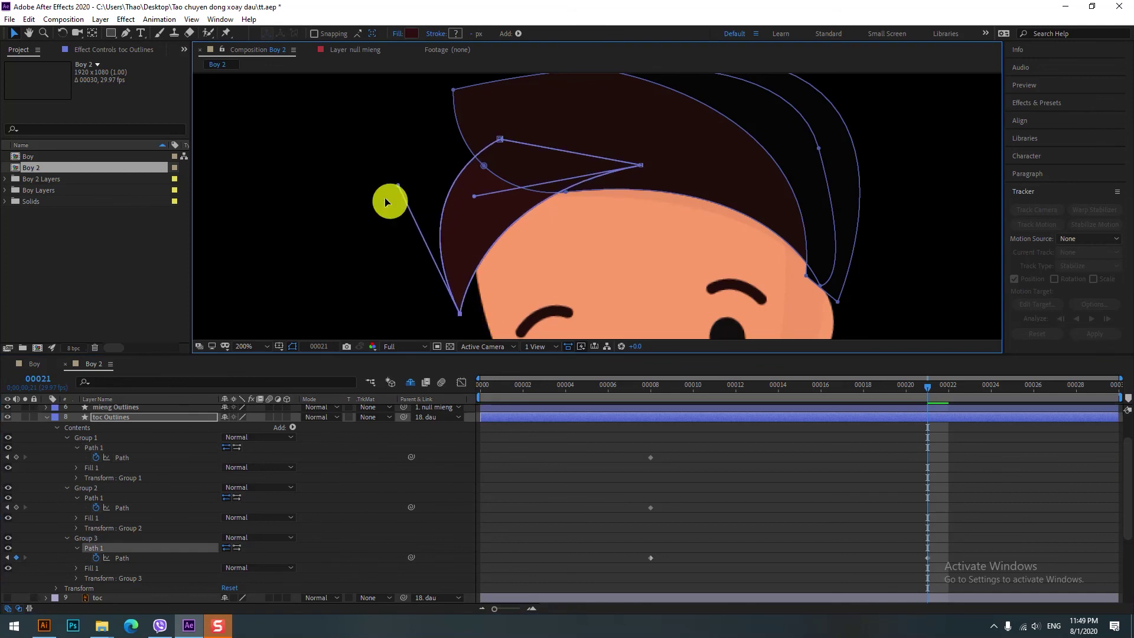
{"action": "left_click_drag", "start_coordinate": [394, 187], "coordinate": [383, 199]}
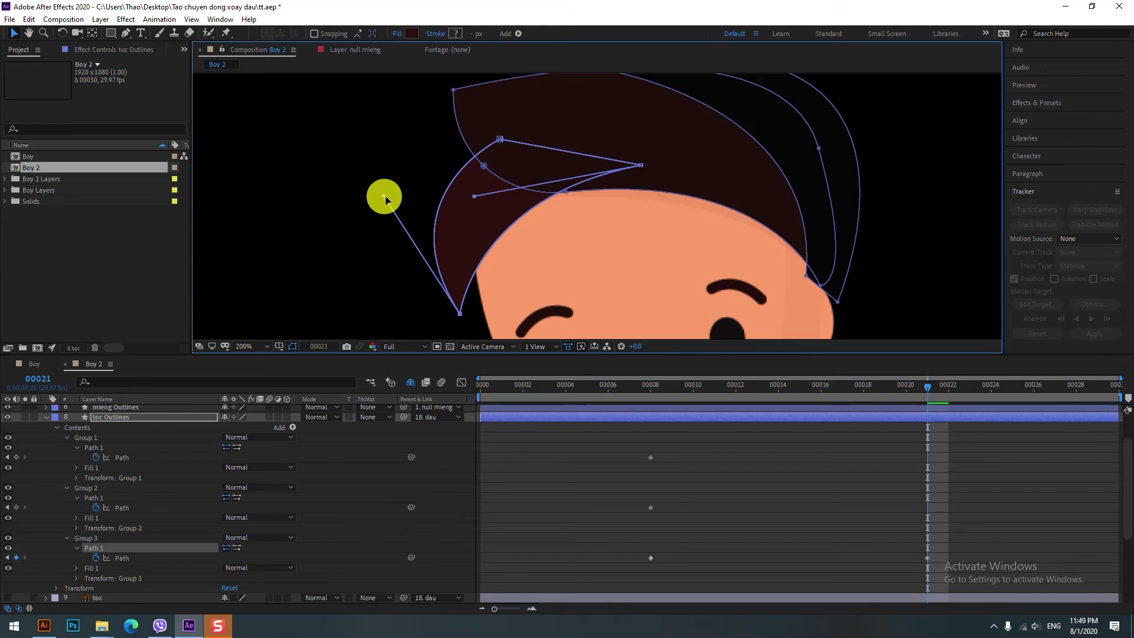
{"action": "left_click", "coordinate": [520, 127]}
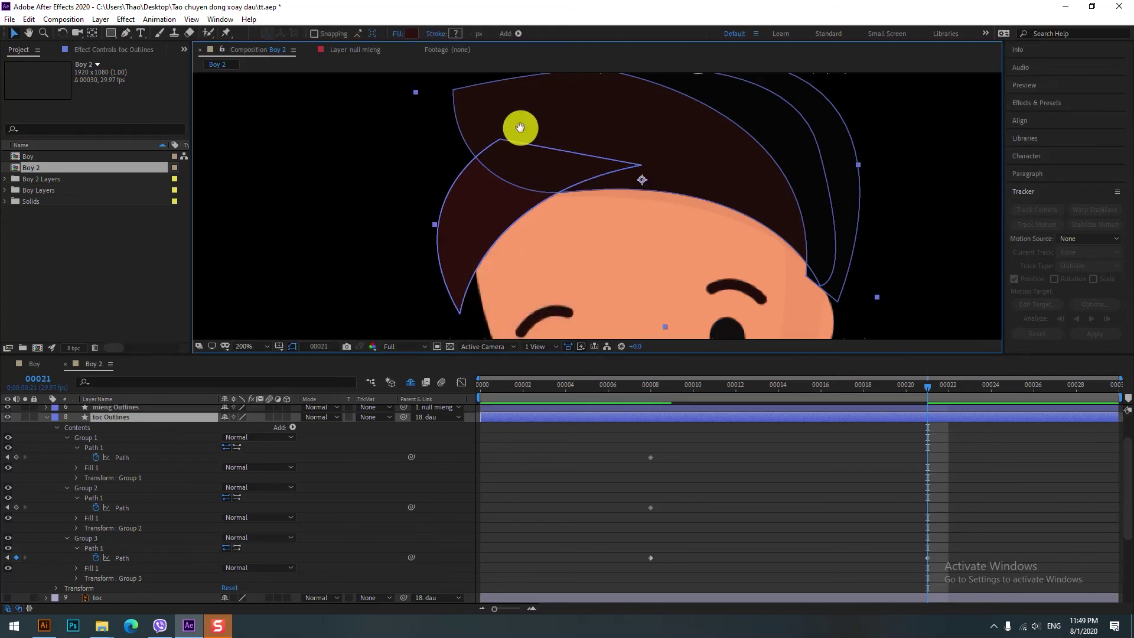
{"action": "scroll", "coordinate": [520, 128], "scroll_direction": "down", "scroll_amount": 3}
Step: At 100% zoom, pull Group 2 Path 1's top-left point left and reshape its right-side curve and lower-right end
{"action": "scroll", "coordinate": [498, 144], "scroll_direction": "down", "scroll_amount": 2}
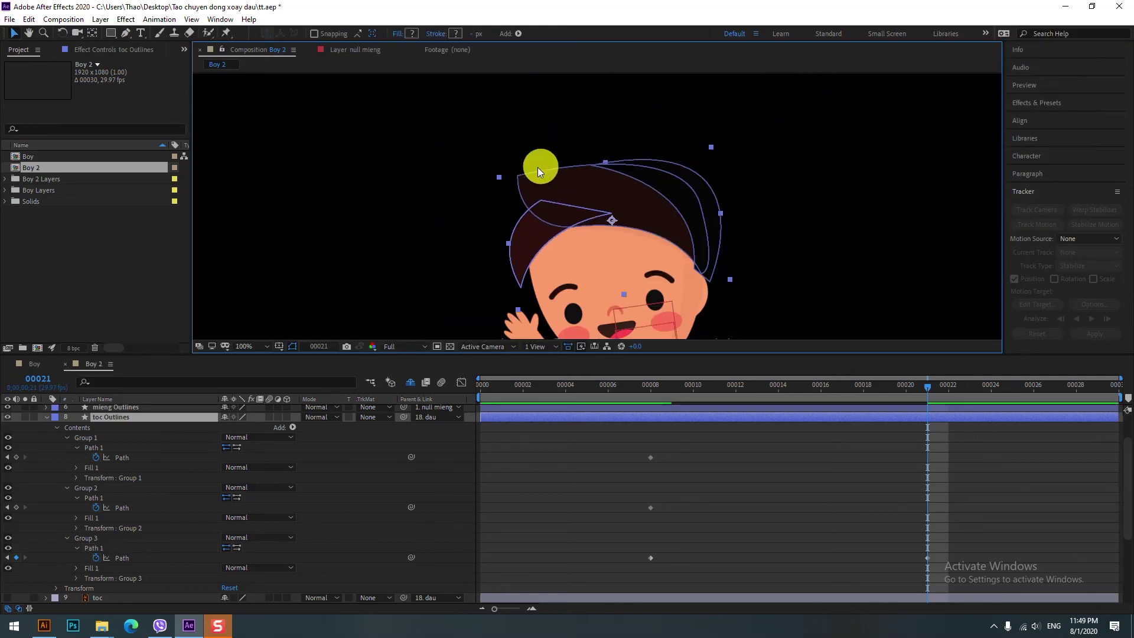
{"action": "left_click", "coordinate": [529, 179]}
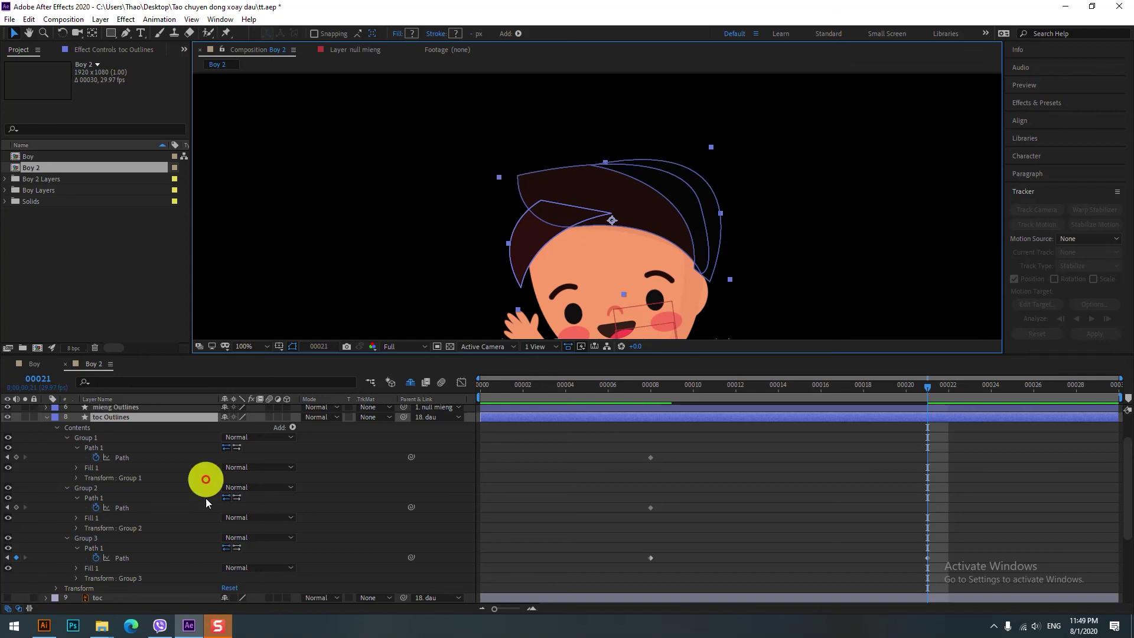
{"action": "left_click", "coordinate": [114, 508]}
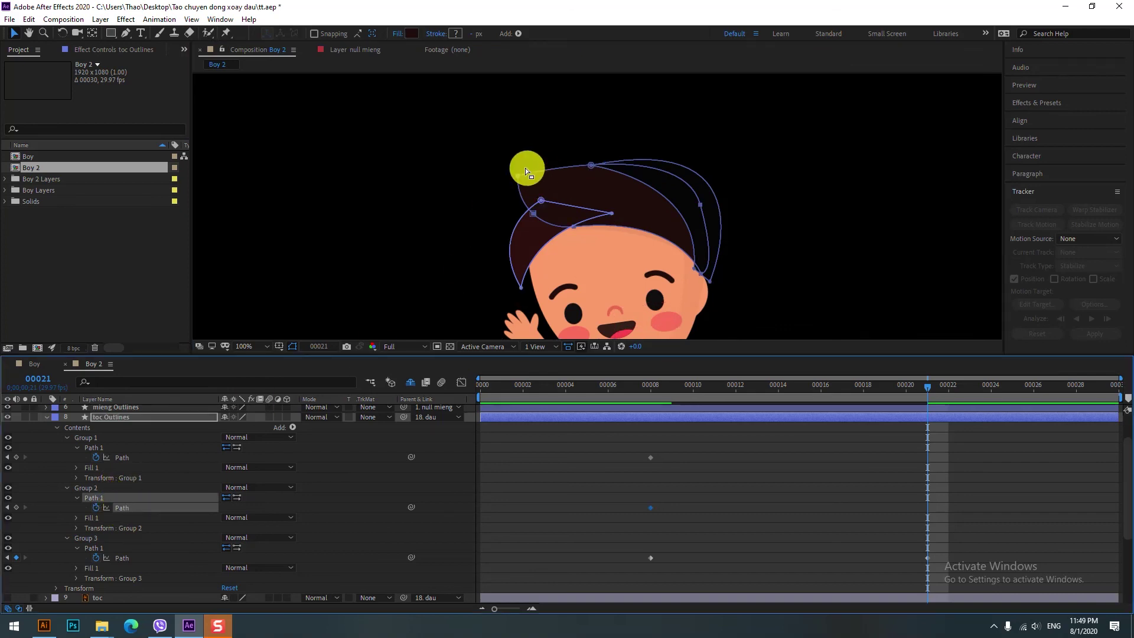
{"action": "left_click_drag", "start_coordinate": [520, 181], "coordinate": [503, 177]}
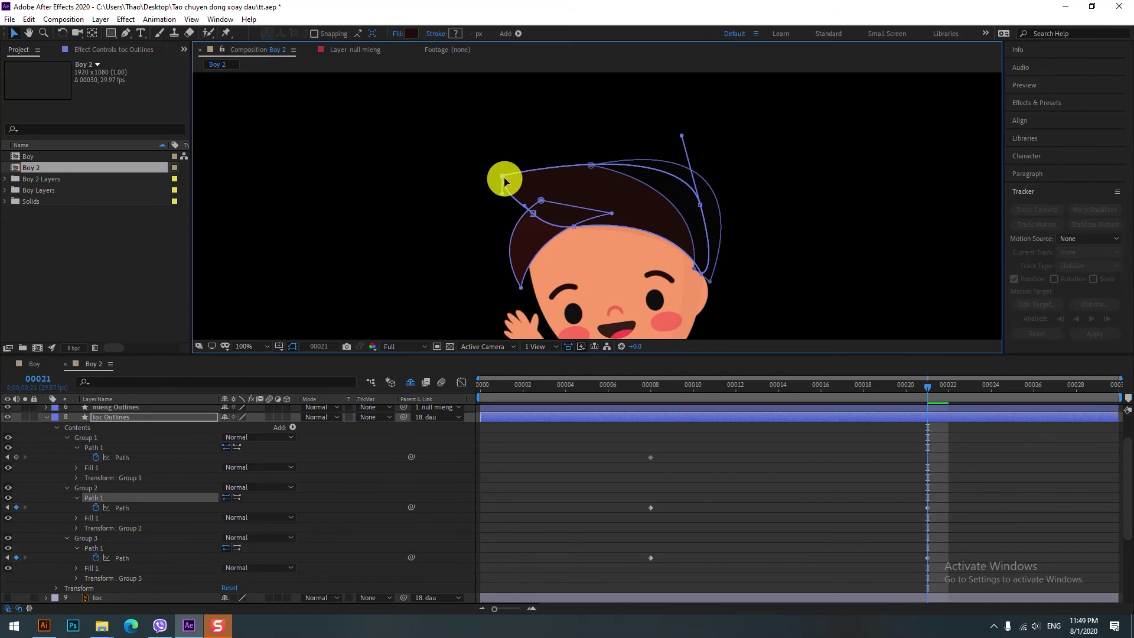
{"action": "left_click_drag", "start_coordinate": [681, 138], "coordinate": [677, 136]}
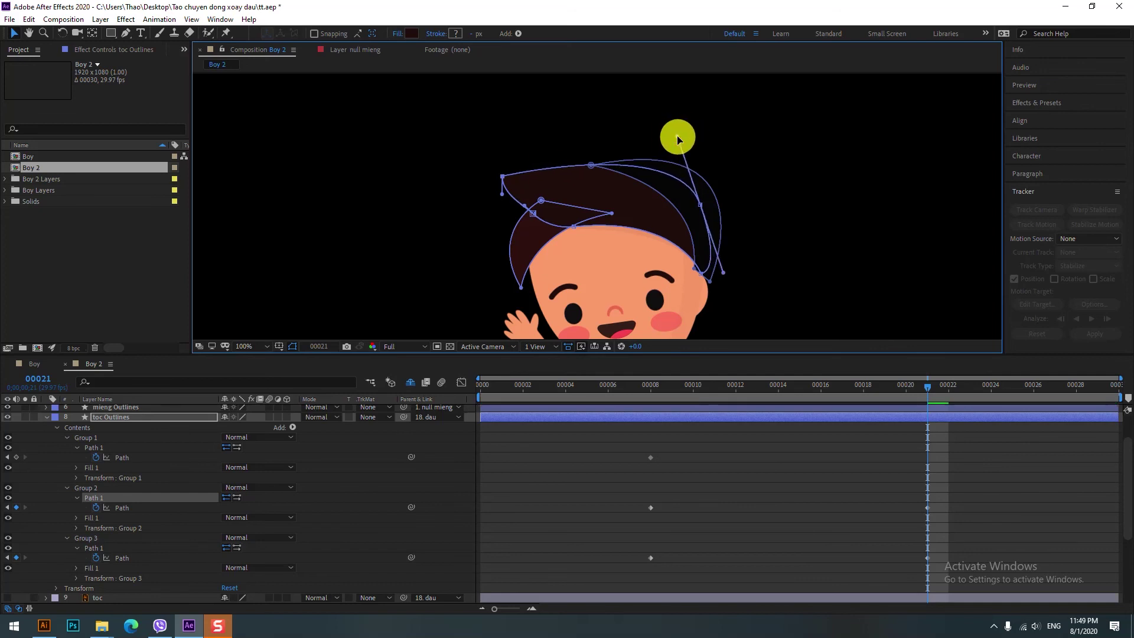
{"action": "left_click_drag", "start_coordinate": [699, 275], "coordinate": [678, 286]}
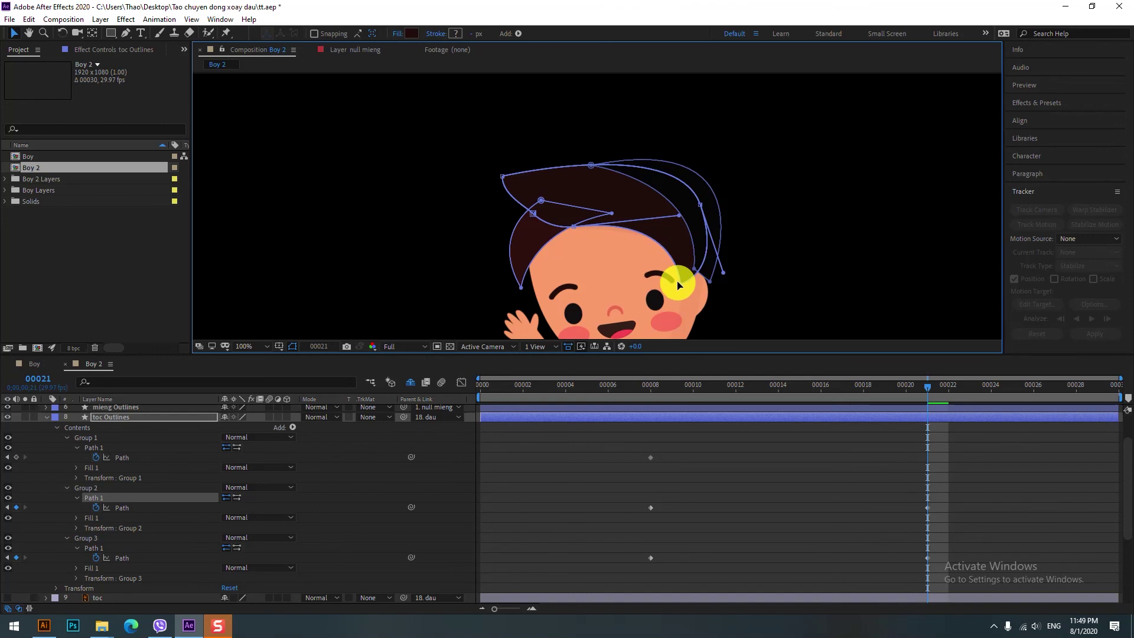
Step: Move Group 1 Path 1's lower-right vertex and stretch its bezier handles into a long spike toward the upper right
{"action": "left_click", "coordinate": [704, 286]}
{"action": "left_click_drag", "start_coordinate": [704, 286], "coordinate": [688, 271]}
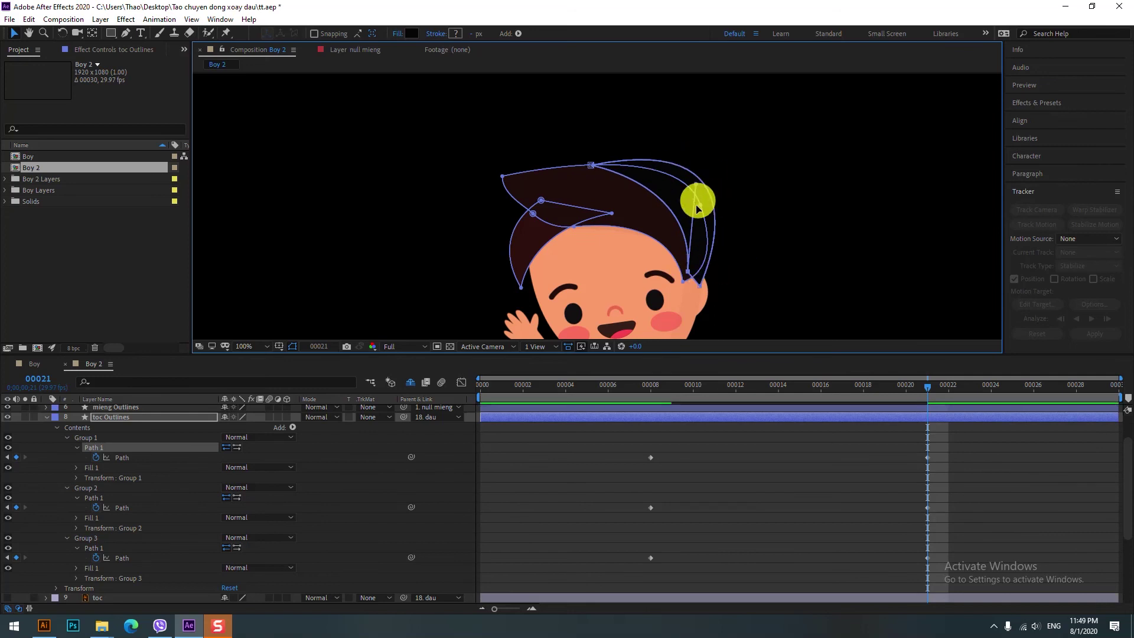
{"action": "mouse_move", "coordinate": [694, 286]}
{"action": "left_mouse_down"}
{"action": "mouse_move", "coordinate": [774, 127]}
{"action": "mouse_move", "coordinate": [762, 138]}
{"action": "left_mouse_up"}
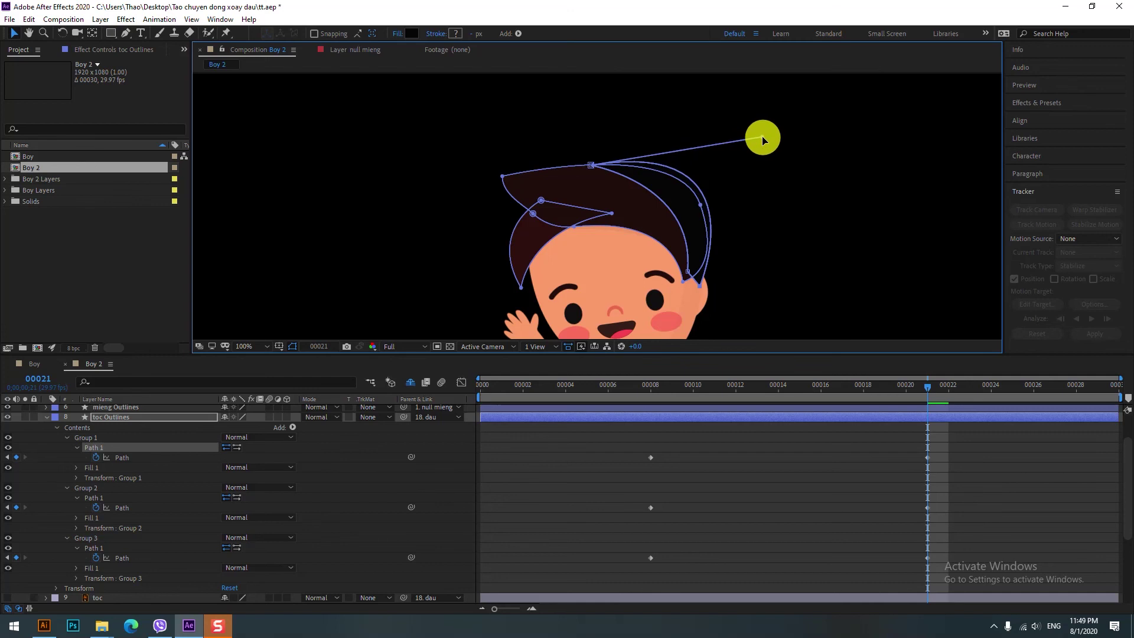
{"action": "left_click", "coordinate": [591, 164]}
{"action": "left_click_drag", "start_coordinate": [694, 180], "coordinate": [659, 167]}
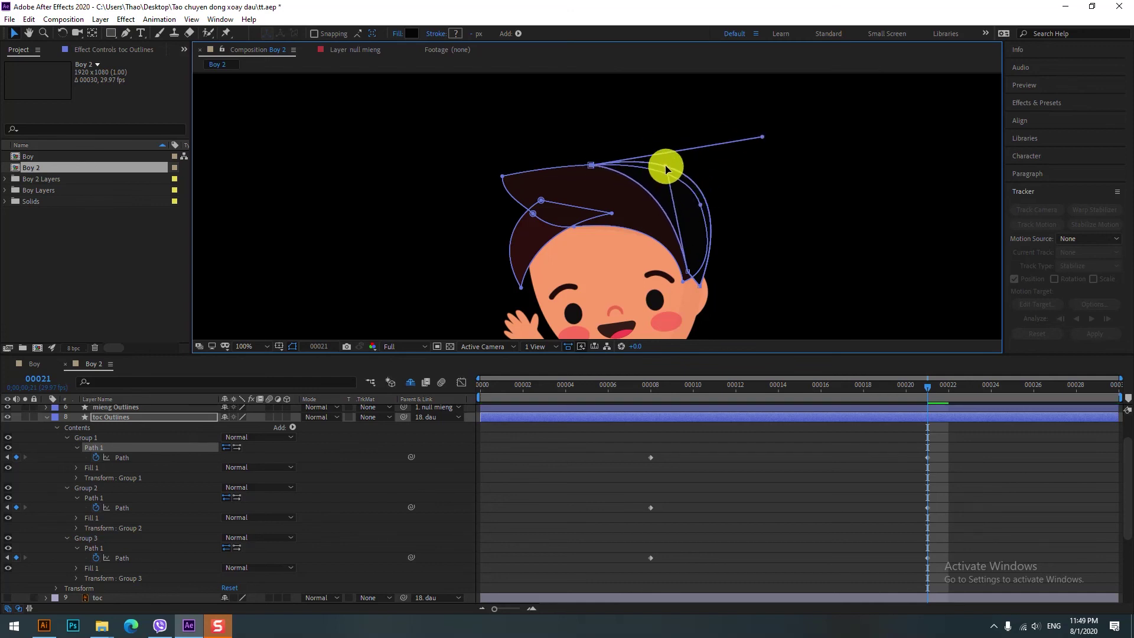
{"action": "left_click_drag", "start_coordinate": [658, 167], "coordinate": [585, 164]}
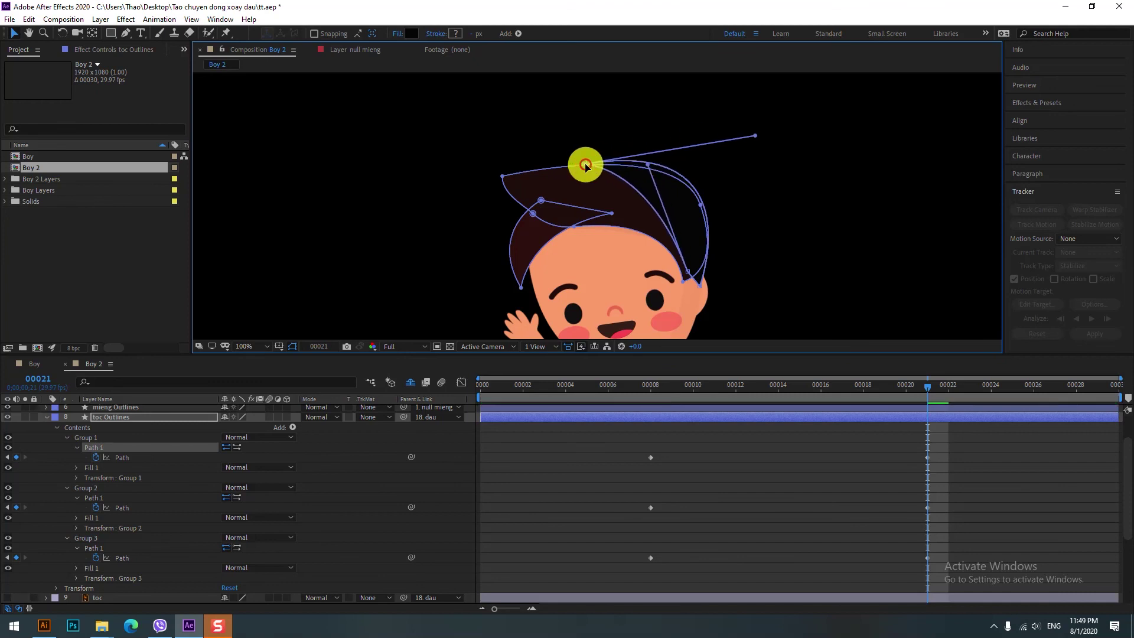
Step: Move the playhead back to frame 00006 and deselect the hair layer
{"action": "key", "text": "comma"}
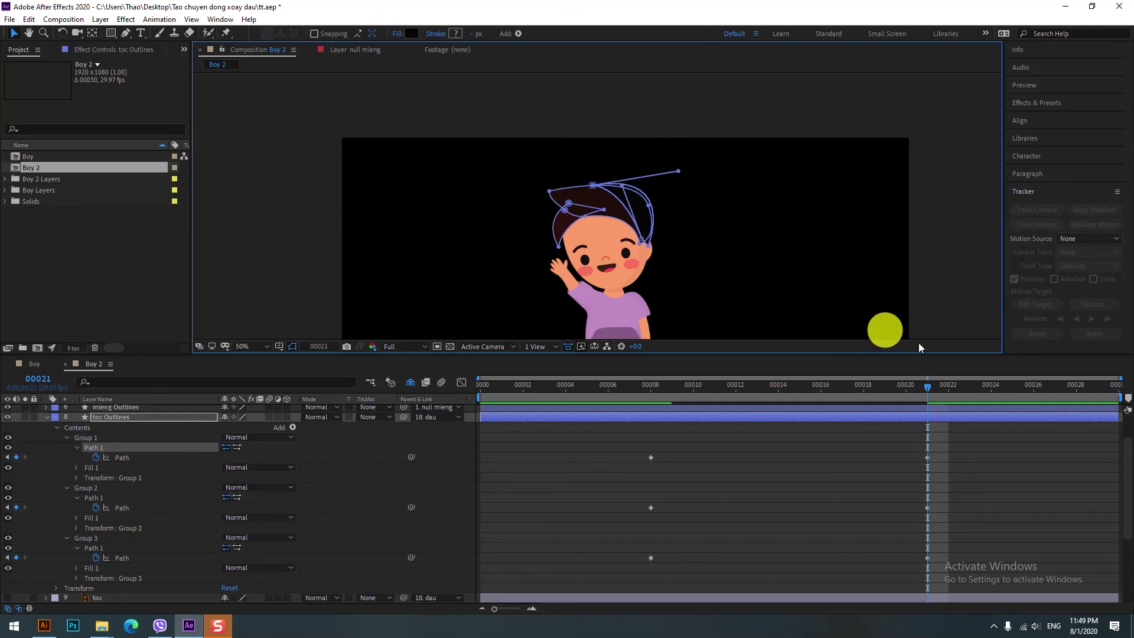
{"action": "left_click", "coordinate": [964, 262]}
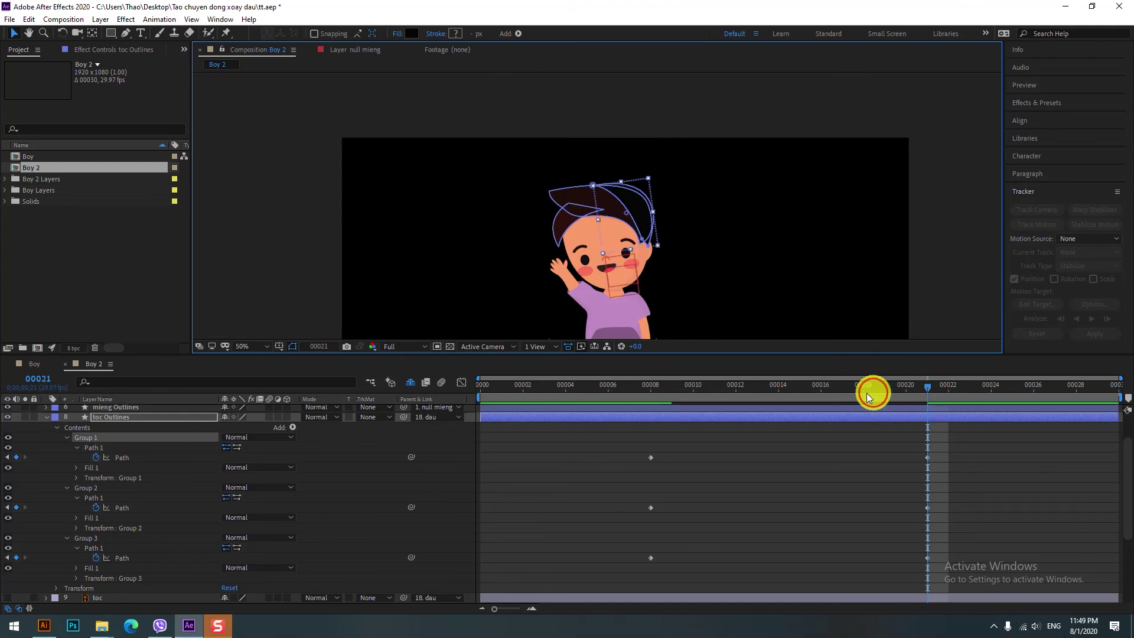
{"action": "left_click_drag", "start_coordinate": [866, 392], "coordinate": [610, 425]}
{"action": "left_click", "coordinate": [332, 145]}
Step: Play the Boy 2 preview at half-size zoom with the character recentred
{"action": "key", "text": "space"}
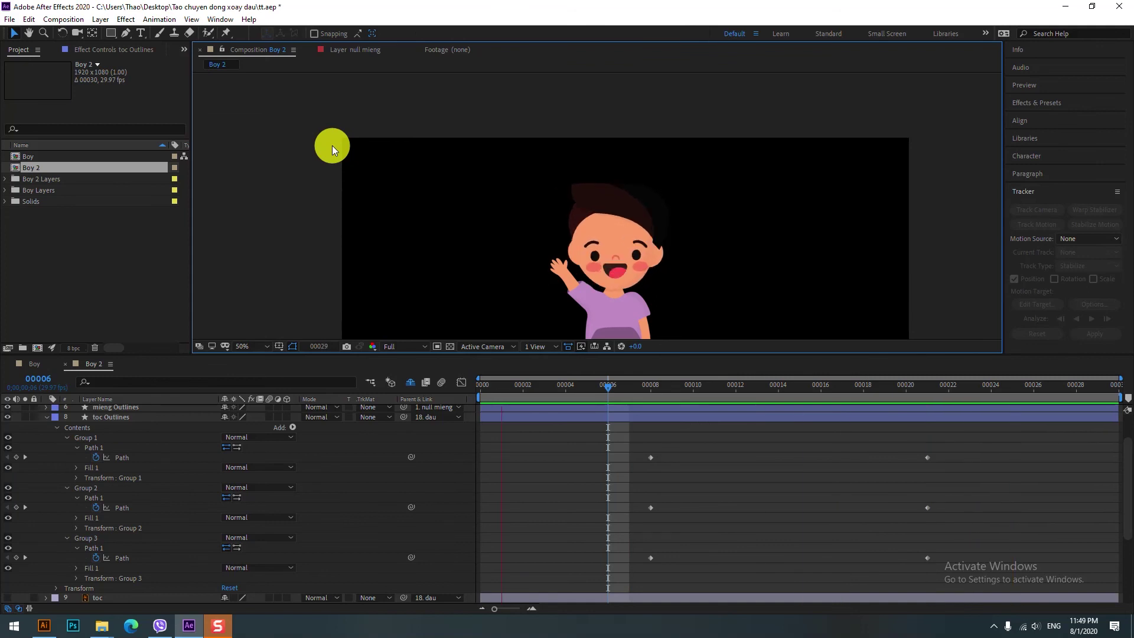
{"action": "key", "text": "comma"}
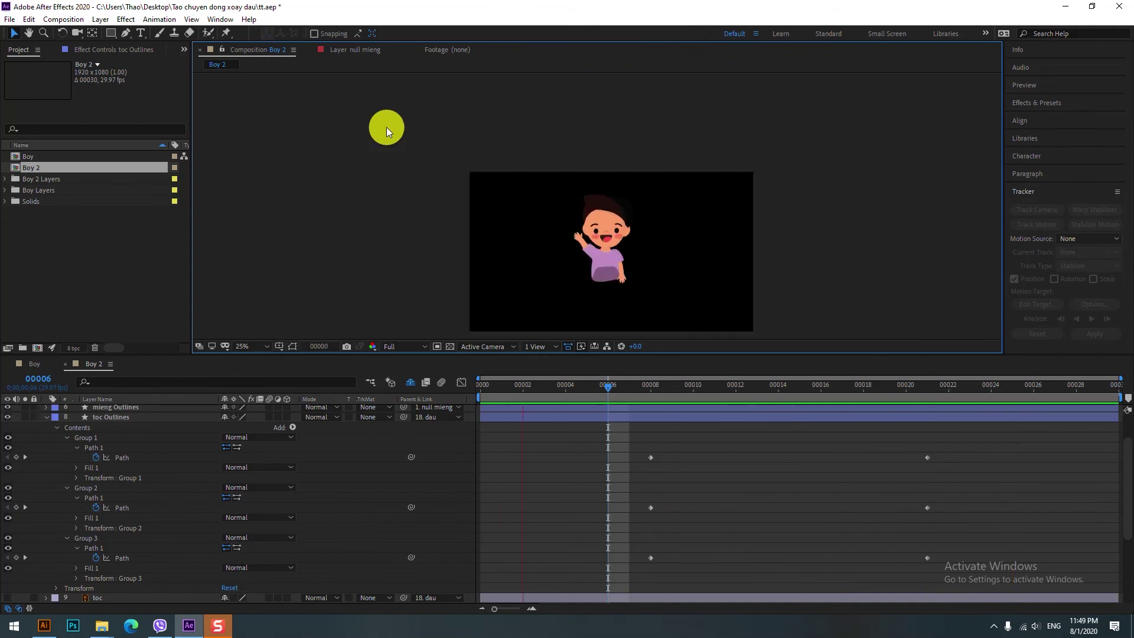
{"action": "key", "text": "period"}
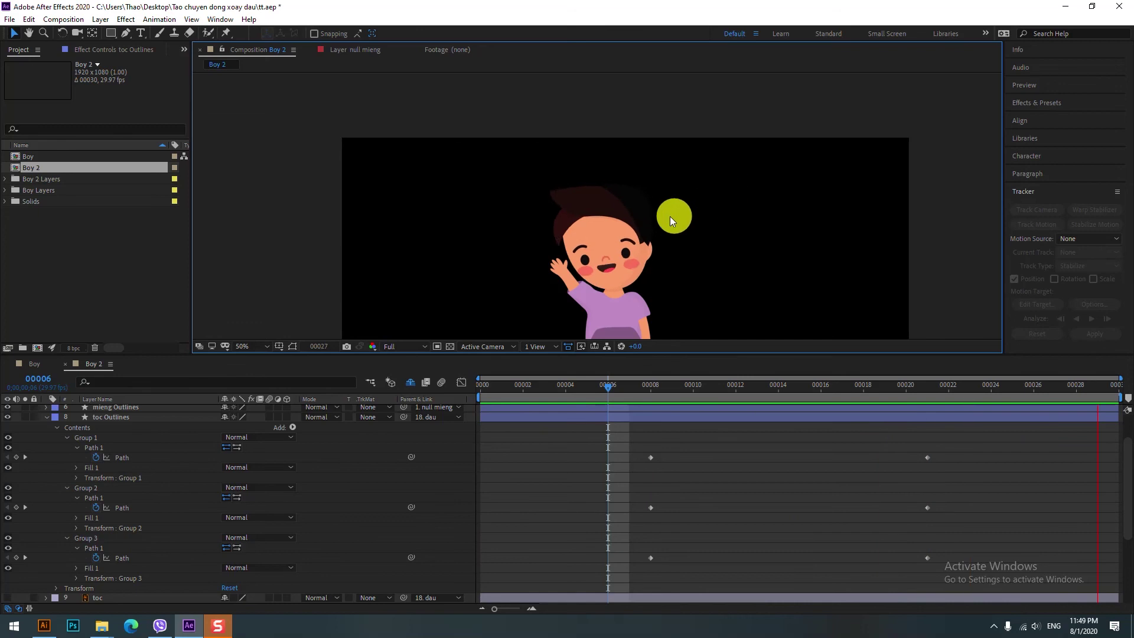
{"action": "left_click_drag", "start_coordinate": [671, 221], "coordinate": [636, 175]}
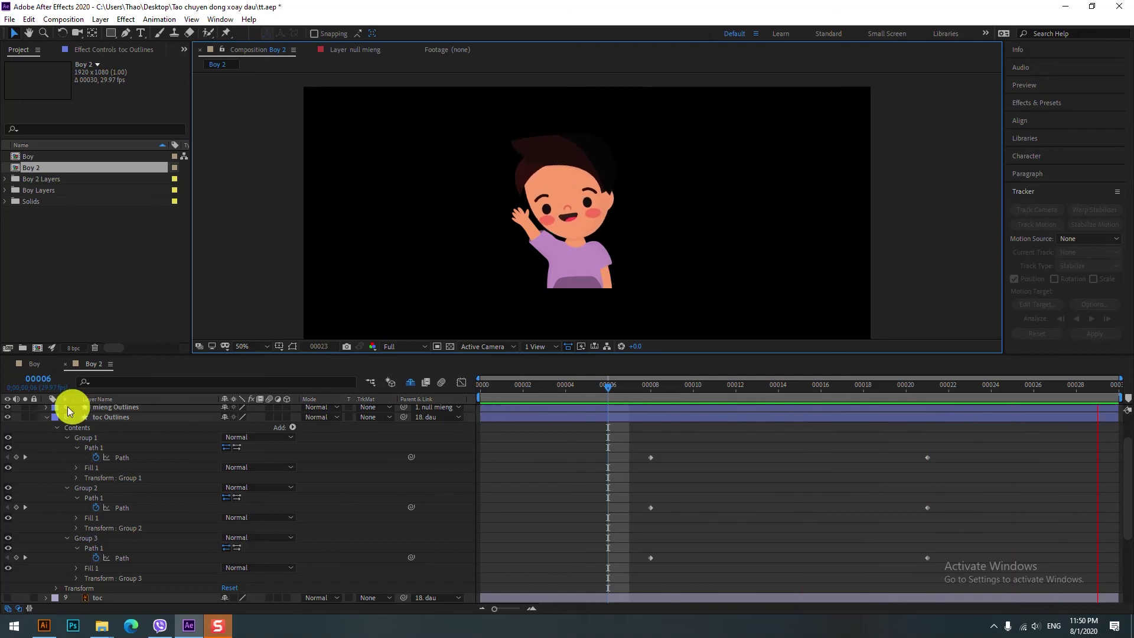
Step: Collapse the toc Outlines layer's properties to show the full Boy 2 layer list
{"action": "left_click", "coordinate": [46, 418]}
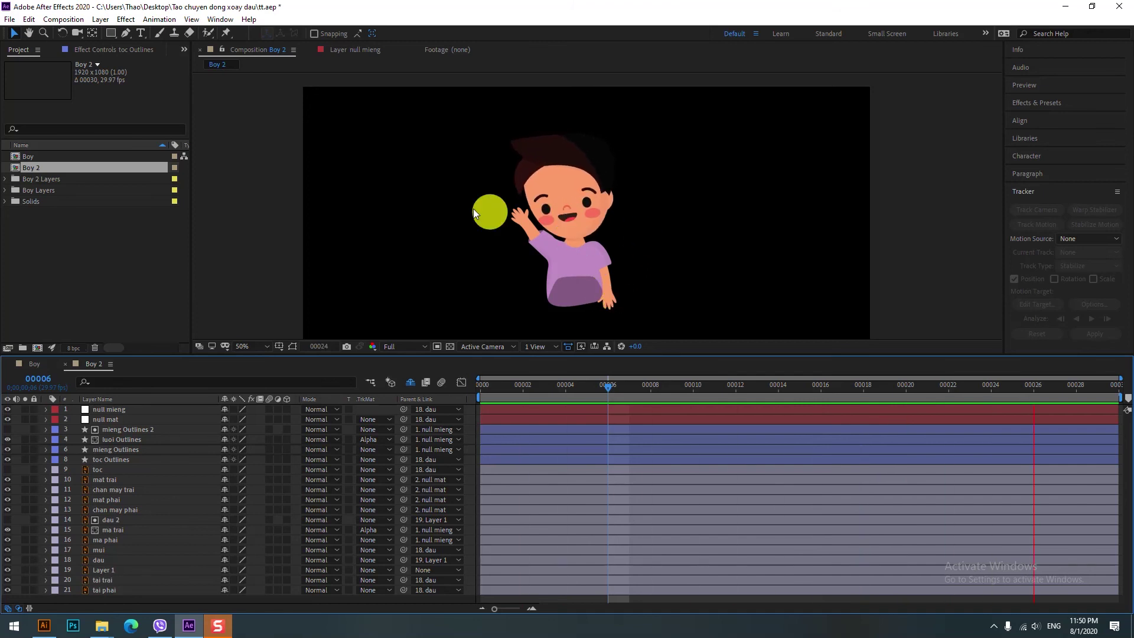
{"action": "scroll", "coordinate": [595, 231], "scroll_direction": "up", "scroll_amount": 2}
{"action": "scroll", "coordinate": [595, 232], "scroll_direction": "down", "scroll_amount": 2}
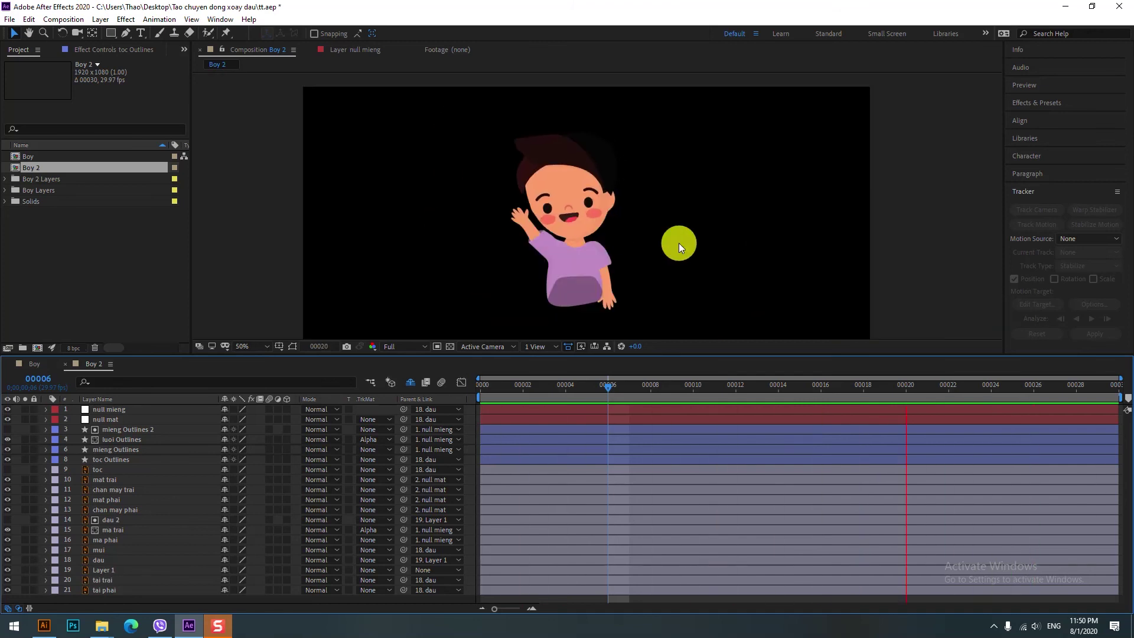